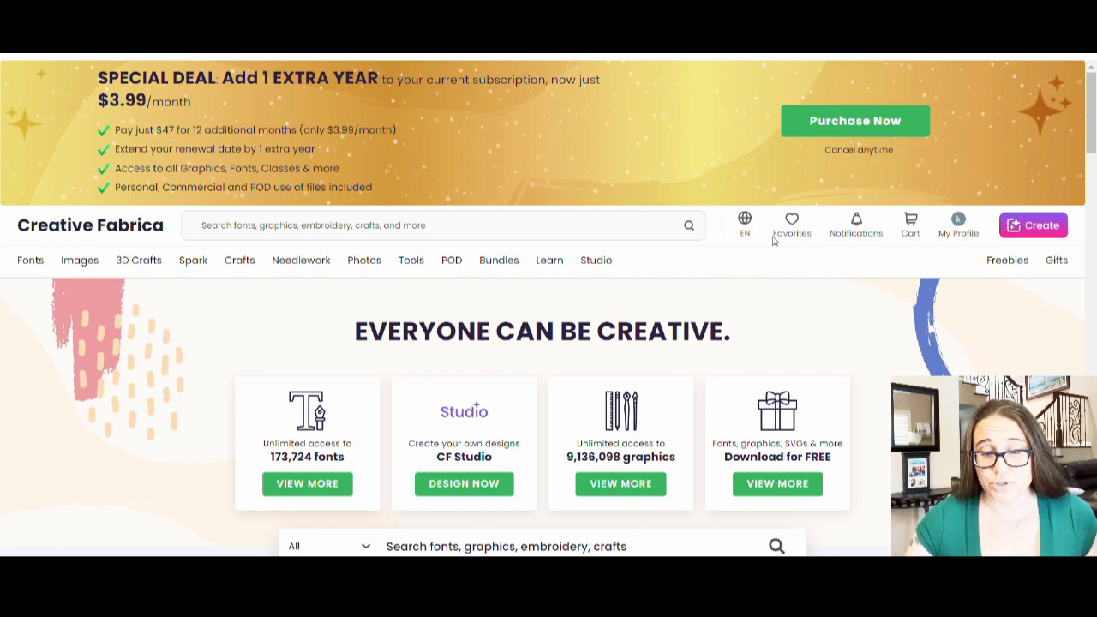
- Open the full list of 6,372,477 Print on Demand graphics
{"action": "scroll", "coordinate": [771, 257], "scroll_direction": "down", "scroll_amount": 2}
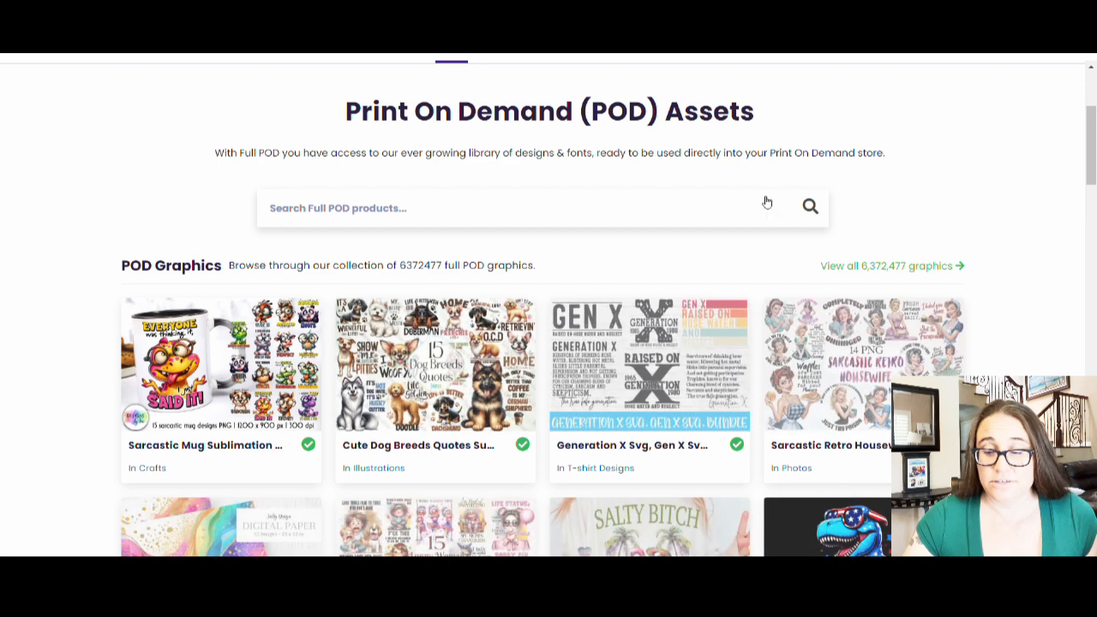
{"action": "scroll", "coordinate": [497, 206], "scroll_direction": "down", "scroll_amount": 1}
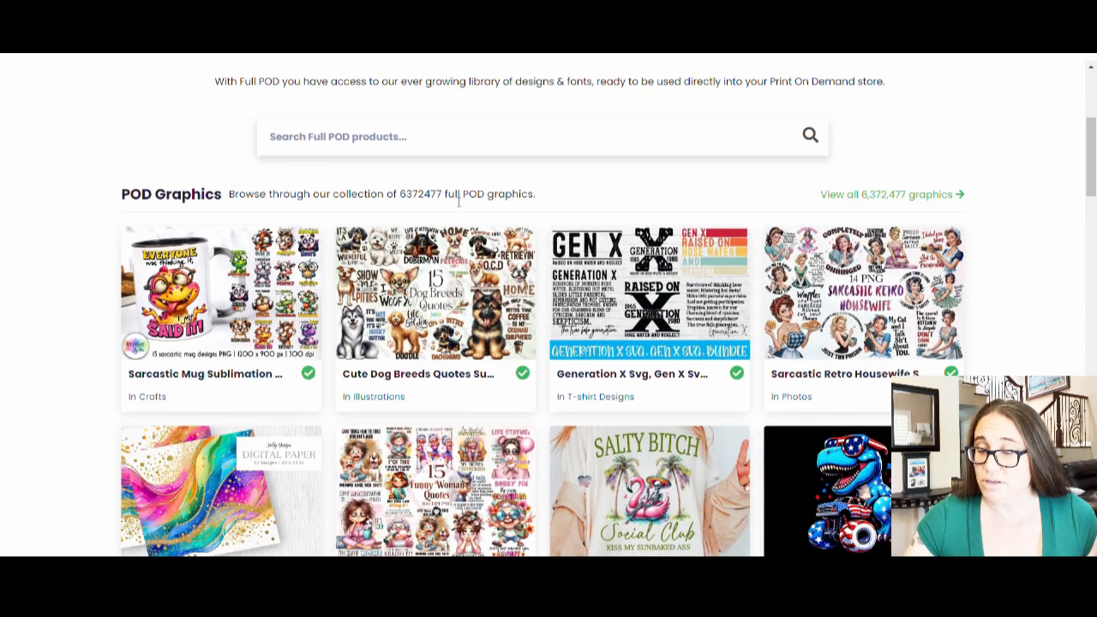
{"action": "left_click", "coordinate": [868, 196]}
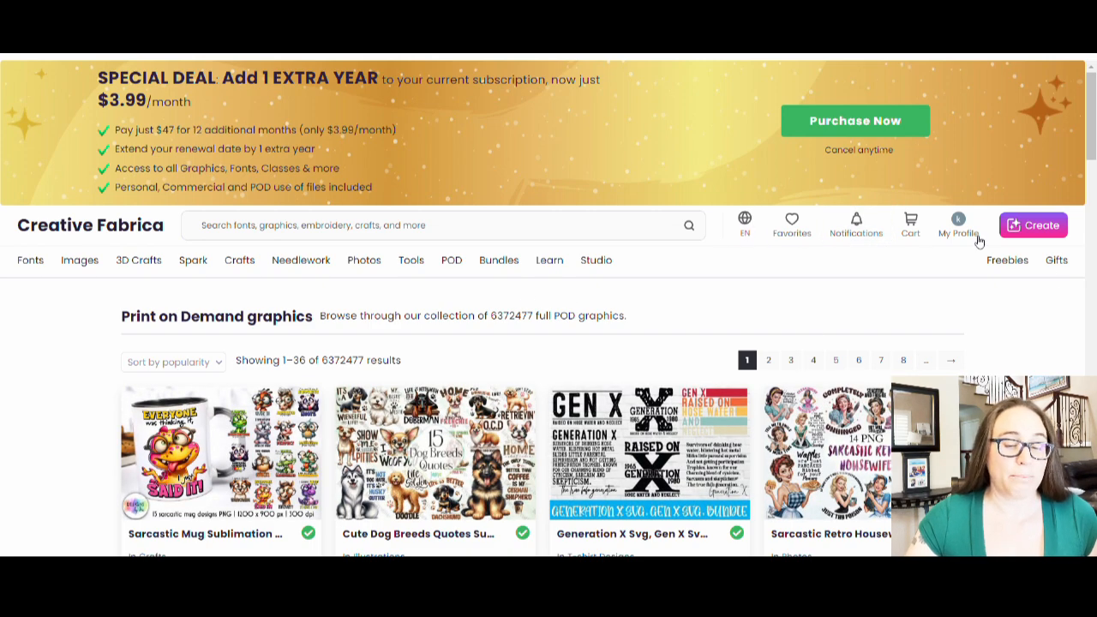
- Scroll down through the first page of 36 POD graphic results
{"action": "scroll", "coordinate": [643, 215], "scroll_direction": "down", "scroll_amount": 2}
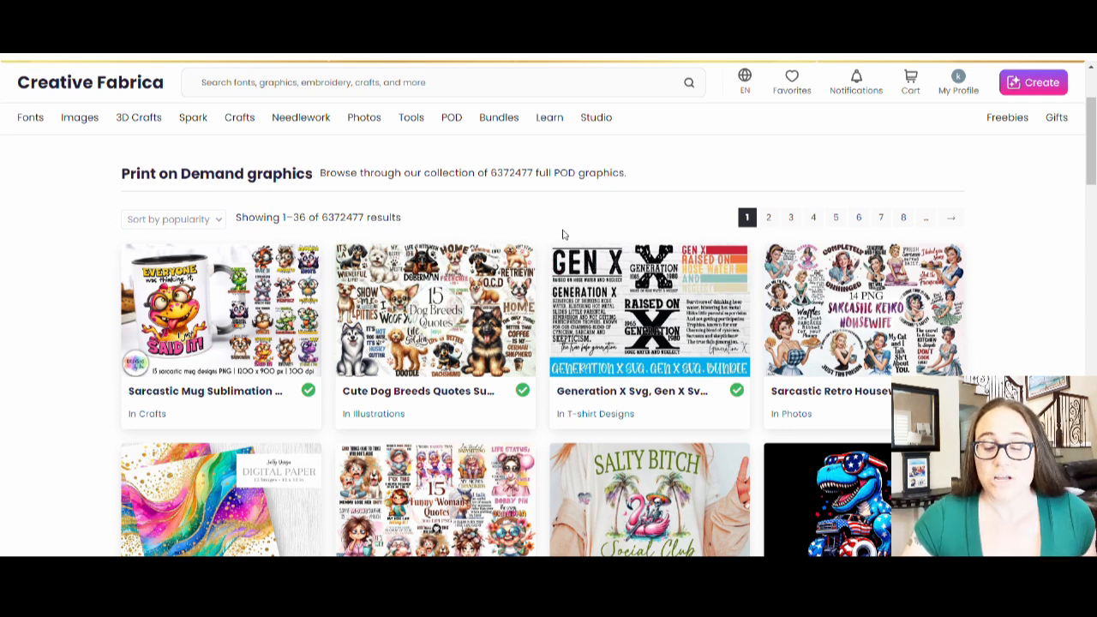
{"action": "scroll", "coordinate": [370, 237], "scroll_direction": "down", "scroll_amount": 3}
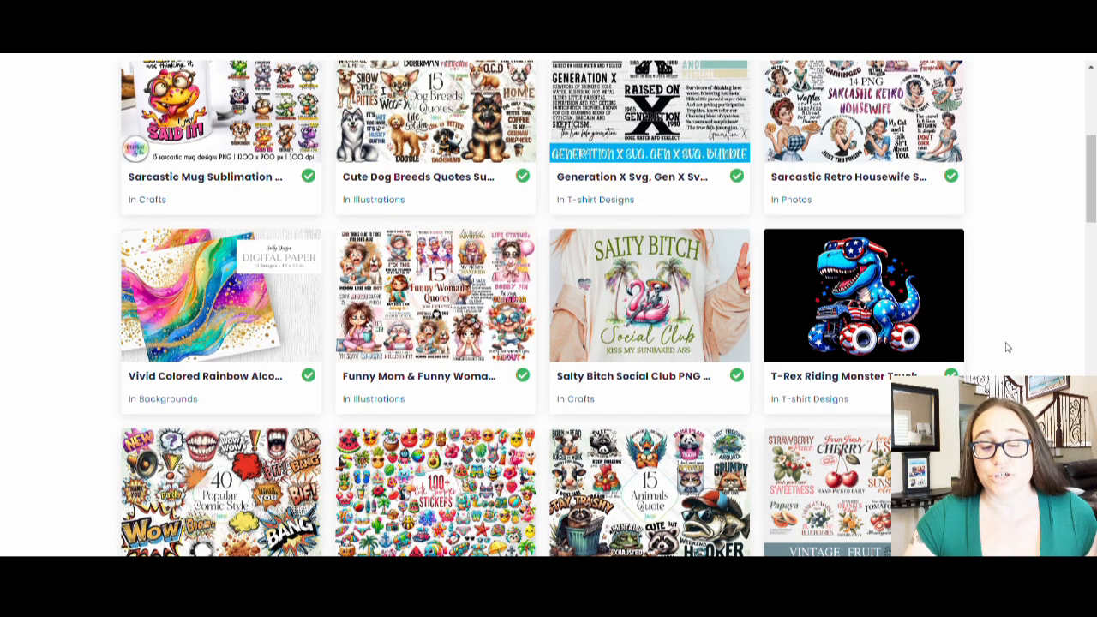
{"action": "scroll", "coordinate": [221, 184], "scroll_direction": "up", "scroll_amount": 3}
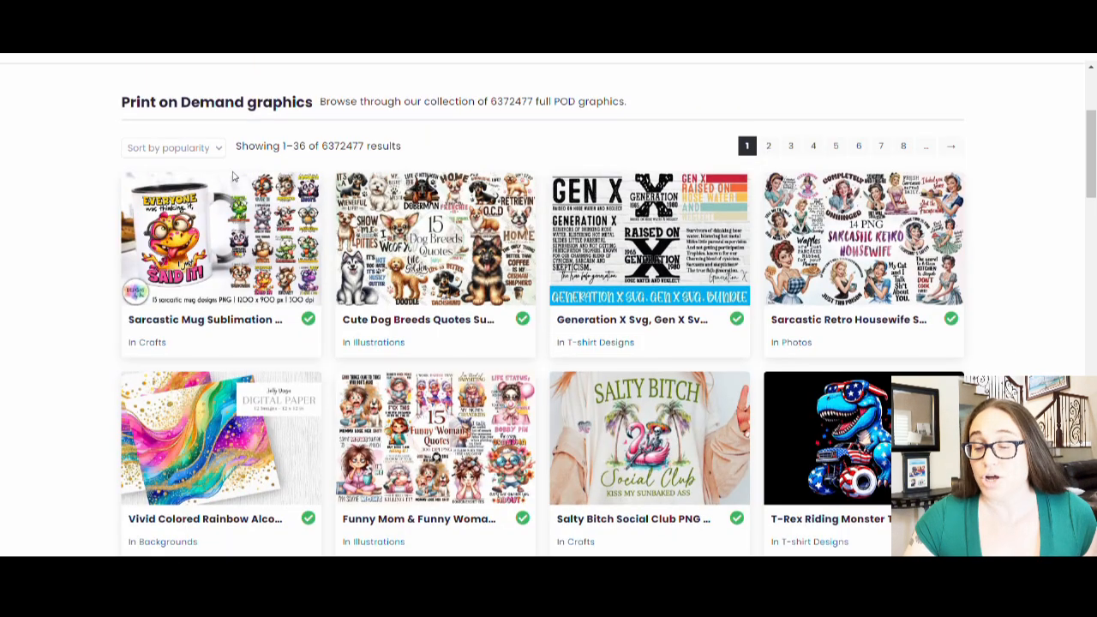
{"action": "scroll", "coordinate": [216, 198], "scroll_direction": "down", "scroll_amount": 2}
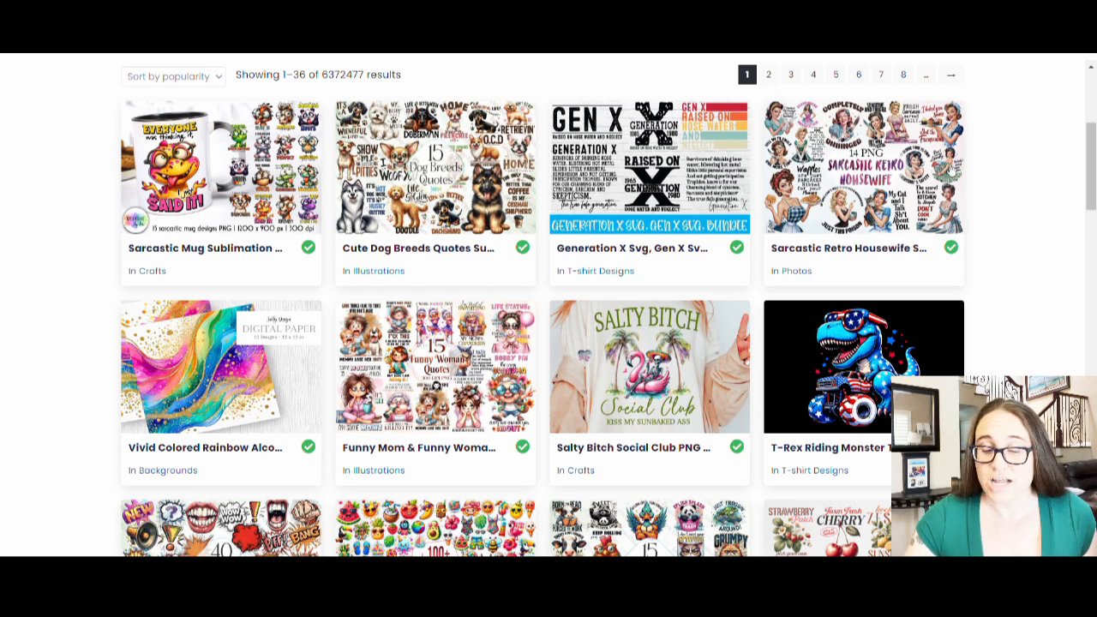
{"action": "scroll", "coordinate": [869, 153], "scroll_direction": "down", "scroll_amount": 1}
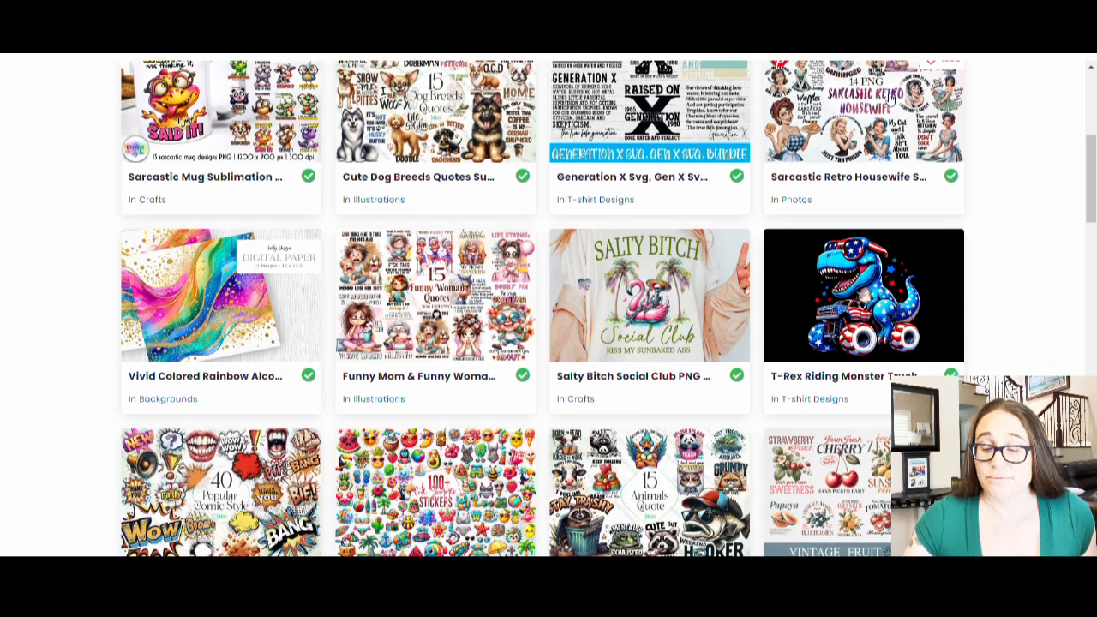
{"action": "scroll", "coordinate": [891, 133], "scroll_direction": "down", "scroll_amount": 2}
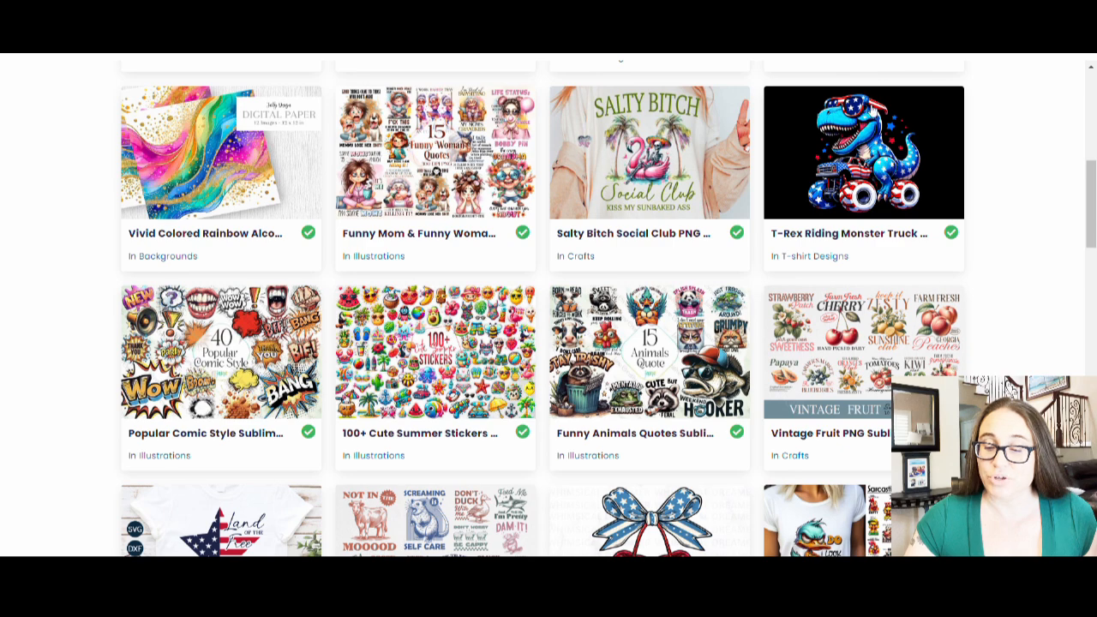
{"action": "scroll", "coordinate": [543, 177], "scroll_direction": "down", "scroll_amount": 2}
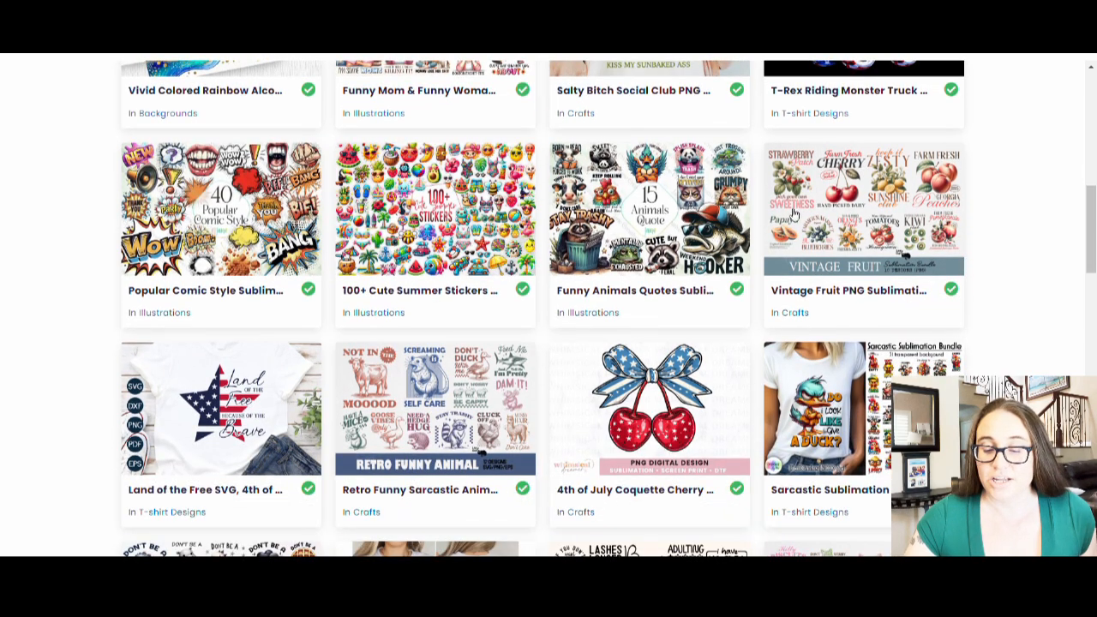
{"action": "scroll", "coordinate": [703, 164], "scroll_direction": "down", "scroll_amount": 4}
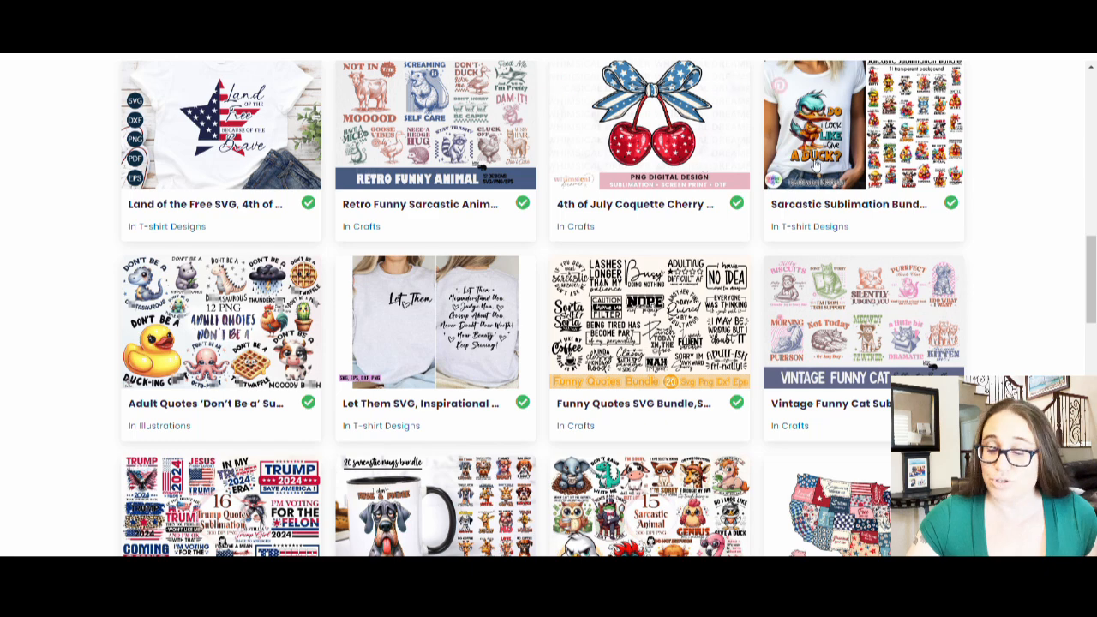
{"action": "scroll", "coordinate": [927, 171], "scroll_direction": "down", "scroll_amount": 1}
{"action": "scroll", "coordinate": [561, 243], "scroll_direction": "down", "scroll_amount": 2}
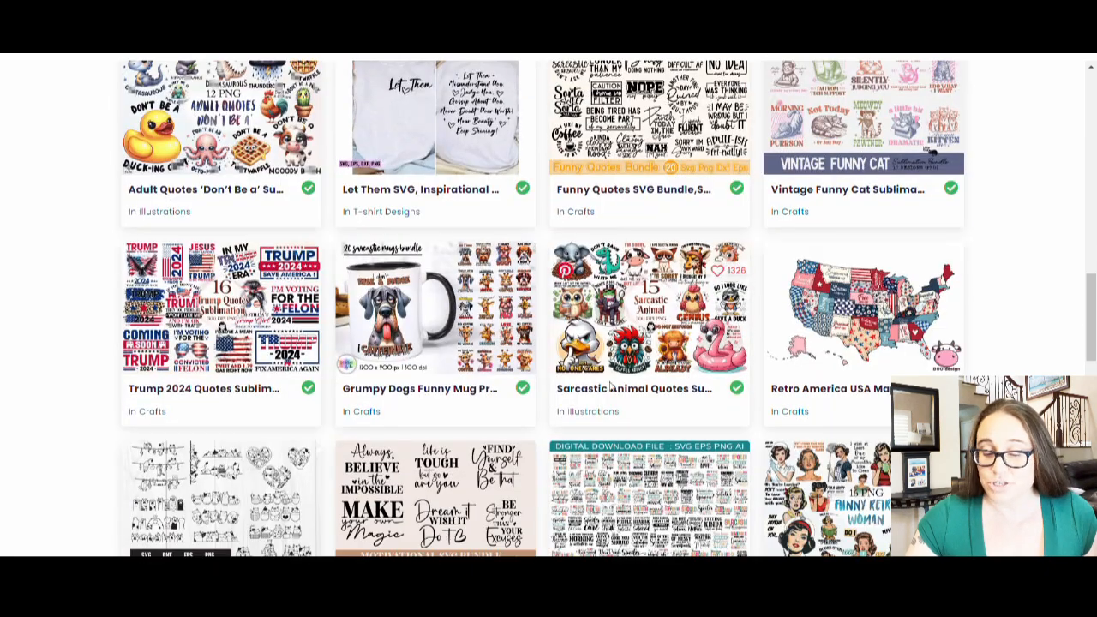
{"action": "scroll", "coordinate": [561, 243], "scroll_direction": "down", "scroll_amount": 1}
{"action": "scroll", "coordinate": [561, 242], "scroll_direction": "down", "scroll_amount": 3}
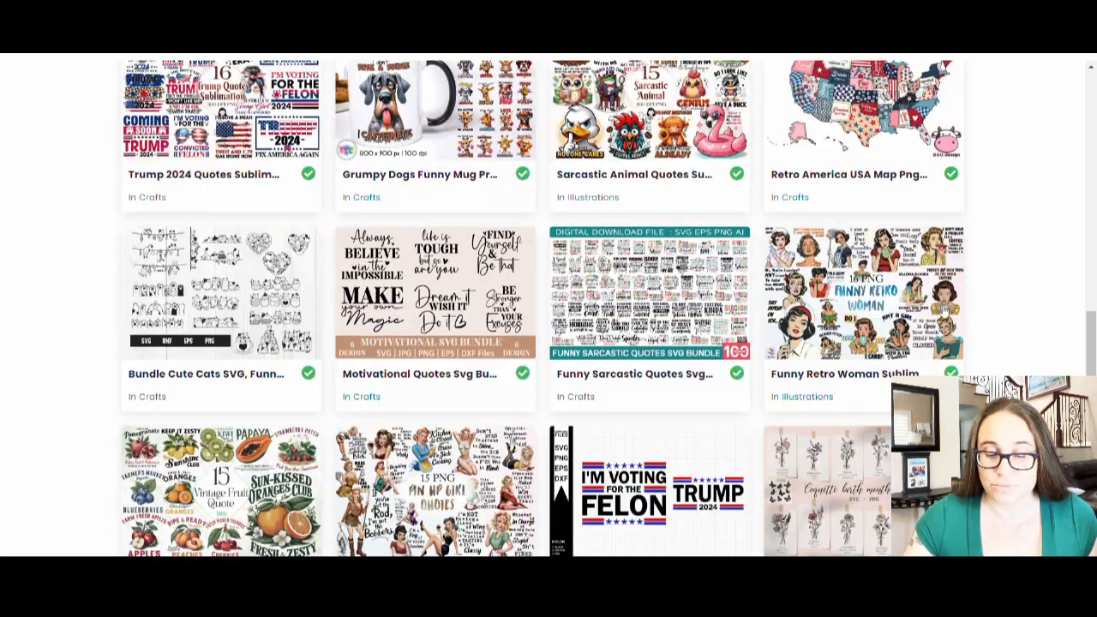
{"action": "scroll", "coordinate": [864, 223], "scroll_direction": "down", "scroll_amount": 2}
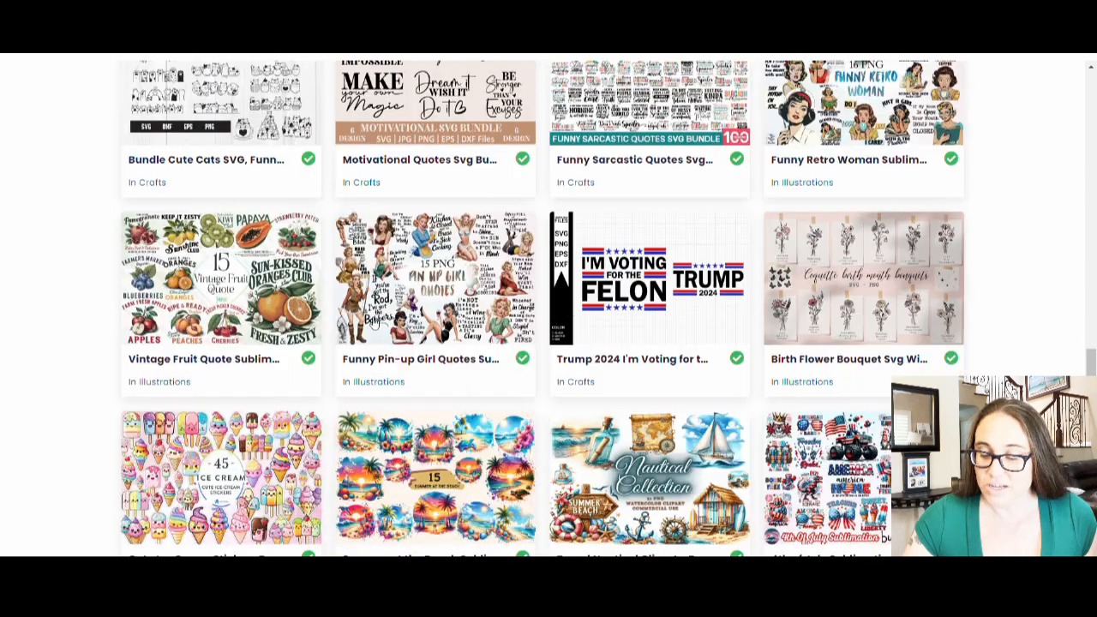
{"action": "scroll", "coordinate": [451, 240], "scroll_direction": "down", "scroll_amount": 2}
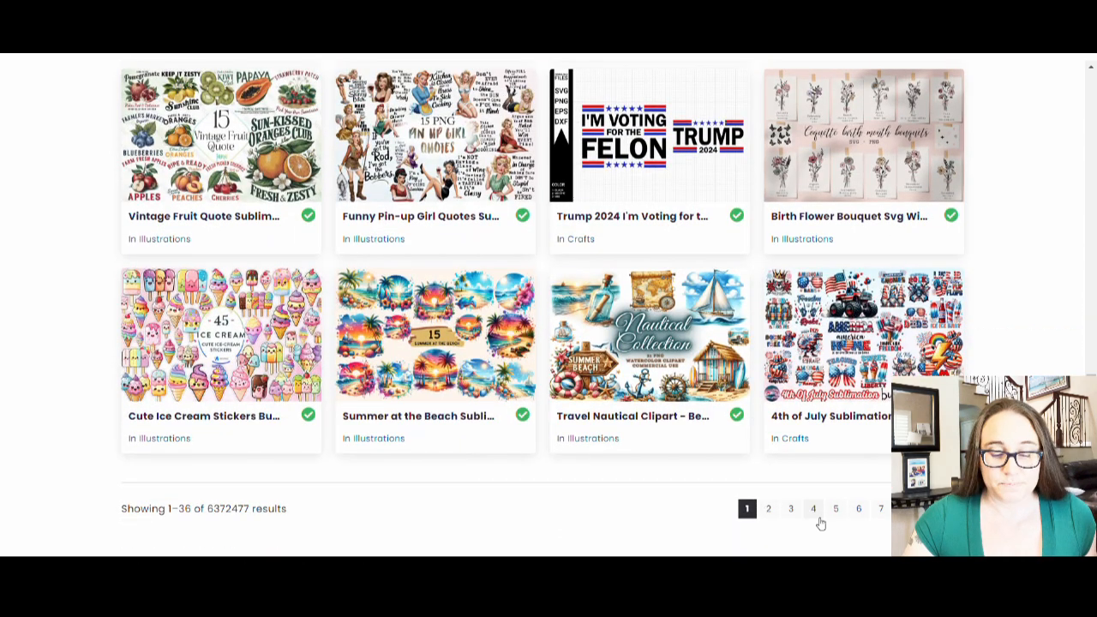
- Switch to the second page of Print on Demand graphic results
{"action": "left_click", "coordinate": [768, 509]}
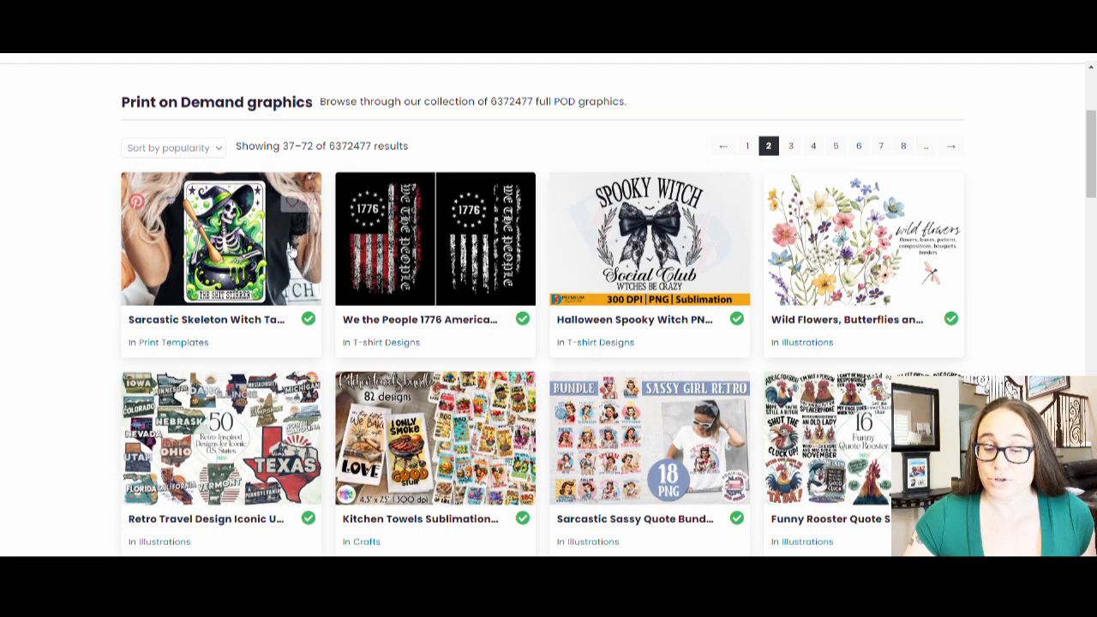
{"action": "scroll", "coordinate": [137, 201], "scroll_direction": "down", "scroll_amount": 2}
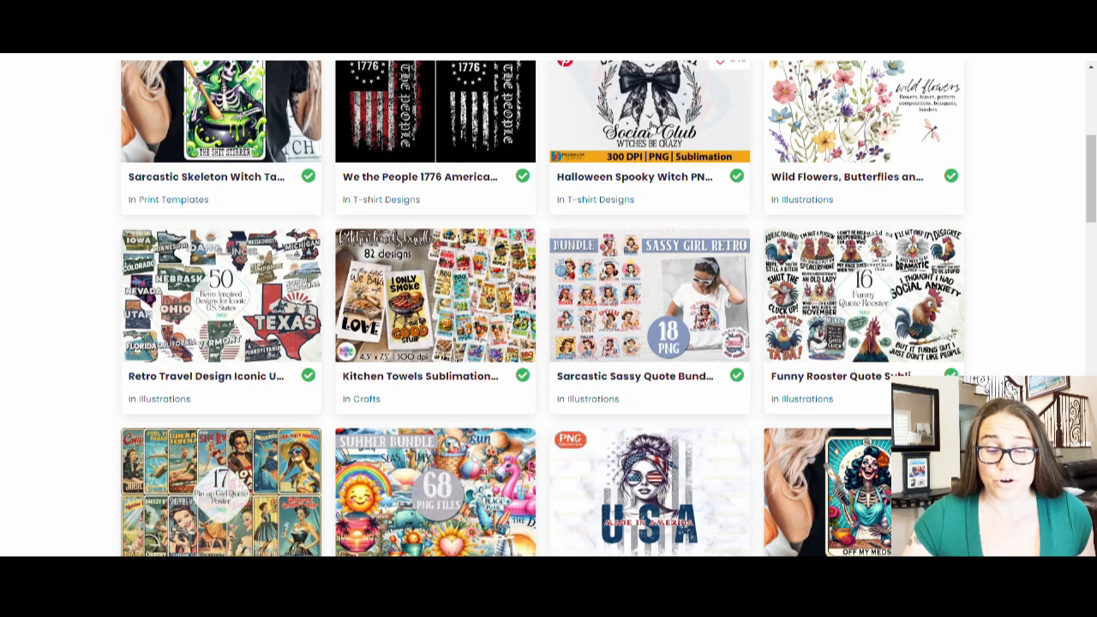
{"action": "scroll", "coordinate": [651, 128], "scroll_direction": "up", "scroll_amount": 1}
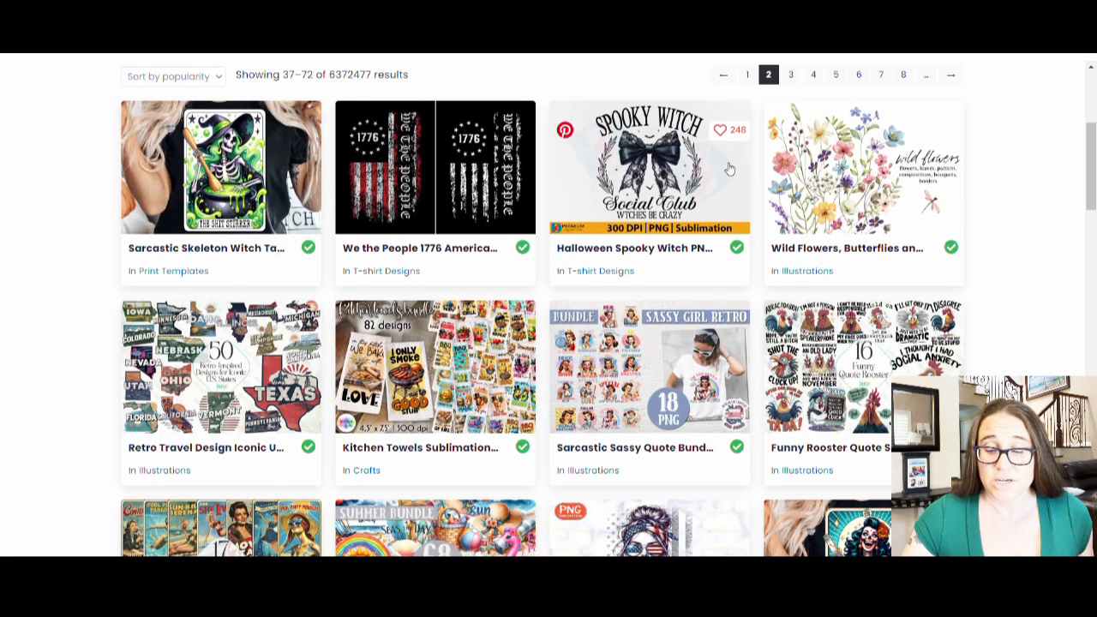
{"action": "scroll", "coordinate": [608, 178], "scroll_direction": "down", "scroll_amount": 1}
{"action": "scroll", "coordinate": [608, 177], "scroll_direction": "down", "scroll_amount": 3}
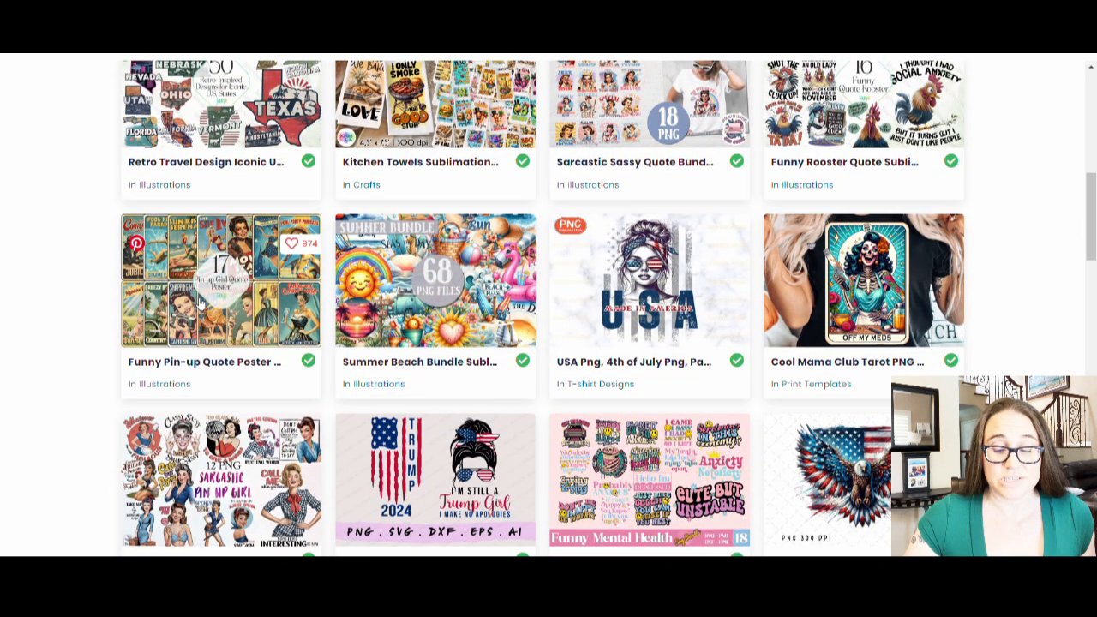
- Scroll the second page and open the Funny Pin-up Girl Quote Sublimation product
{"action": "scroll", "coordinate": [315, 424], "scroll_direction": "down", "scroll_amount": 2}
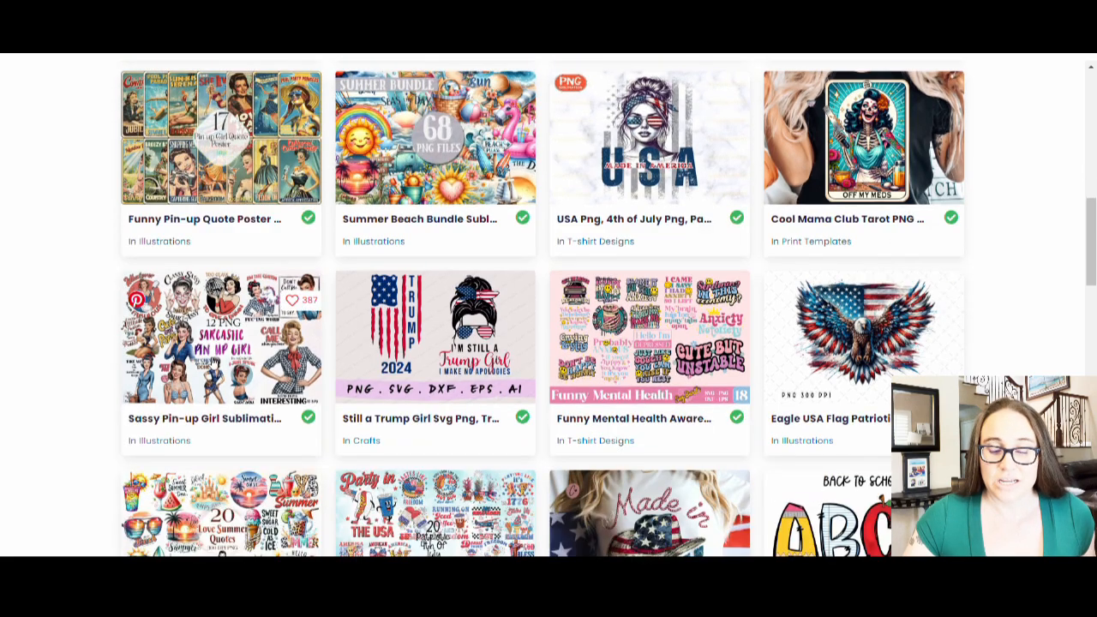
{"action": "scroll", "coordinate": [215, 368], "scroll_direction": "down", "scroll_amount": 2}
{"action": "scroll", "coordinate": [541, 309], "scroll_direction": "down", "scroll_amount": 3}
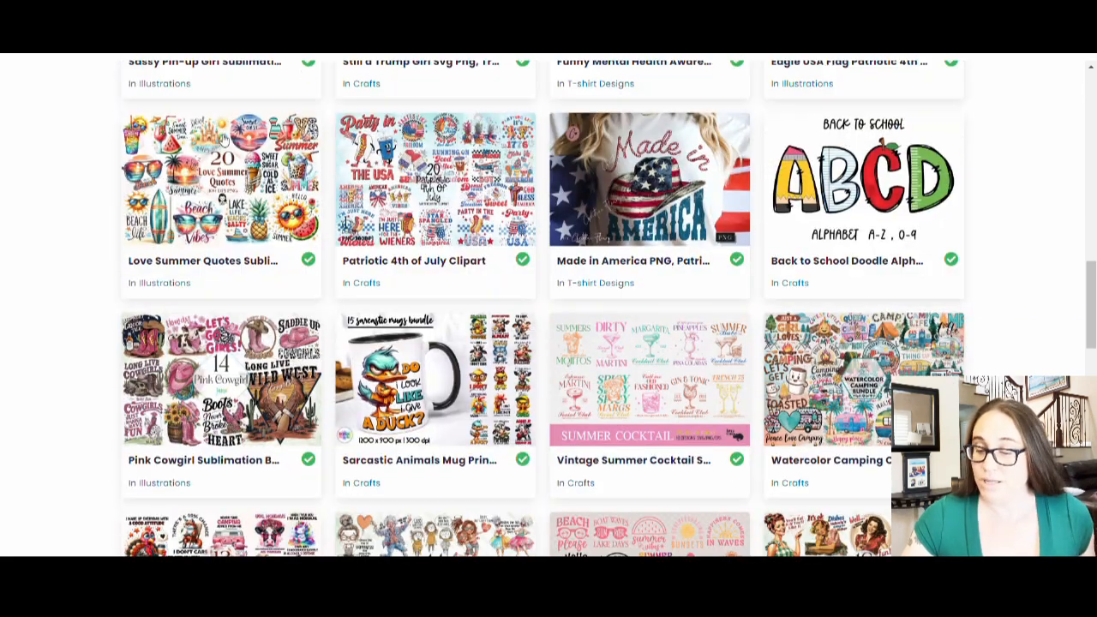
{"action": "scroll", "coordinate": [542, 308], "scroll_direction": "down", "scroll_amount": 2}
{"action": "scroll", "coordinate": [210, 257], "scroll_direction": "down", "scroll_amount": 1}
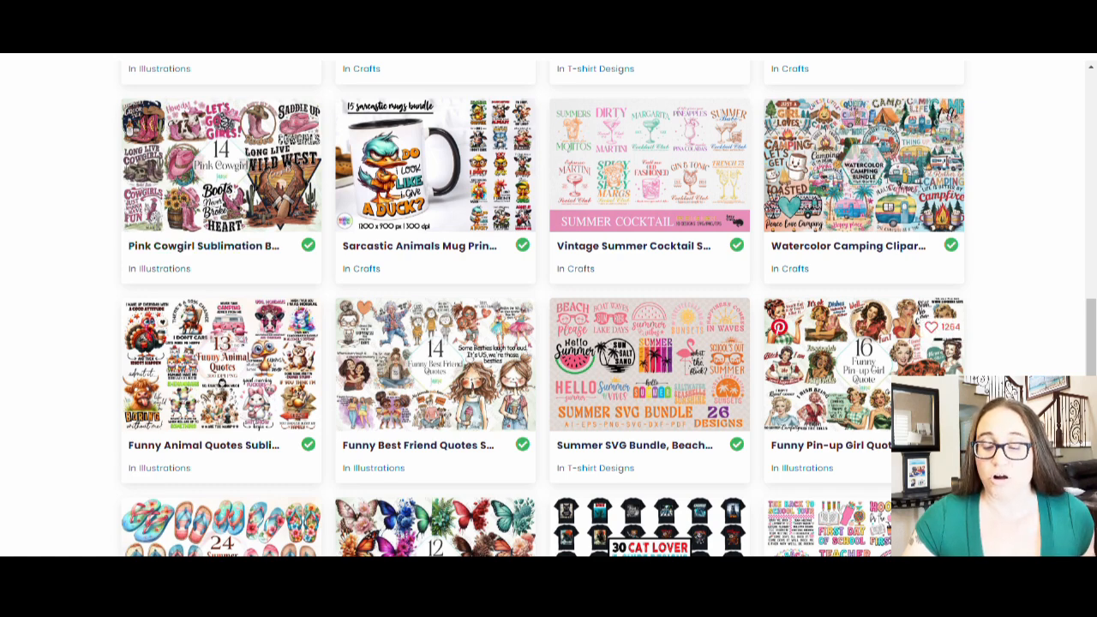
{"action": "scroll", "coordinate": [636, 411], "scroll_direction": "down", "scroll_amount": 5}
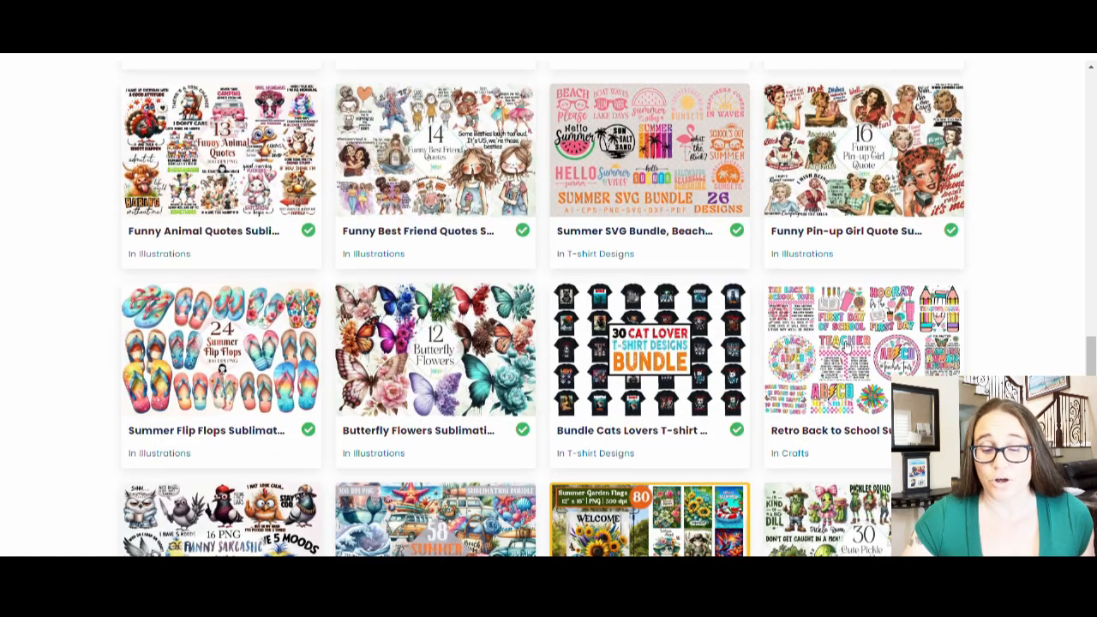
{"action": "scroll", "coordinate": [636, 432], "scroll_direction": "down", "scroll_amount": 3}
{"action": "scroll", "coordinate": [636, 433], "scroll_direction": "up", "scroll_amount": 5}
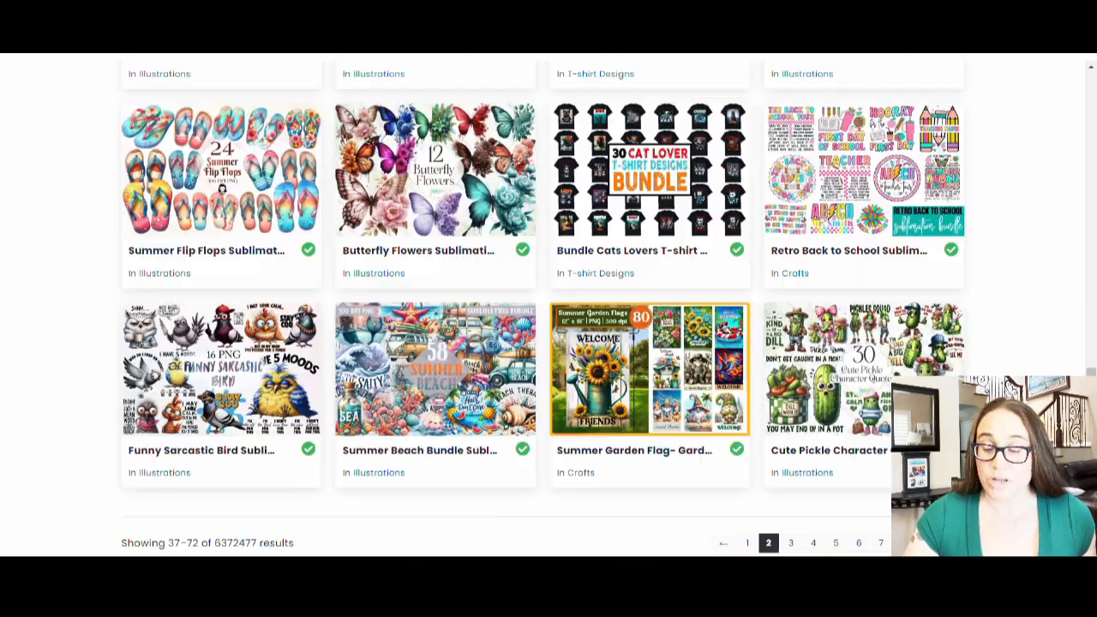
{"action": "scroll", "coordinate": [653, 303], "scroll_direction": "up", "scroll_amount": 4}
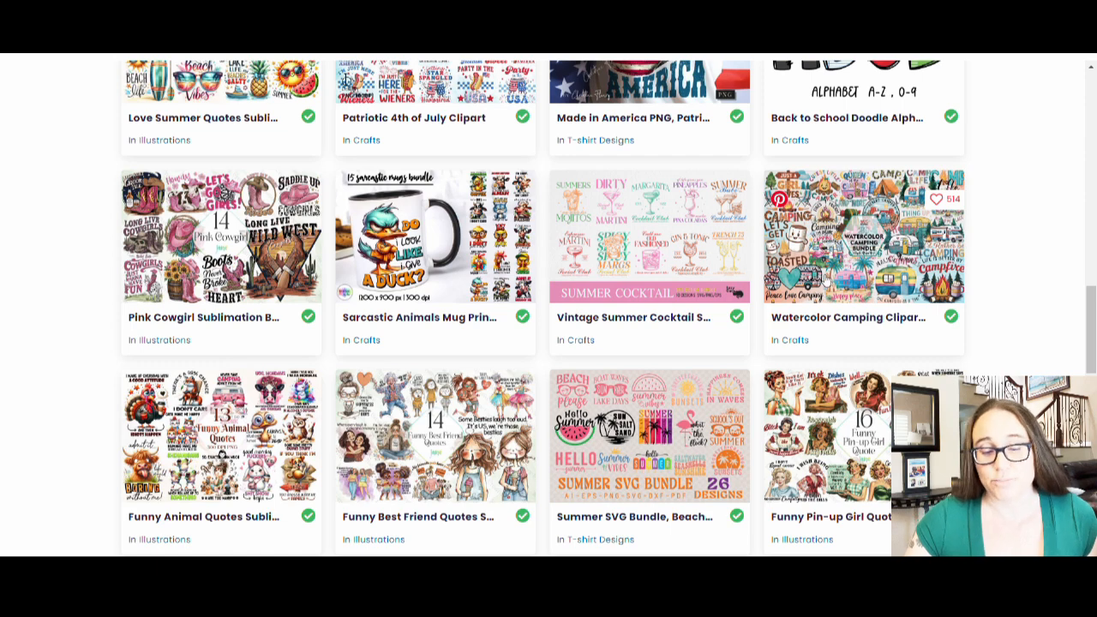
{"action": "scroll", "coordinate": [787, 371], "scroll_direction": "down", "scroll_amount": 1}
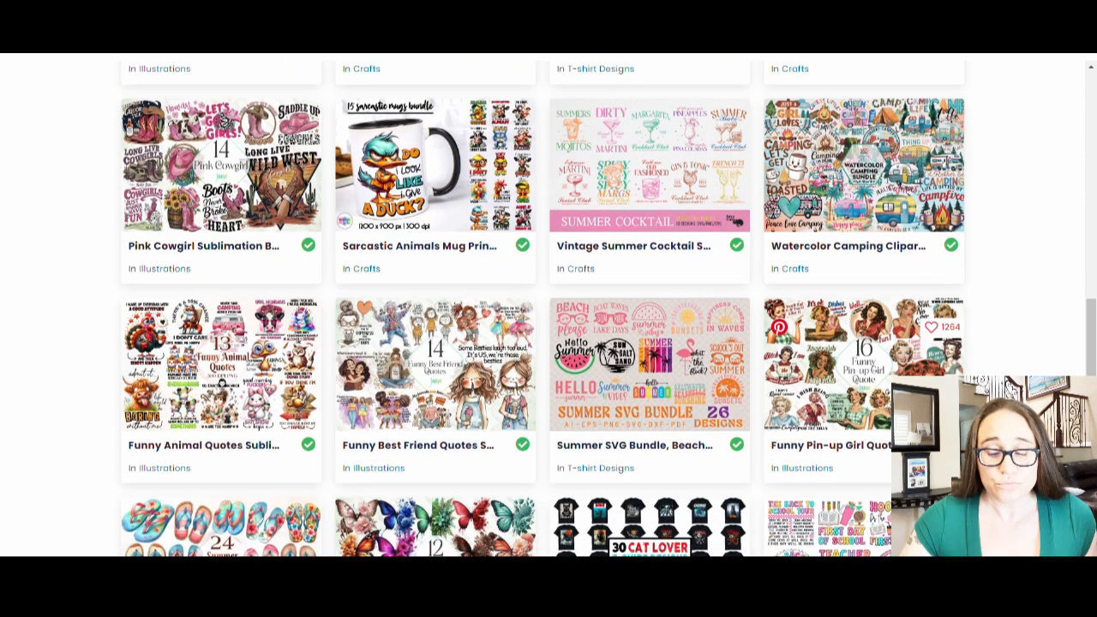
{"action": "left_click", "coordinate": [935, 344]}
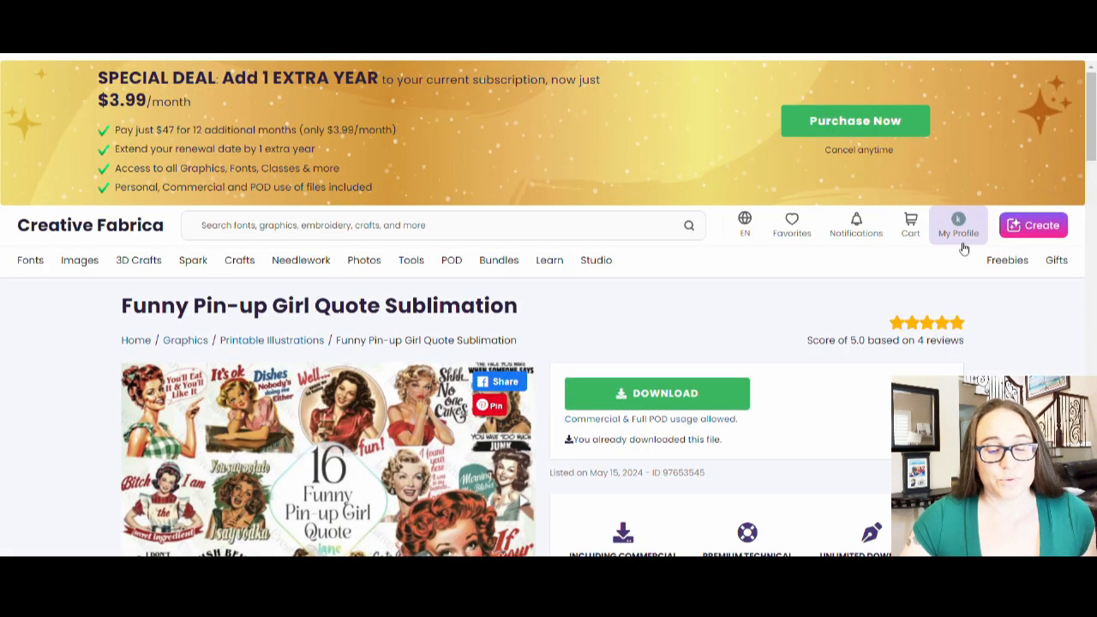
- Preview the Funny Pin-up Girl sample images, then download the graphics bundle
{"action": "scroll", "coordinate": [590, 260], "scroll_direction": "down", "scroll_amount": 3}
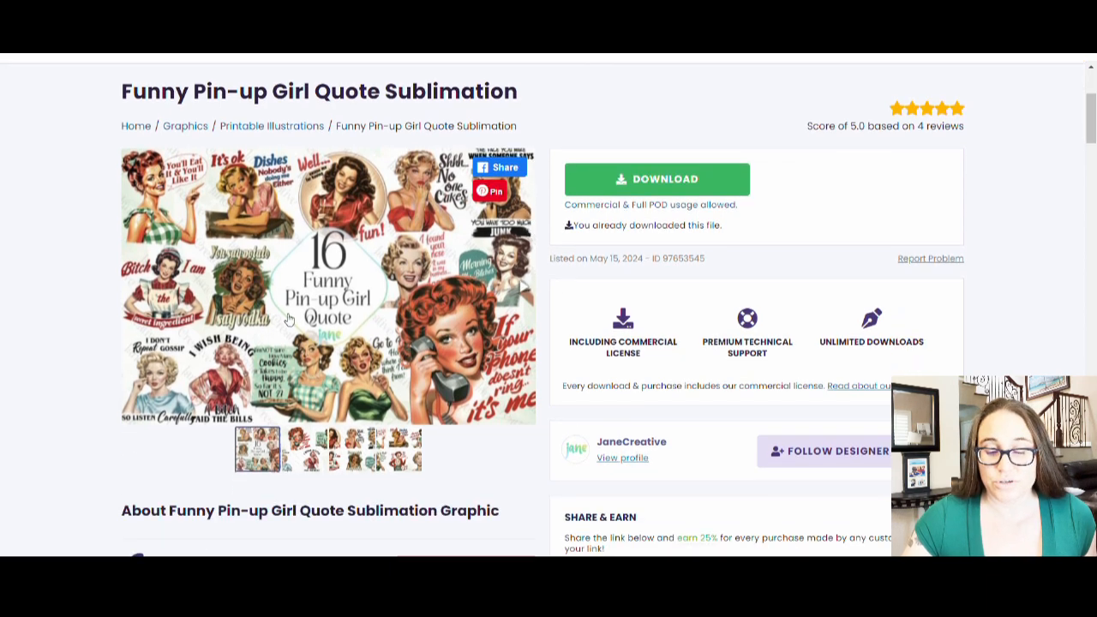
{"action": "left_click", "coordinate": [311, 445]}
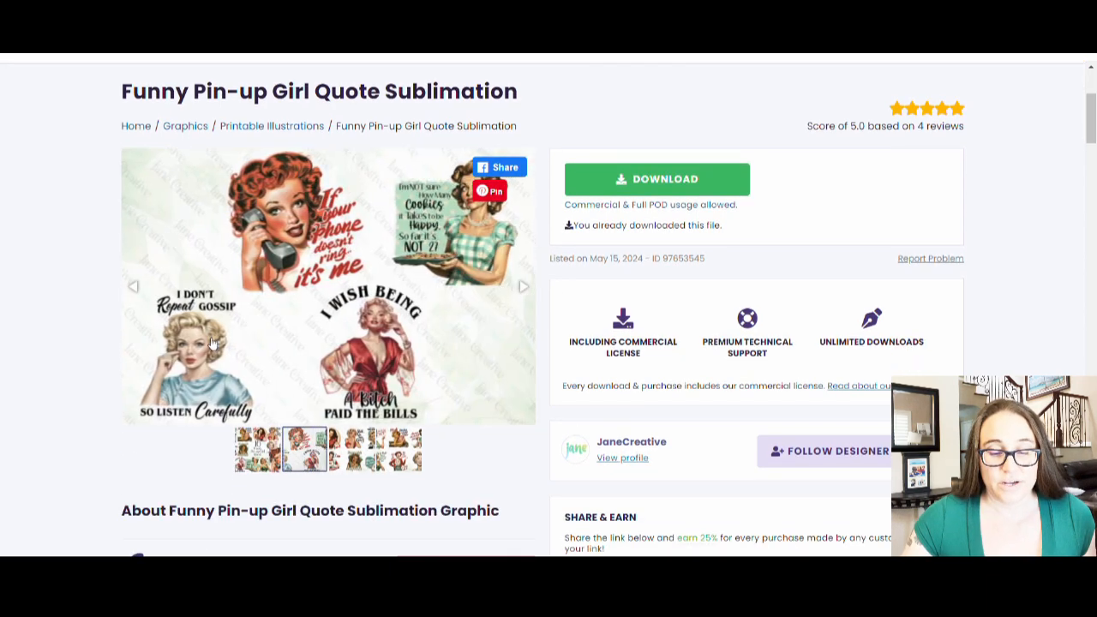
{"action": "left_click", "coordinate": [359, 461]}
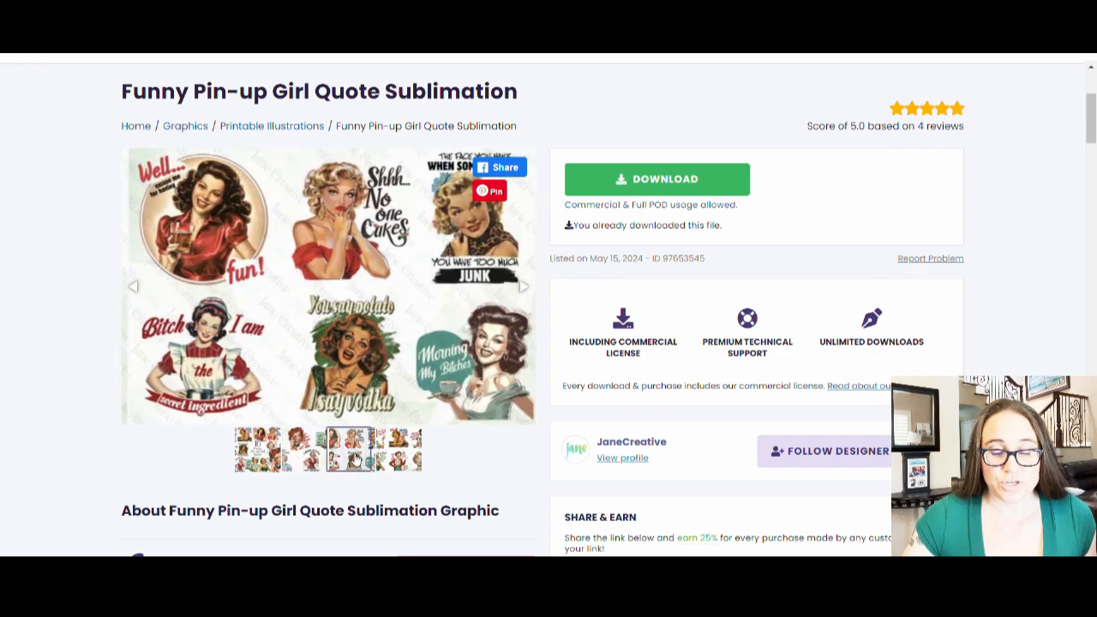
{"action": "left_click", "coordinate": [415, 441]}
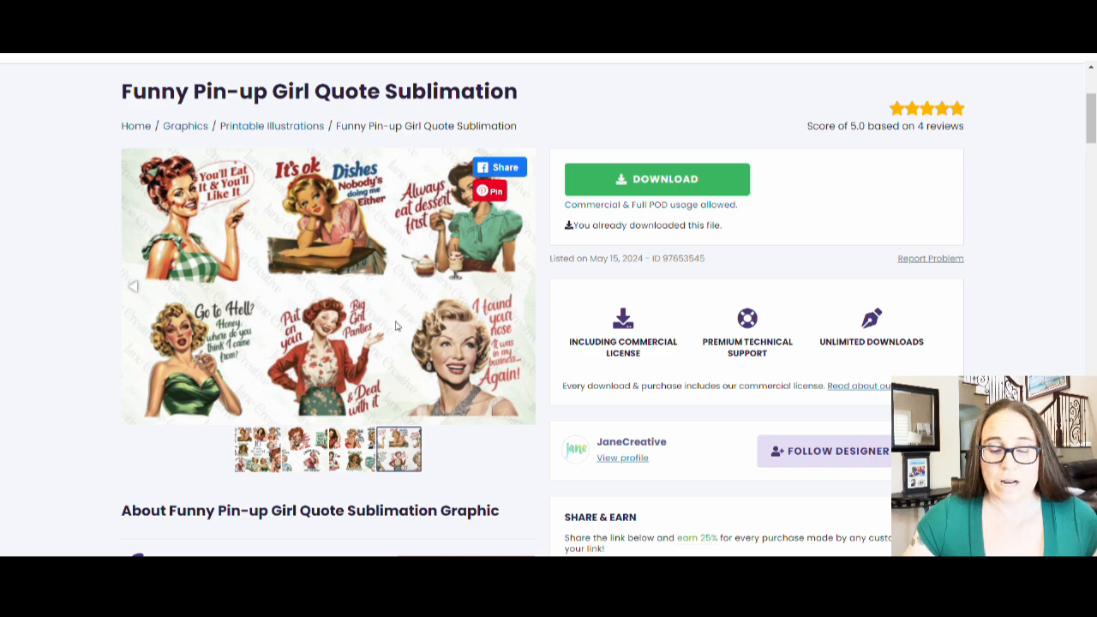
{"action": "left_click", "coordinate": [306, 455]}
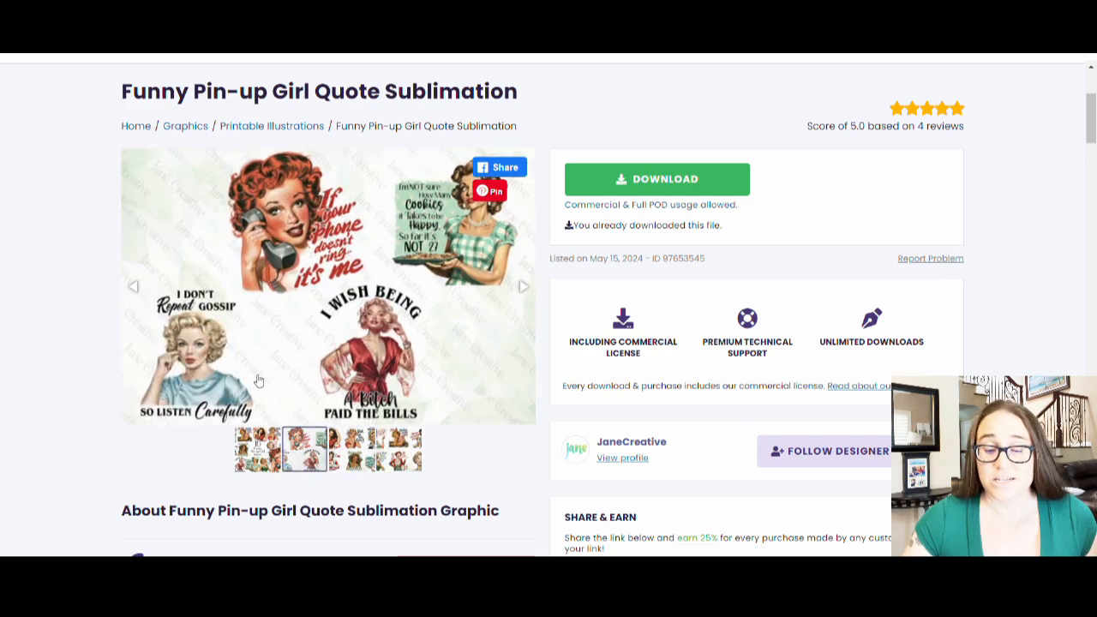
{"action": "left_click", "coordinate": [656, 185]}
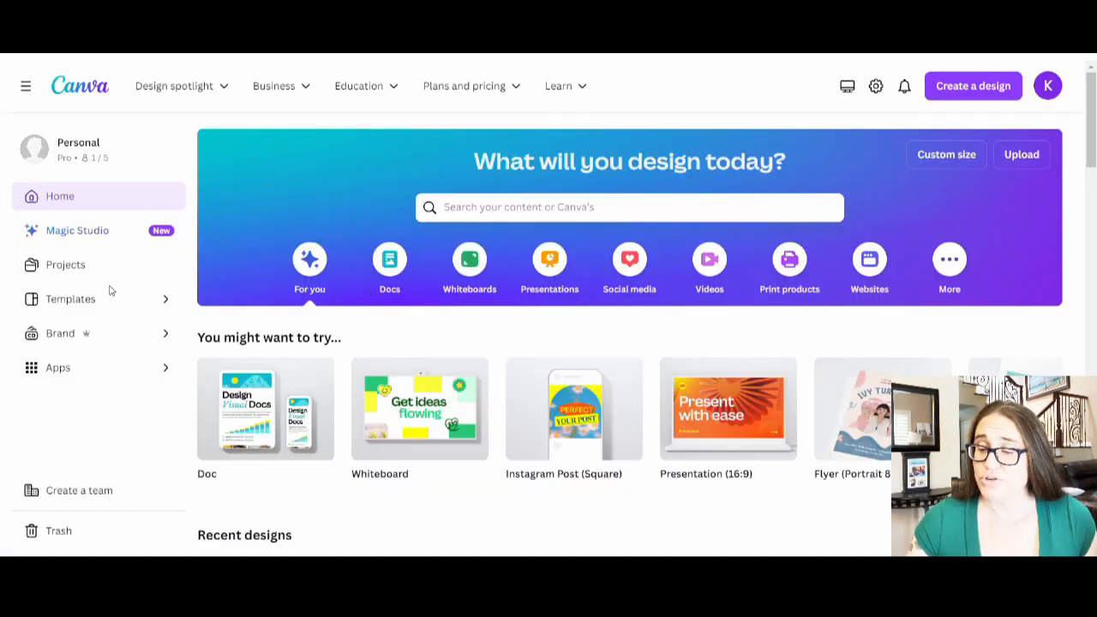
- Create a custom 4500 × 5400 px design and fill its page background black
{"action": "left_click", "coordinate": [932, 157]}
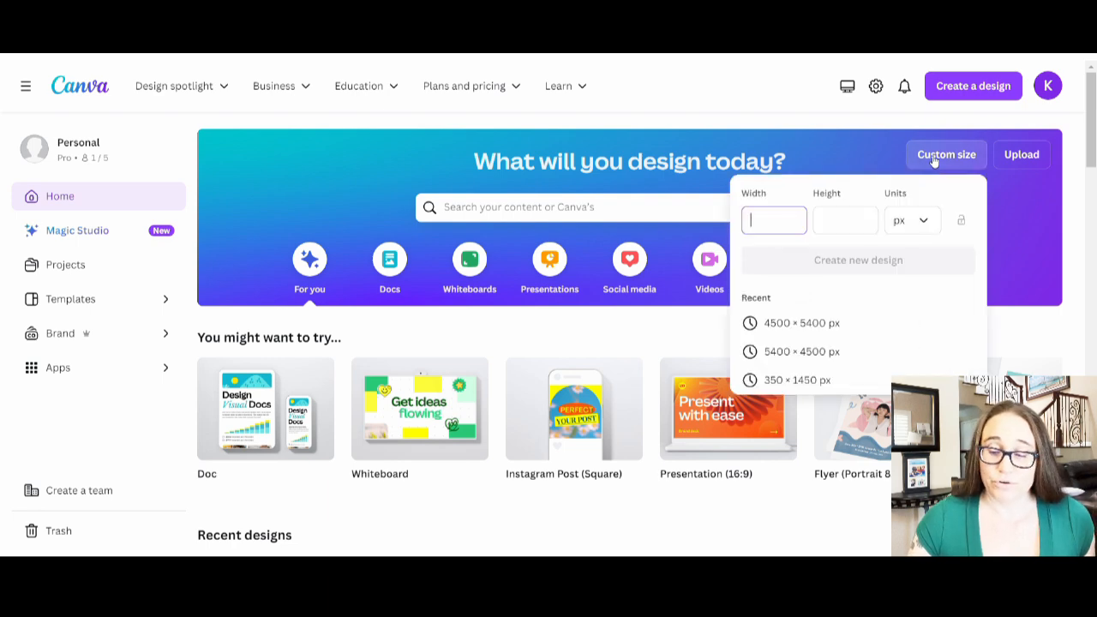
{"action": "left_click", "coordinate": [835, 325]}
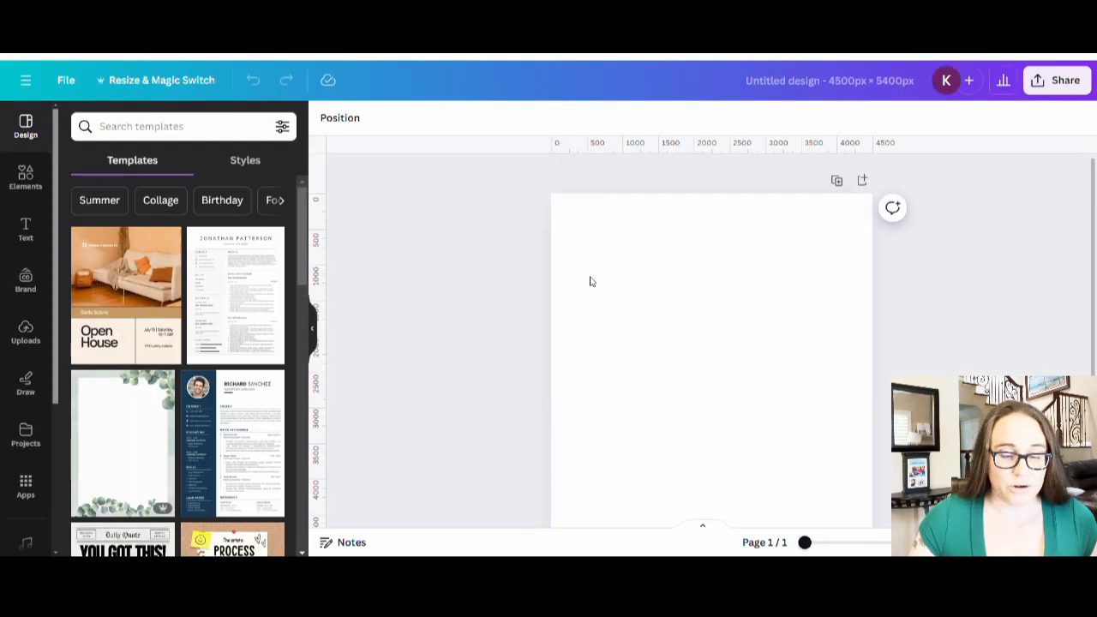
{"action": "left_click", "coordinate": [615, 242]}
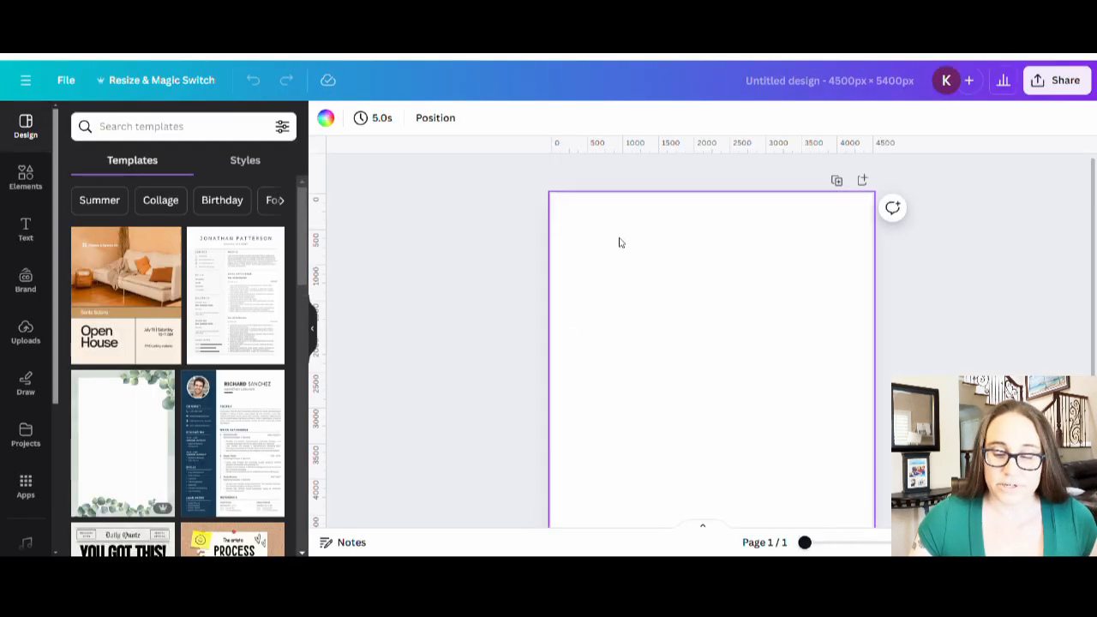
{"action": "left_click", "coordinate": [326, 117]}
{"action": "left_click", "coordinate": [75, 399]}
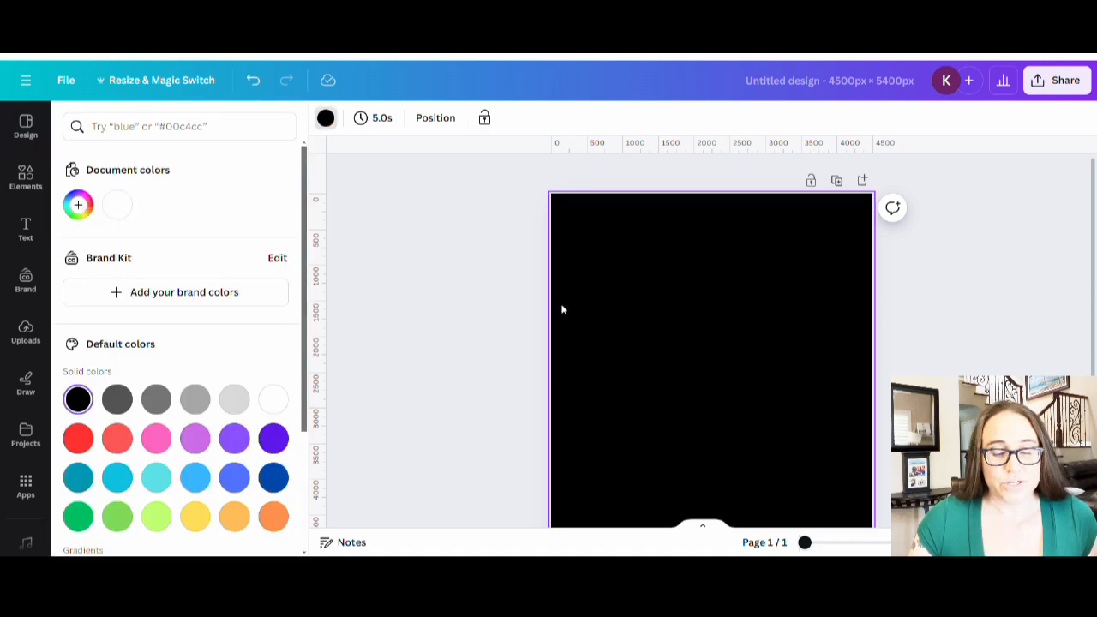
{"action": "left_click", "coordinate": [492, 287]}
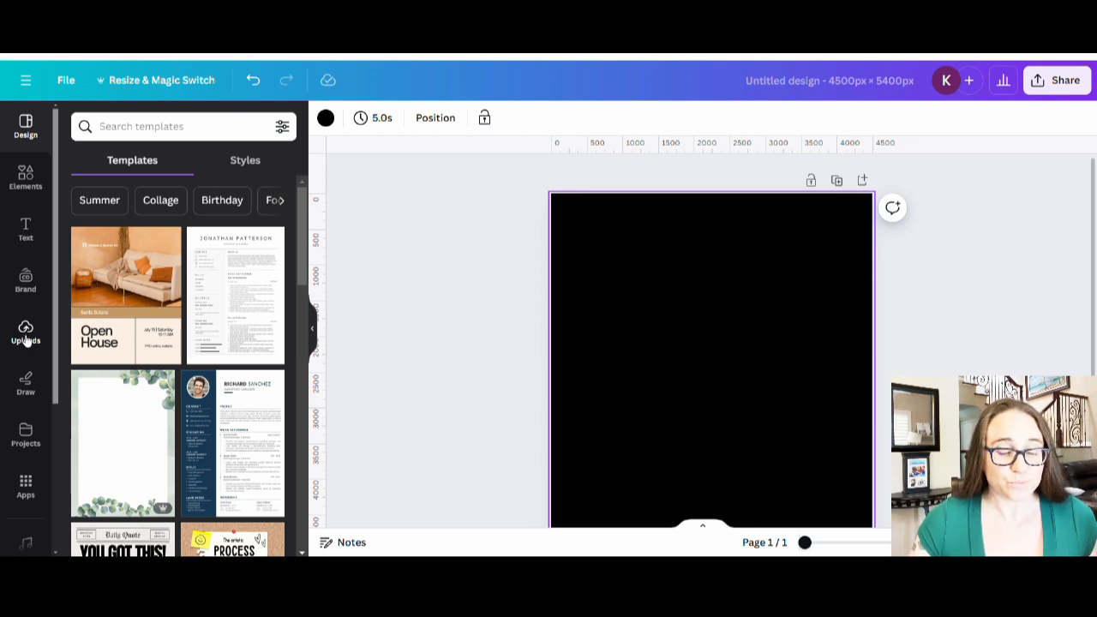
- Add the 'secret ingredient' pin-up image from Uploads and hide the side panel
{"action": "left_click", "coordinate": [25, 336]}
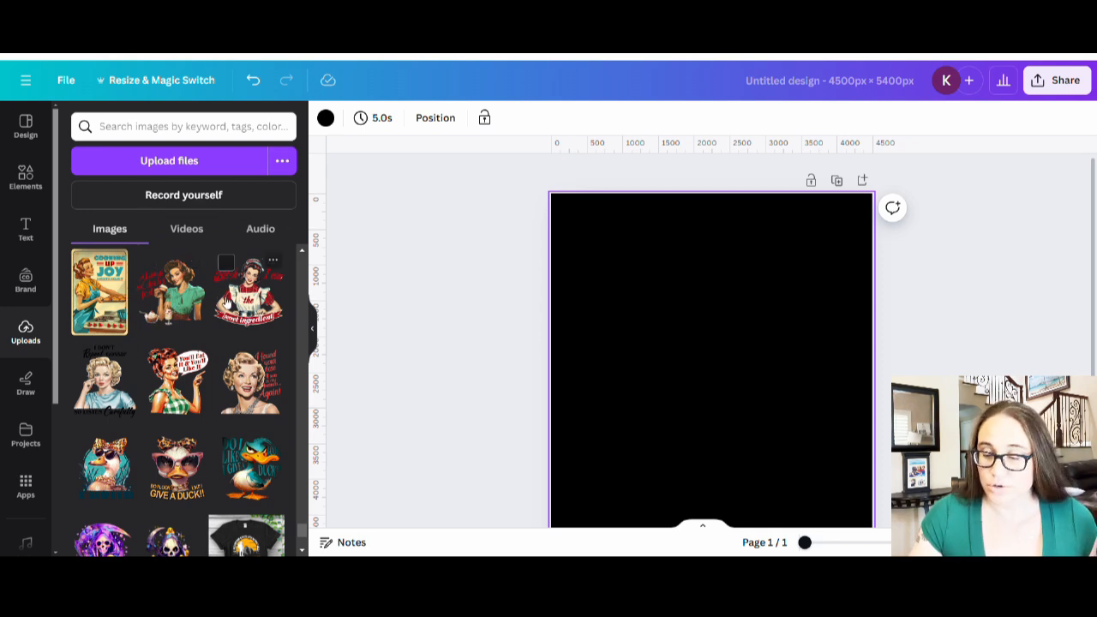
{"action": "left_click", "coordinate": [241, 317]}
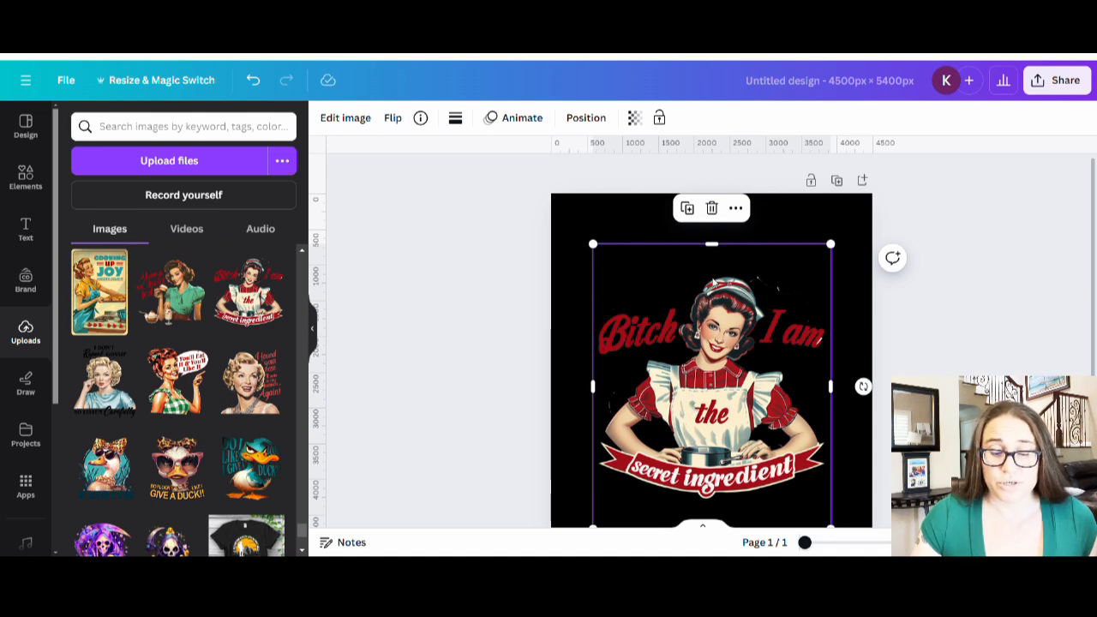
{"action": "left_click", "coordinate": [325, 338]}
{"action": "left_click", "coordinate": [326, 341]}
{"action": "scroll", "coordinate": [397, 380], "scroll_direction": "down", "scroll_amount": 2}
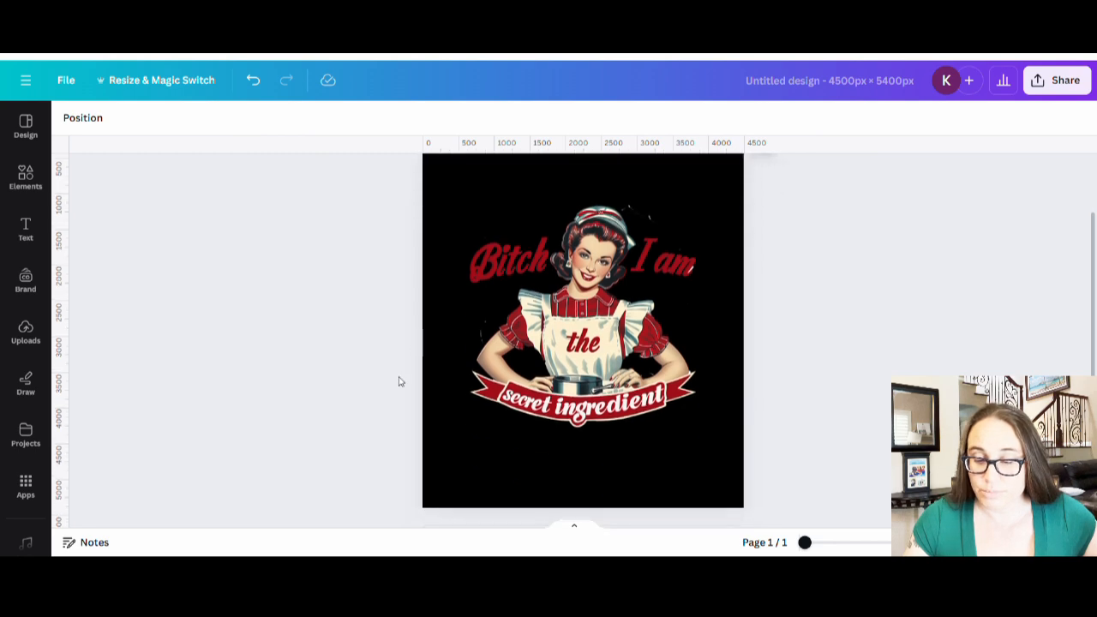
{"action": "scroll", "coordinate": [643, 292], "scroll_direction": "up", "scroll_amount": 2}
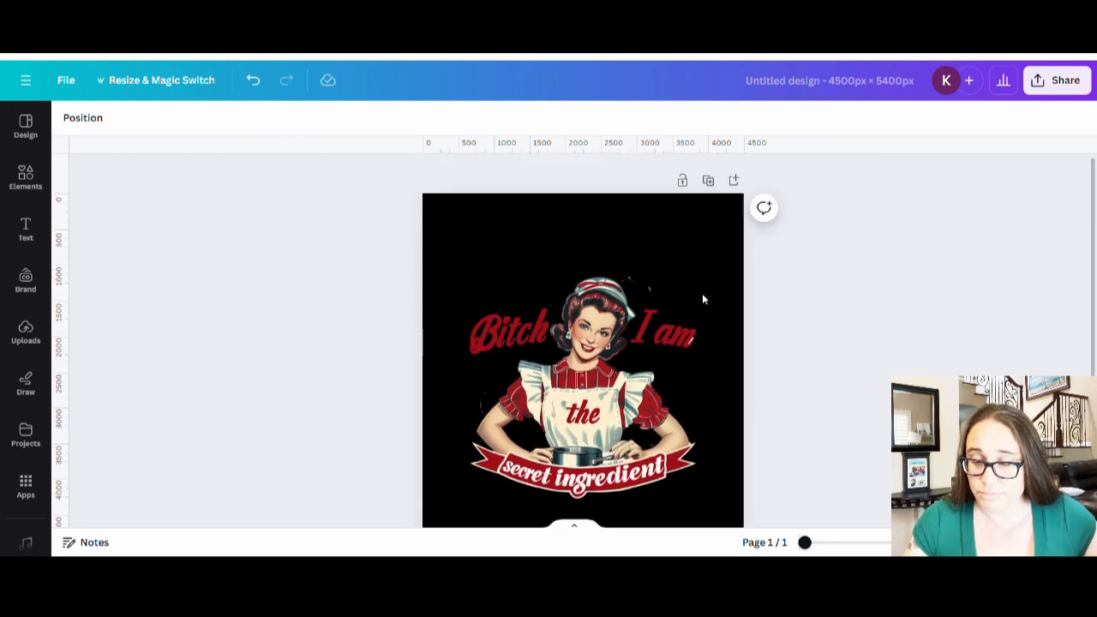
- Enlarge the pin-up image toward the page edges, centre it, and crop empty space off its bottom
{"action": "left_click", "coordinate": [696, 279]}
{"action": "left_click_drag", "start_coordinate": [703, 245], "coordinate": [765, 216]}
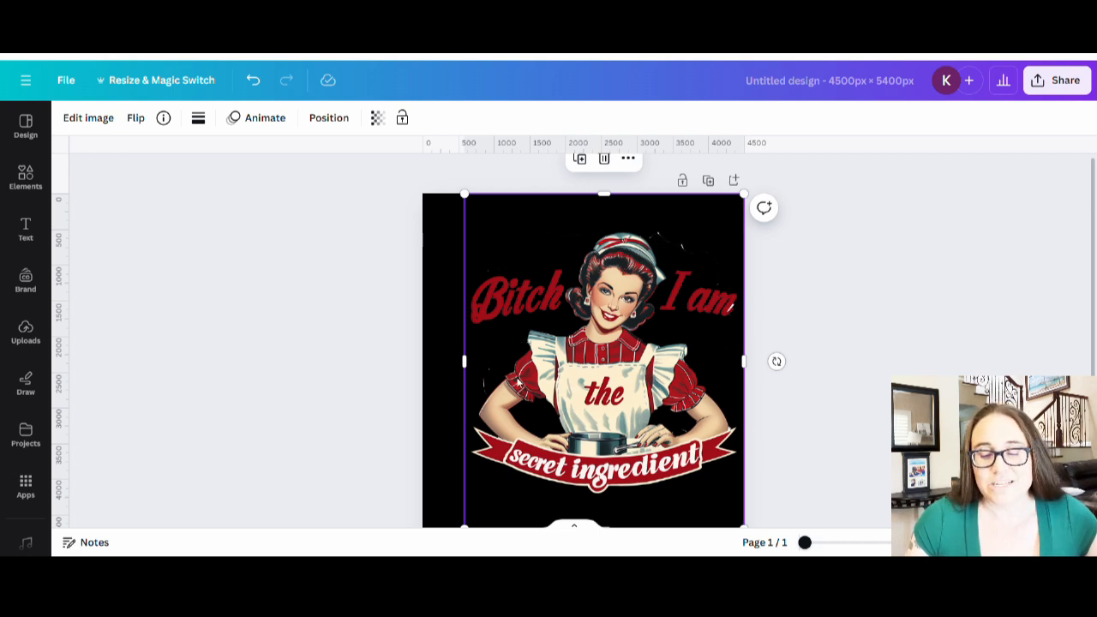
{"action": "left_click_drag", "start_coordinate": [652, 352], "coordinate": [630, 343]}
{"action": "scroll", "coordinate": [625, 331], "scroll_direction": "down", "scroll_amount": 1}
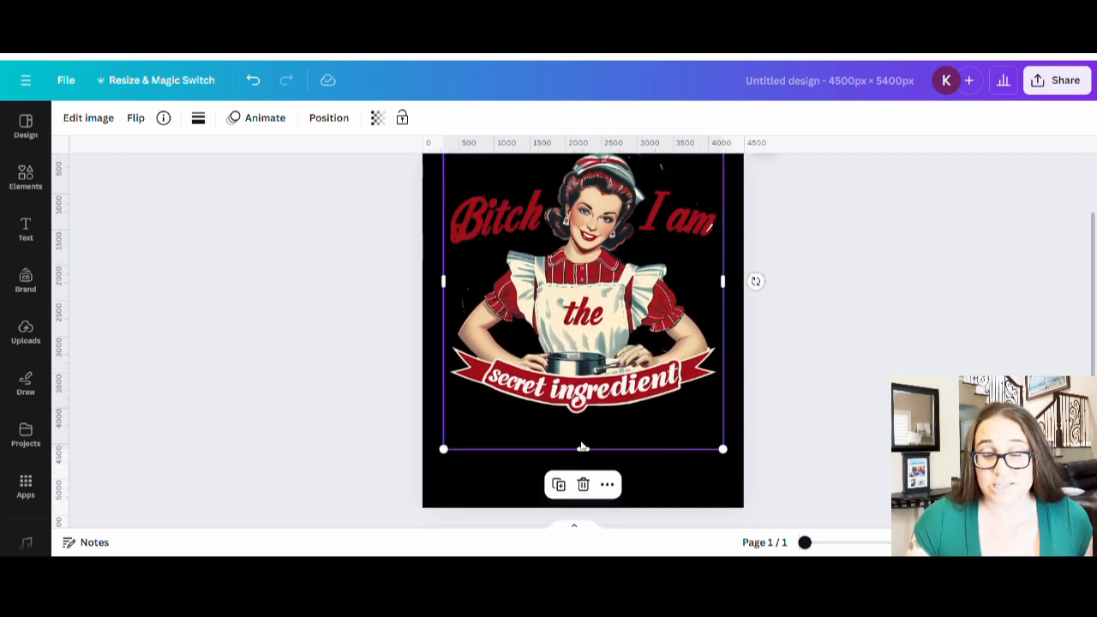
{"action": "left_click_drag", "start_coordinate": [582, 452], "coordinate": [582, 429]}
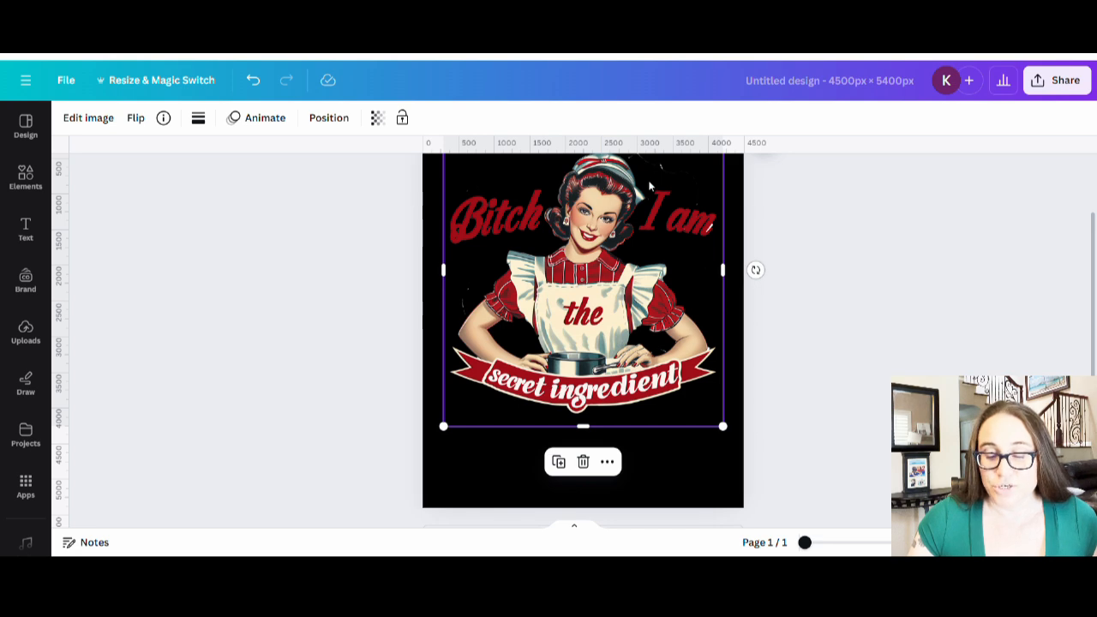
{"action": "scroll", "coordinate": [651, 428], "scroll_direction": "down", "scroll_amount": 1}
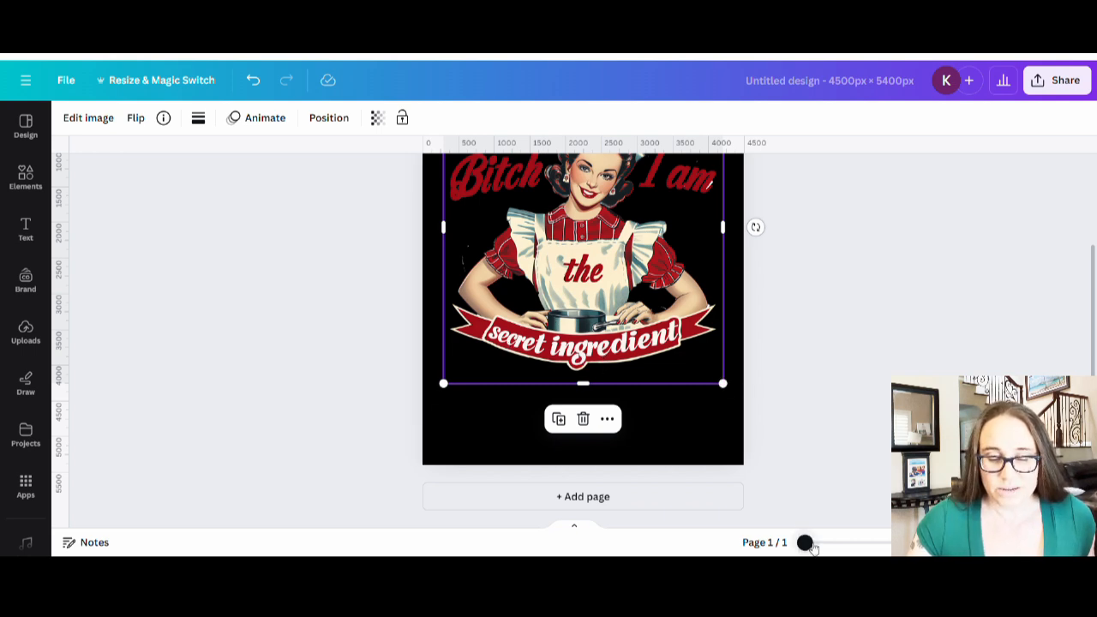
{"action": "left_click_drag", "start_coordinate": [805, 543], "coordinate": [843, 545]}
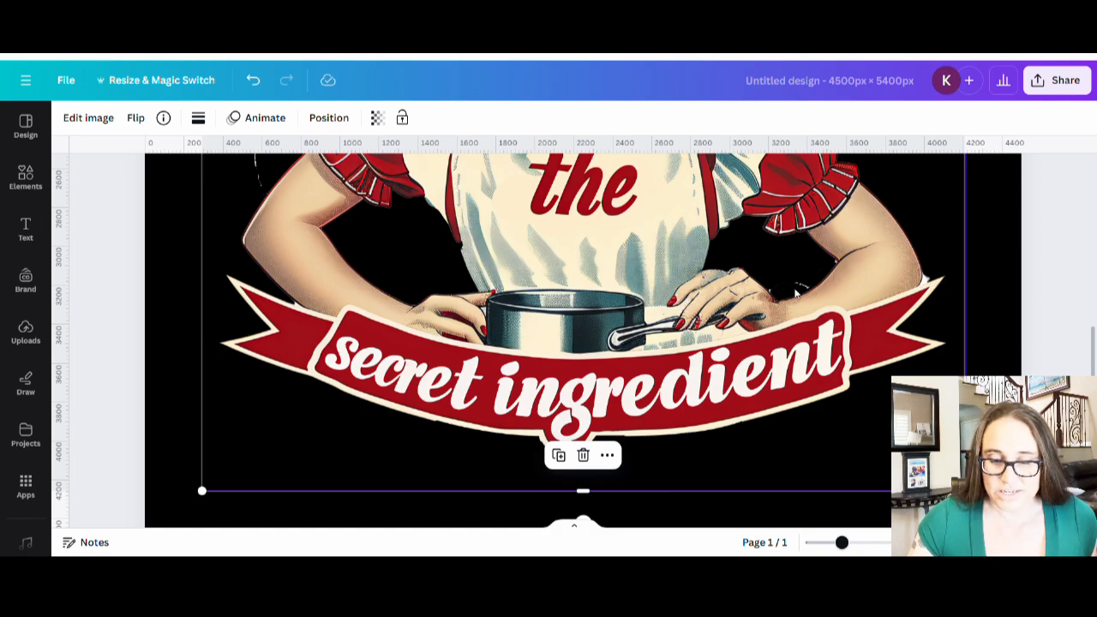
{"action": "scroll", "coordinate": [171, 308], "scroll_direction": "up", "scroll_amount": 3}
{"action": "scroll", "coordinate": [274, 289], "scroll_direction": "up", "scroll_amount": 3}
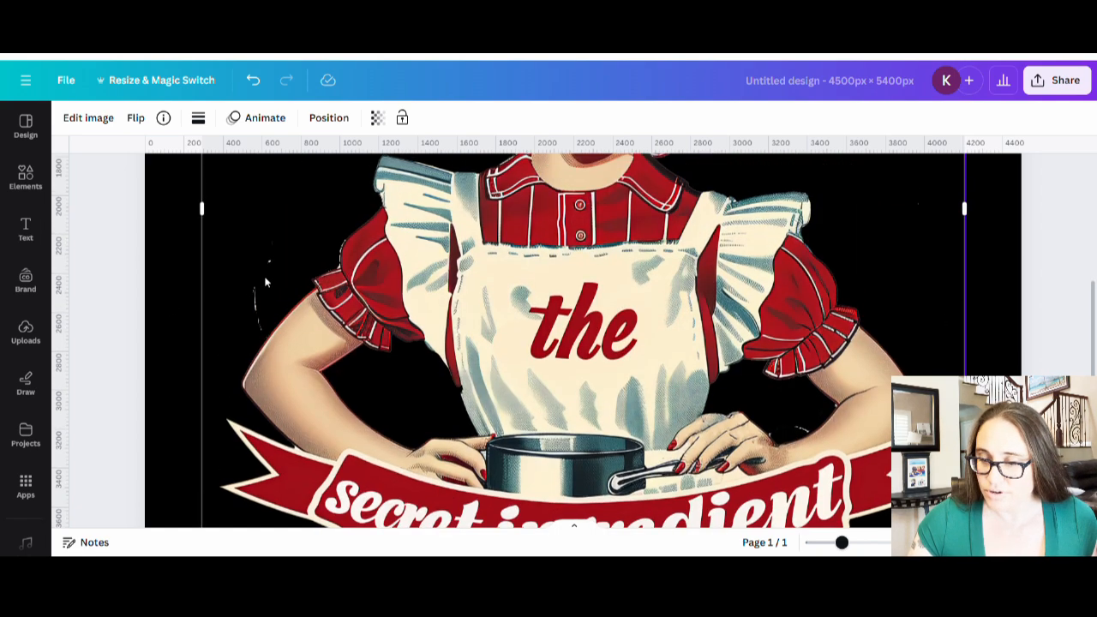
{"action": "scroll", "coordinate": [856, 300], "scroll_direction": "up", "scroll_amount": 3}
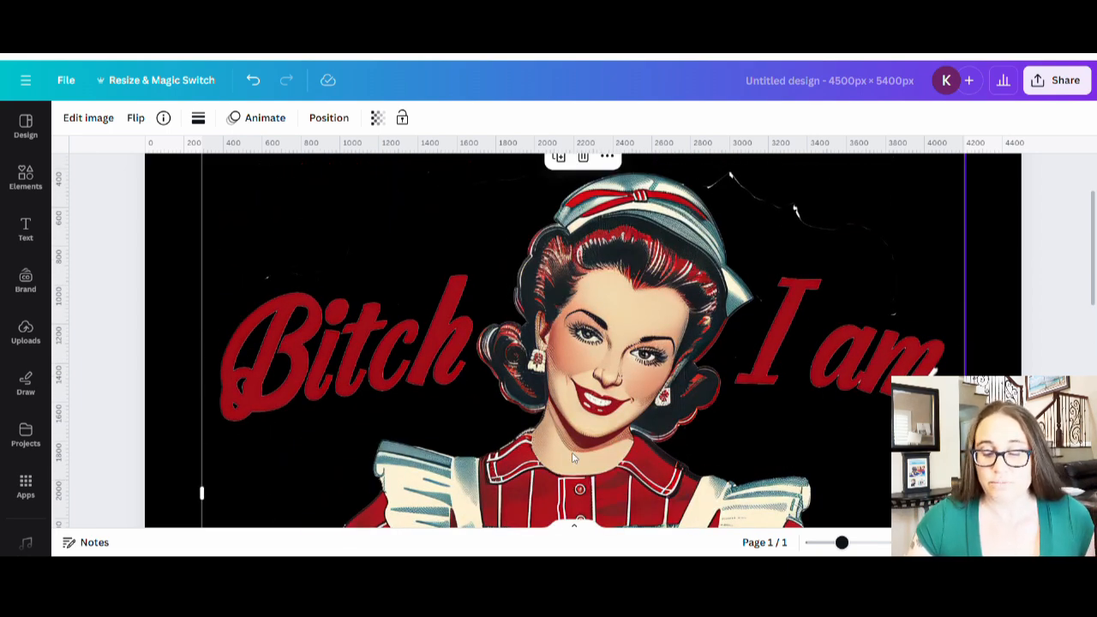
{"action": "scroll", "coordinate": [600, 308], "scroll_direction": "down", "scroll_amount": 6}
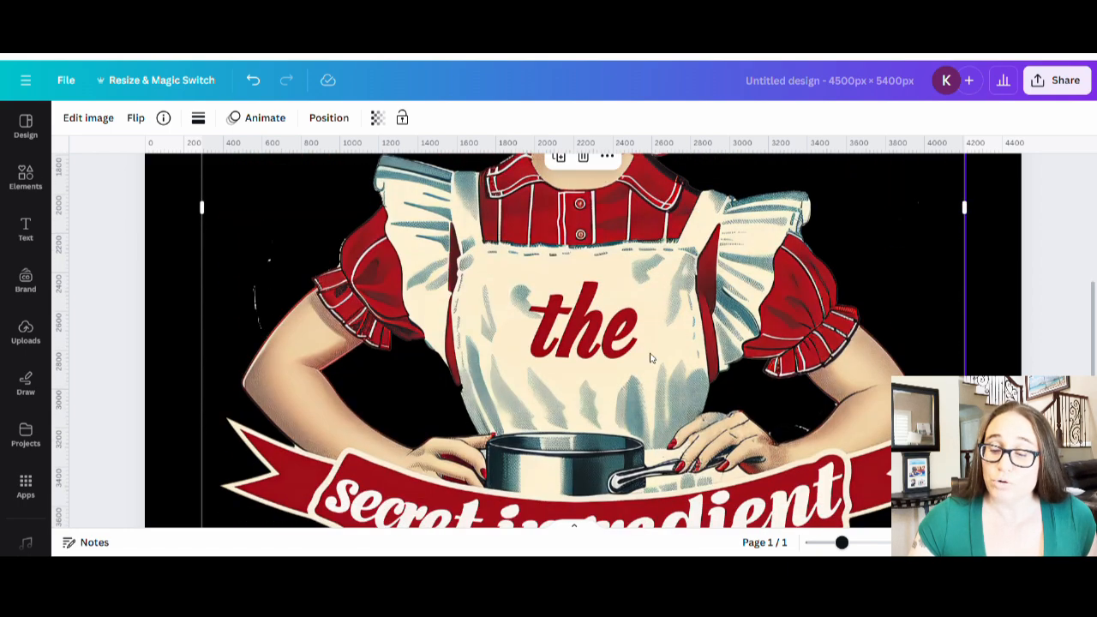
{"action": "scroll", "coordinate": [514, 343], "scroll_direction": "up", "scroll_amount": 4}
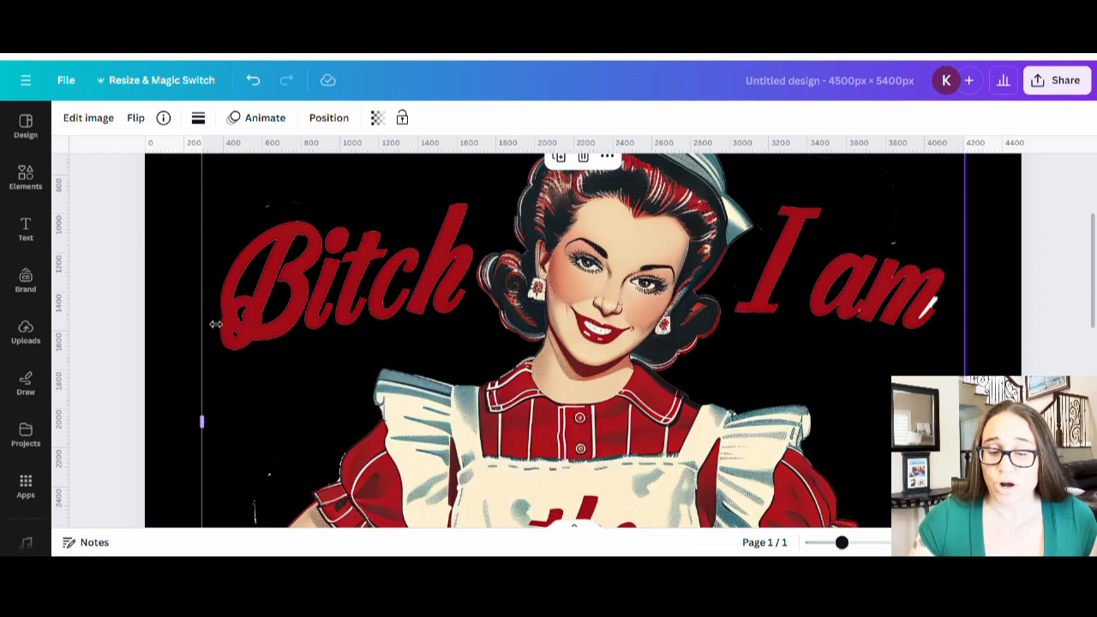
{"action": "scroll", "coordinate": [739, 289], "scroll_direction": "down", "scroll_amount": 3}
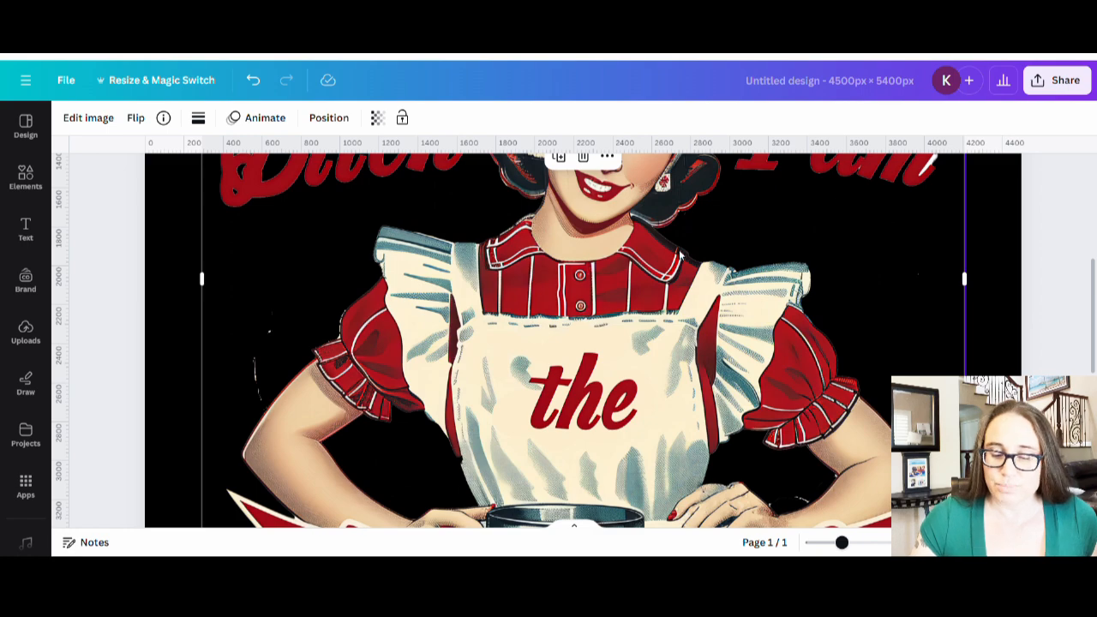
{"action": "scroll", "coordinate": [680, 255], "scroll_direction": "up", "scroll_amount": 2}
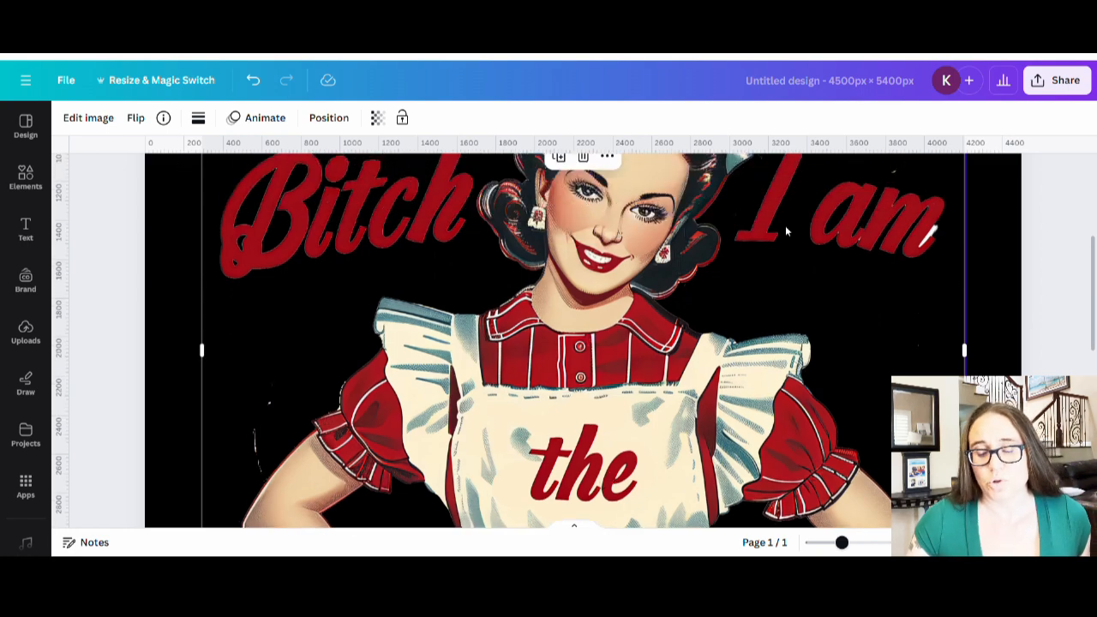
{"action": "scroll", "coordinate": [886, 274], "scroll_direction": "down", "scroll_amount": 5}
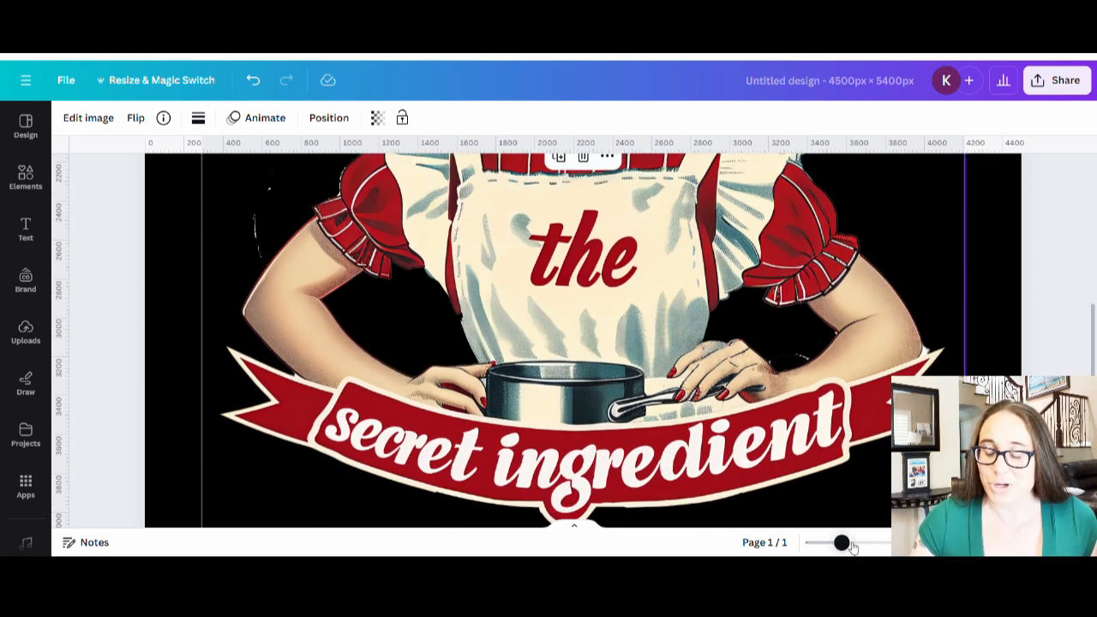
{"action": "left_click_drag", "start_coordinate": [842, 543], "coordinate": [805, 541]}
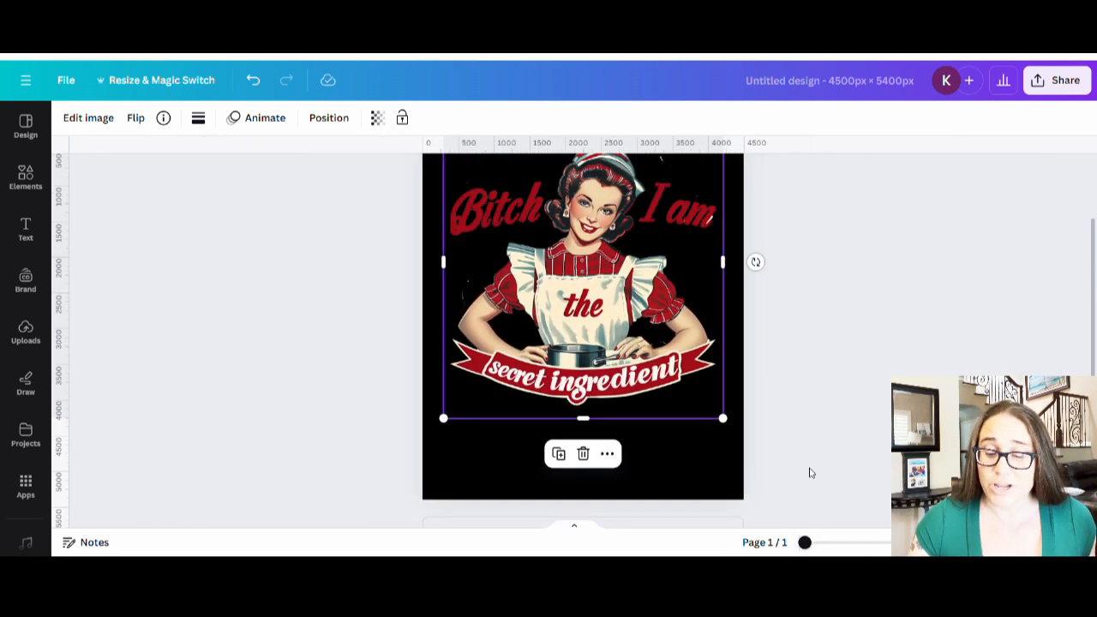
{"action": "left_click", "coordinate": [819, 404]}
{"action": "scroll", "coordinate": [814, 404], "scroll_direction": "up", "scroll_amount": 1}
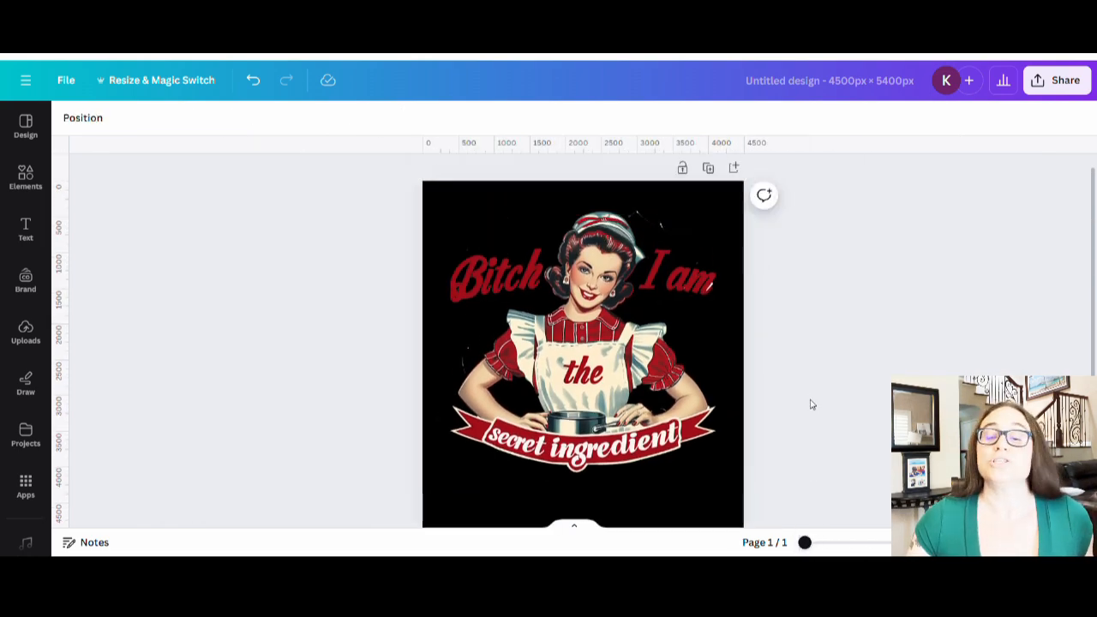
- Duplicate the page and crop page 2's image to about 3,914 × 3,607 px, removing the banner
{"action": "left_click", "coordinate": [588, 429]}
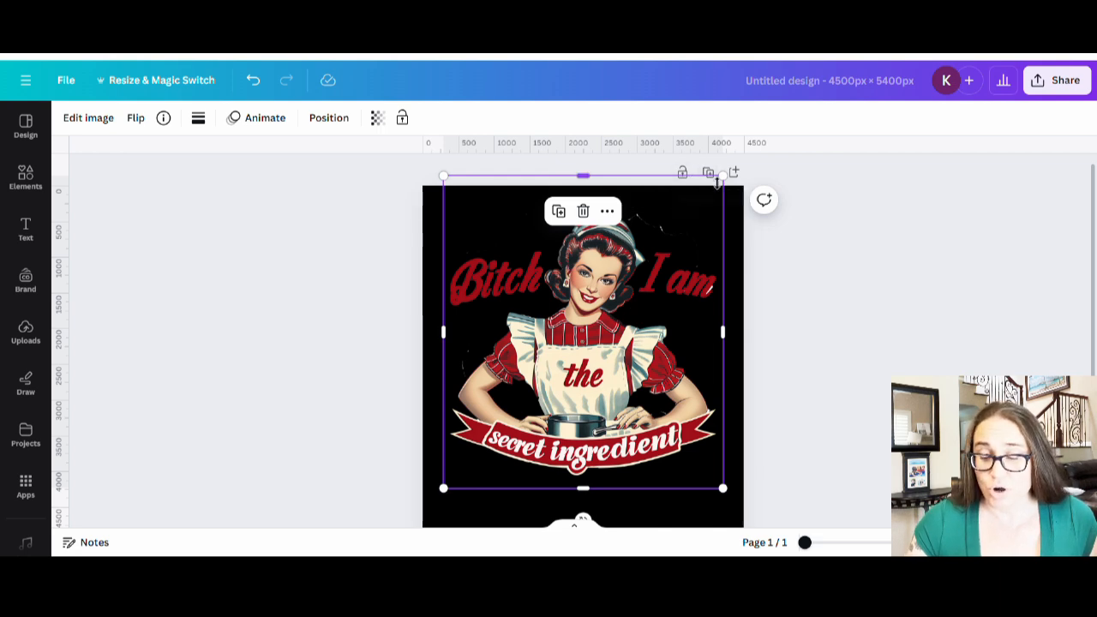
{"action": "left_click", "coordinate": [708, 172]}
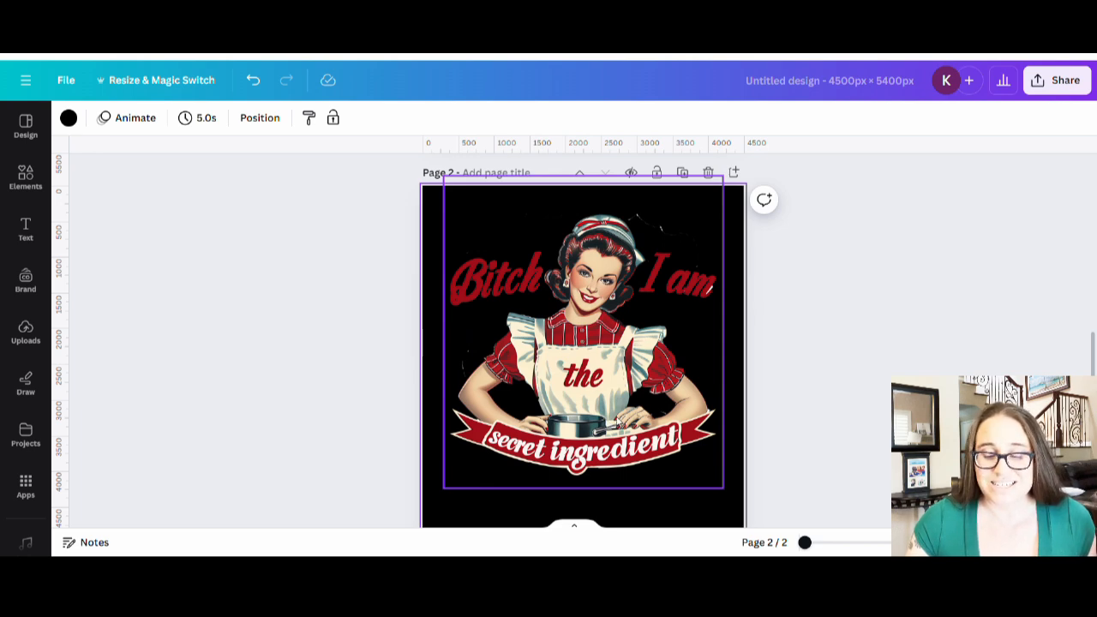
{"action": "left_click", "coordinate": [619, 420]}
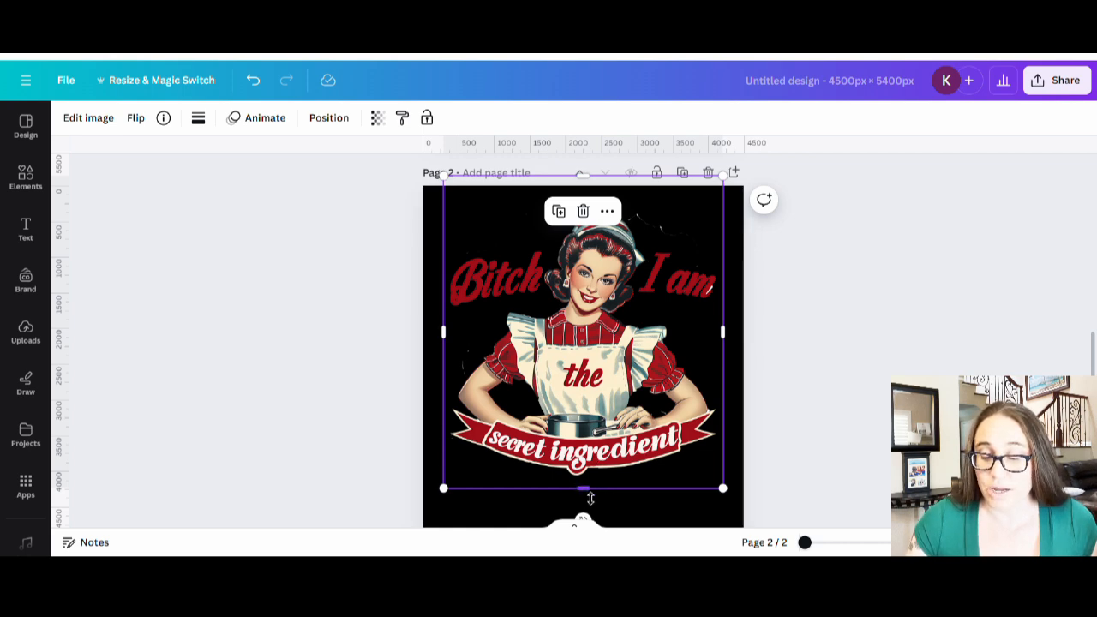
{"action": "left_click_drag", "start_coordinate": [587, 490], "coordinate": [597, 439]}
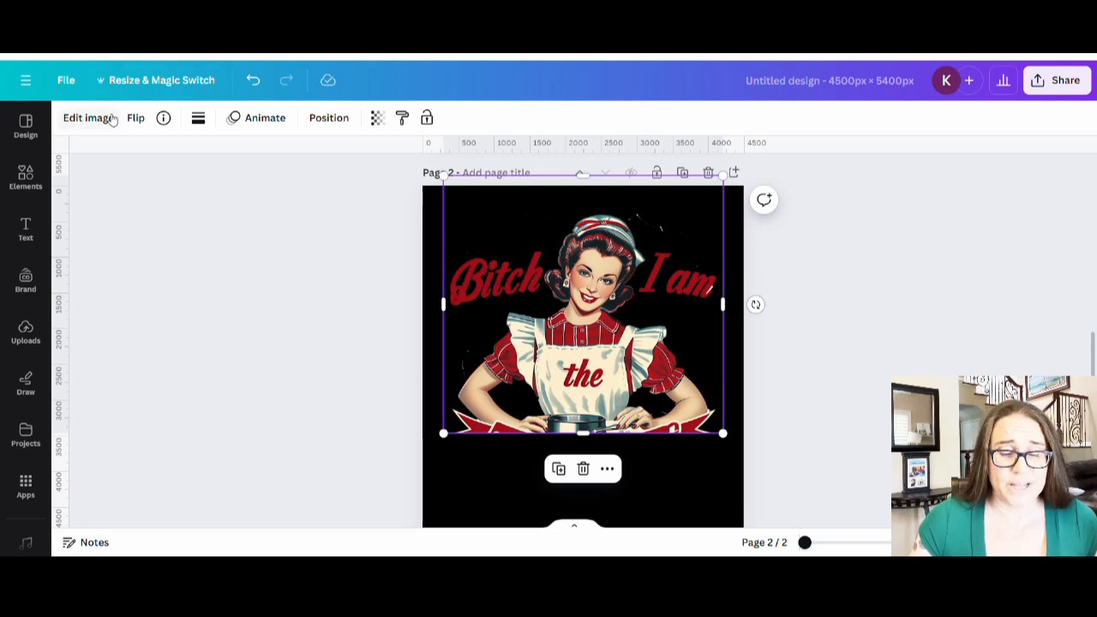
- Magic-erase 'I am', 'Bitch' and the 'secret ingredient' ribbon at brush size 44
{"action": "left_click", "coordinate": [88, 118]}
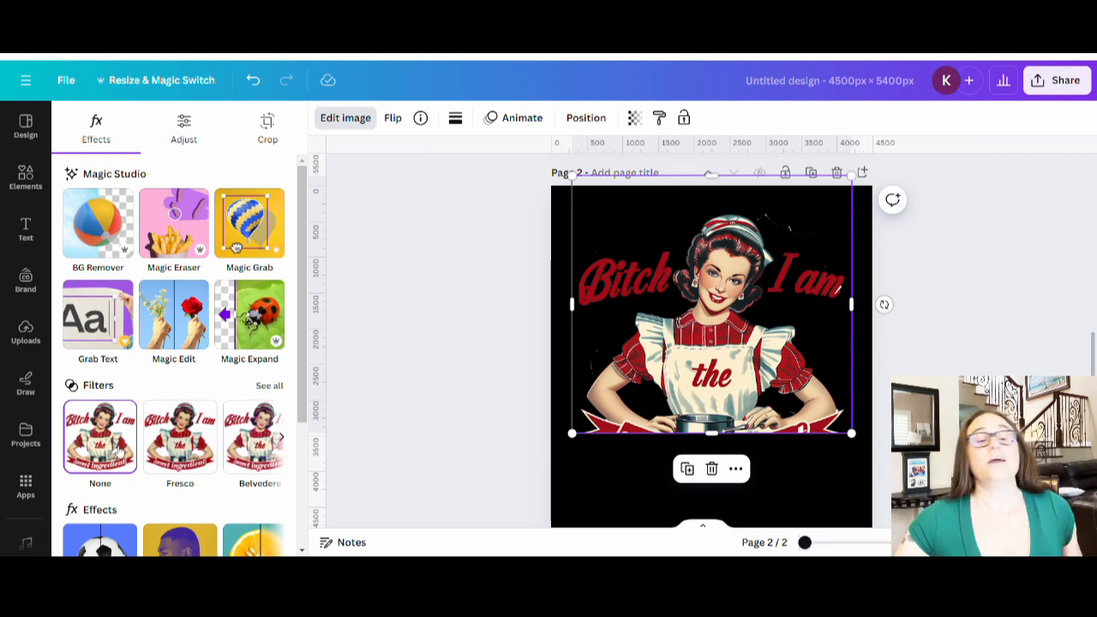
{"action": "left_click", "coordinate": [174, 231]}
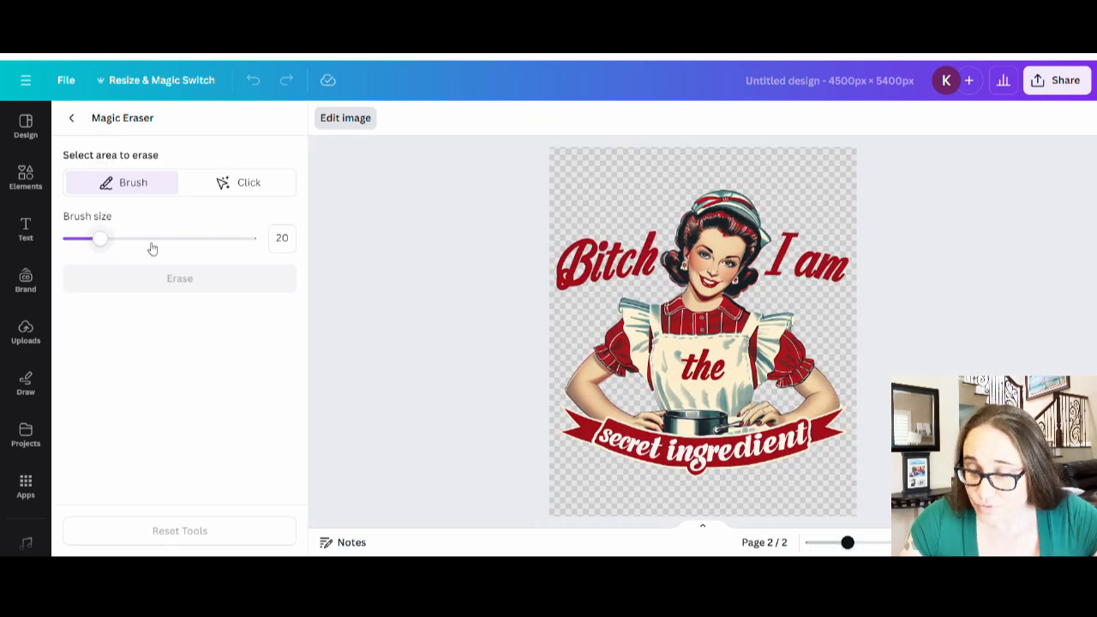
{"action": "left_click_drag", "start_coordinate": [100, 238], "coordinate": [146, 238]}
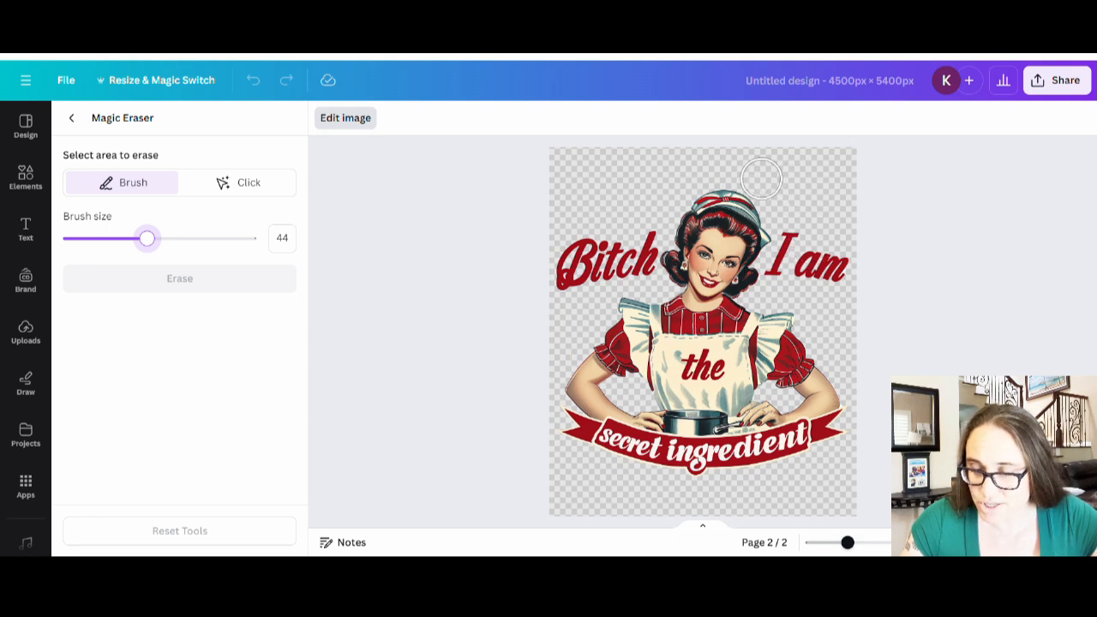
{"action": "mouse_move", "coordinate": [753, 175]}
{"action": "left_mouse_down"}
{"action": "mouse_move", "coordinate": [805, 233]}
{"action": "mouse_move", "coordinate": [809, 257]}
{"action": "mouse_move", "coordinate": [783, 277]}
{"action": "mouse_move", "coordinate": [794, 258]}
{"action": "mouse_move", "coordinate": [783, 272]}
{"action": "mouse_move", "coordinate": [854, 269]}
{"action": "mouse_move", "coordinate": [845, 288]}
{"action": "left_mouse_up"}
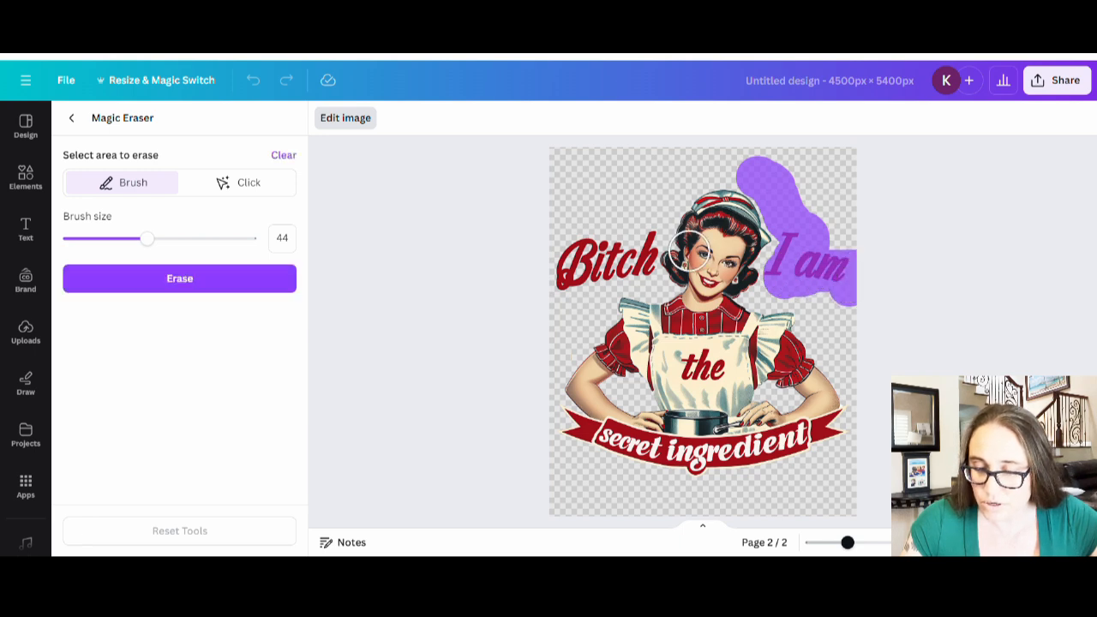
{"action": "mouse_move", "coordinate": [625, 215]}
{"action": "left_mouse_down"}
{"action": "mouse_move", "coordinate": [591, 233]}
{"action": "mouse_move", "coordinate": [571, 278]}
{"action": "mouse_move", "coordinate": [635, 266]}
{"action": "mouse_move", "coordinate": [634, 236]}
{"action": "mouse_move", "coordinate": [602, 239]}
{"action": "mouse_move", "coordinate": [564, 311]}
{"action": "mouse_move", "coordinate": [562, 338]}
{"action": "mouse_move", "coordinate": [594, 306]}
{"action": "mouse_move", "coordinate": [583, 255]}
{"action": "mouse_move", "coordinate": [624, 187]}
{"action": "mouse_move", "coordinate": [668, 174]}
{"action": "mouse_move", "coordinate": [655, 214]}
{"action": "left_mouse_up"}
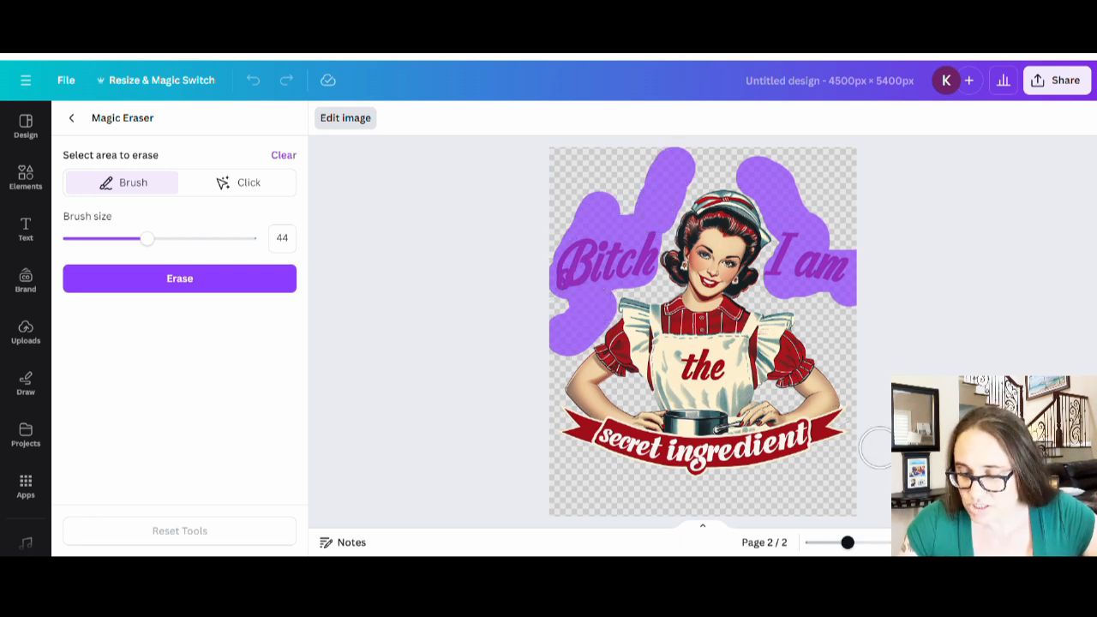
{"action": "mouse_move", "coordinate": [851, 442]}
{"action": "left_mouse_down"}
{"action": "mouse_move", "coordinate": [831, 442]}
{"action": "mouse_move", "coordinate": [840, 435]}
{"action": "mouse_move", "coordinate": [746, 475]}
{"action": "mouse_move", "coordinate": [658, 478]}
{"action": "mouse_move", "coordinate": [576, 452]}
{"action": "mouse_move", "coordinate": [559, 421]}
{"action": "mouse_move", "coordinate": [591, 455]}
{"action": "mouse_move", "coordinate": [604, 448]}
{"action": "mouse_move", "coordinate": [573, 438]}
{"action": "mouse_move", "coordinate": [676, 465]}
{"action": "mouse_move", "coordinate": [769, 461]}
{"action": "mouse_move", "coordinate": [791, 443]}
{"action": "mouse_move", "coordinate": [595, 453]}
{"action": "mouse_move", "coordinate": [644, 484]}
{"action": "left_mouse_up"}
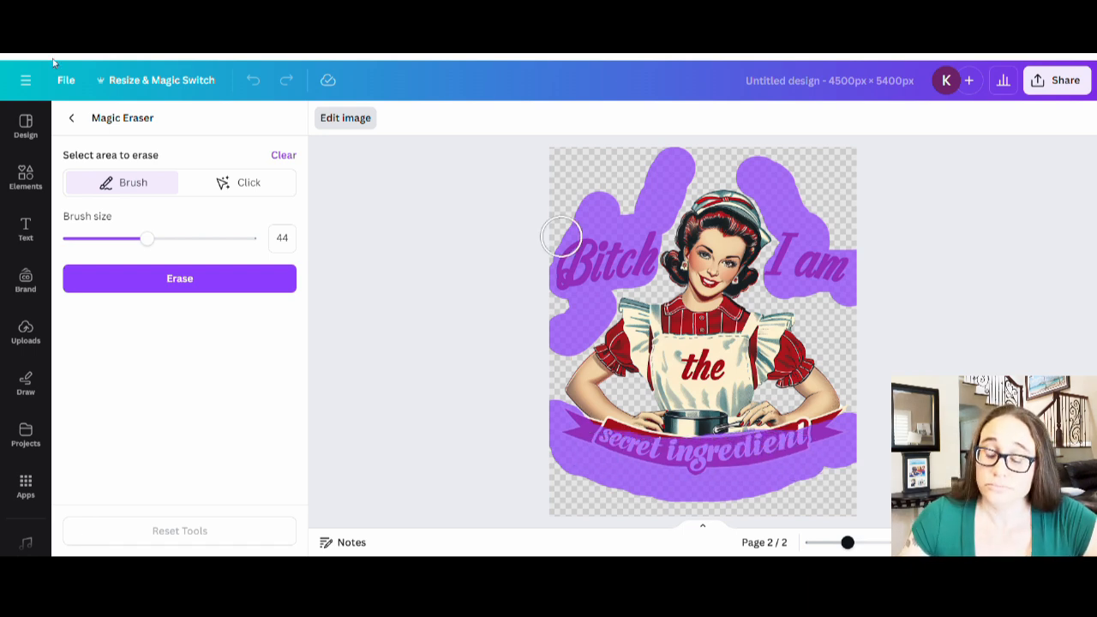
{"action": "left_click", "coordinate": [180, 283]}
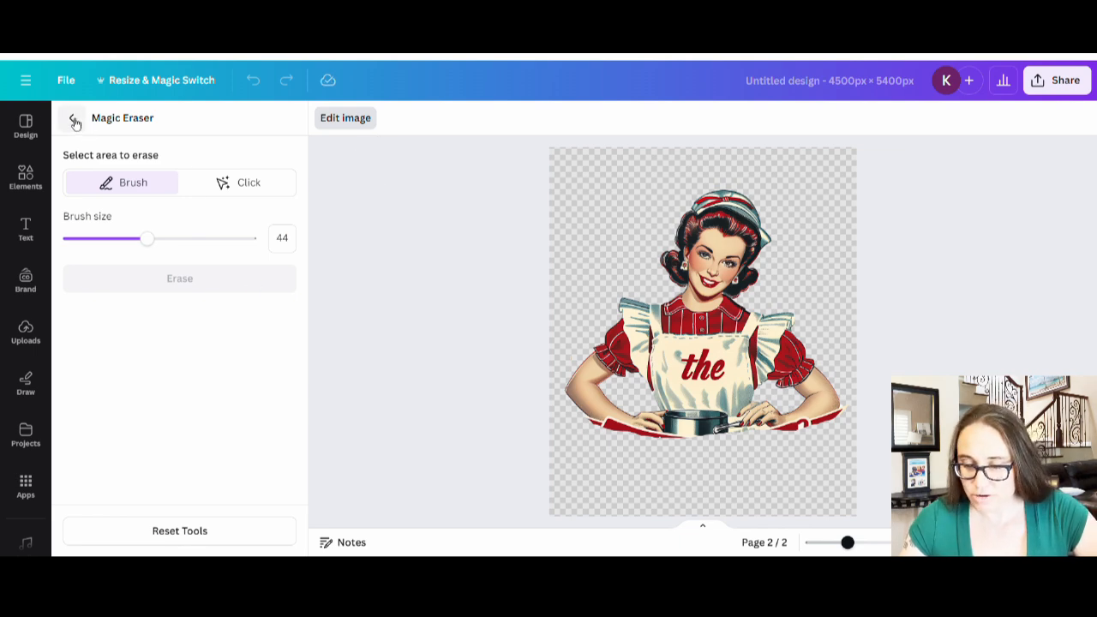
- Magic-erase the leftover bit beside the woman's arm, then deselect the image
{"action": "left_click", "coordinate": [75, 121]}
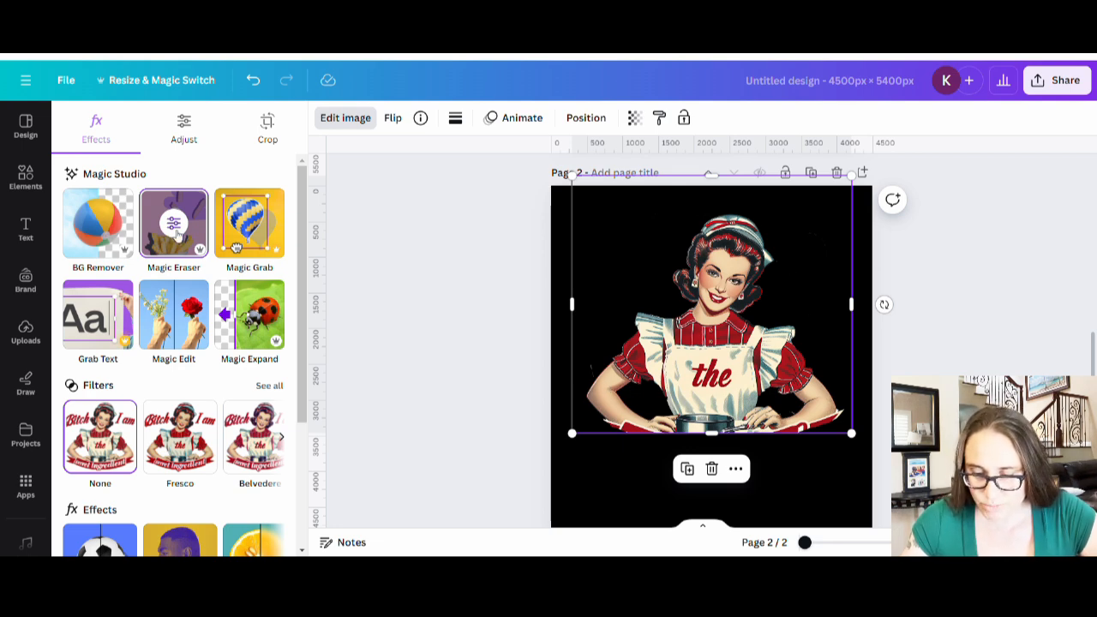
{"action": "left_click", "coordinate": [174, 224]}
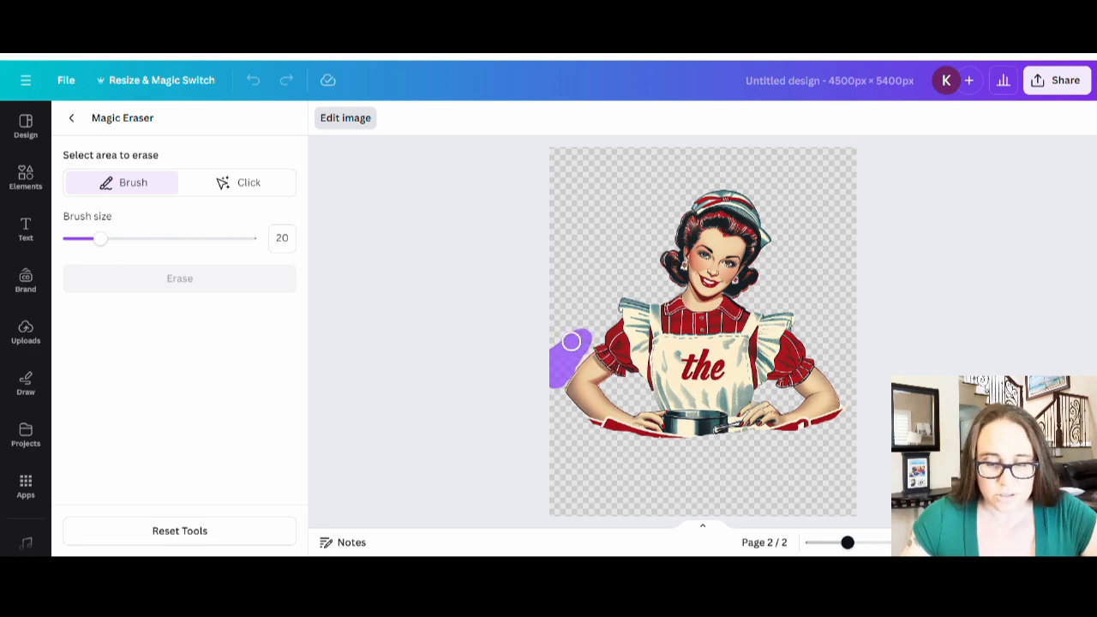
{"action": "left_click_drag", "start_coordinate": [585, 332], "coordinate": [589, 332]}
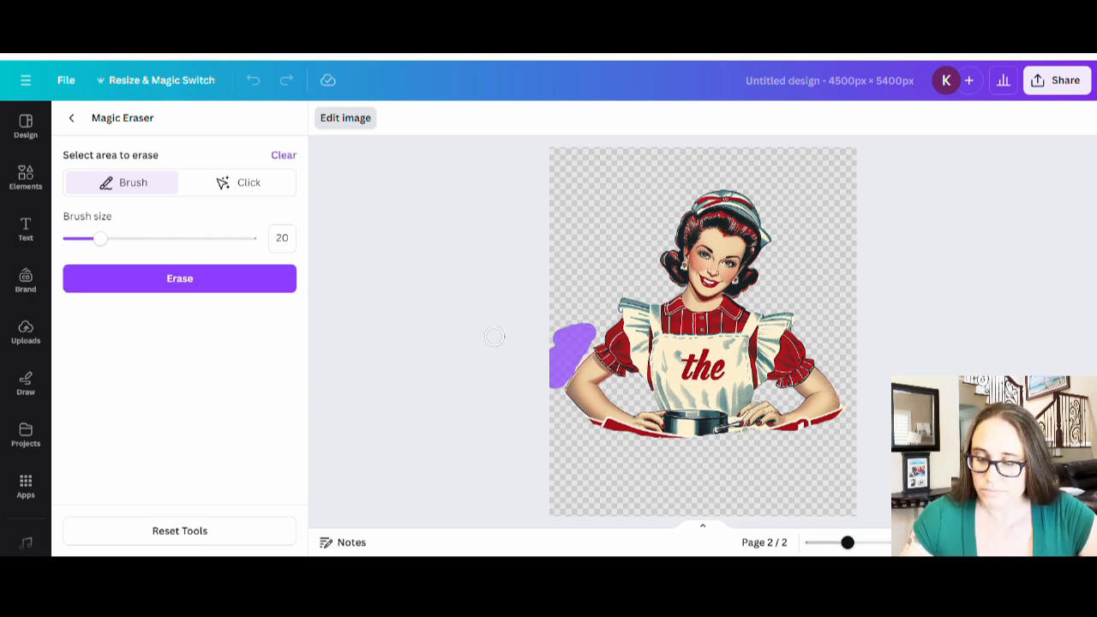
{"action": "left_click", "coordinate": [272, 289]}
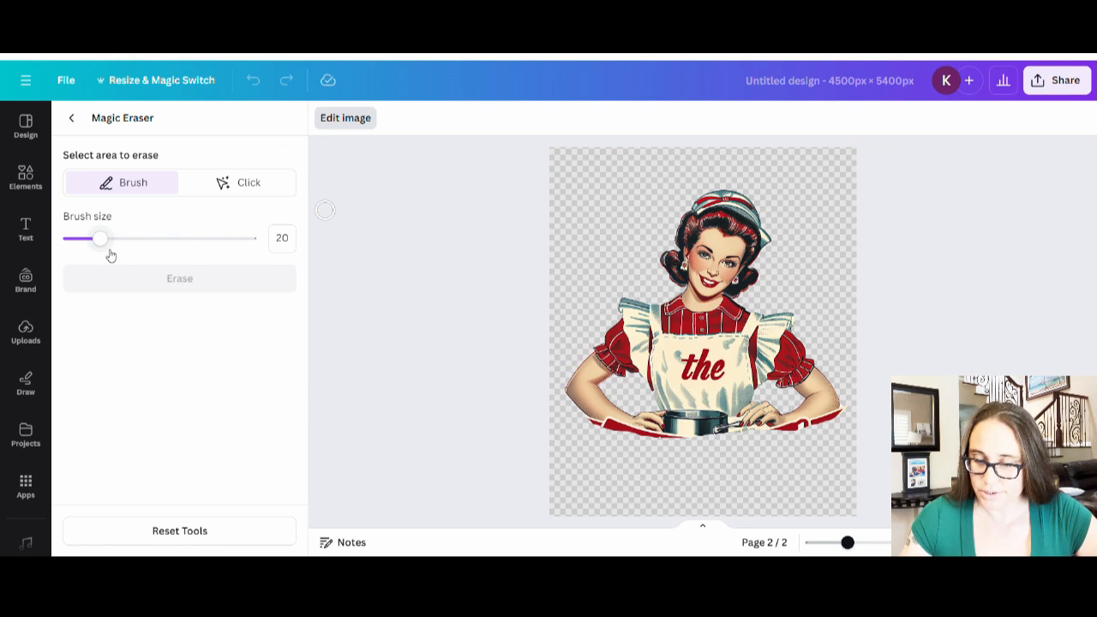
{"action": "left_click", "coordinate": [75, 121]}
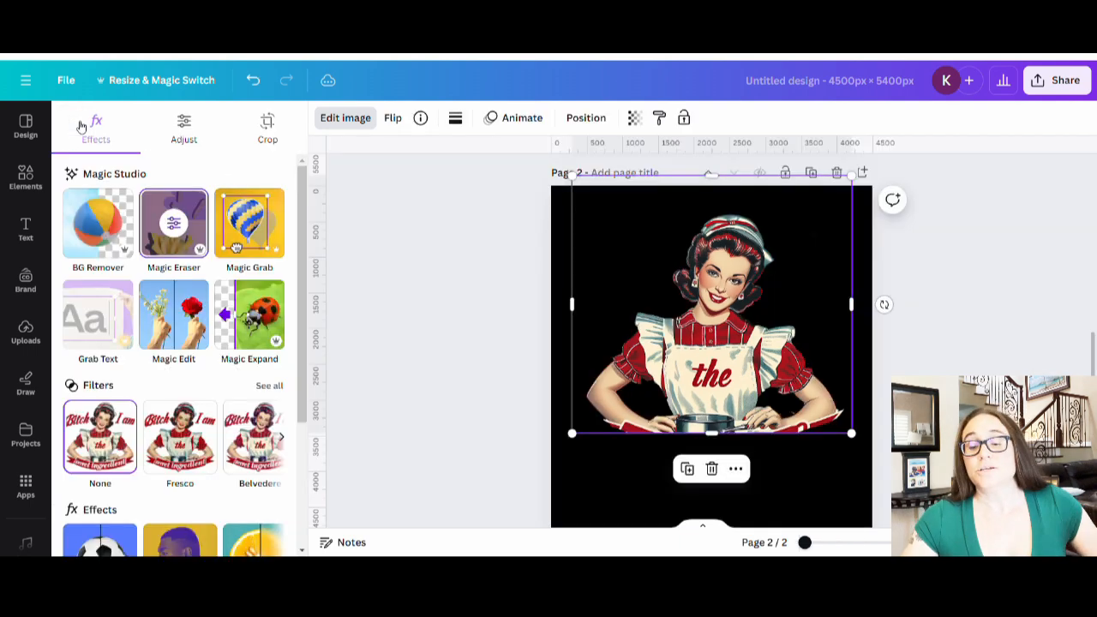
{"action": "left_click", "coordinate": [618, 500]}
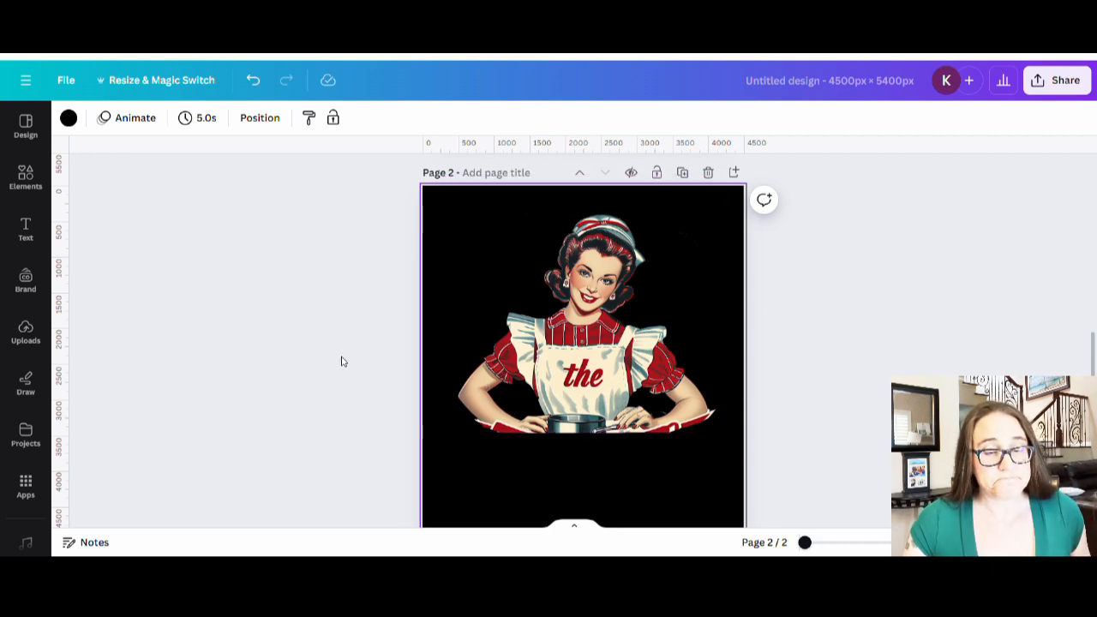
- Search Elements for 'banner' and add a white ribbon graphic from the Graphics results
{"action": "left_click", "coordinate": [32, 183]}
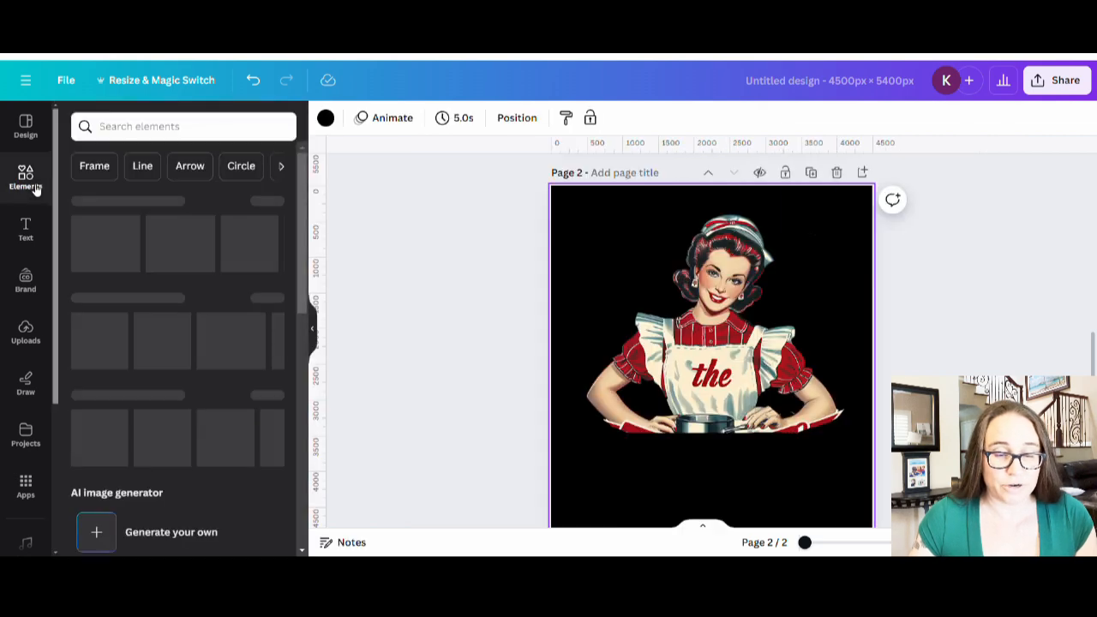
{"action": "left_click", "coordinate": [115, 128]}
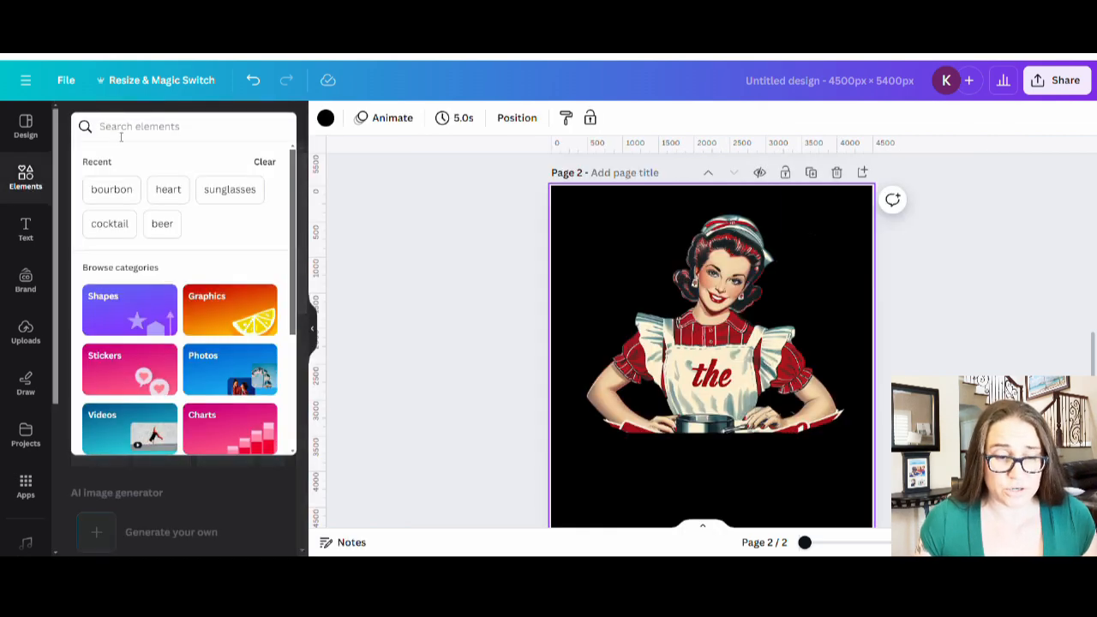
{"action": "type", "text": "banner"}
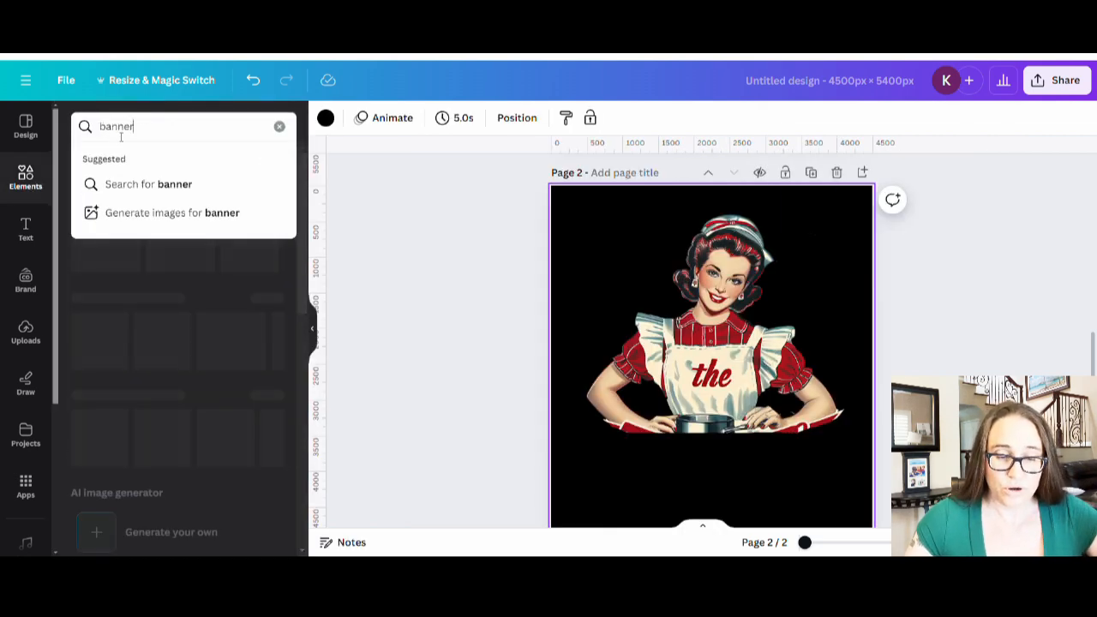
{"action": "key", "text": "Return"}
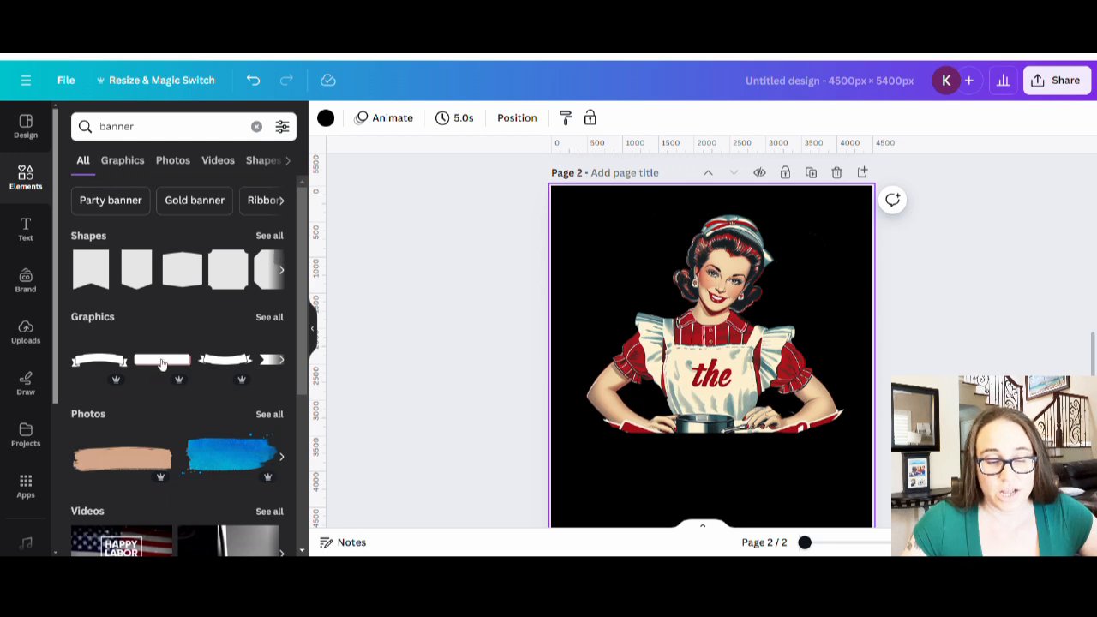
{"action": "left_click", "coordinate": [265, 317]}
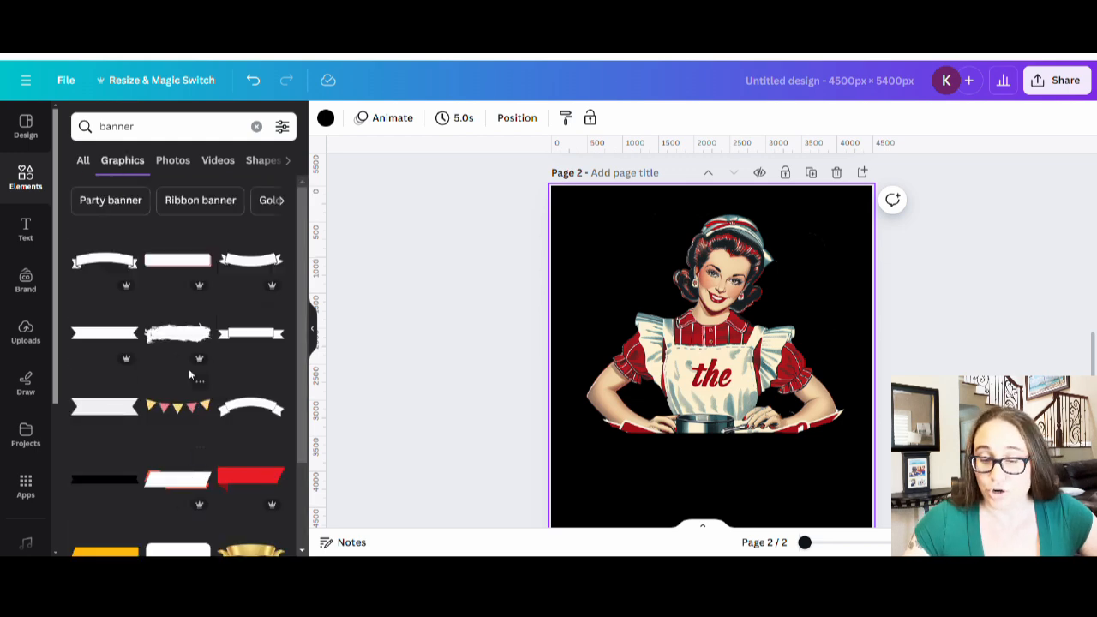
{"action": "left_click", "coordinate": [248, 273]}
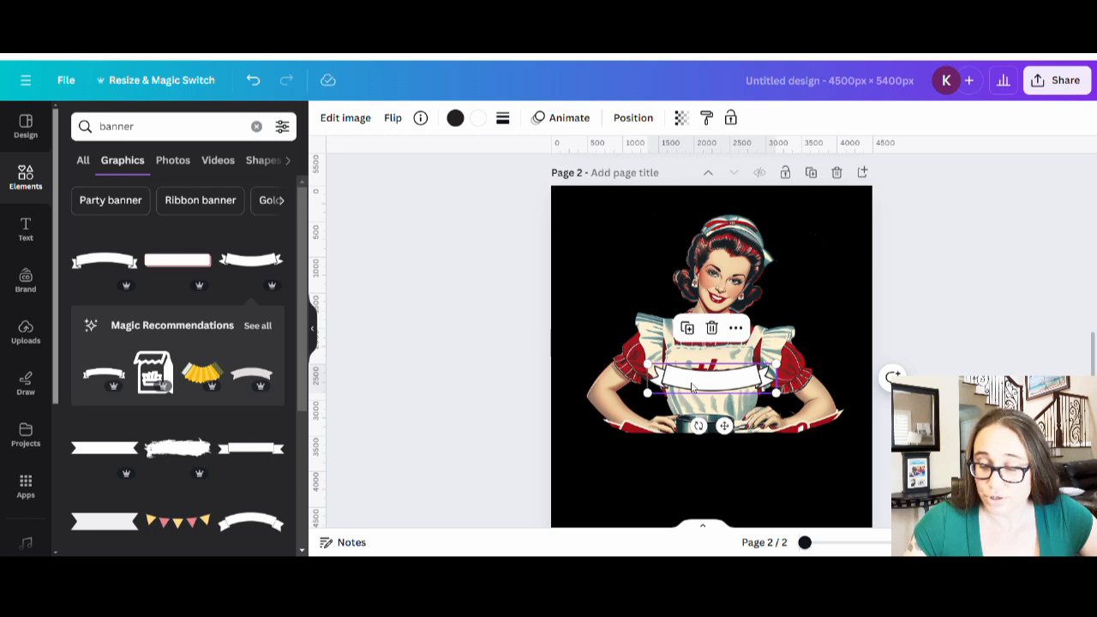
- Move the white banner onto the lower apron, enlarge it across the apron and centre it
{"action": "left_click_drag", "start_coordinate": [692, 387], "coordinate": [641, 443]}
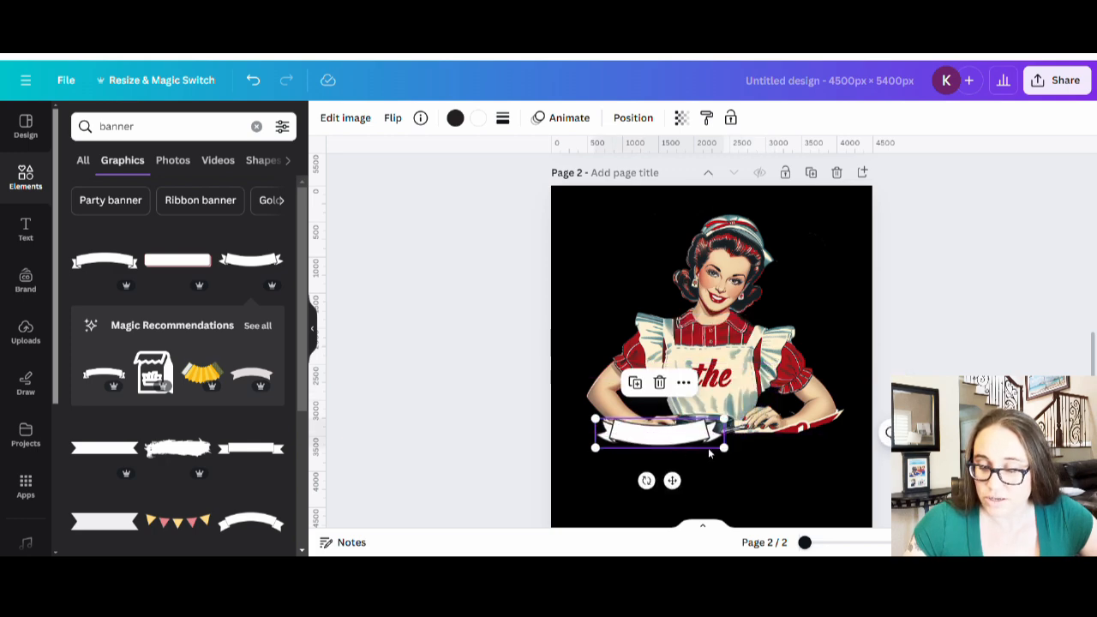
{"action": "left_click_drag", "start_coordinate": [726, 448], "coordinate": [867, 481]}
{"action": "mouse_move", "coordinate": [723, 469]}
{"action": "left_mouse_down"}
{"action": "mouse_move", "coordinate": [710, 466]}
{"action": "mouse_move", "coordinate": [712, 481]}
{"action": "mouse_move", "coordinate": [714, 466]}
{"action": "left_mouse_up"}
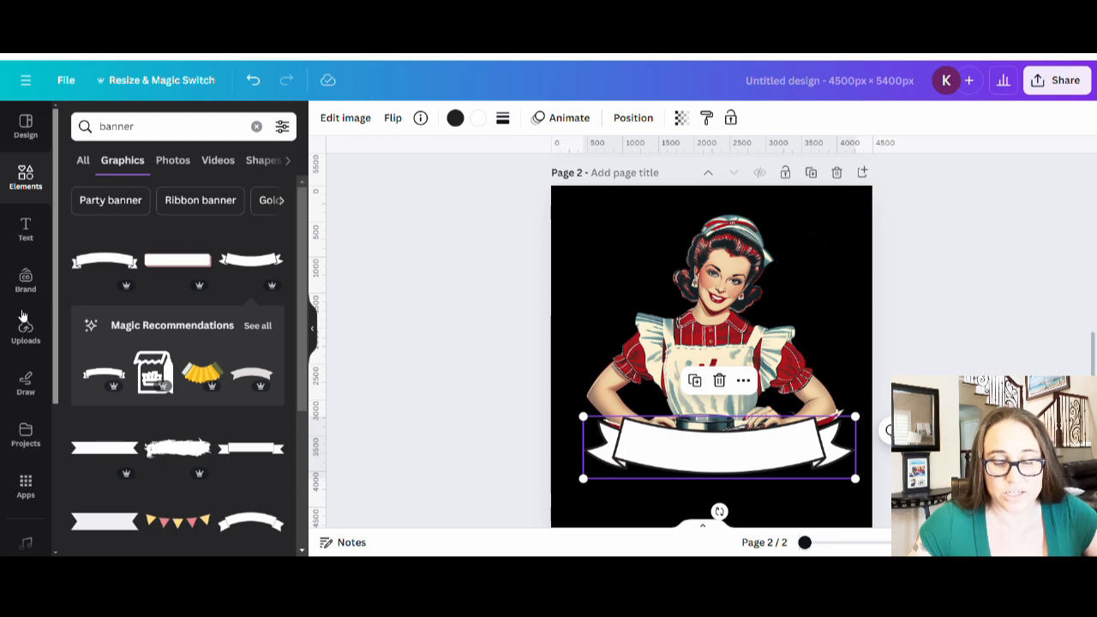
- Browse further Graphics results and drag the white banner off the page to discard it
{"action": "scroll", "coordinate": [168, 330], "scroll_direction": "down", "scroll_amount": 3}
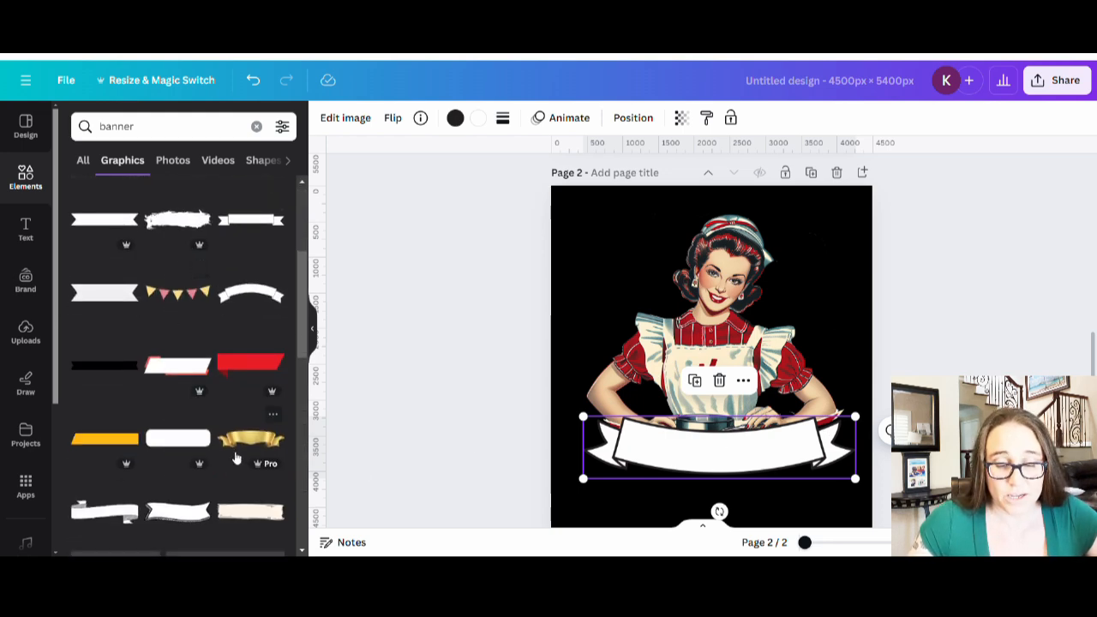
{"action": "scroll", "coordinate": [192, 333], "scroll_direction": "down", "scroll_amount": 2}
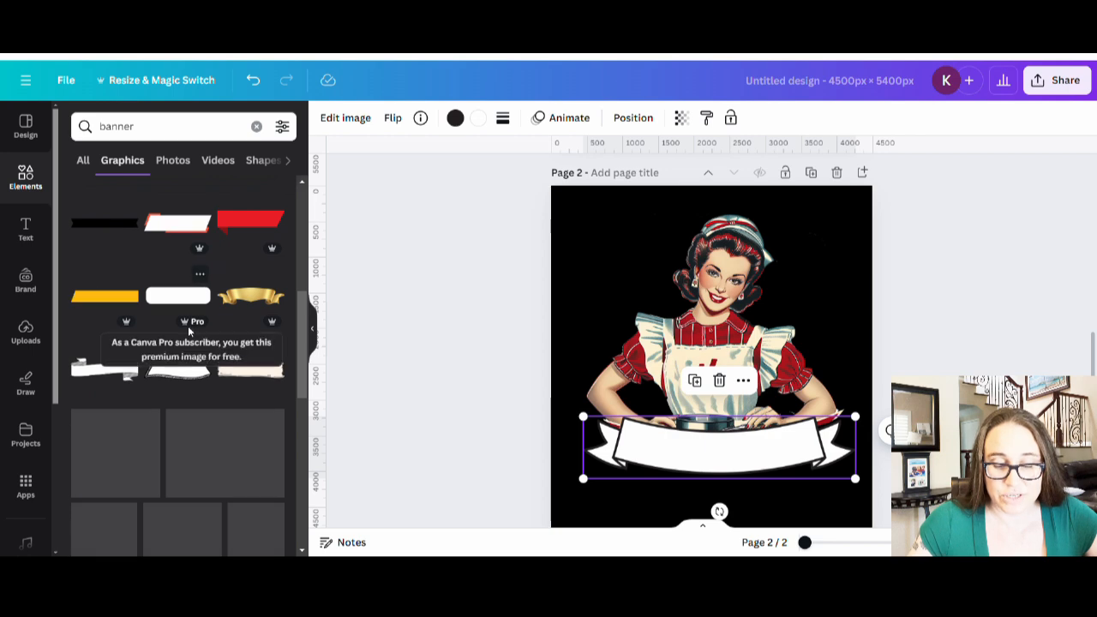
{"action": "scroll", "coordinate": [165, 506], "scroll_direction": "down", "scroll_amount": 2}
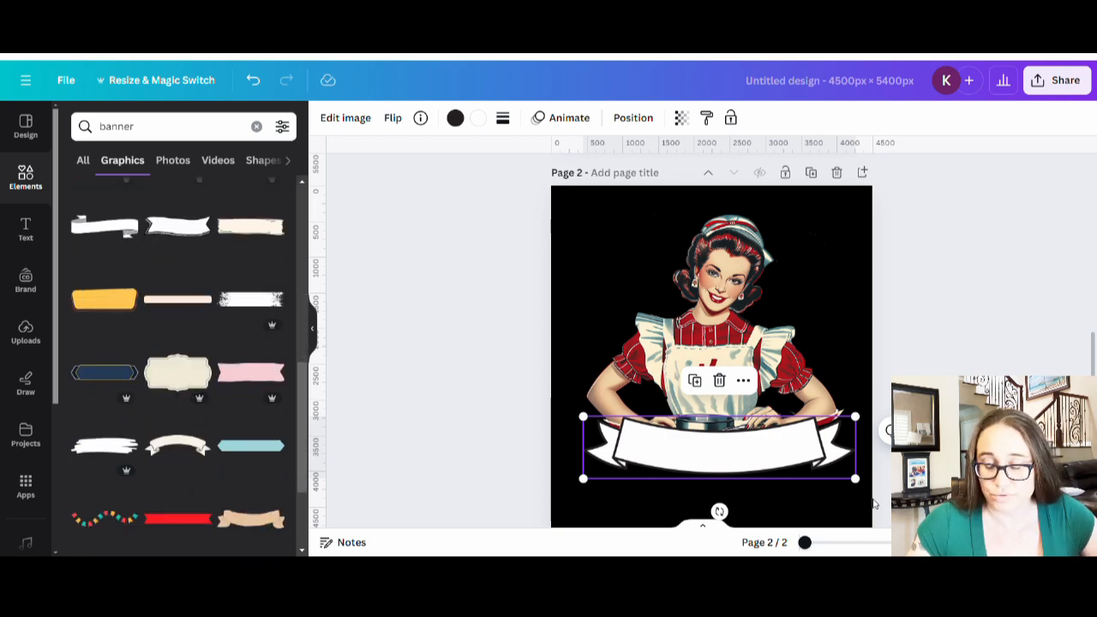
{"action": "left_click_drag", "start_coordinate": [783, 488], "coordinate": [4, 279]}
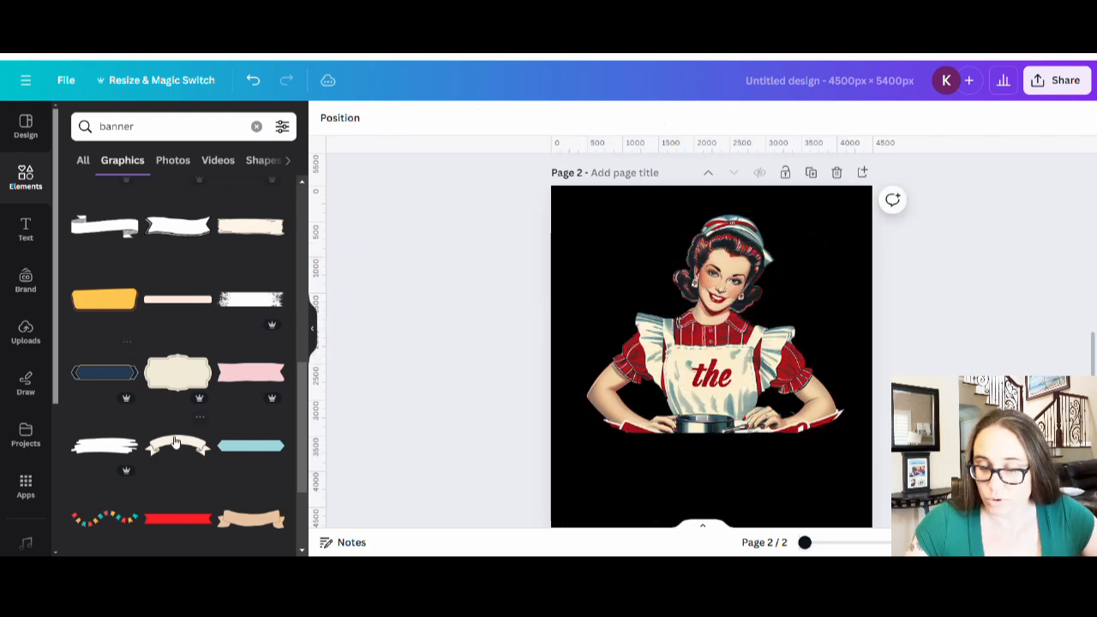
{"action": "left_click", "coordinate": [179, 447]}
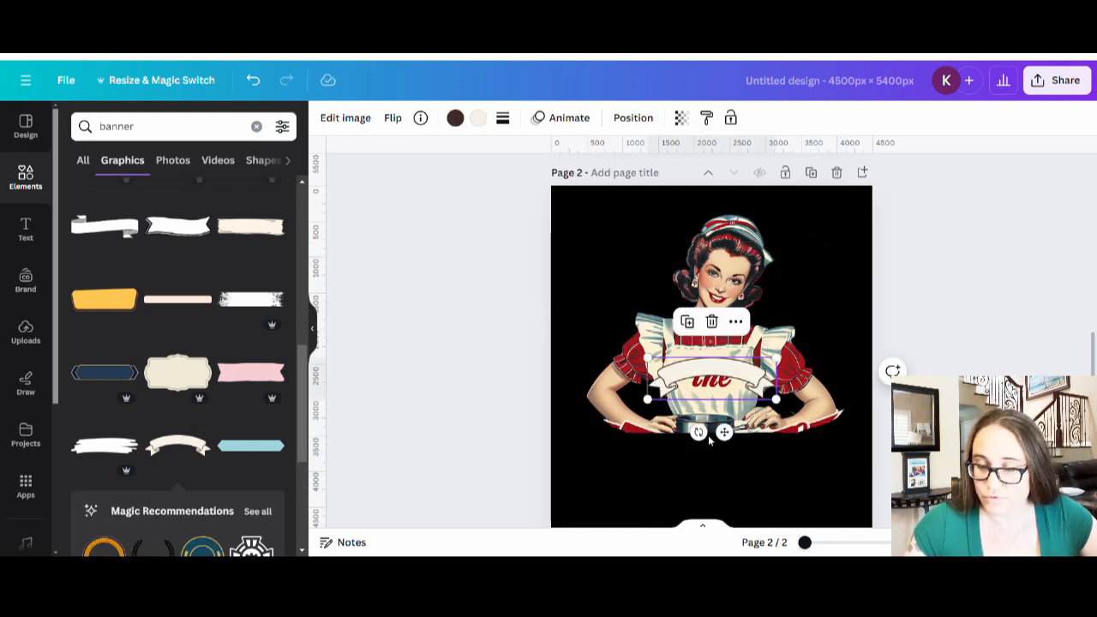
{"action": "left_click_drag", "start_coordinate": [699, 432], "coordinate": [727, 357]}
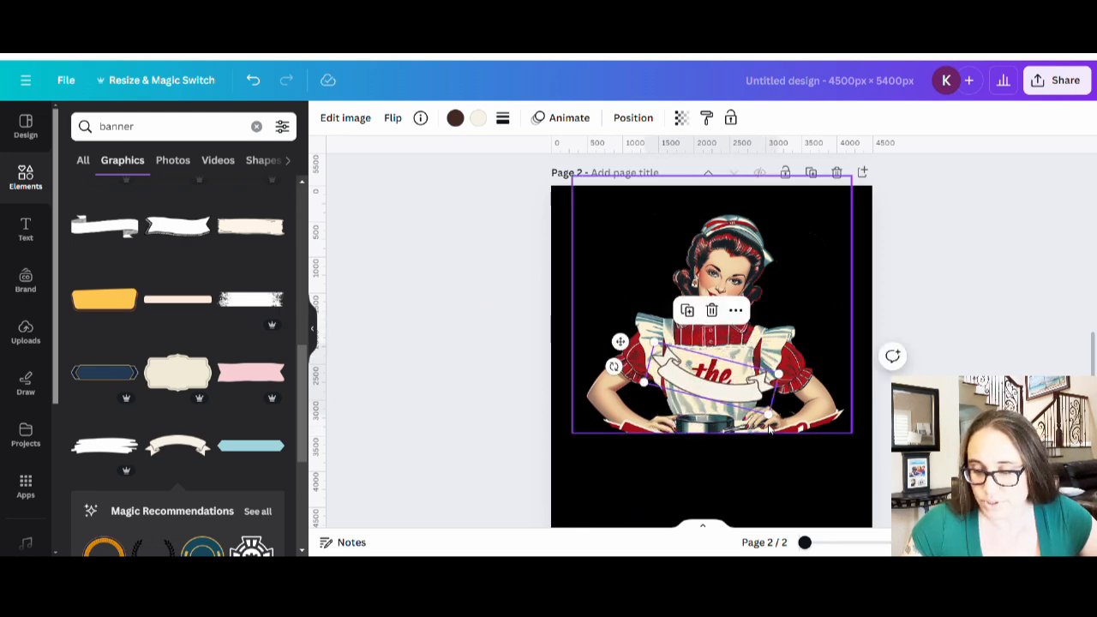
{"action": "left_click_drag", "start_coordinate": [771, 409], "coordinate": [847, 484]}
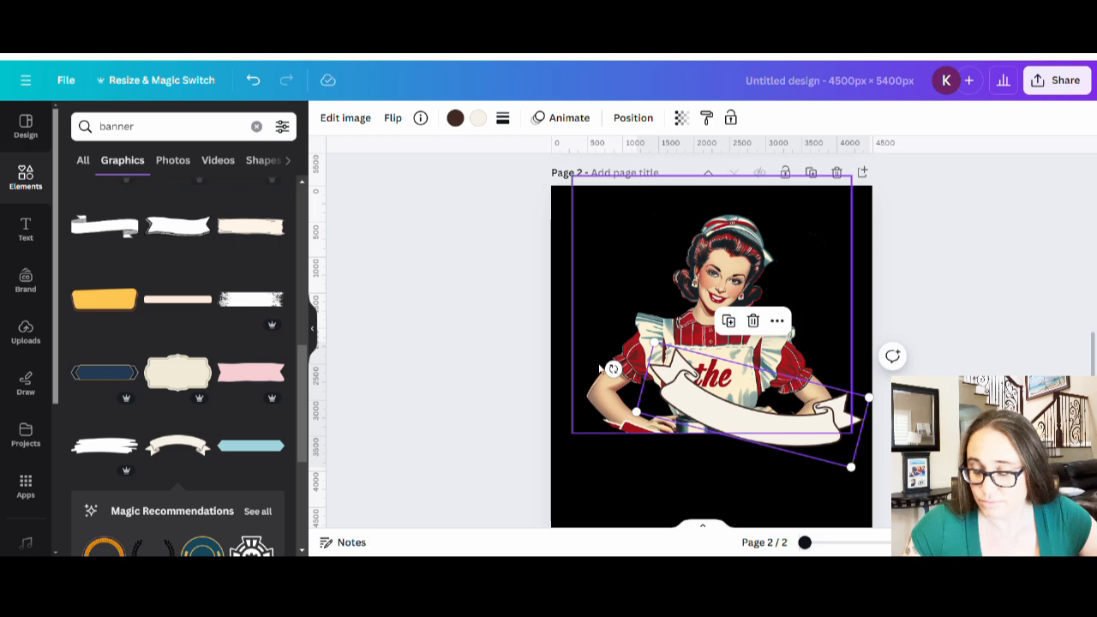
{"action": "left_click_drag", "start_coordinate": [612, 369], "coordinate": [608, 404]}
{"action": "left_click_drag", "start_coordinate": [753, 432], "coordinate": [715, 454]}
{"action": "left_click_drag", "start_coordinate": [823, 463], "coordinate": [871, 509]}
{"action": "left_click_drag", "start_coordinate": [729, 457], "coordinate": [680, 469]}
{"action": "key", "text": "Delete"}
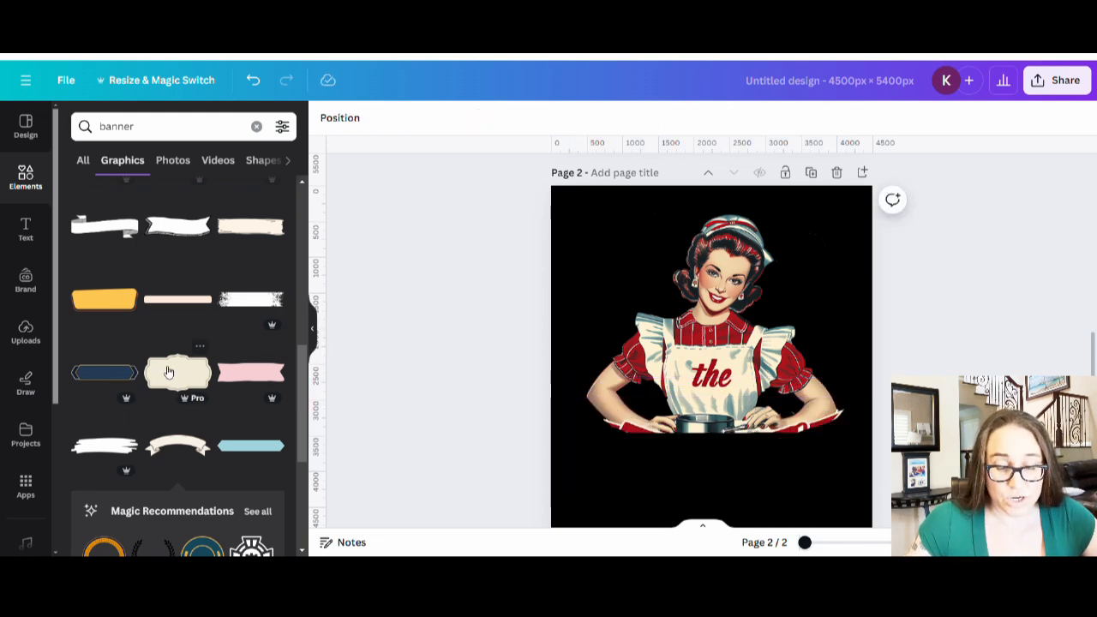
{"action": "scroll", "coordinate": [168, 372], "scroll_direction": "down", "scroll_amount": 3}
- Scroll the 'banner' results and add the white curved ribbon banner to page 2
{"action": "scroll", "coordinate": [183, 292], "scroll_direction": "down", "scroll_amount": 5}
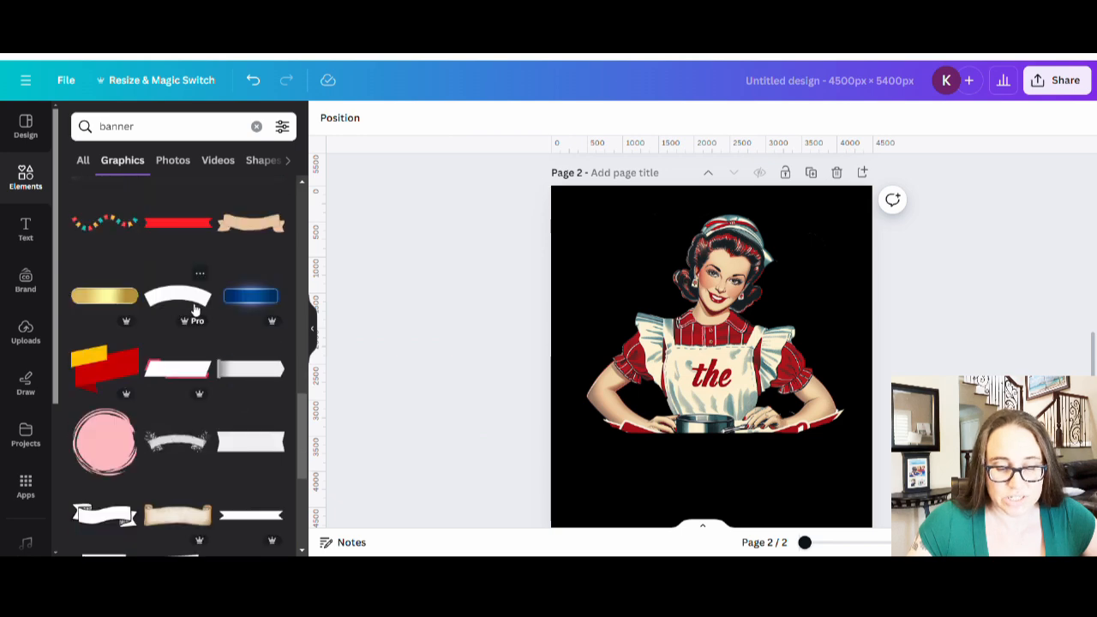
{"action": "scroll", "coordinate": [163, 386], "scroll_direction": "down", "scroll_amount": 3}
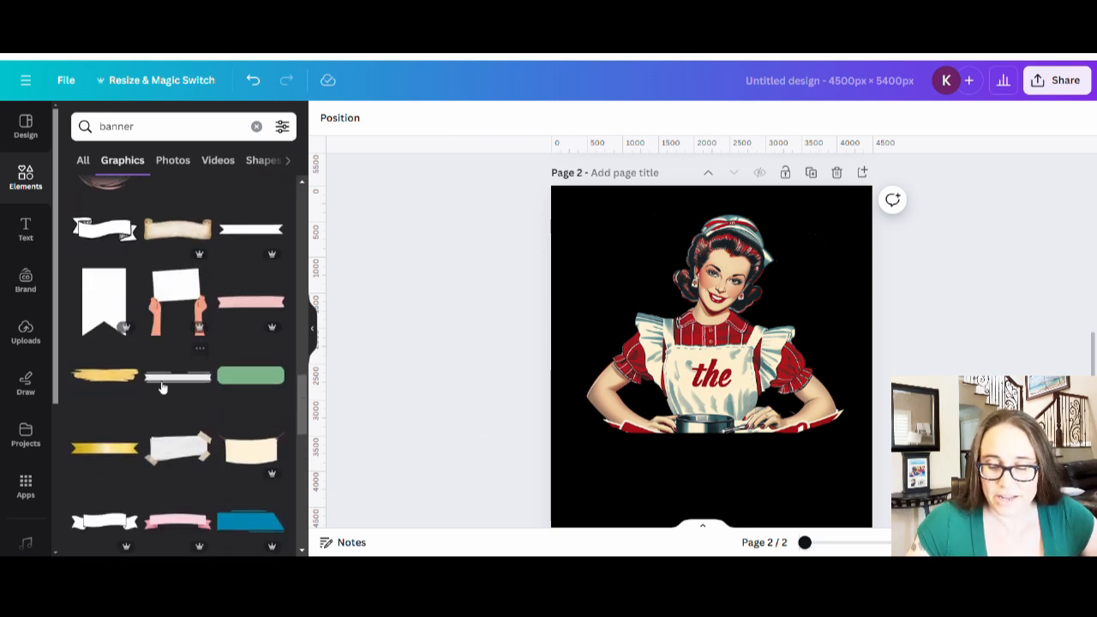
{"action": "scroll", "coordinate": [222, 411], "scroll_direction": "down", "scroll_amount": 3}
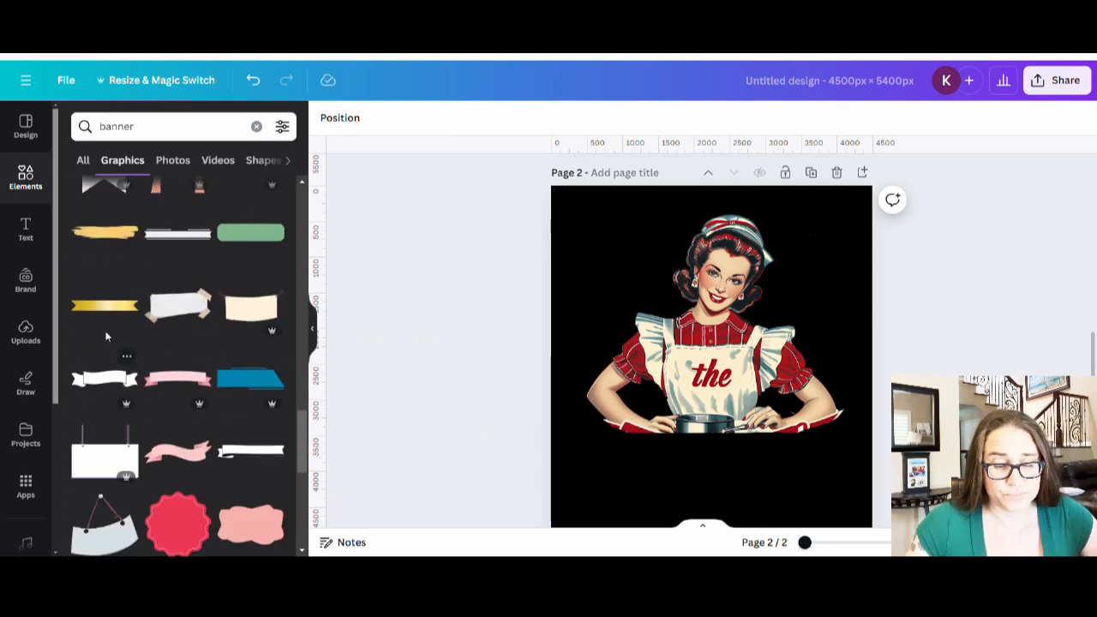
{"action": "scroll", "coordinate": [108, 326], "scroll_direction": "down", "scroll_amount": 2}
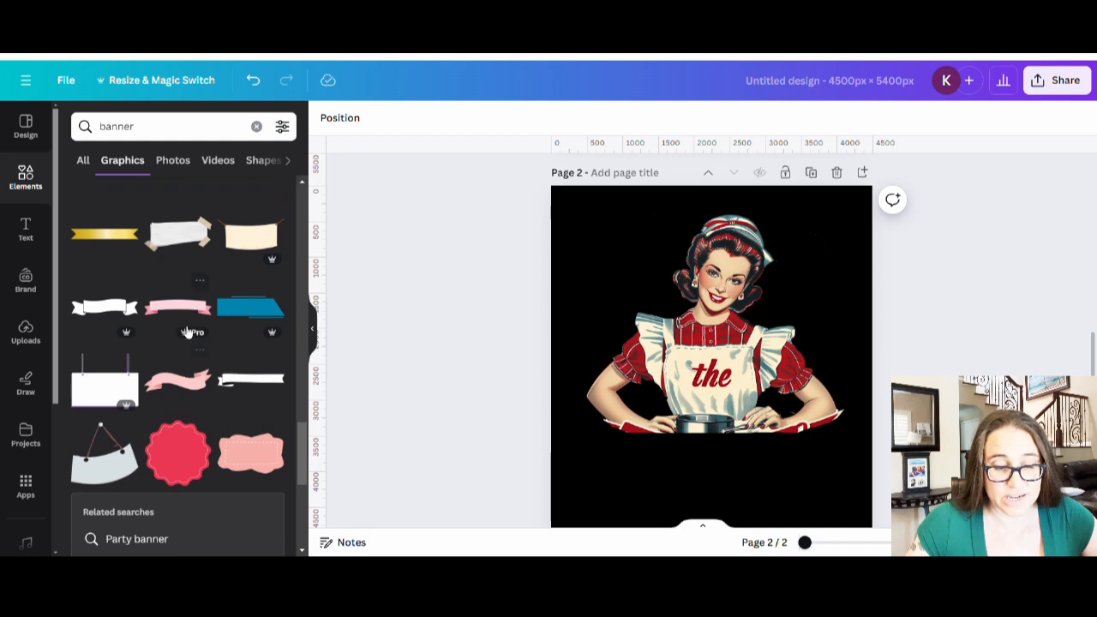
{"action": "scroll", "coordinate": [188, 333], "scroll_direction": "down", "scroll_amount": 5}
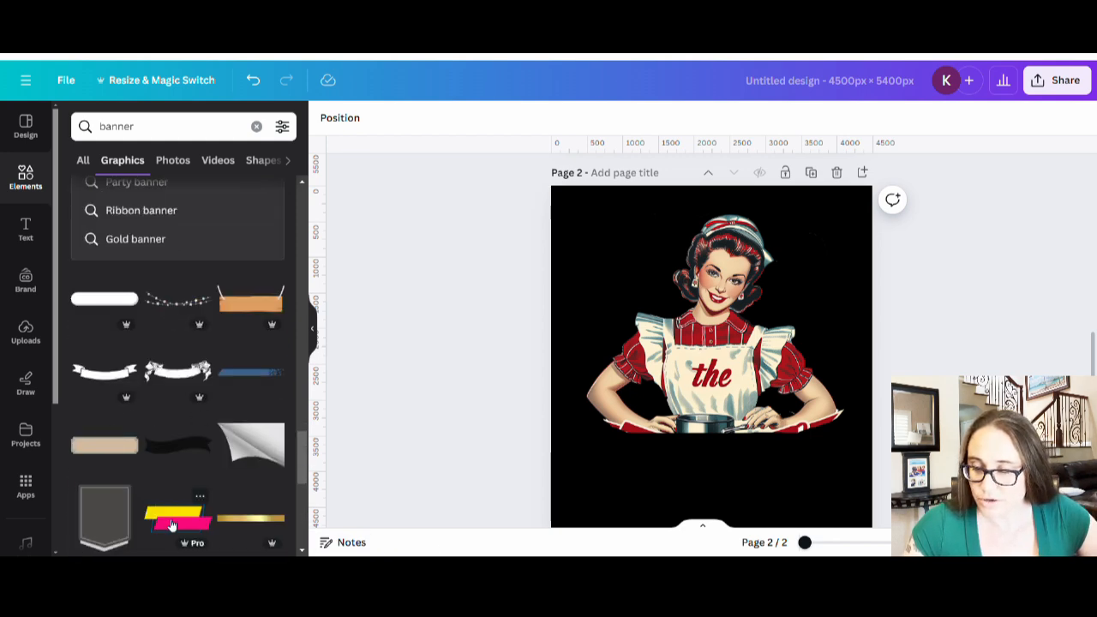
{"action": "left_click", "coordinate": [101, 375]}
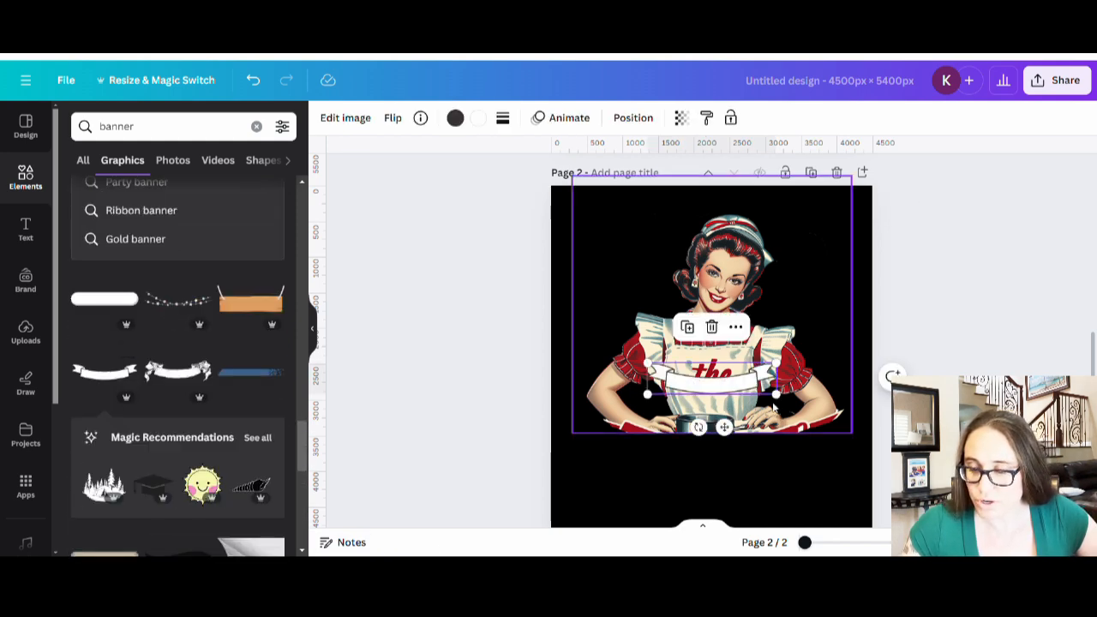
- Widen the new ribbon and lower it across the woman's hands and pot below 'the'
{"action": "left_click_drag", "start_coordinate": [774, 396], "coordinate": [891, 423]}
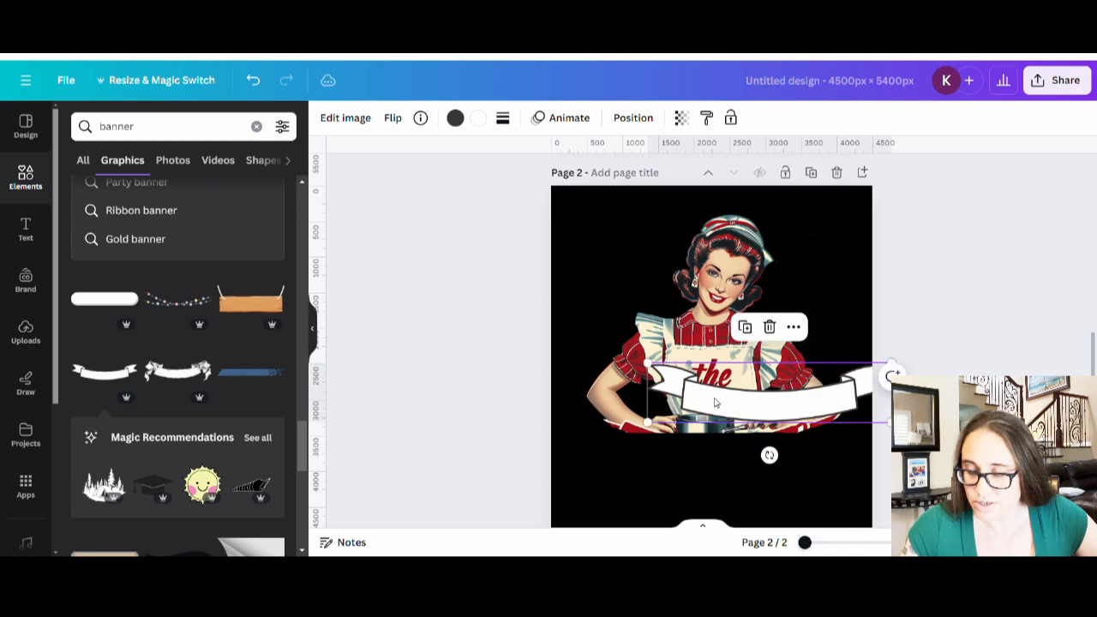
{"action": "left_click_drag", "start_coordinate": [793, 410], "coordinate": [749, 458]}
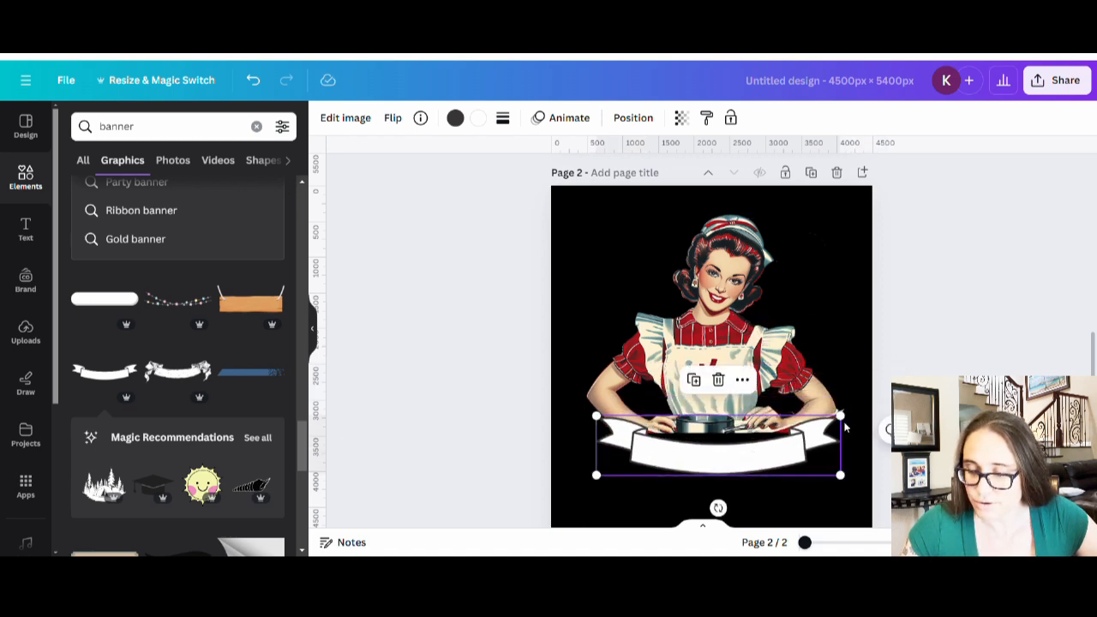
{"action": "left_click_drag", "start_coordinate": [854, 423], "coordinate": [867, 410]}
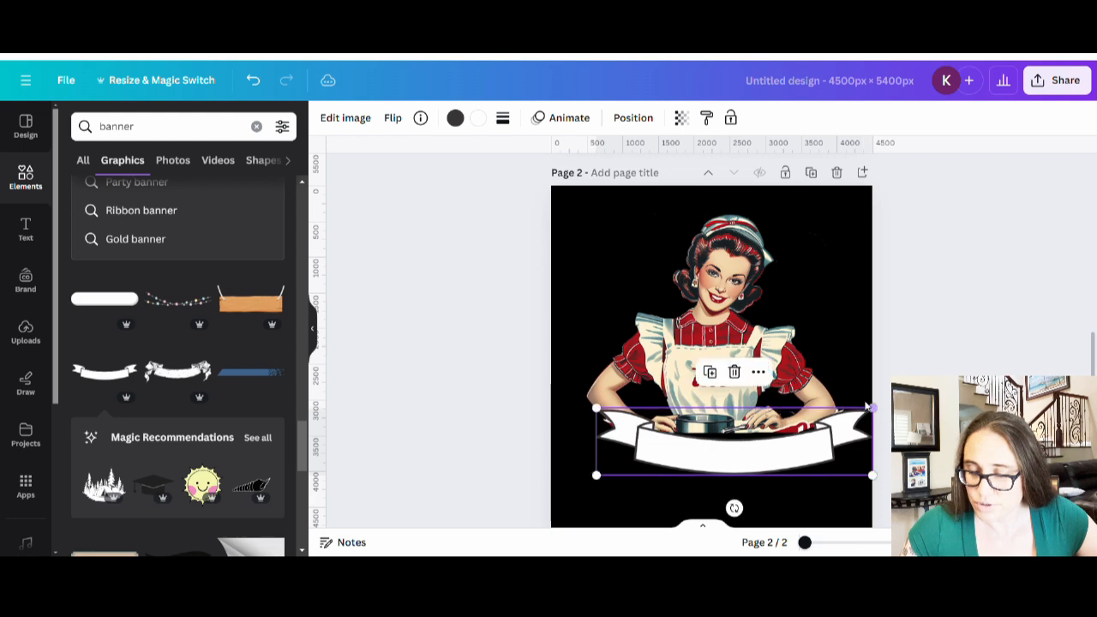
{"action": "left_click_drag", "start_coordinate": [786, 466], "coordinate": [771, 461]}
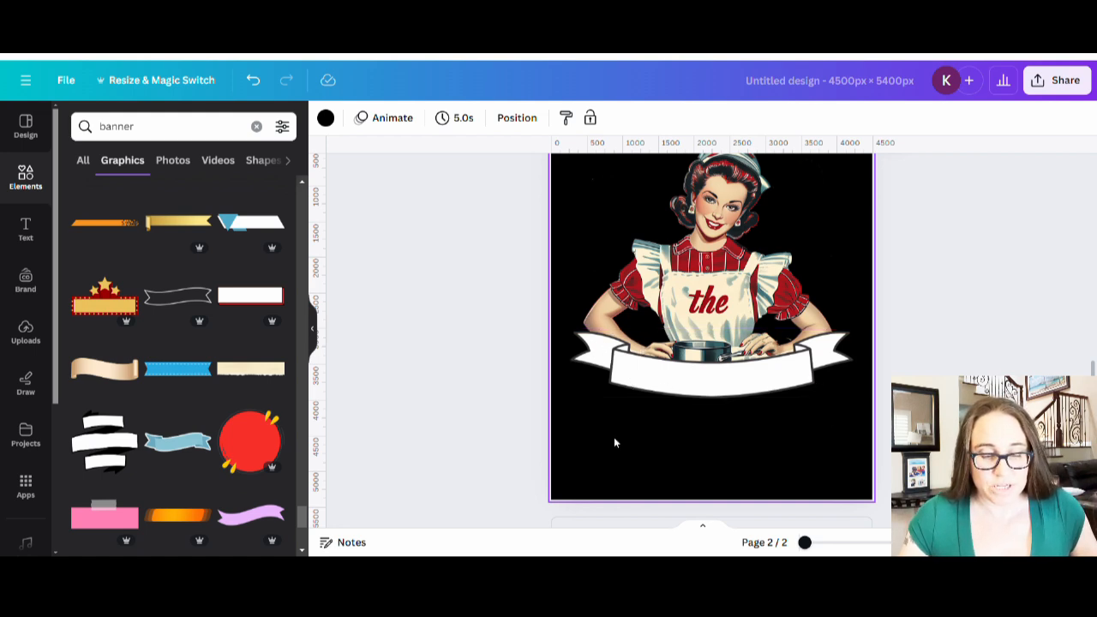
{"action": "scroll", "coordinate": [197, 404], "scroll_direction": "down", "scroll_amount": 6}
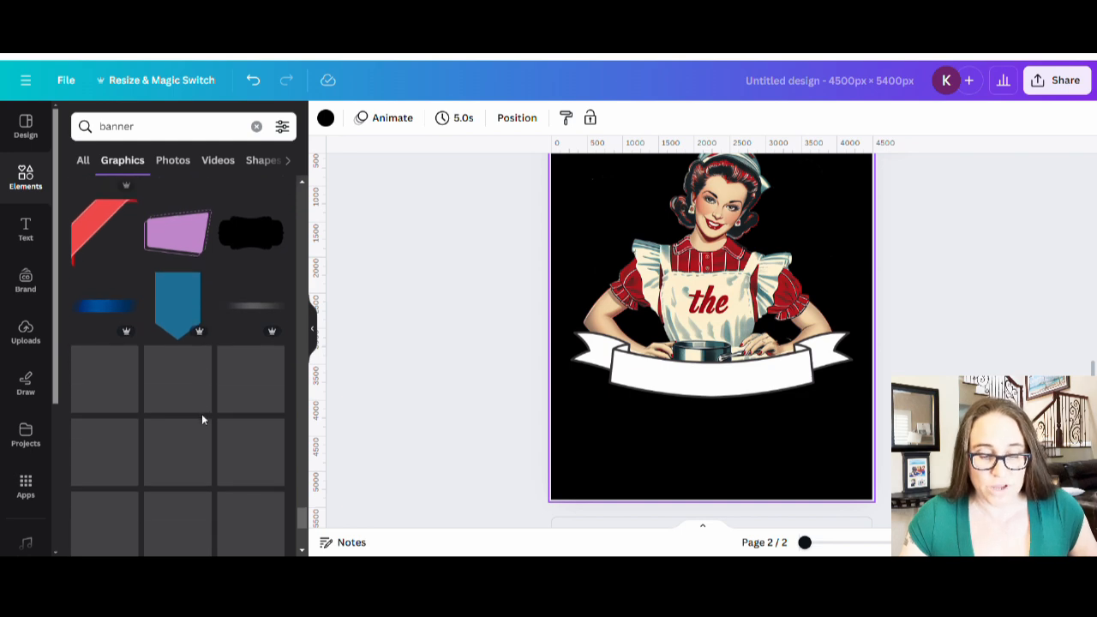
{"action": "scroll", "coordinate": [200, 420], "scroll_direction": "down", "scroll_amount": 5}
{"action": "scroll", "coordinate": [199, 441], "scroll_direction": "down", "scroll_amount": 5}
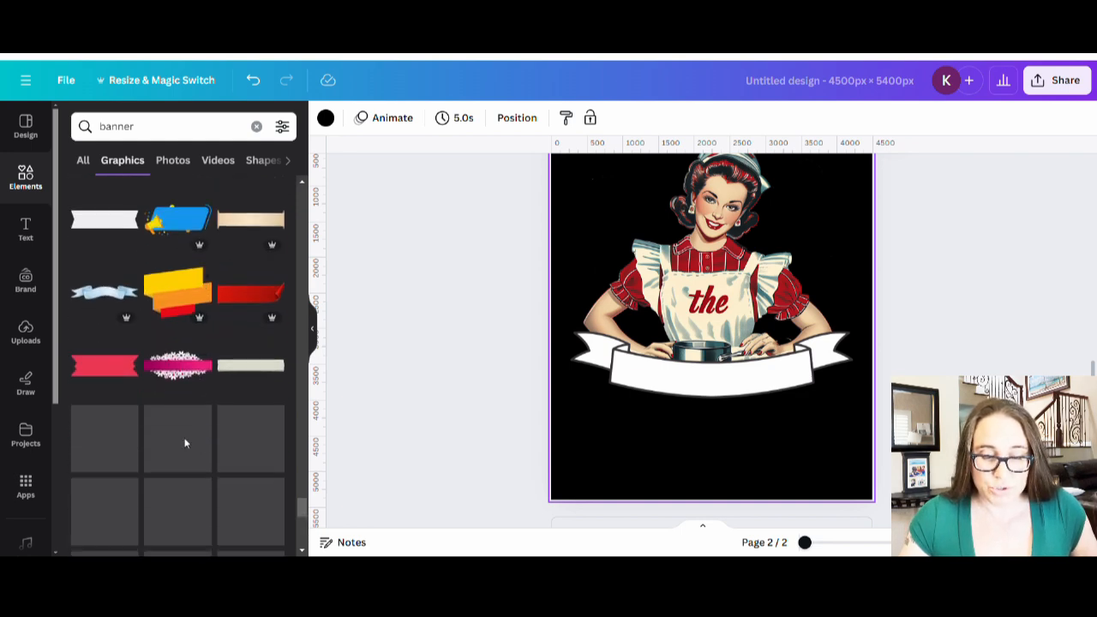
{"action": "scroll", "coordinate": [188, 447], "scroll_direction": "down", "scroll_amount": 5}
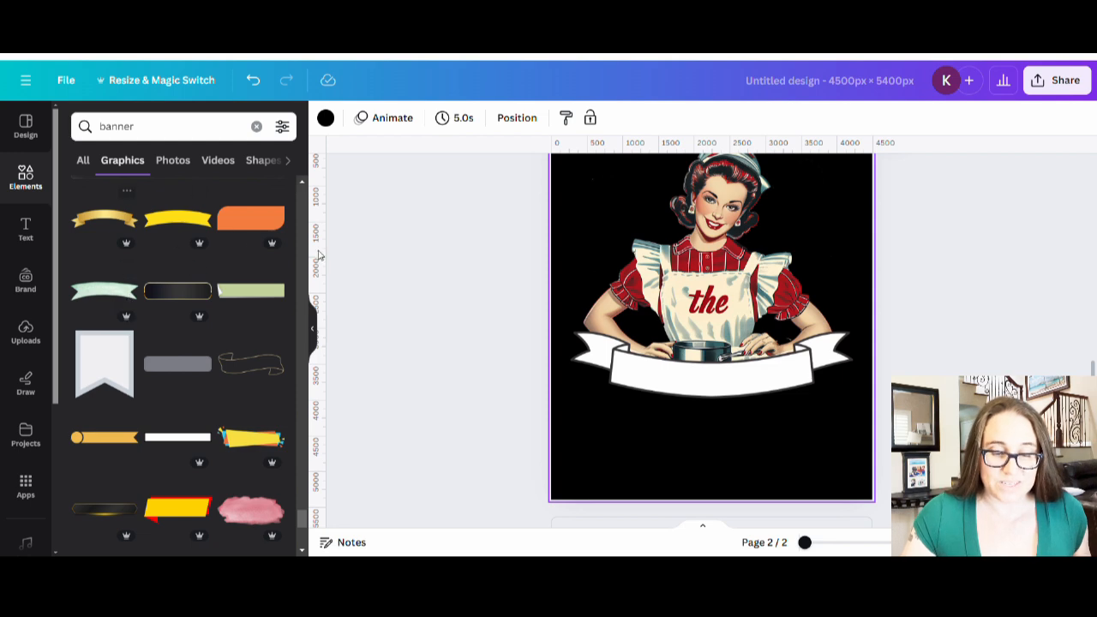
{"action": "scroll", "coordinate": [174, 433], "scroll_direction": "down", "scroll_amount": 3}
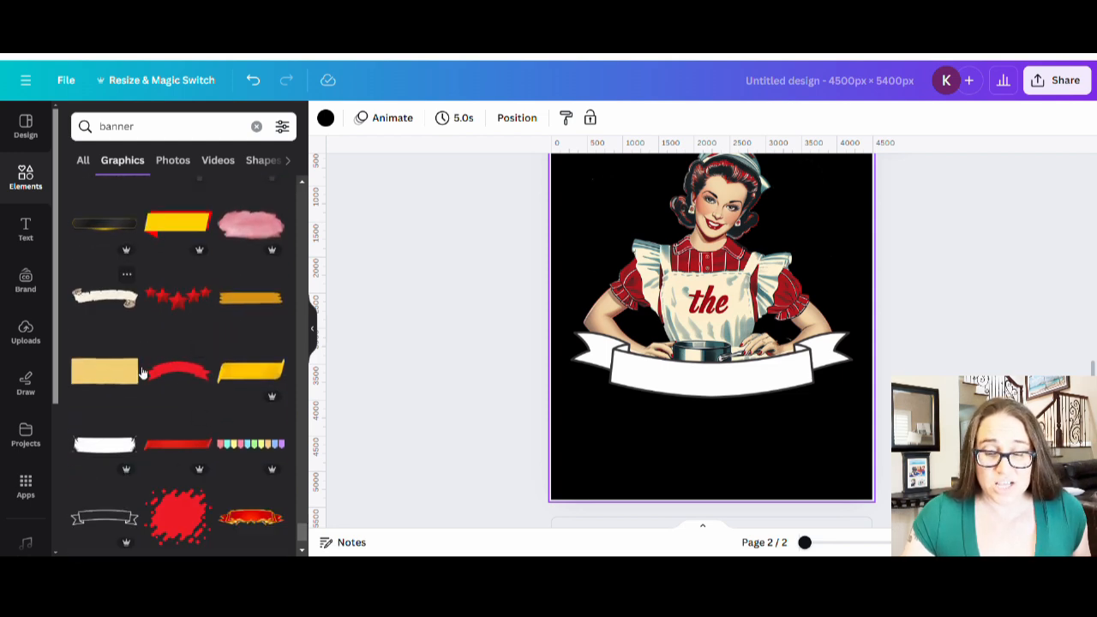
{"action": "scroll", "coordinate": [172, 343], "scroll_direction": "down", "scroll_amount": 1}
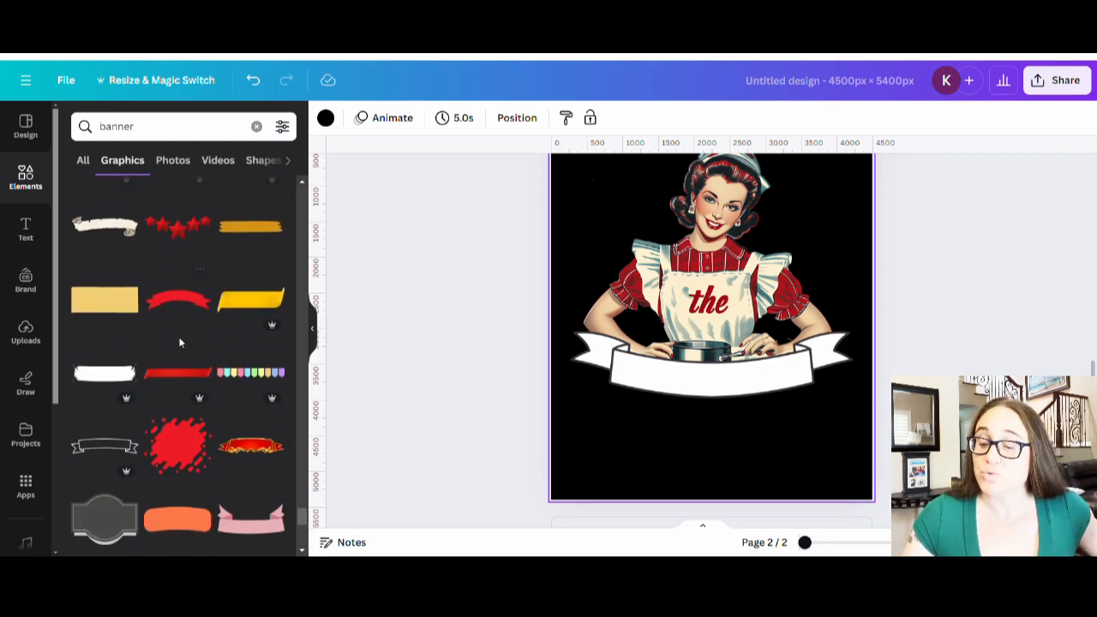
{"action": "scroll", "coordinate": [179, 343], "scroll_direction": "down", "scroll_amount": 2}
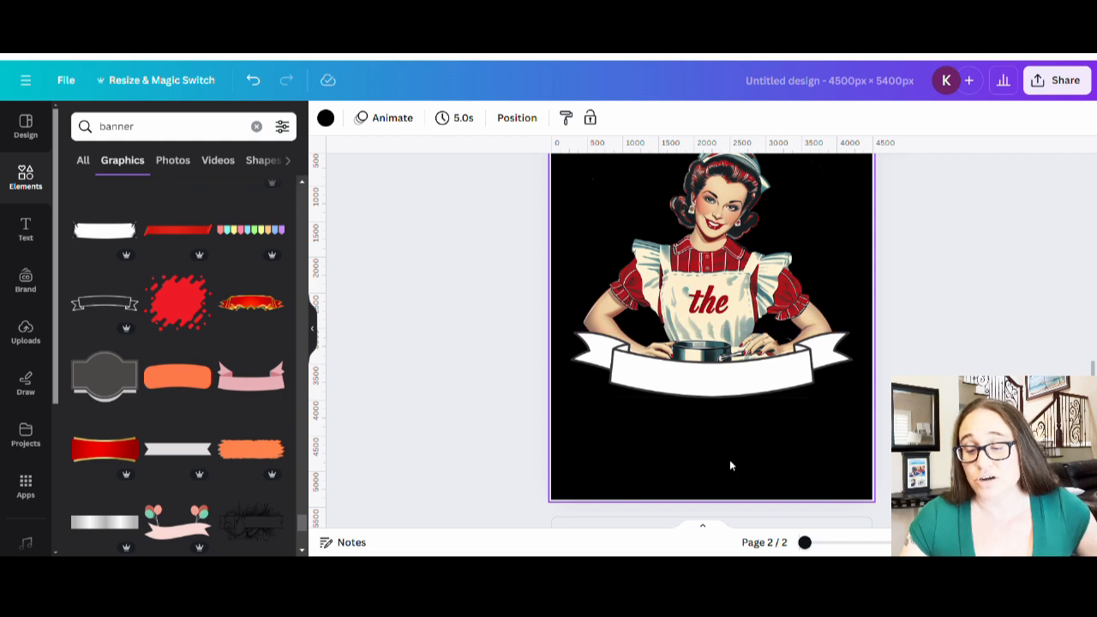
{"action": "left_click", "coordinate": [816, 364]}
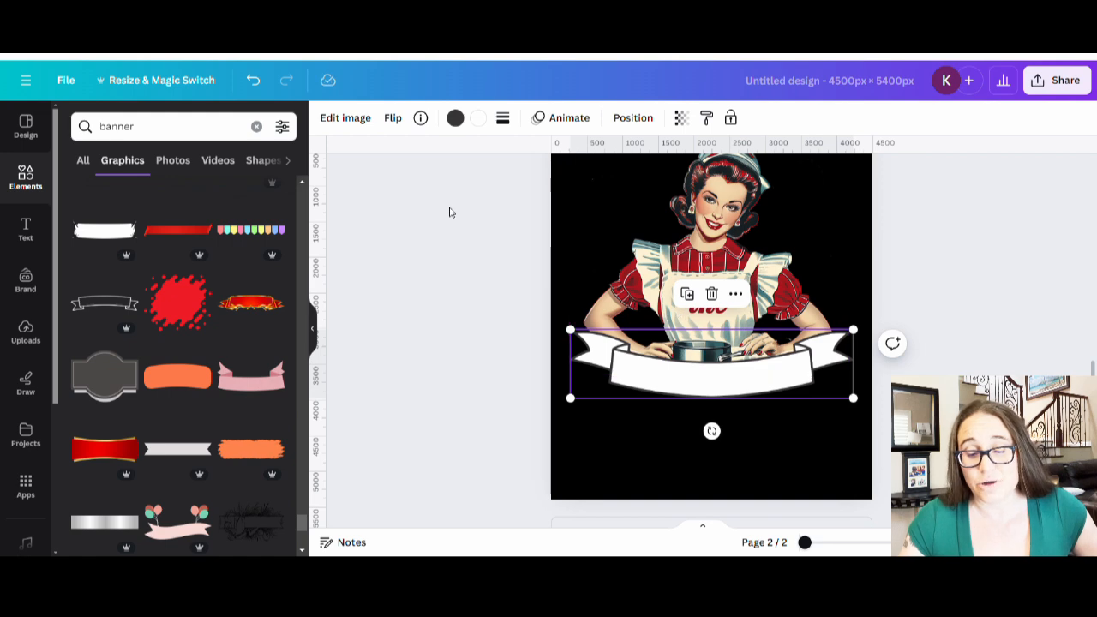
- Give the ribbon banner a red outline and a cream fill
{"action": "left_click", "coordinate": [455, 118]}
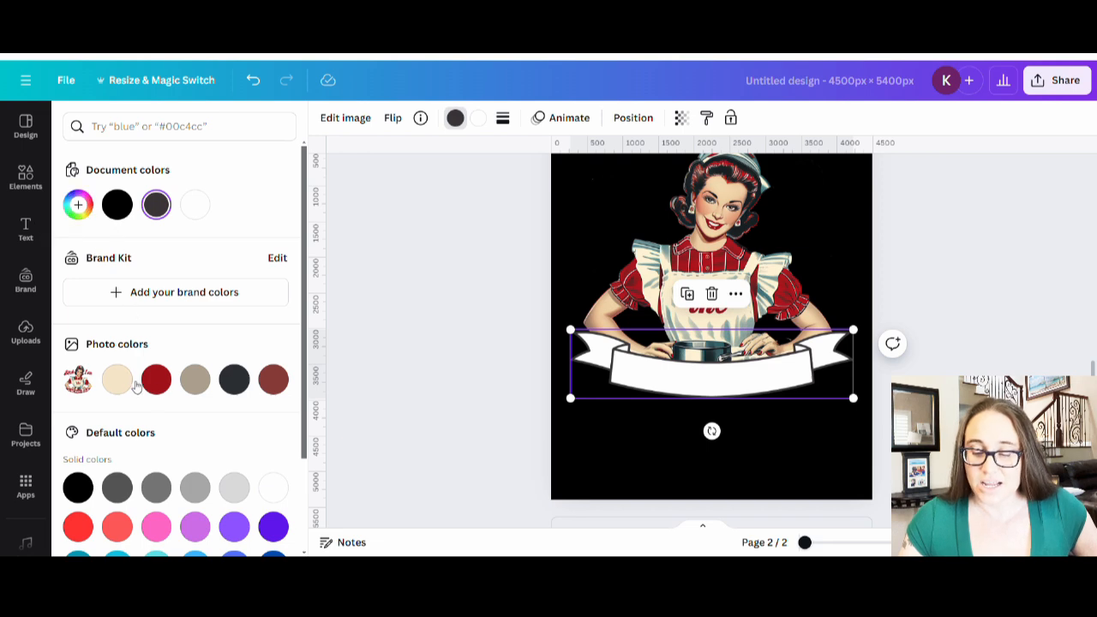
{"action": "left_click", "coordinate": [156, 379]}
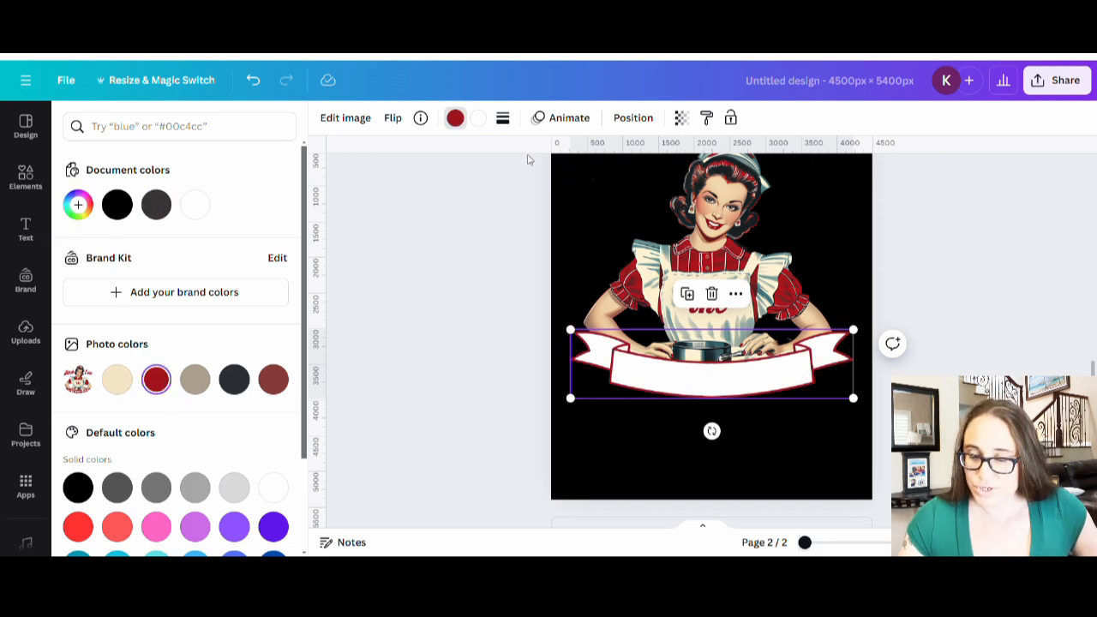
{"action": "left_click", "coordinate": [478, 117]}
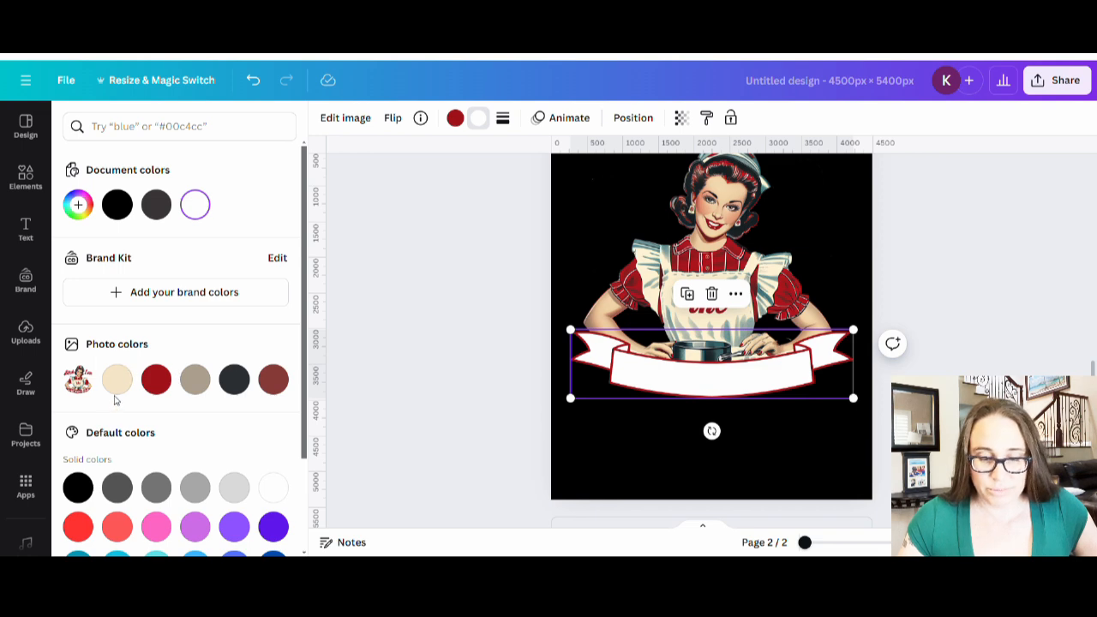
{"action": "left_click", "coordinate": [117, 379]}
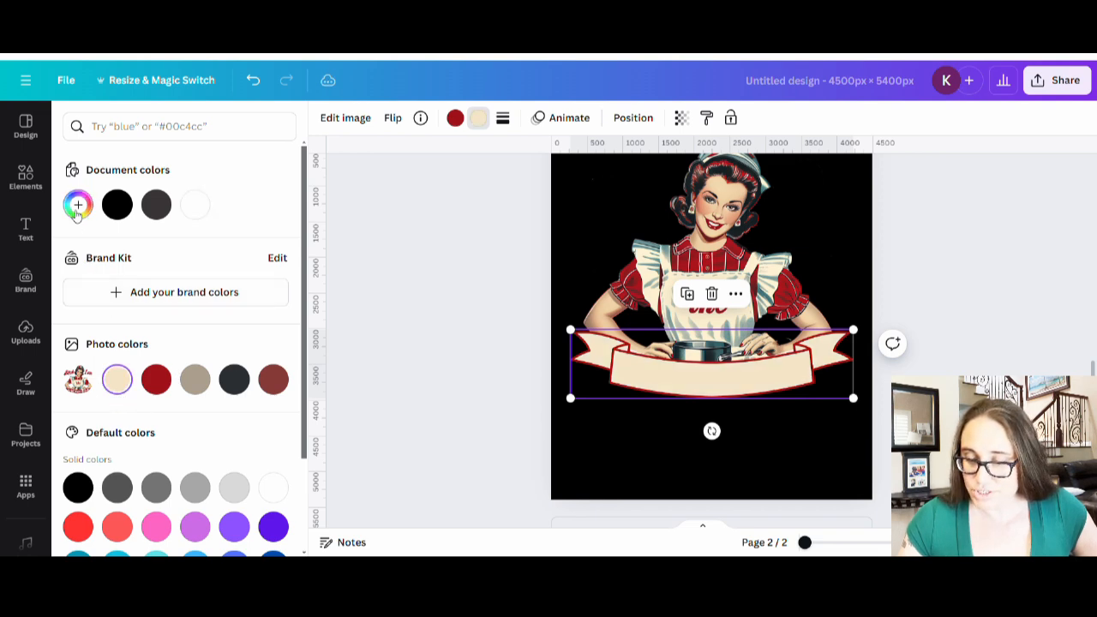
- Refine the banner fill to pale cream #FBF2D2 by sampling colours from the artwork
{"action": "left_click", "coordinate": [78, 204]}
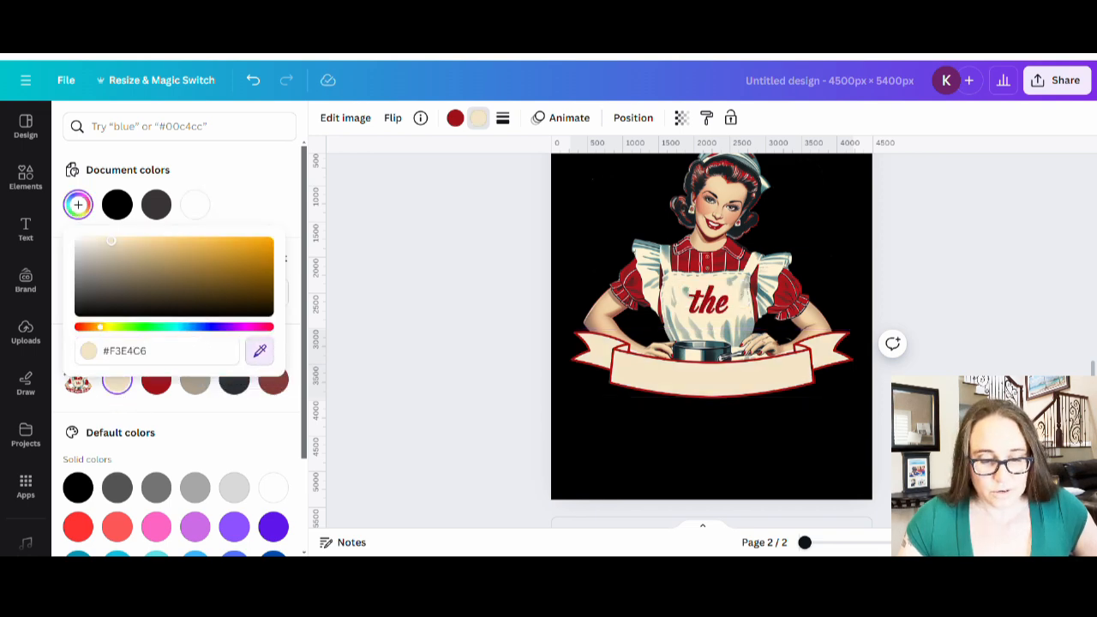
{"action": "left_click", "coordinate": [736, 309]}
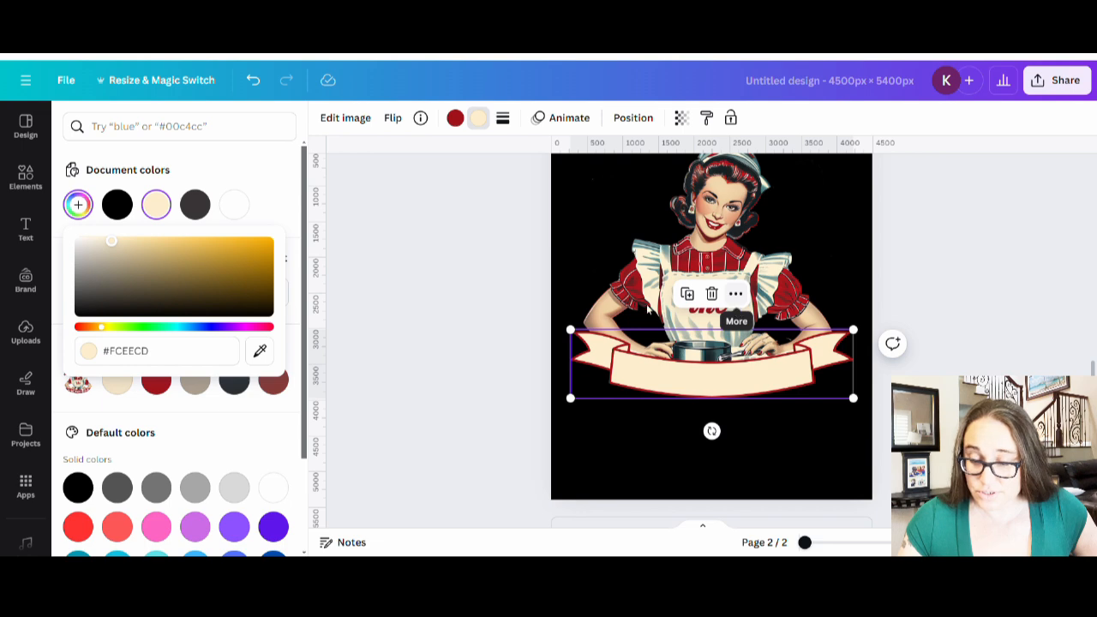
{"action": "left_click", "coordinate": [260, 350]}
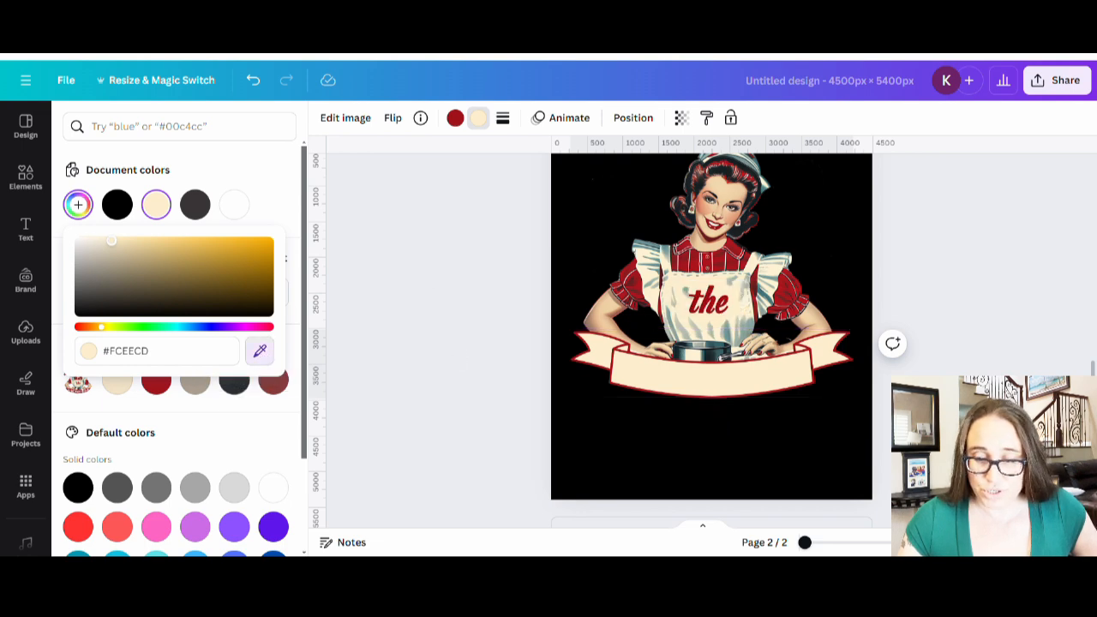
{"action": "left_click", "coordinate": [600, 309]}
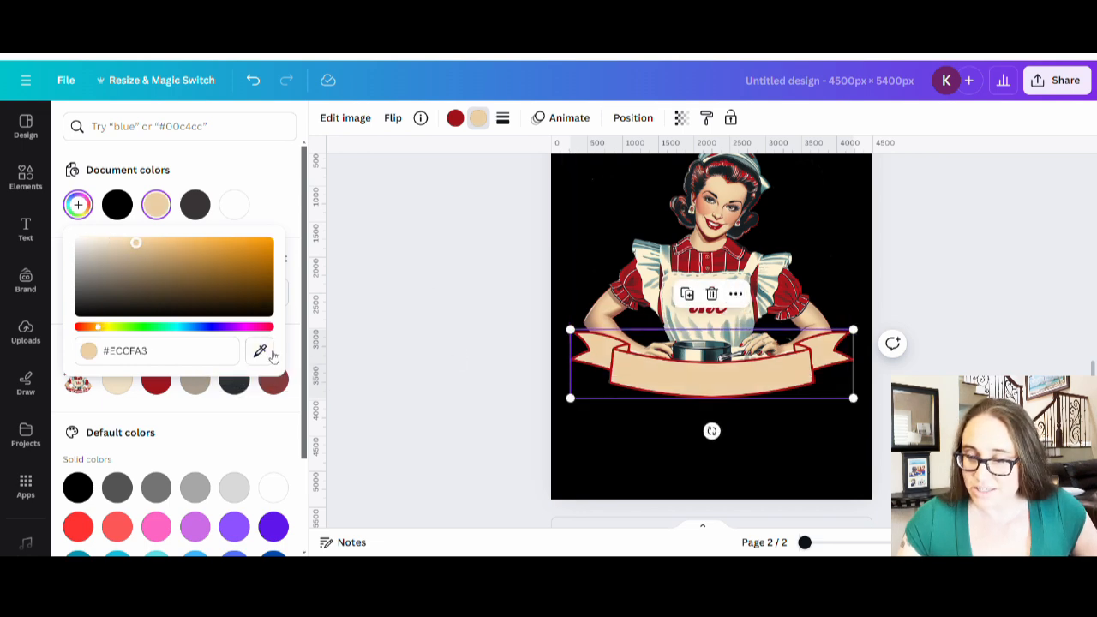
{"action": "left_click", "coordinate": [259, 350]}
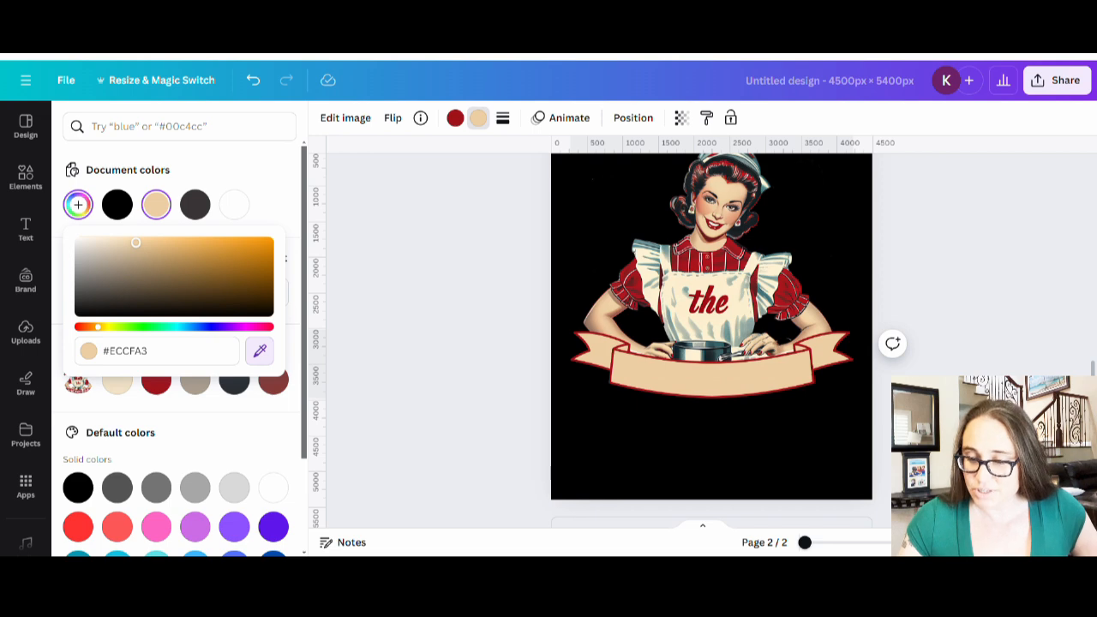
{"action": "left_click", "coordinate": [765, 190]}
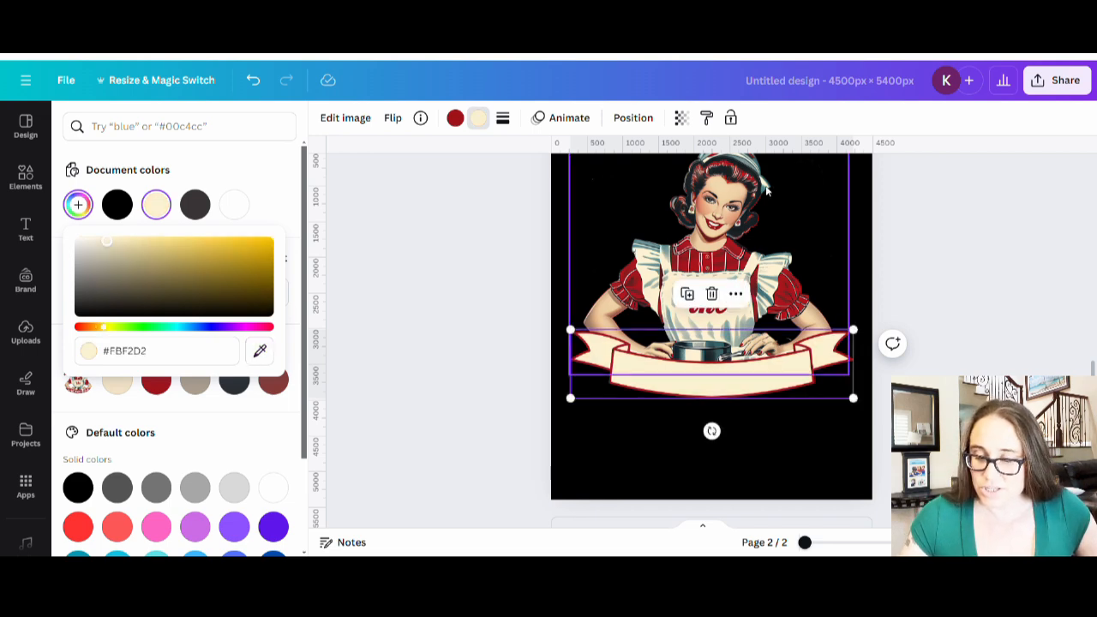
{"action": "left_click", "coordinate": [827, 507]}
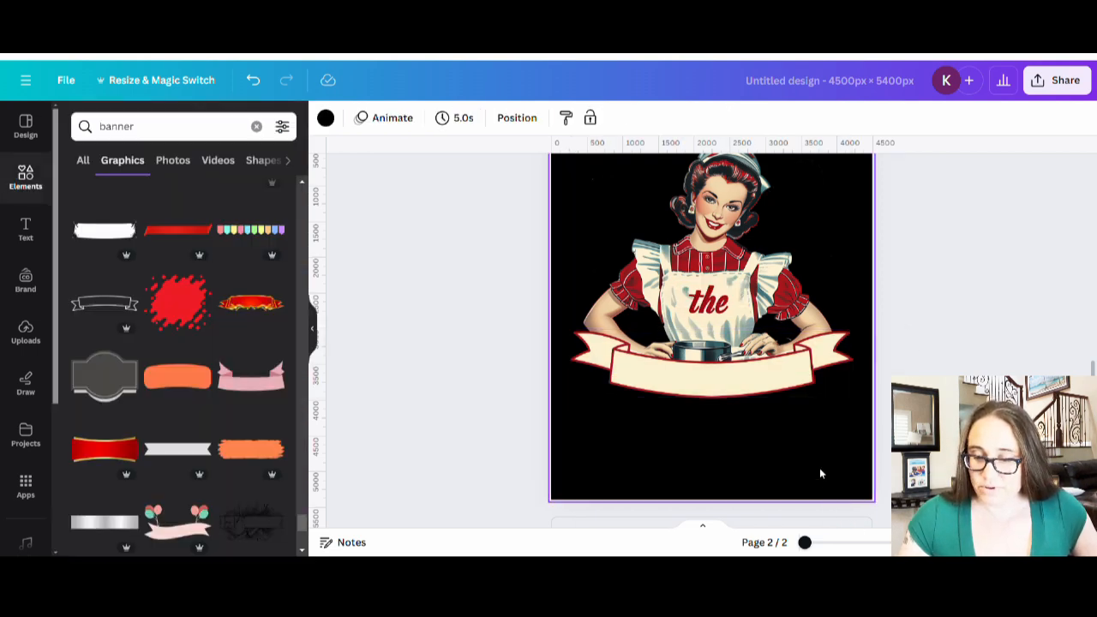
- Scroll to page 2 and select its red-outlined cream ribbon banner
{"action": "scroll", "coordinate": [819, 473], "scroll_direction": "up", "scroll_amount": 5}
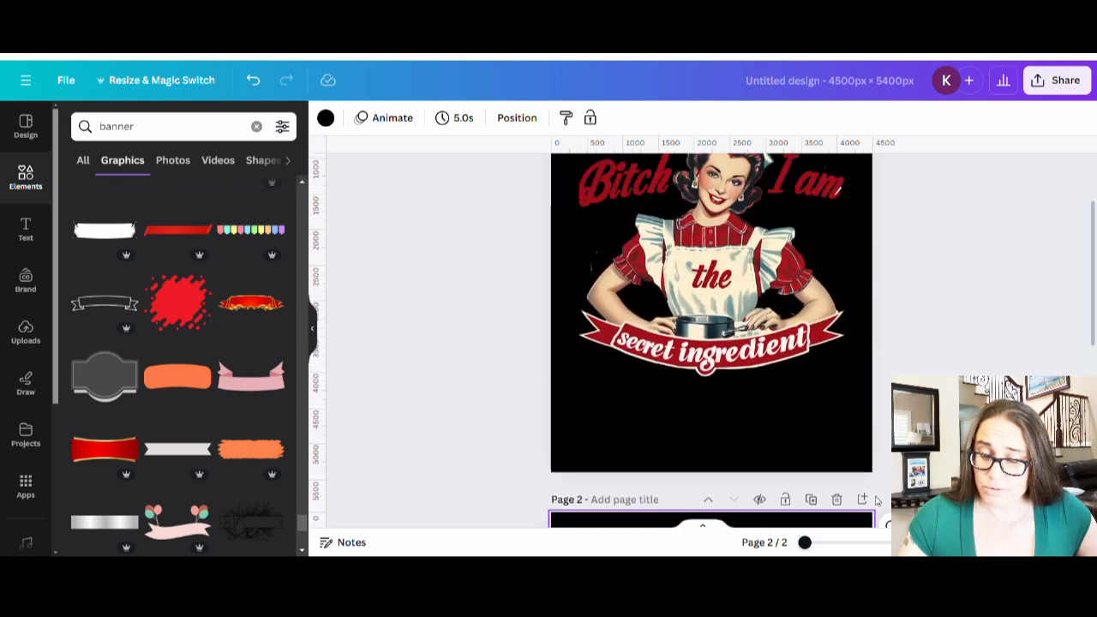
{"action": "scroll", "coordinate": [819, 400], "scroll_direction": "up", "scroll_amount": 1}
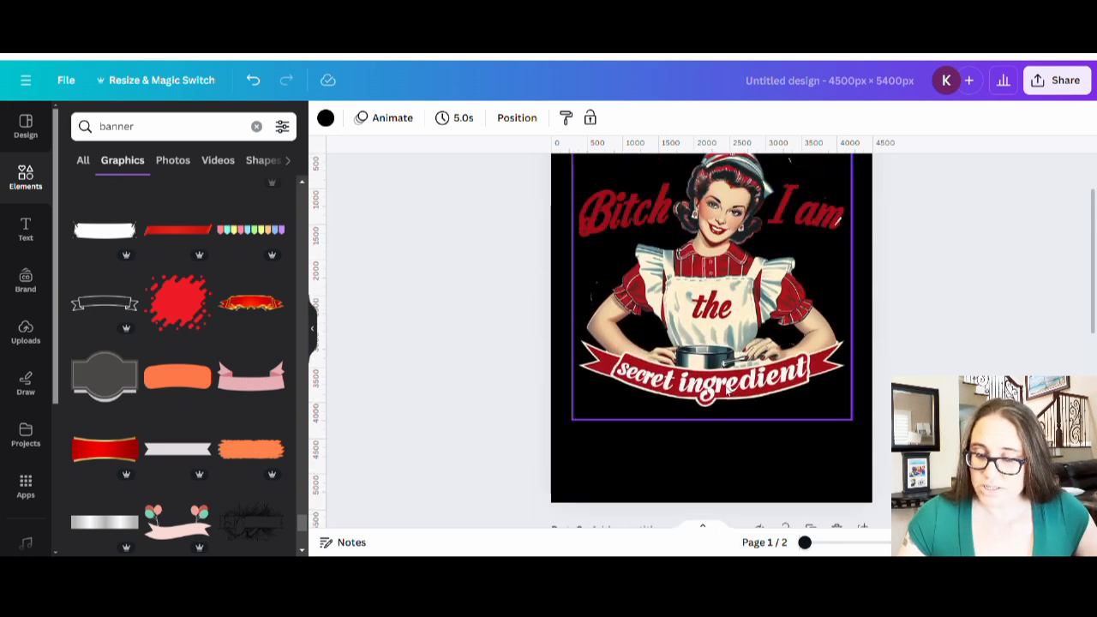
{"action": "scroll", "coordinate": [666, 343], "scroll_direction": "down", "scroll_amount": 5}
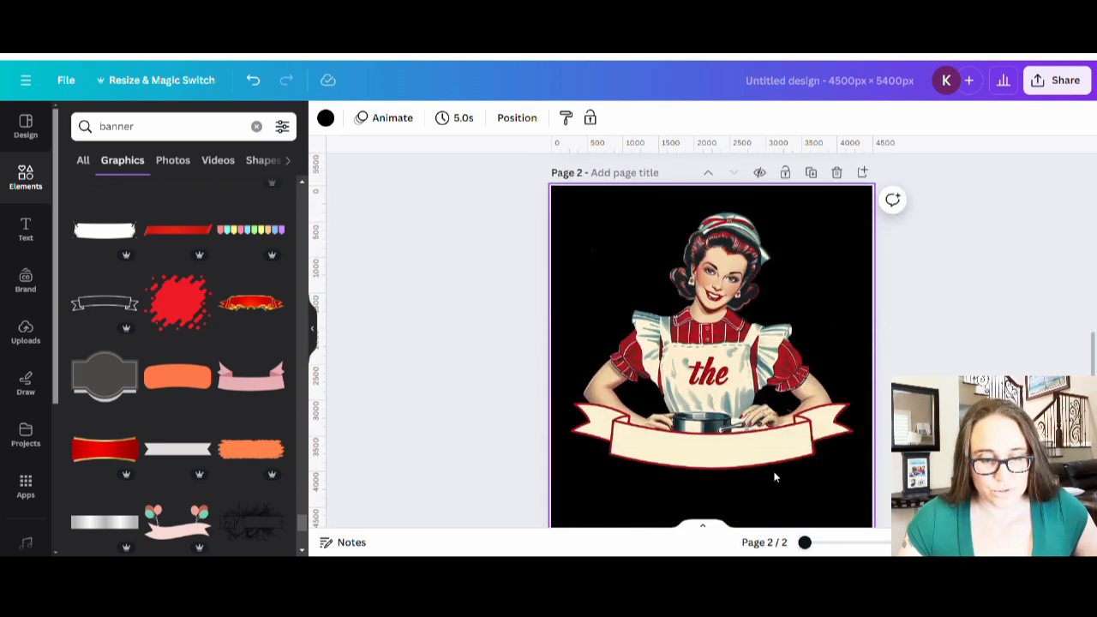
{"action": "left_click", "coordinate": [750, 458]}
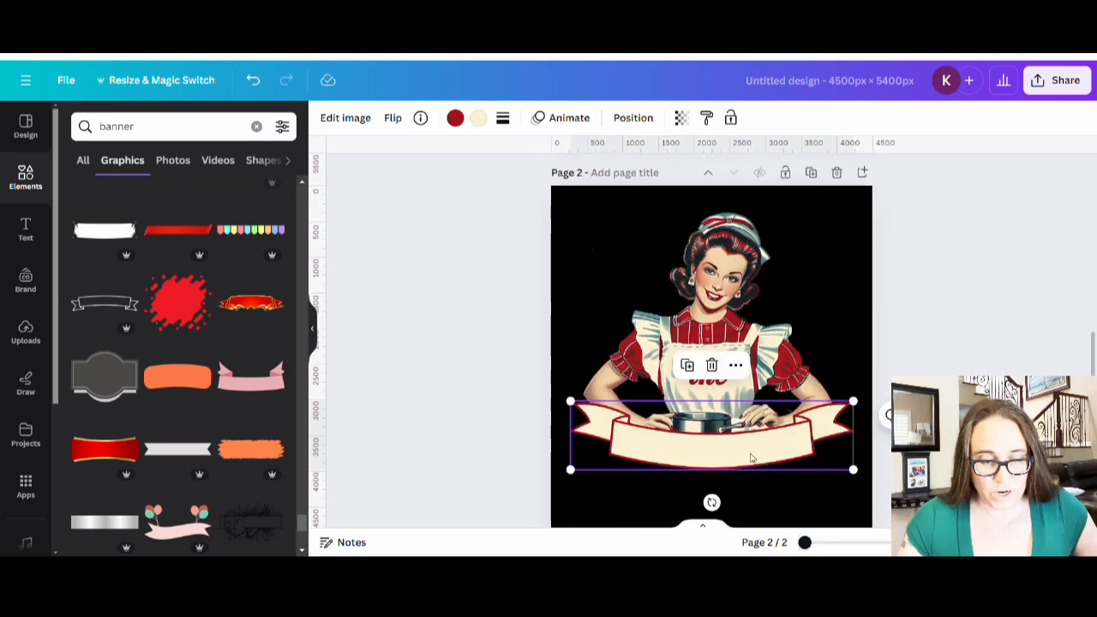
- Recolour the page 2 ribbon with a dark red fill and a cream outline
{"action": "left_click", "coordinate": [477, 118]}
{"action": "left_click", "coordinate": [156, 204]}
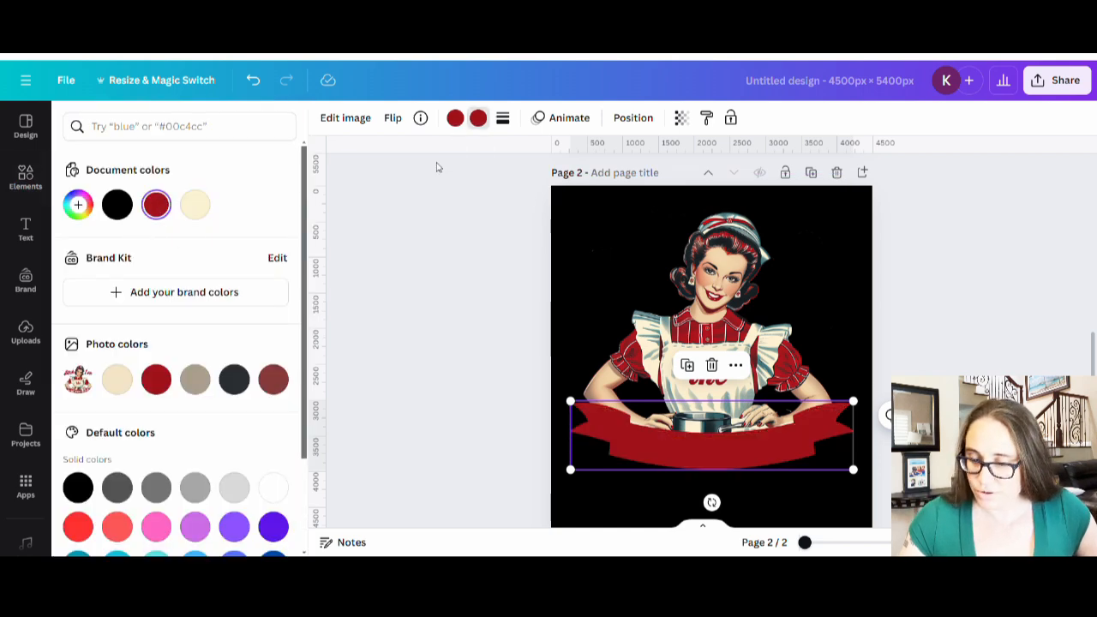
{"action": "left_click", "coordinate": [455, 120]}
{"action": "left_click", "coordinate": [197, 207]}
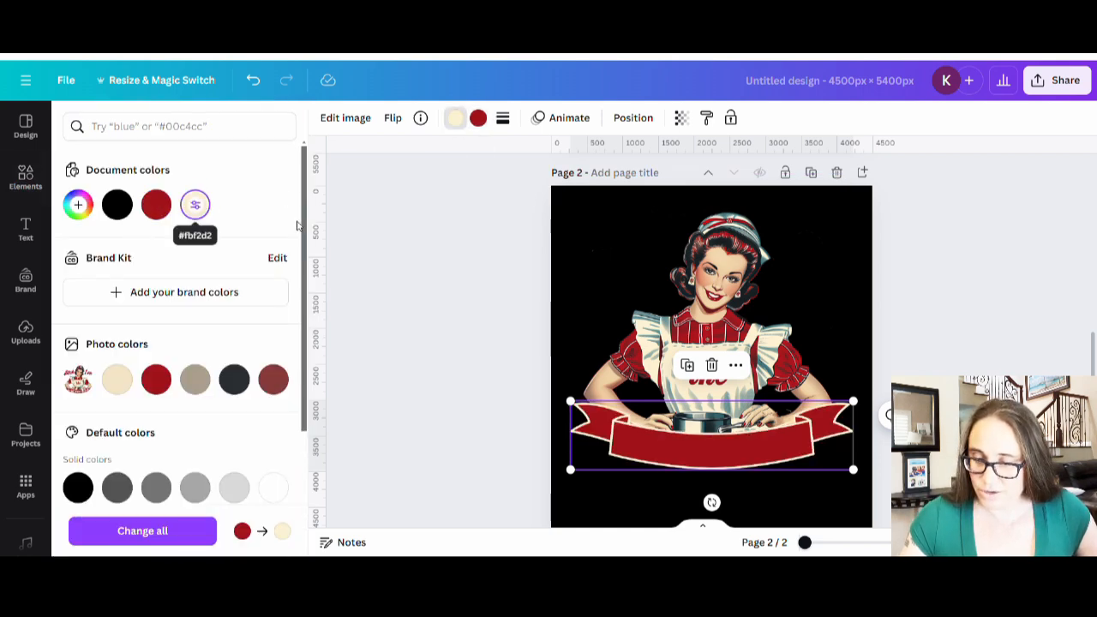
{"action": "left_click", "coordinate": [874, 303]}
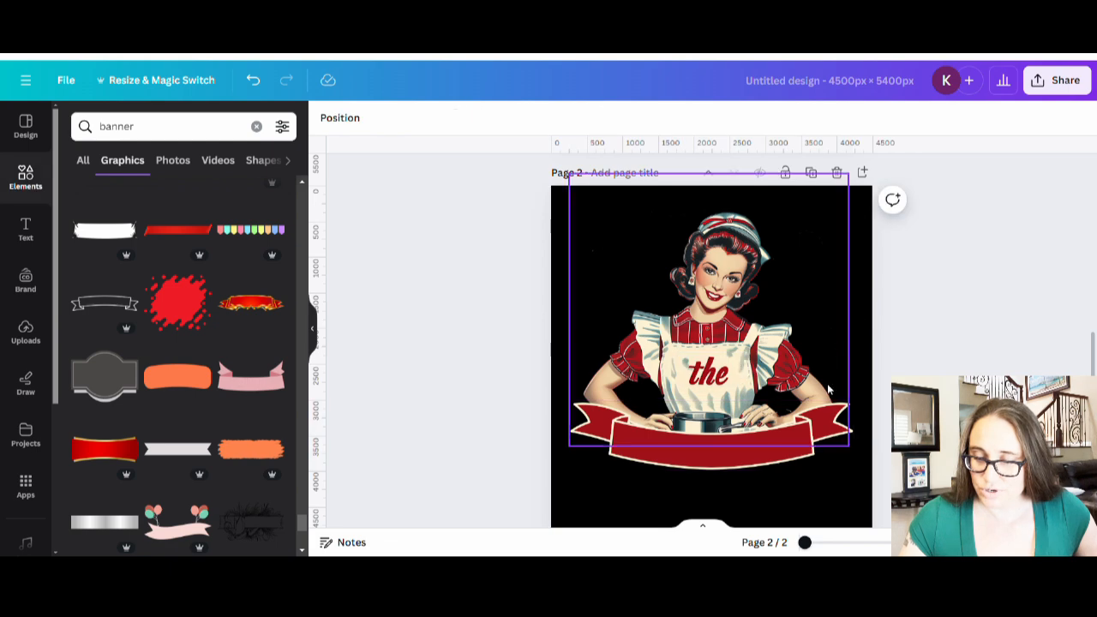
{"action": "scroll", "coordinate": [826, 386], "scroll_direction": "up", "scroll_amount": 4}
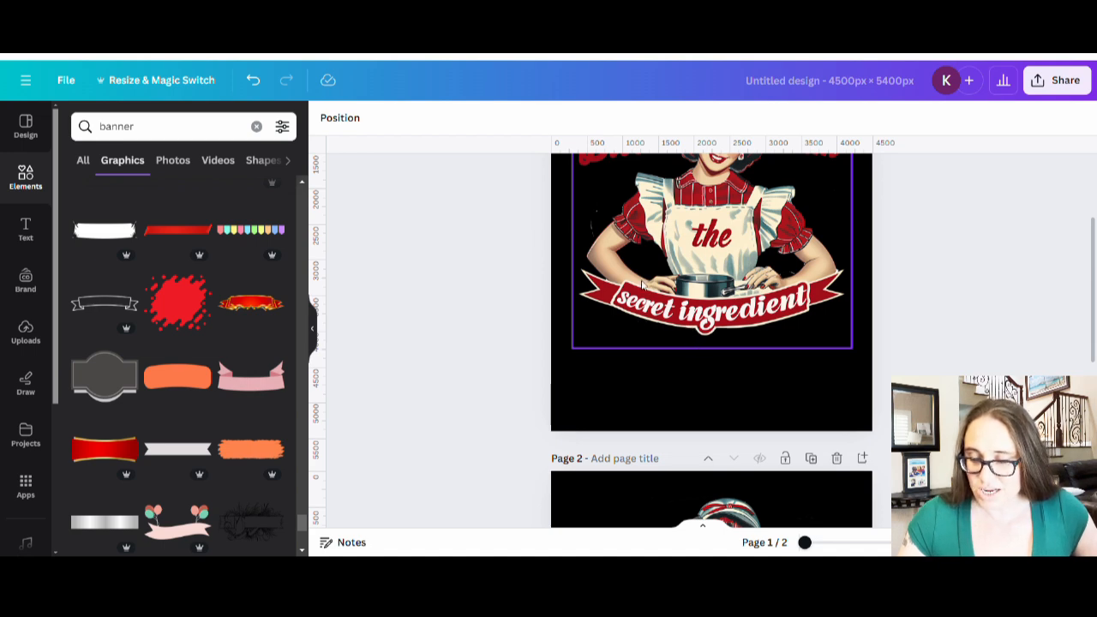
{"action": "scroll", "coordinate": [825, 305], "scroll_direction": "down", "scroll_amount": 5}
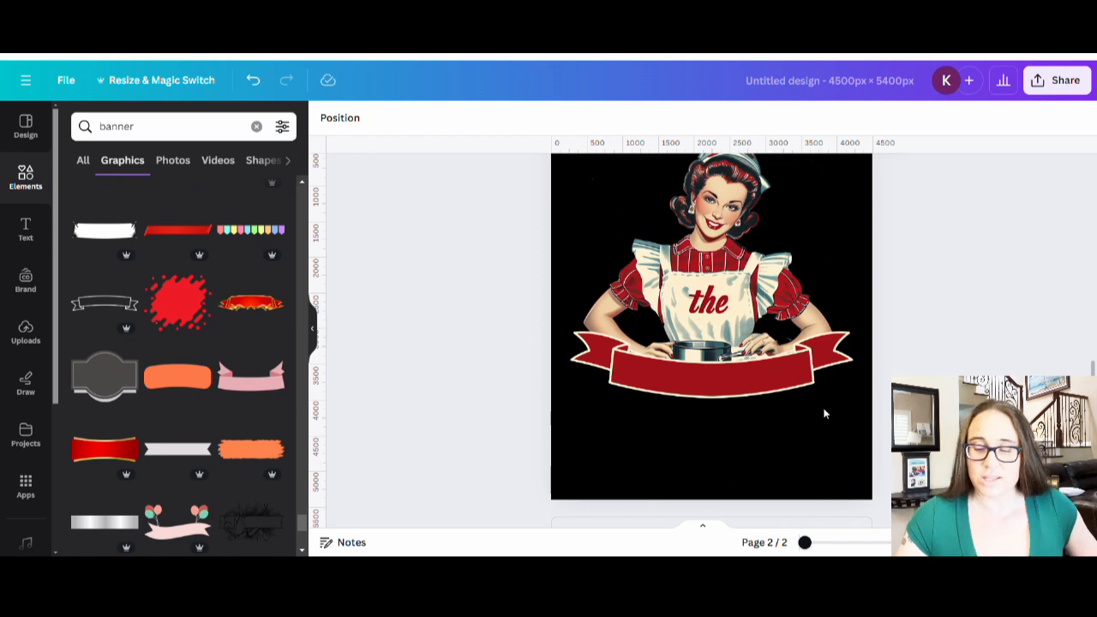
{"action": "scroll", "coordinate": [784, 492], "scroll_direction": "up", "scroll_amount": 1}
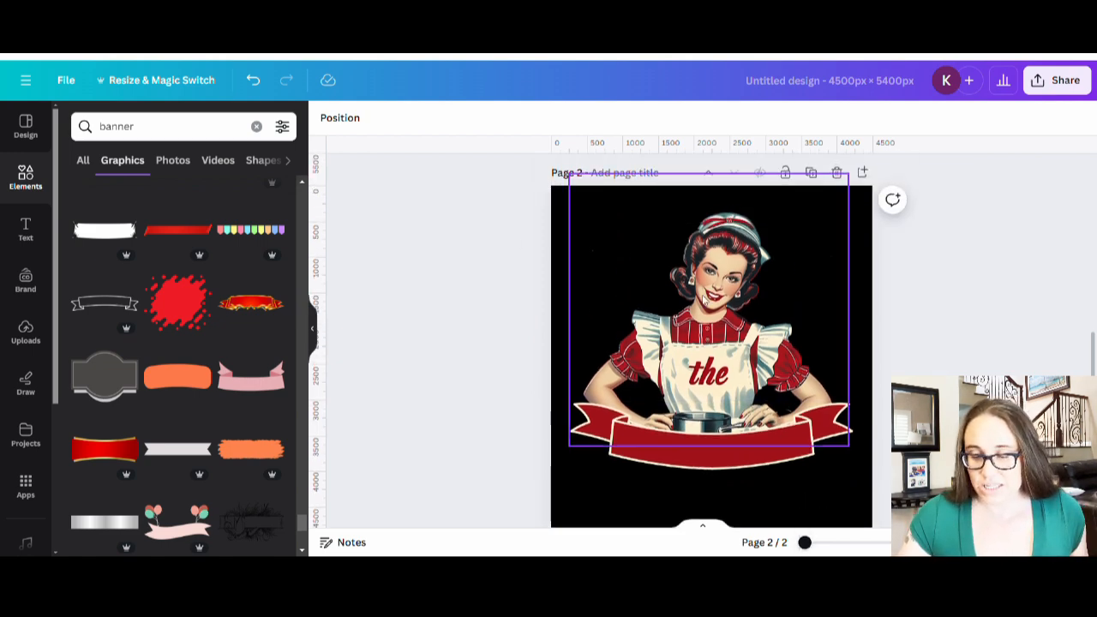
- Retune the page 2 ribbon's cream outline to the custom shade #F4EDD3
{"action": "left_click", "coordinate": [706, 453]}
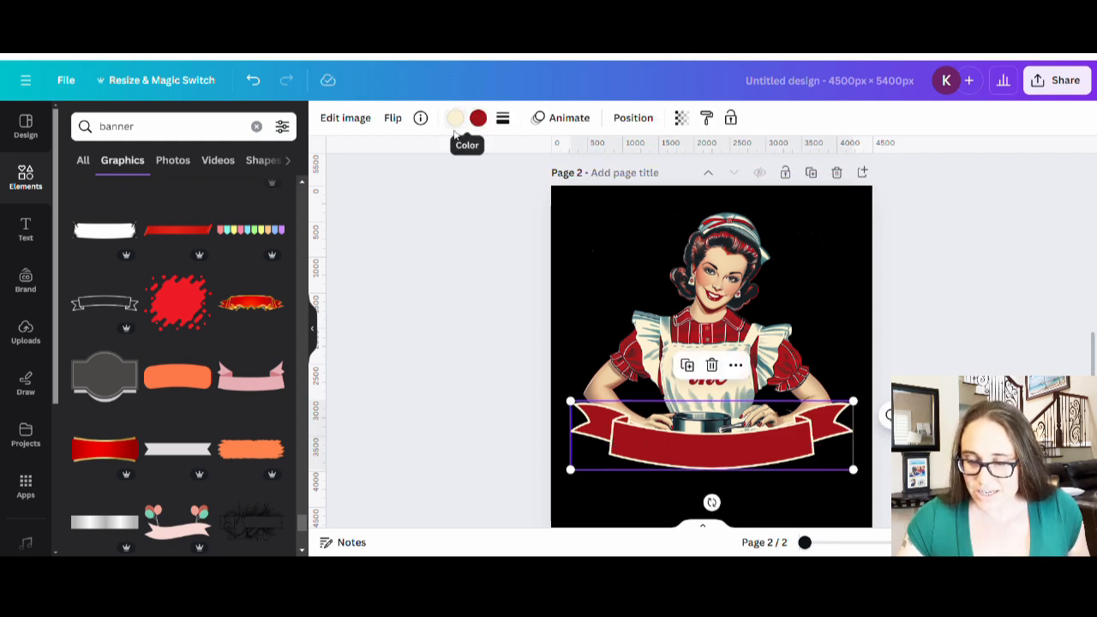
{"action": "scroll", "coordinate": [681, 274], "scroll_direction": "up", "scroll_amount": 3}
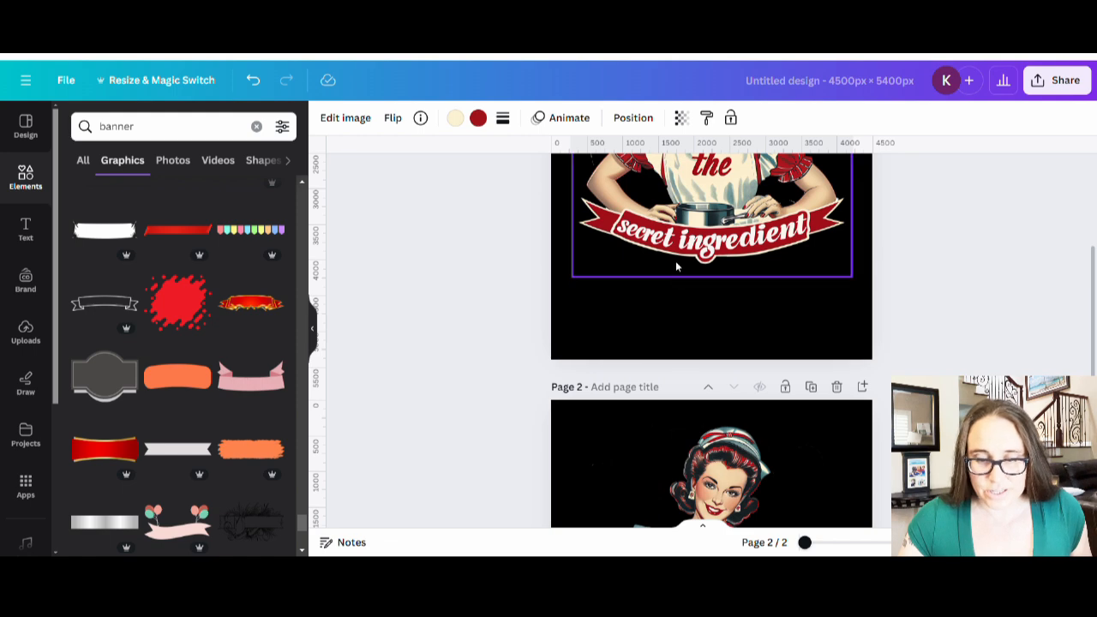
{"action": "scroll", "coordinate": [676, 267], "scroll_direction": "down", "scroll_amount": 3}
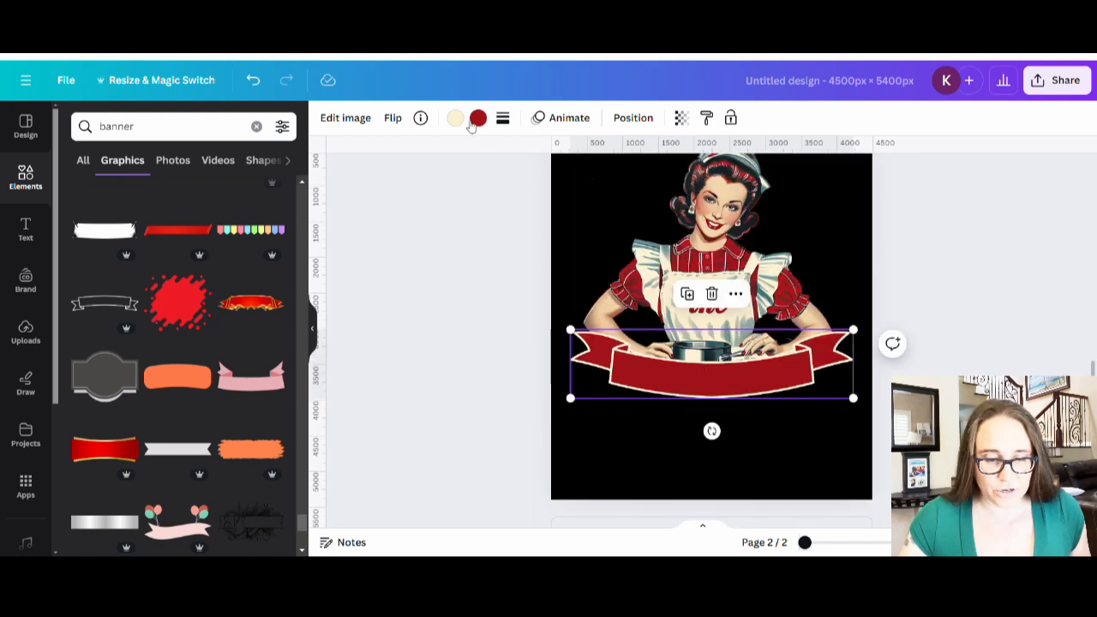
{"action": "left_click", "coordinate": [455, 117]}
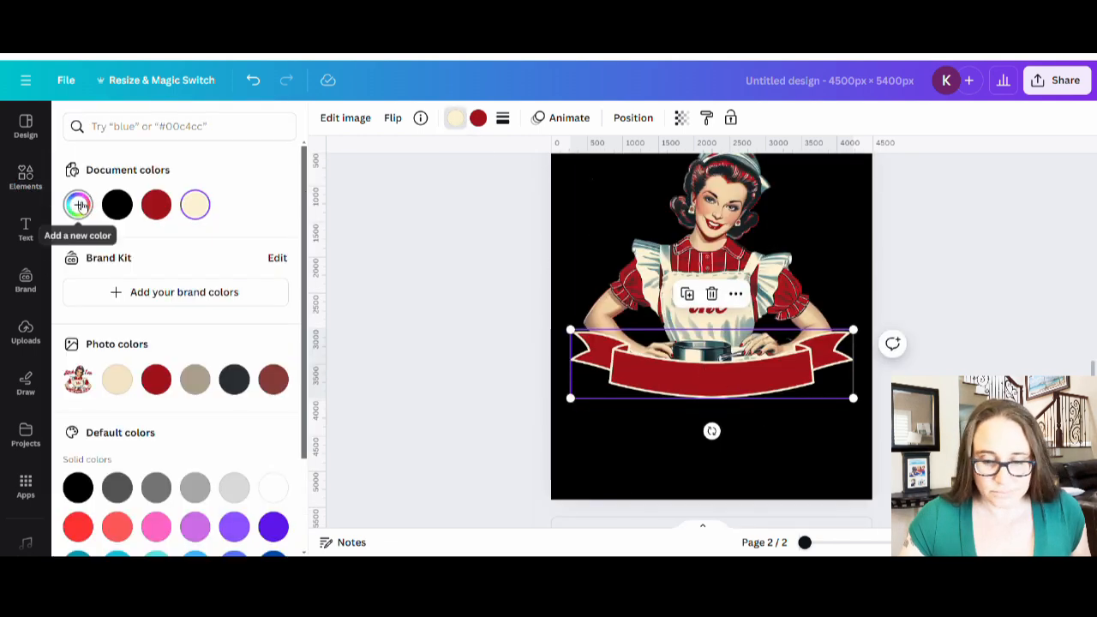
{"action": "left_click", "coordinate": [78, 205]}
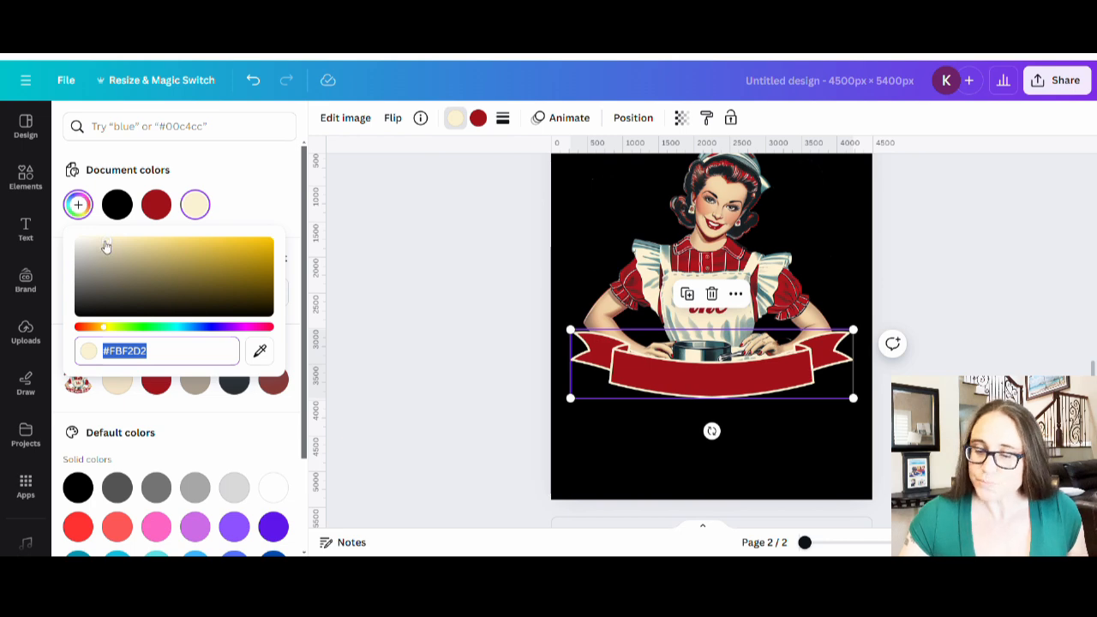
{"action": "left_click", "coordinate": [104, 243]}
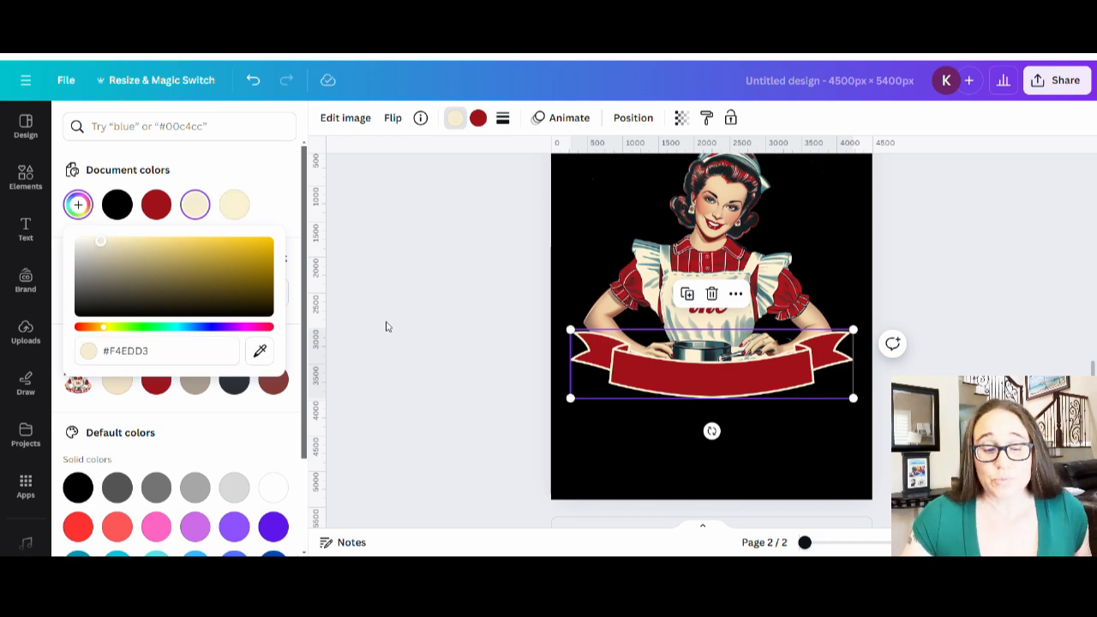
{"action": "left_click", "coordinate": [444, 344]}
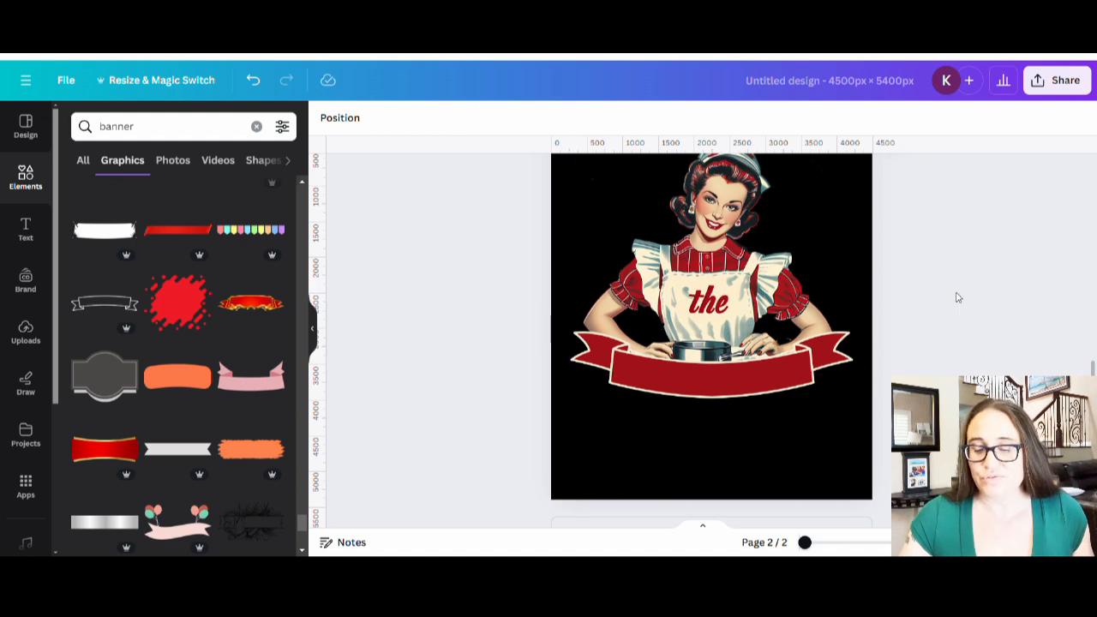
{"action": "scroll", "coordinate": [684, 248], "scroll_direction": "up", "scroll_amount": 2}
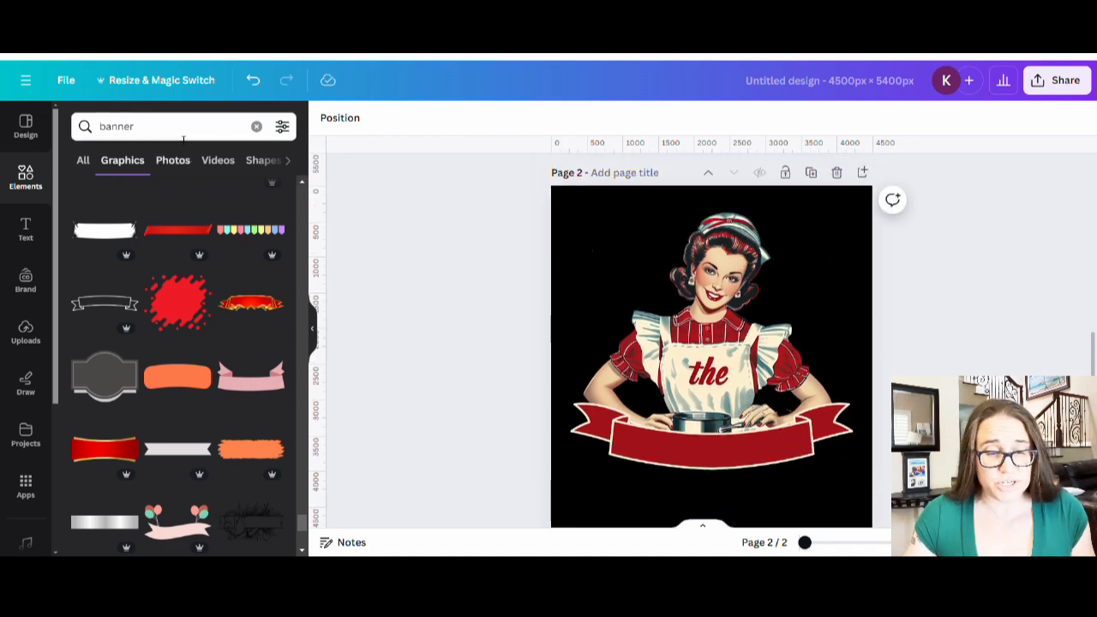
- Search the graphics for 'vintage 50s'
{"action": "left_click", "coordinate": [93, 120]}
{"action": "type", "text": "vintage"}
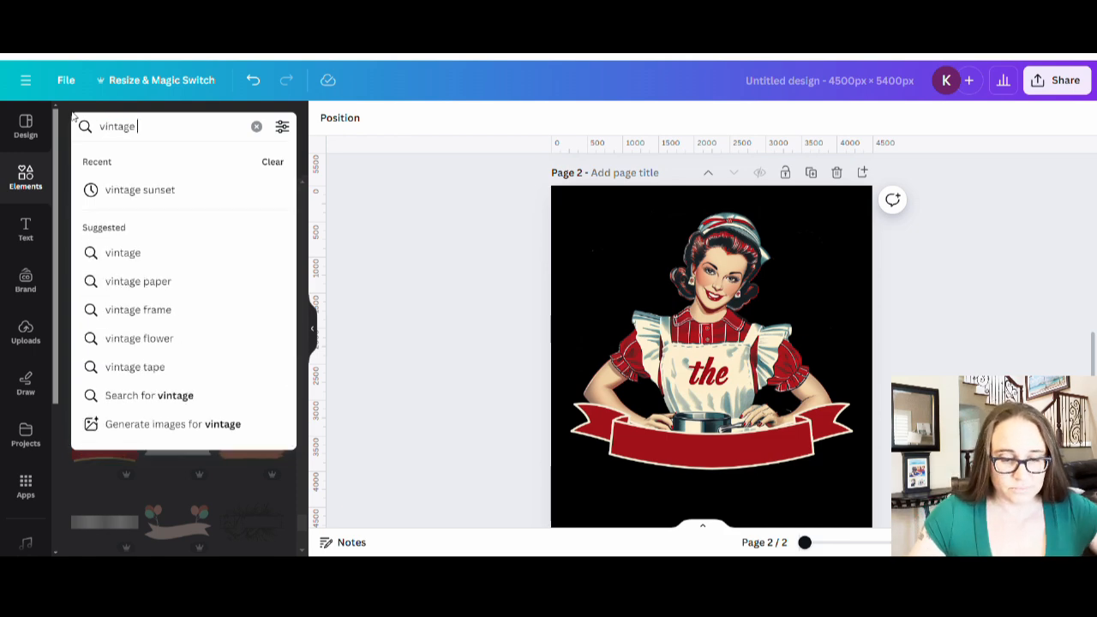
{"action": "type", "text": " 50s"}
{"action": "key", "text": "Return"}
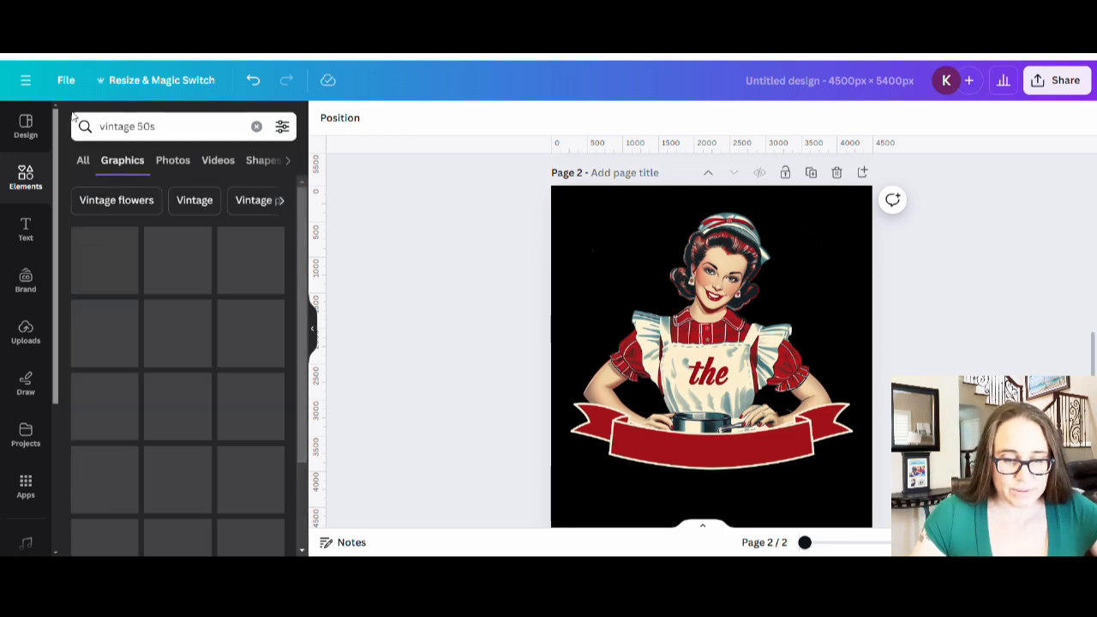
{"action": "scroll", "coordinate": [245, 389], "scroll_direction": "down", "scroll_amount": 1}
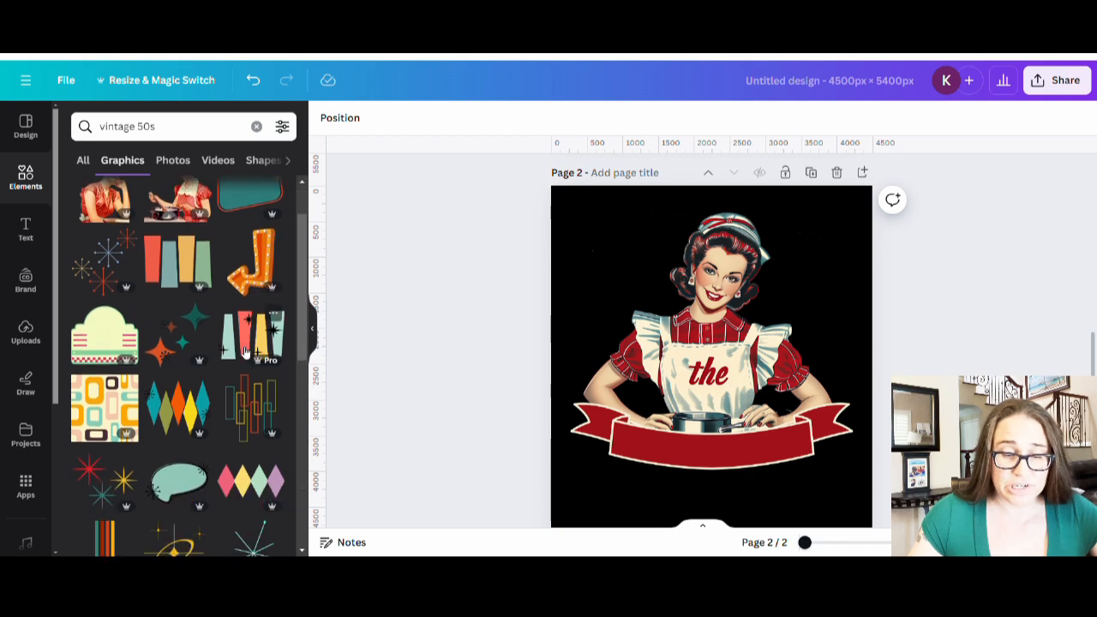
{"action": "scroll", "coordinate": [245, 389], "scroll_direction": "up", "scroll_amount": 1}
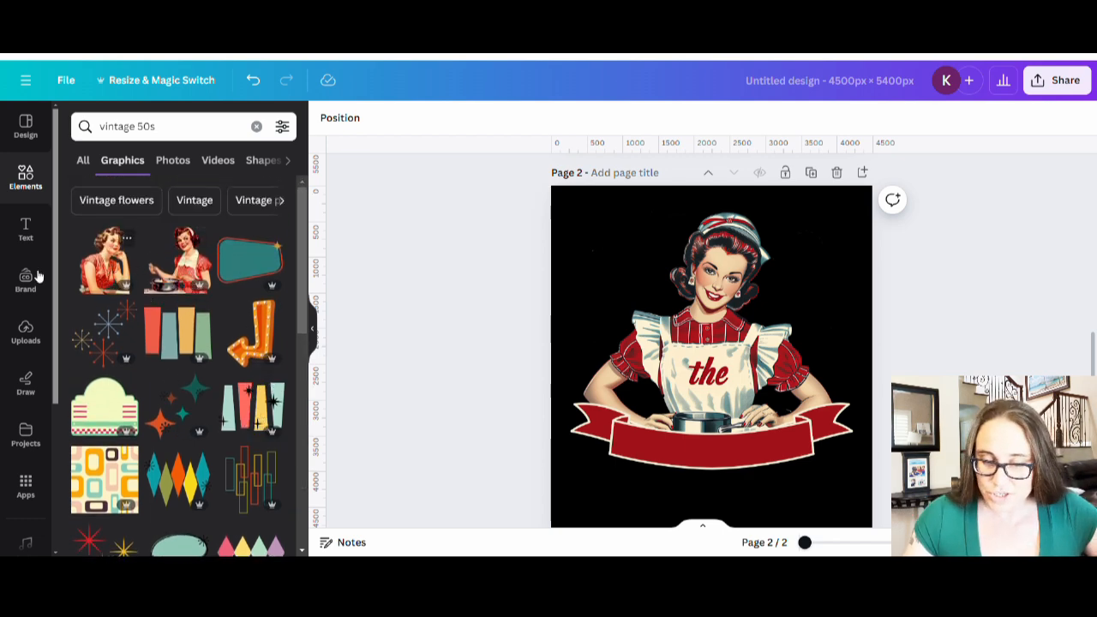
- Try the seated and cooking pin-up woman graphics on the page, then delete both
{"action": "left_click", "coordinate": [132, 279]}
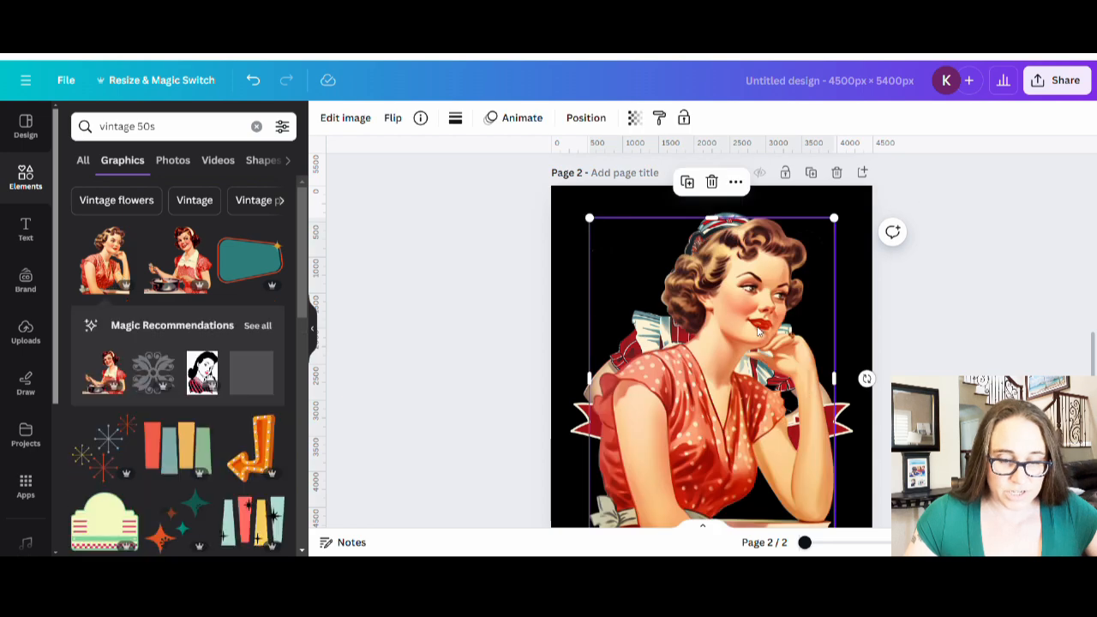
{"action": "left_click_drag", "start_coordinate": [694, 417], "coordinate": [606, 373]}
{"action": "key", "text": "Delete"}
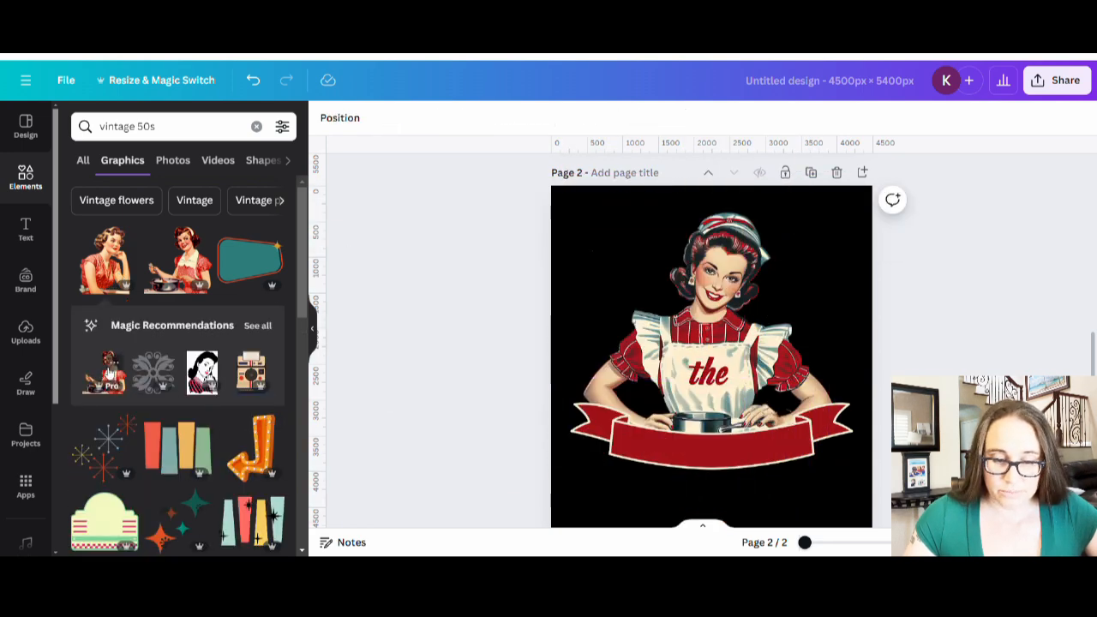
{"action": "left_click", "coordinate": [184, 265]}
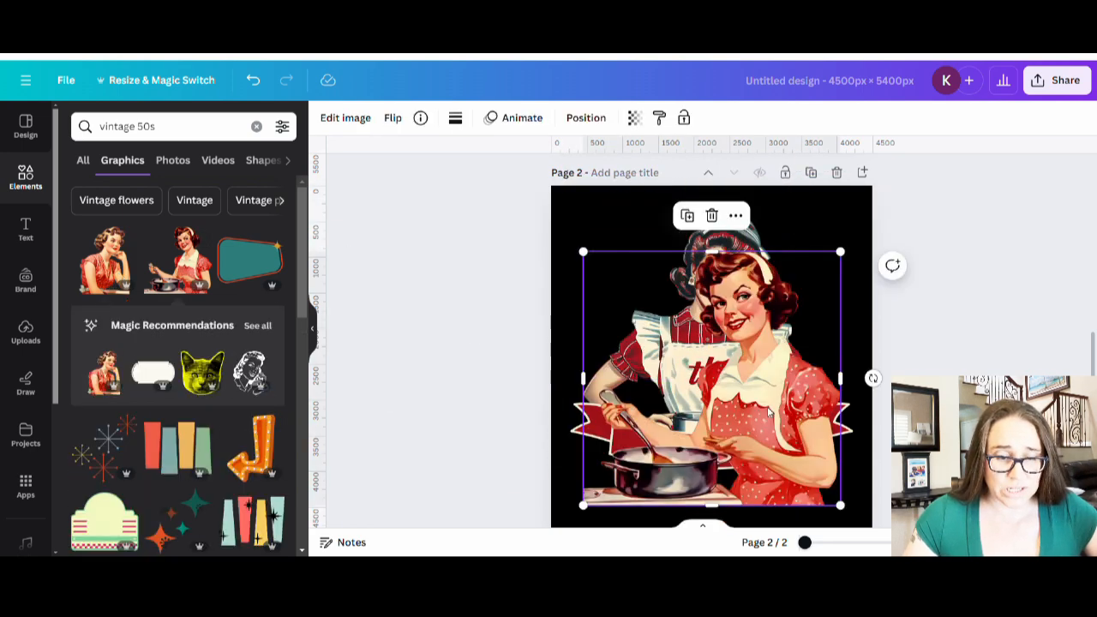
{"action": "key", "text": "Delete"}
- Scroll far down the 'vintage 50s' results looking for retro swirl and sunburst graphics
{"action": "scroll", "coordinate": [212, 264], "scroll_direction": "down", "scroll_amount": 5}
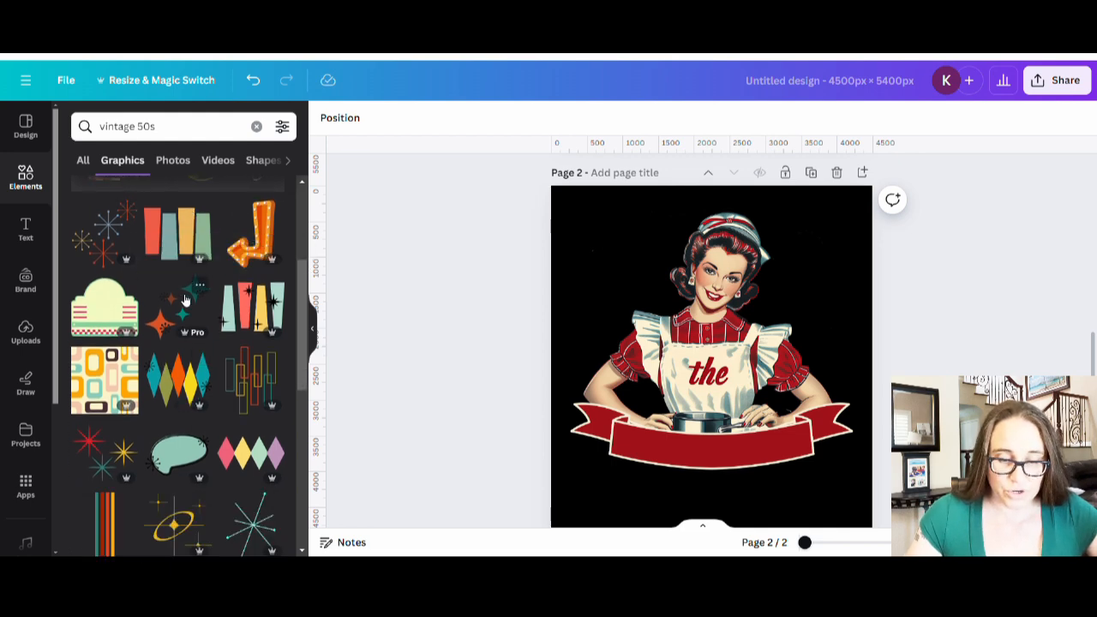
{"action": "scroll", "coordinate": [244, 279], "scroll_direction": "down", "scroll_amount": 3}
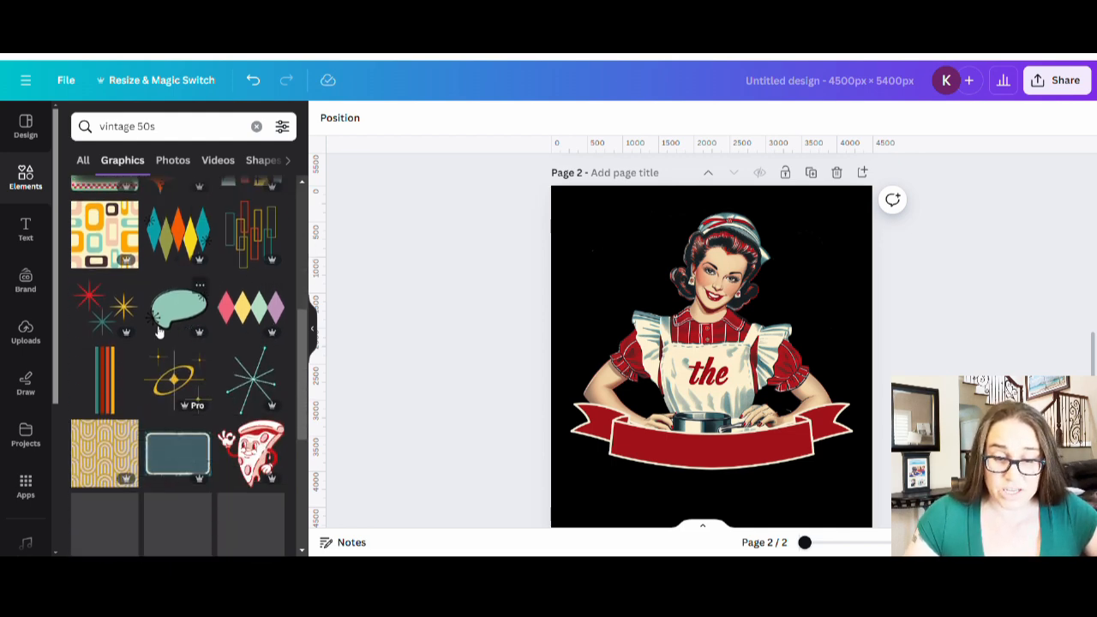
{"action": "scroll", "coordinate": [129, 274], "scroll_direction": "down", "scroll_amount": 1}
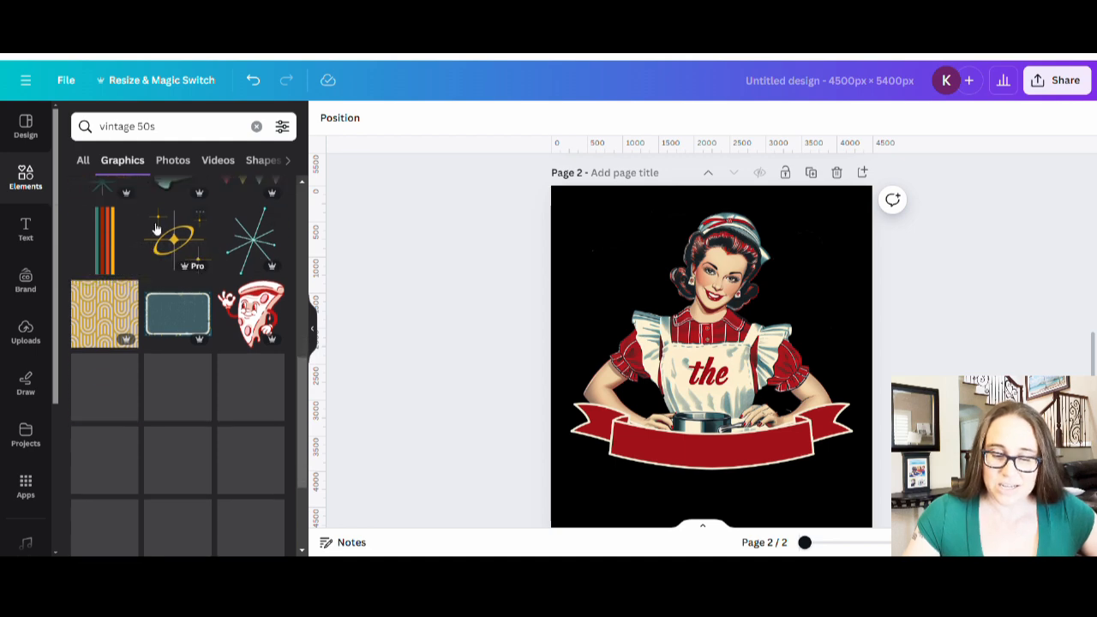
{"action": "scroll", "coordinate": [212, 245], "scroll_direction": "down", "scroll_amount": 1}
{"action": "scroll", "coordinate": [223, 488], "scroll_direction": "down", "scroll_amount": 1}
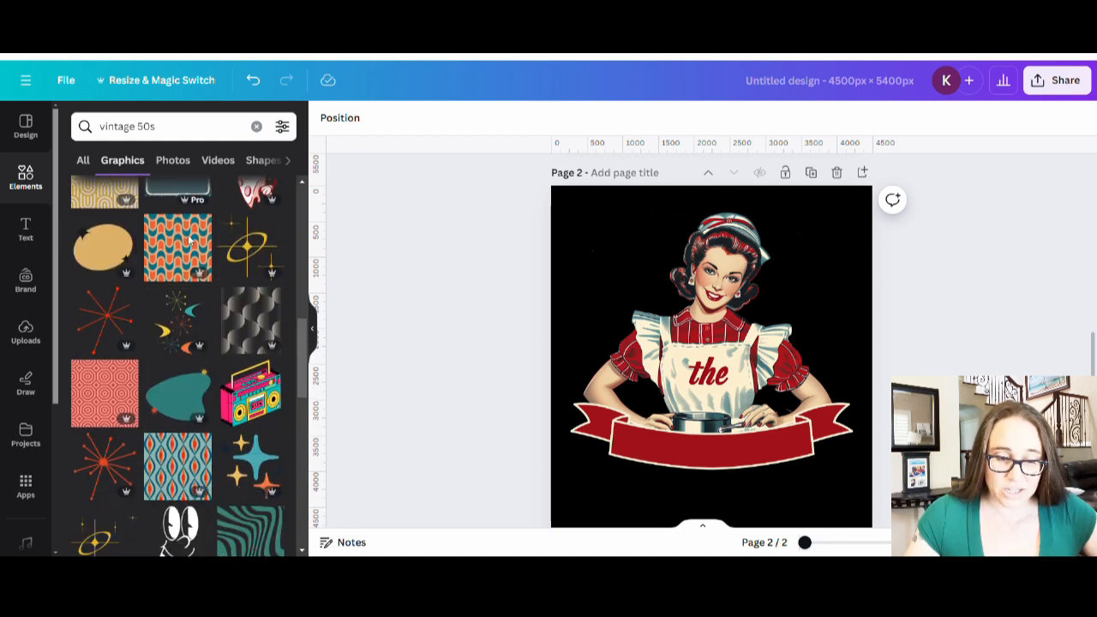
{"action": "scroll", "coordinate": [223, 489], "scroll_direction": "down", "scroll_amount": 5}
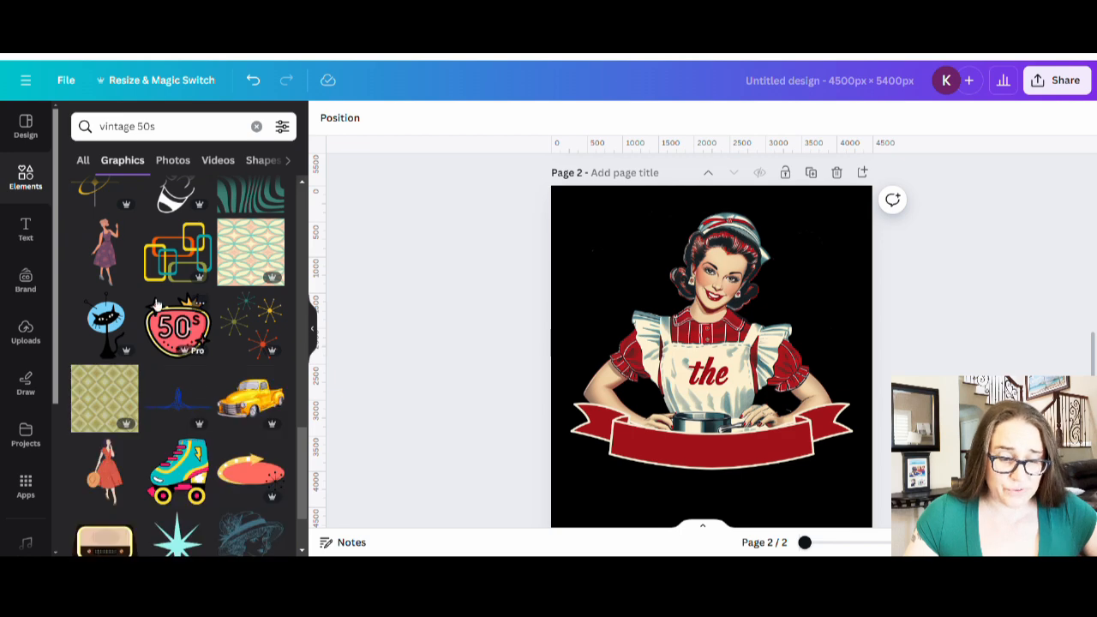
{"action": "scroll", "coordinate": [169, 369], "scroll_direction": "down", "scroll_amount": 2}
{"action": "scroll", "coordinate": [170, 401], "scroll_direction": "down", "scroll_amount": 1}
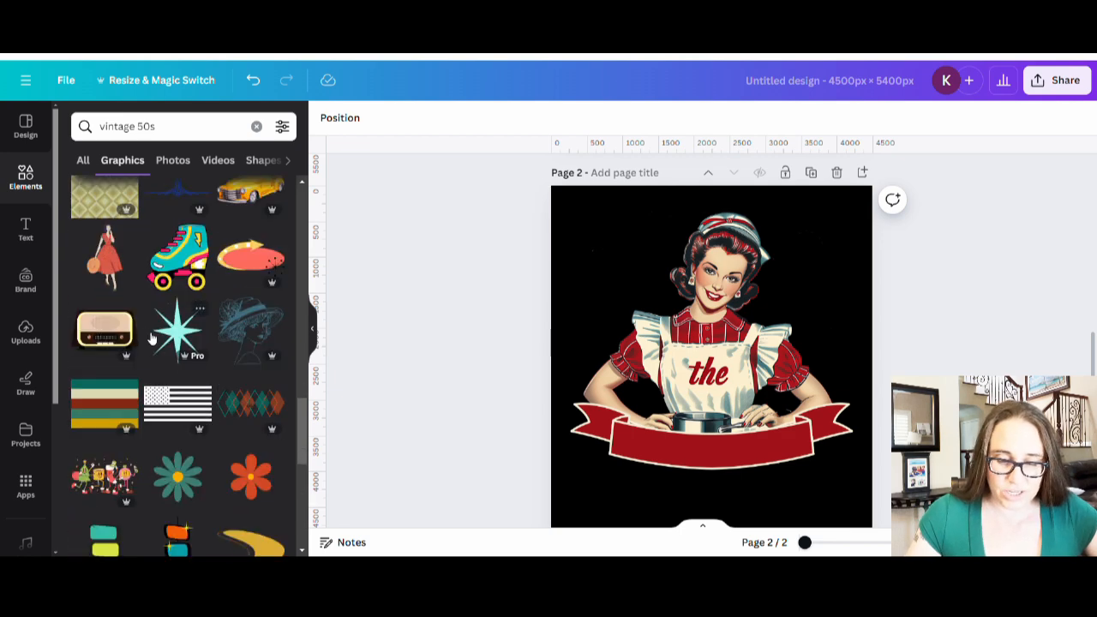
{"action": "scroll", "coordinate": [151, 339], "scroll_direction": "down", "scroll_amount": 3}
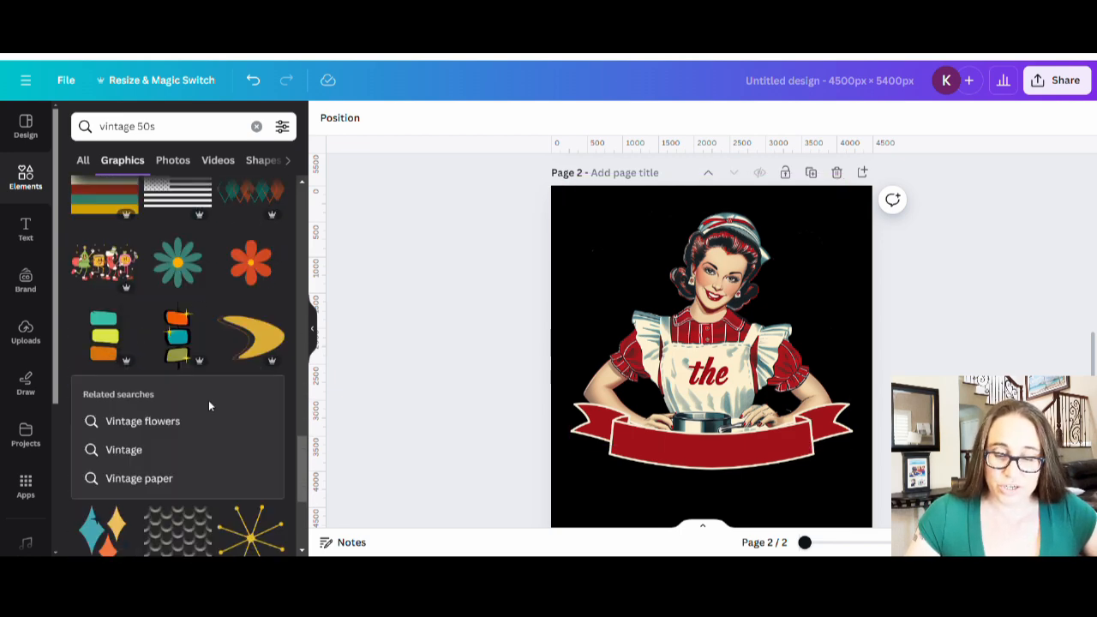
{"action": "scroll", "coordinate": [210, 403], "scroll_direction": "down", "scroll_amount": 4}
{"action": "scroll", "coordinate": [218, 406], "scroll_direction": "down", "scroll_amount": 2}
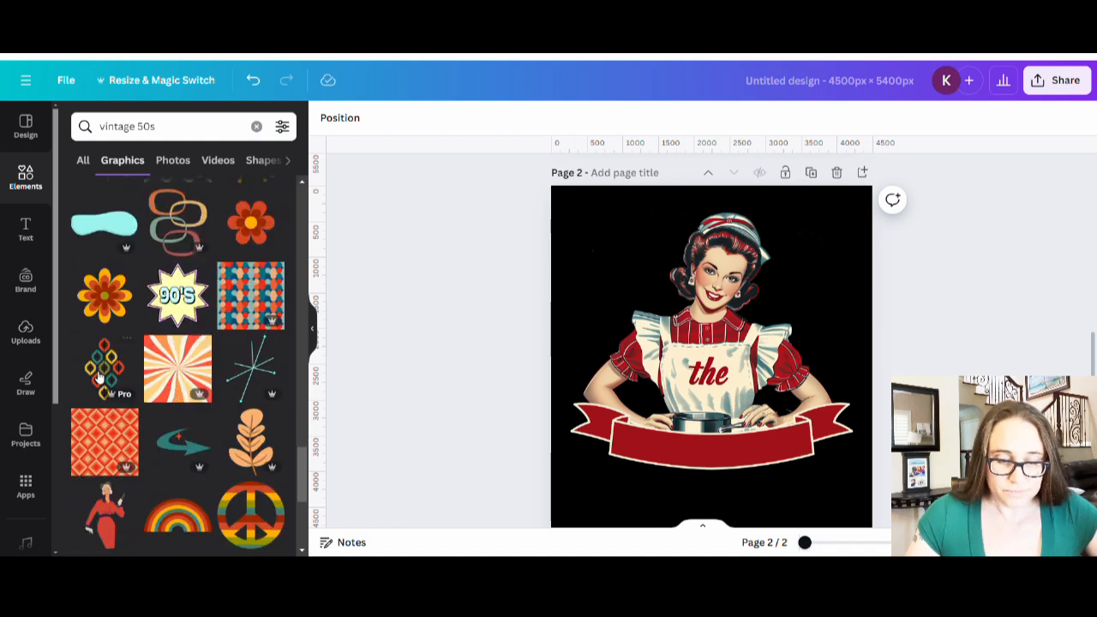
{"action": "scroll", "coordinate": [98, 377], "scroll_direction": "down", "scroll_amount": 2}
{"action": "scroll", "coordinate": [168, 358], "scroll_direction": "down", "scroll_amount": 1}
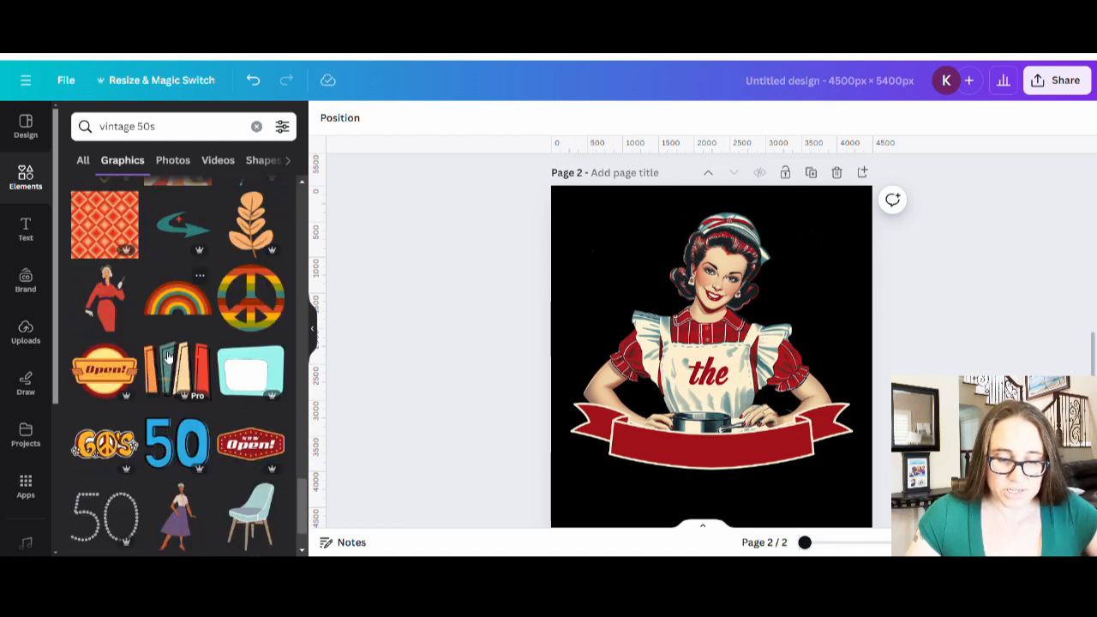
{"action": "scroll", "coordinate": [169, 358], "scroll_direction": "down", "scroll_amount": 4}
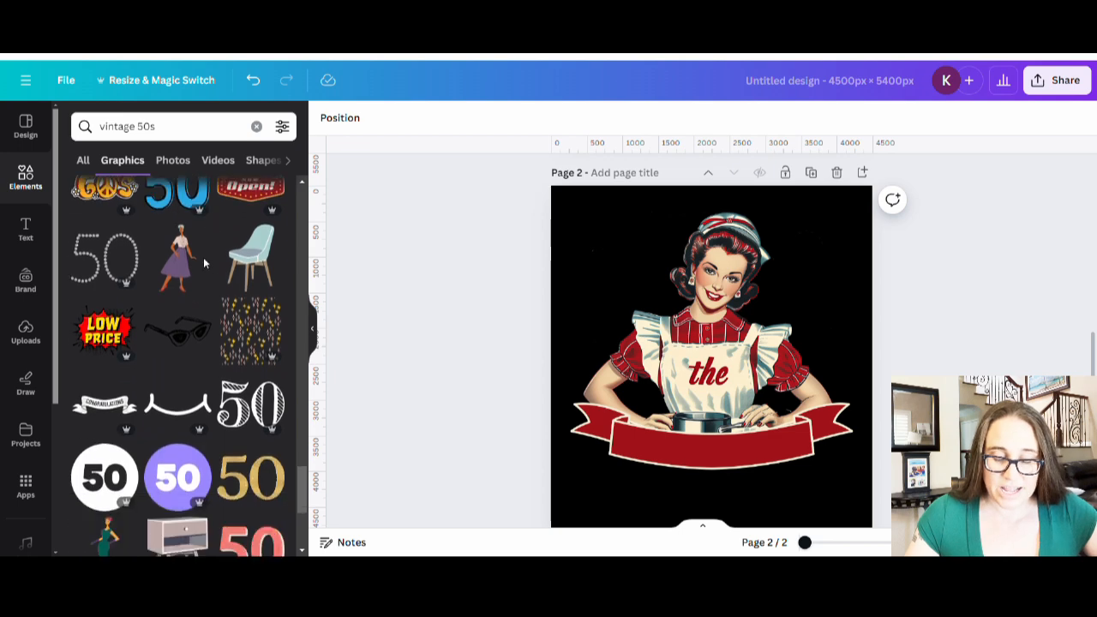
{"action": "scroll", "coordinate": [204, 262], "scroll_direction": "down", "scroll_amount": 6}
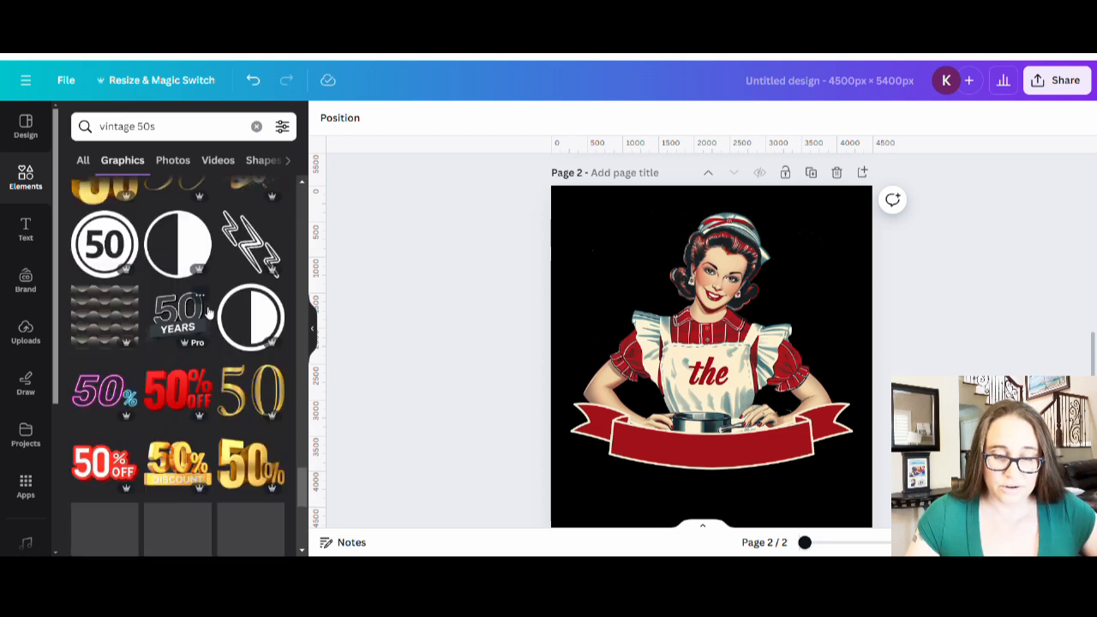
{"action": "scroll", "coordinate": [221, 345], "scroll_direction": "down", "scroll_amount": 3}
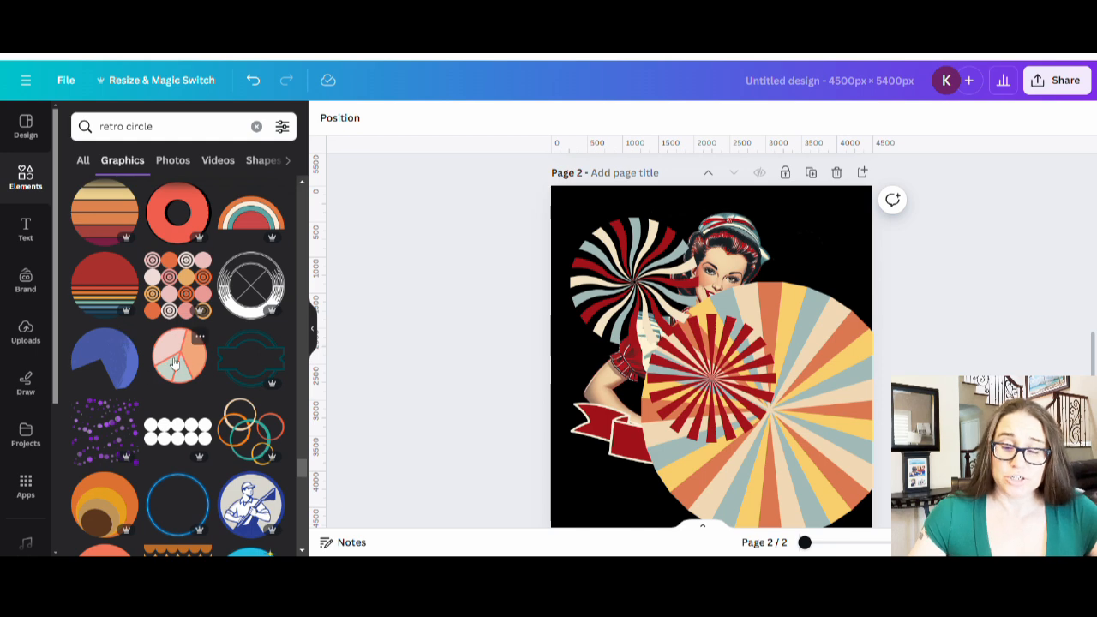
- Move the large sunburst circle up over the pin-up woman
{"action": "scroll", "coordinate": [174, 360], "scroll_direction": "up", "scroll_amount": 2}
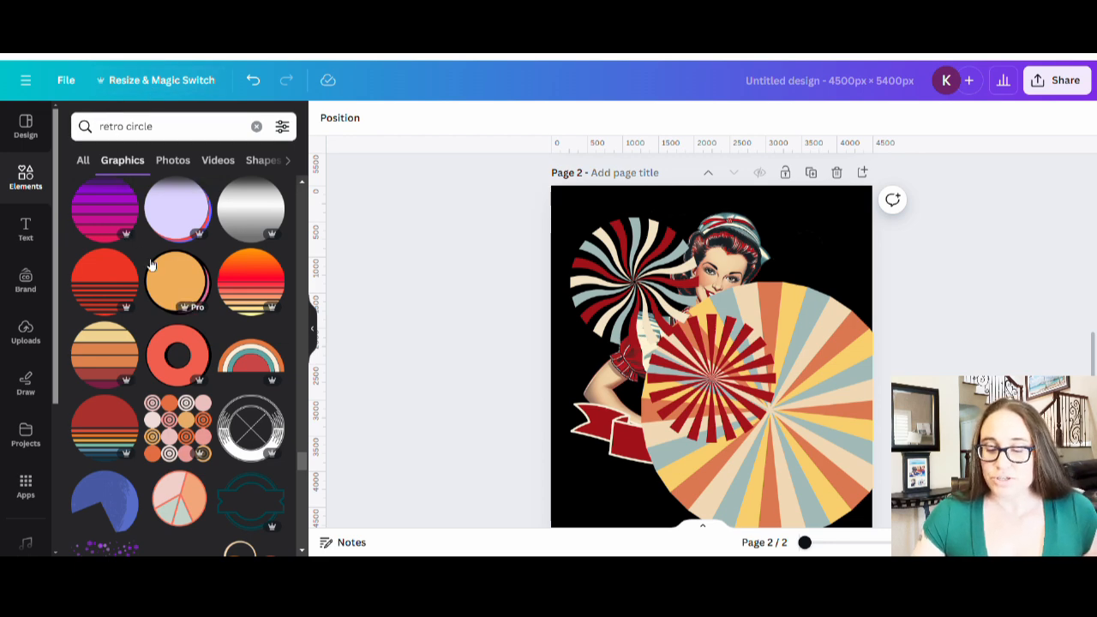
{"action": "scroll", "coordinate": [195, 343], "scroll_direction": "up", "scroll_amount": 2}
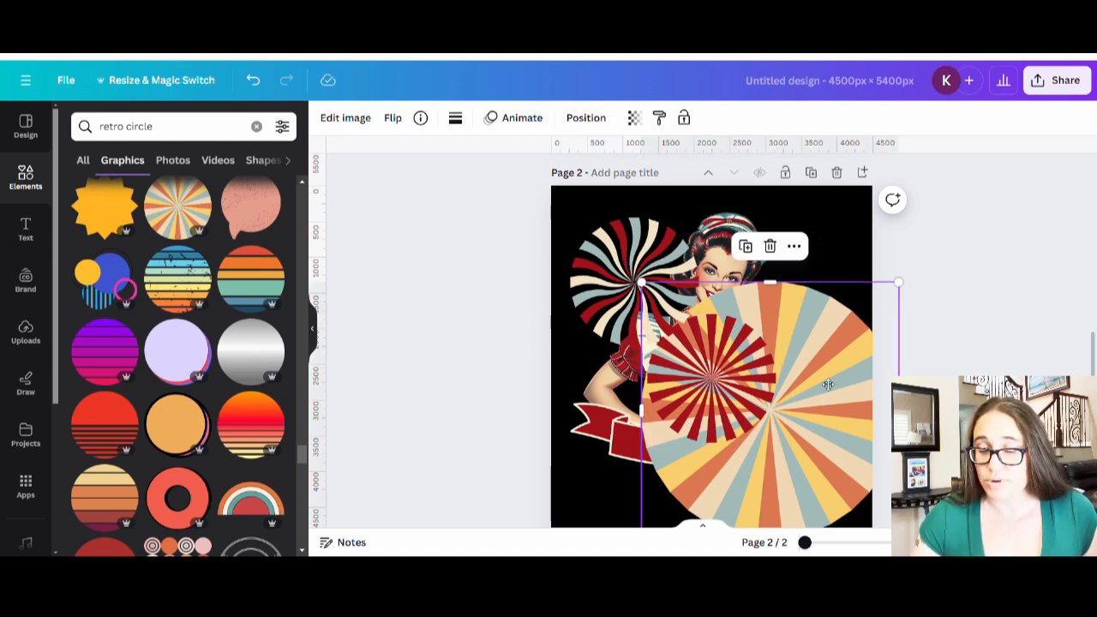
{"action": "left_click_drag", "start_coordinate": [827, 380], "coordinate": [807, 280]}
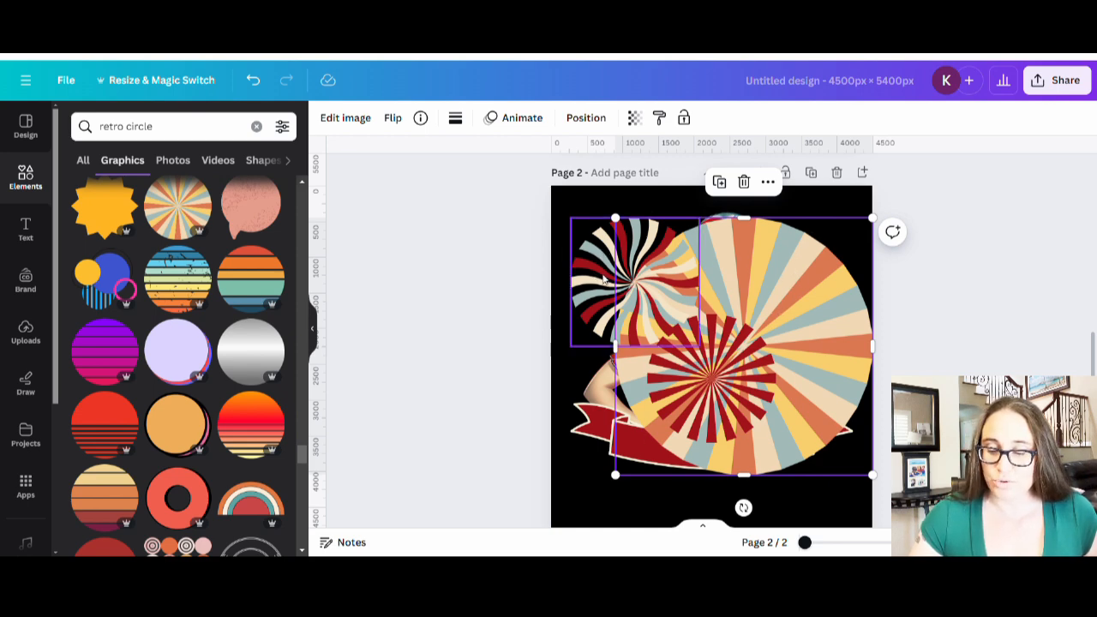
- Drag the red starburst aside and delete it from page 2
{"action": "left_click", "coordinate": [603, 266]}
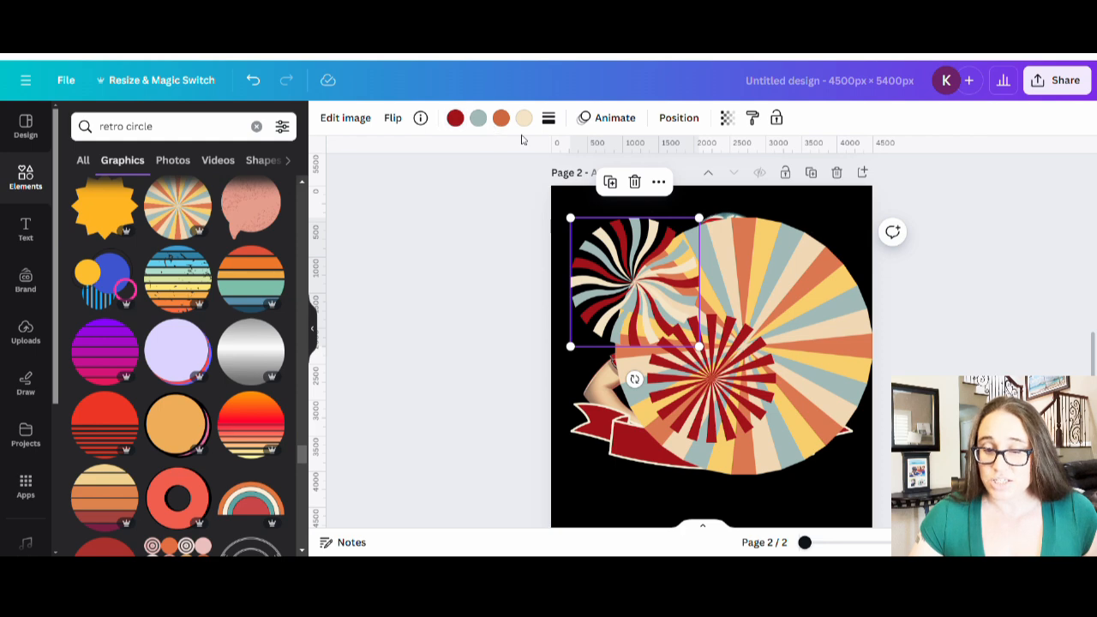
{"action": "left_click_drag", "start_coordinate": [711, 392], "coordinate": [696, 426]}
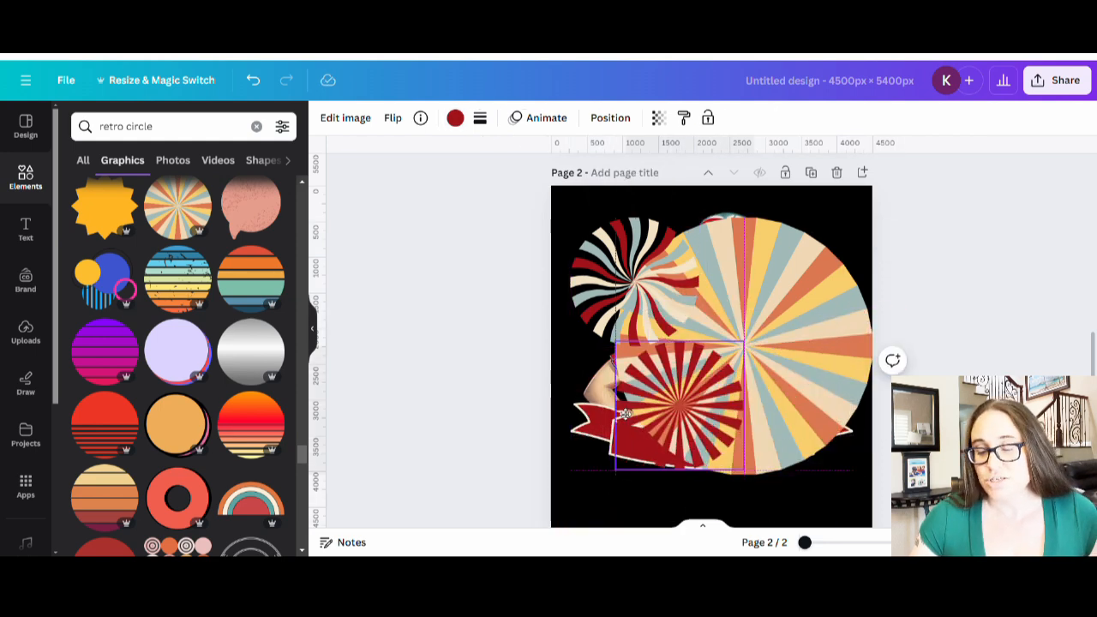
{"action": "left_click", "coordinate": [690, 310]}
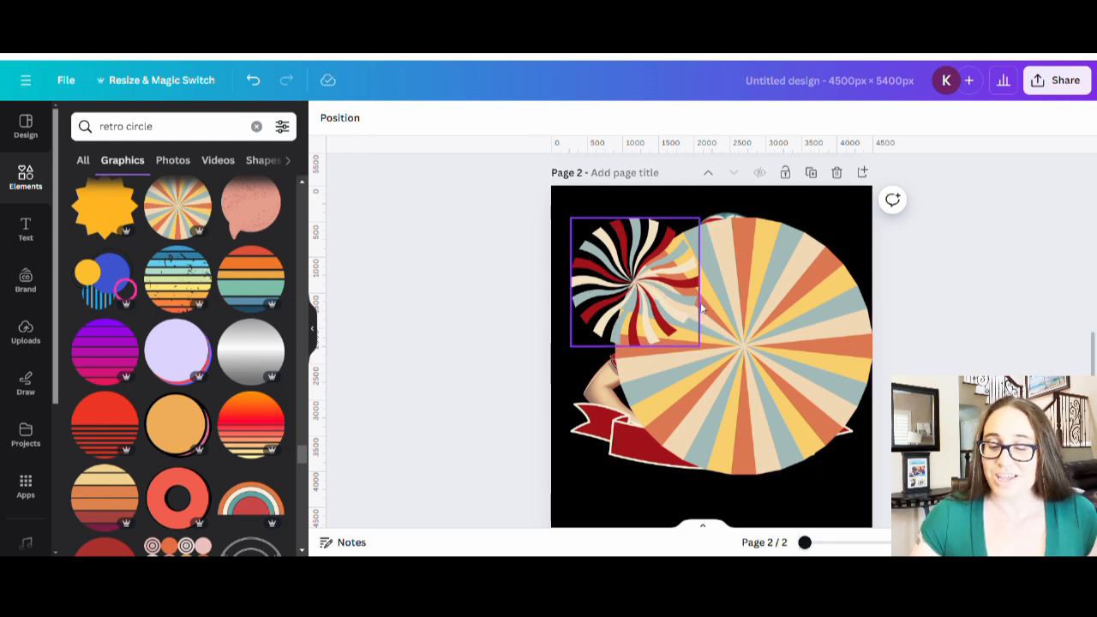
- Duplicate page 2 as page 3, then delete the swirl graphic from page 2
{"action": "left_click", "coordinate": [810, 174]}
{"action": "scroll", "coordinate": [494, 289], "scroll_direction": "up", "scroll_amount": 3}
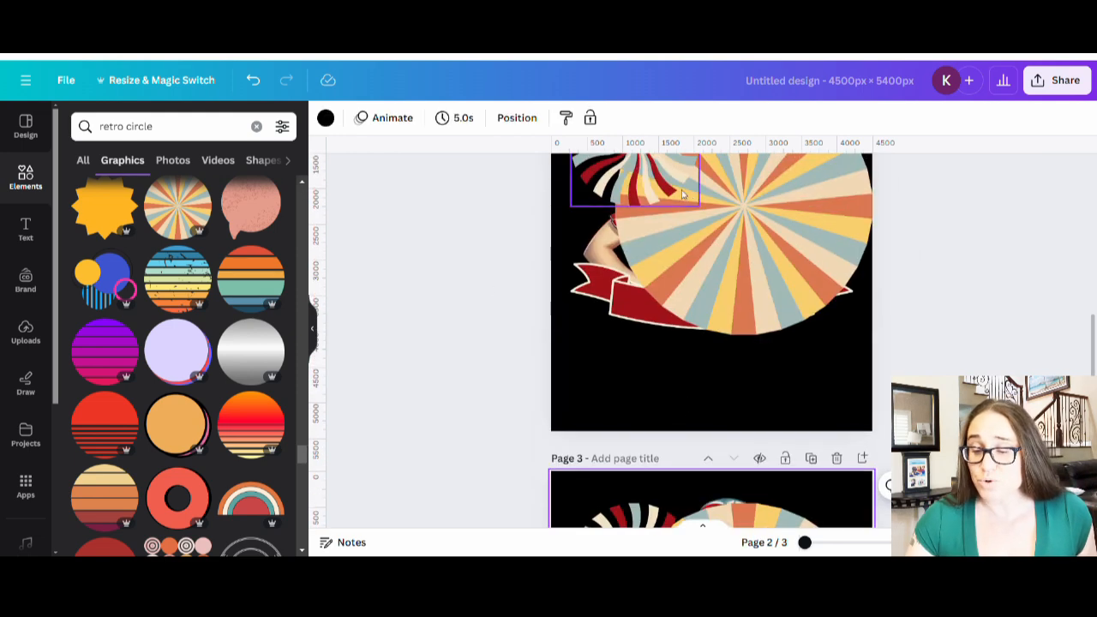
{"action": "left_click", "coordinate": [683, 194]}
{"action": "key", "text": "Delete"}
- Centre the sunburst circle and send it behind the woman and ribbon
{"action": "scroll", "coordinate": [776, 295], "scroll_direction": "up", "scroll_amount": 2}
{"action": "left_click", "coordinate": [780, 299]}
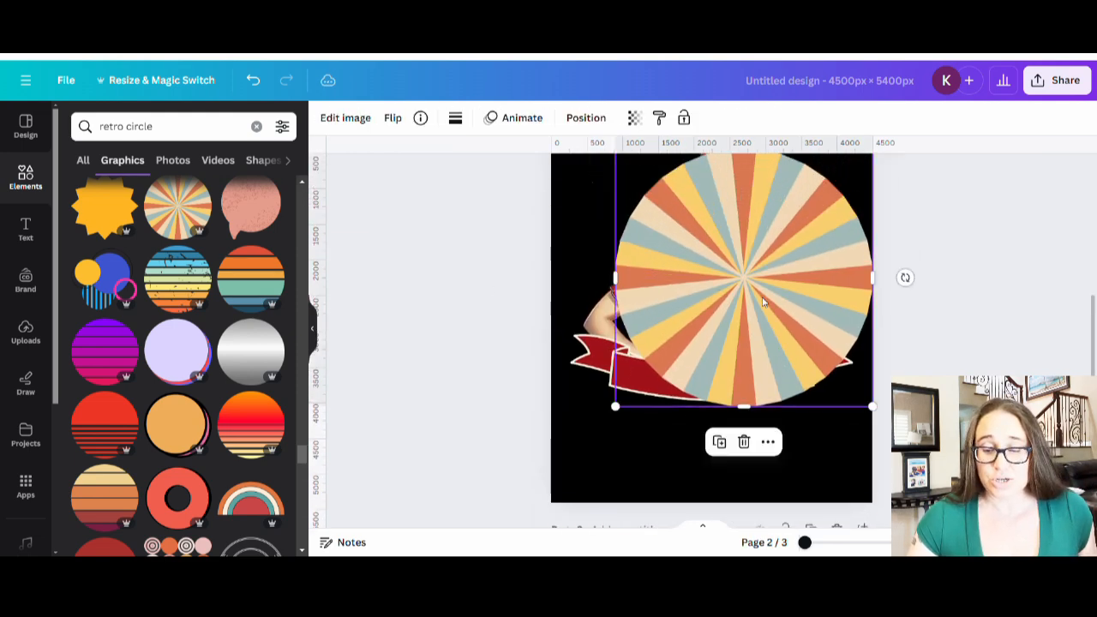
{"action": "left_click_drag", "start_coordinate": [763, 300], "coordinate": [745, 295]}
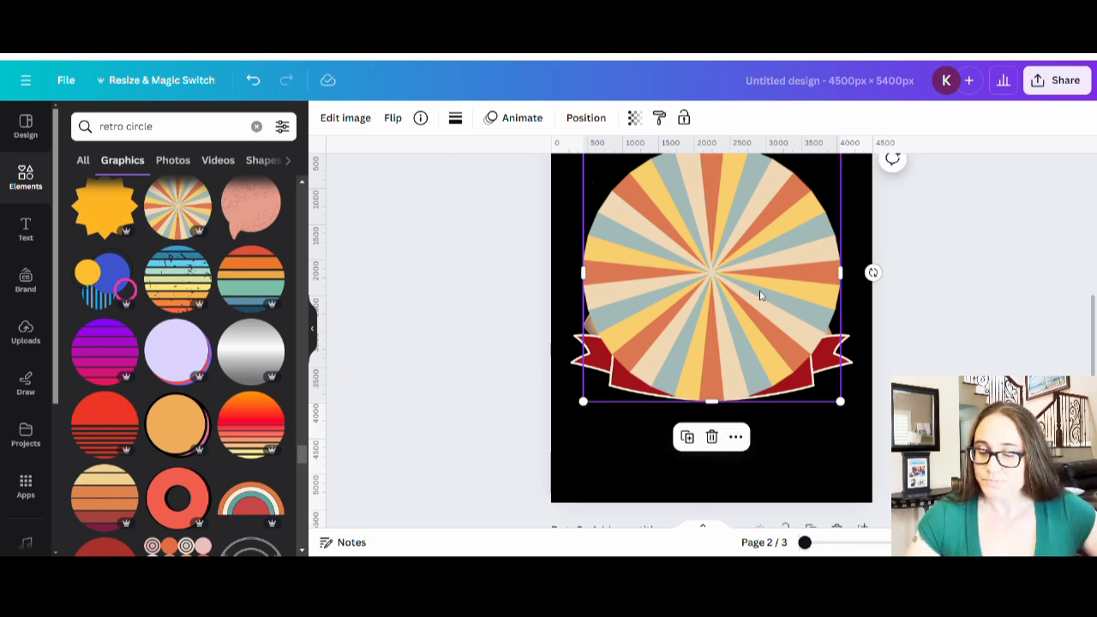
{"action": "key", "text": "ctrl+["}
{"action": "key", "text": "ctrl+["}
{"action": "key", "text": "ctrl+["}
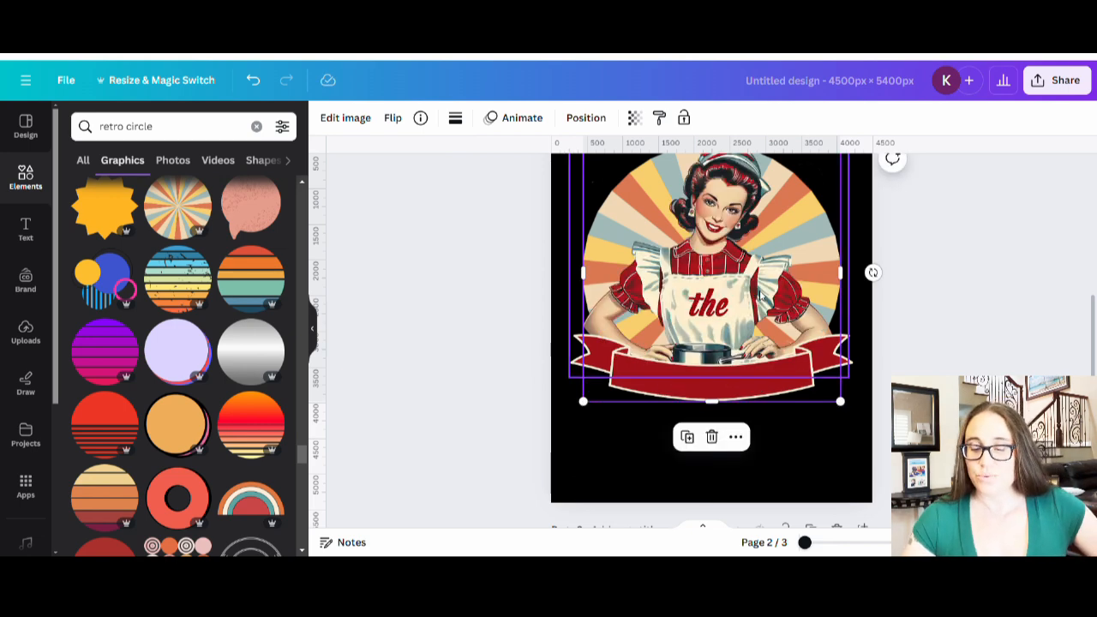
{"action": "left_click", "coordinate": [1001, 335]}
{"action": "scroll", "coordinate": [1019, 351], "scroll_direction": "up", "scroll_amount": 2}
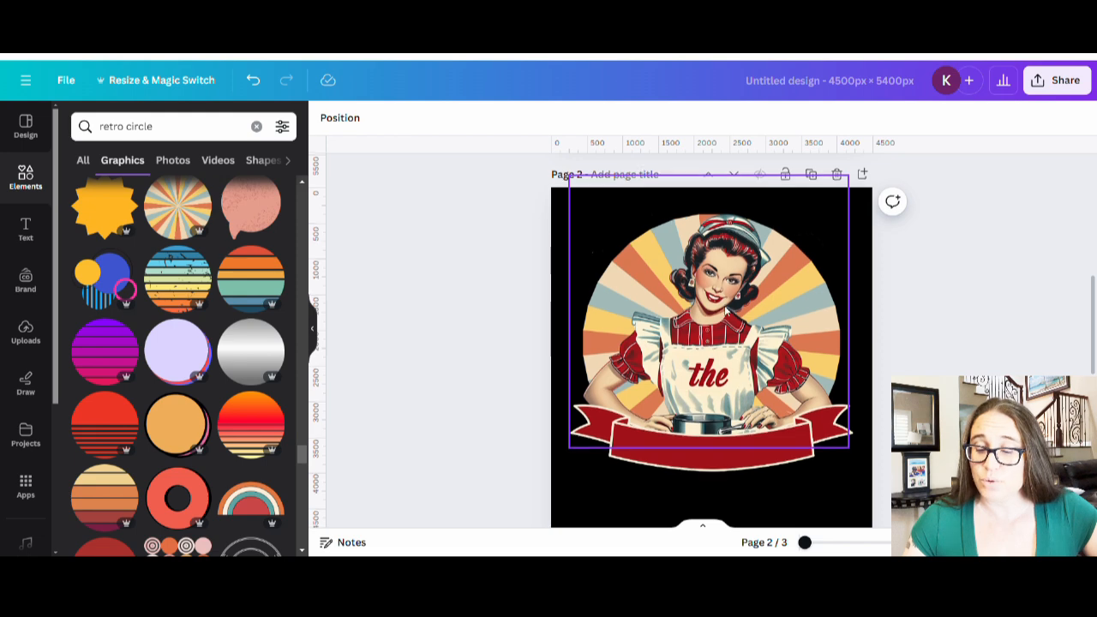
{"action": "scroll", "coordinate": [743, 326], "scroll_direction": "down", "scroll_amount": 5}
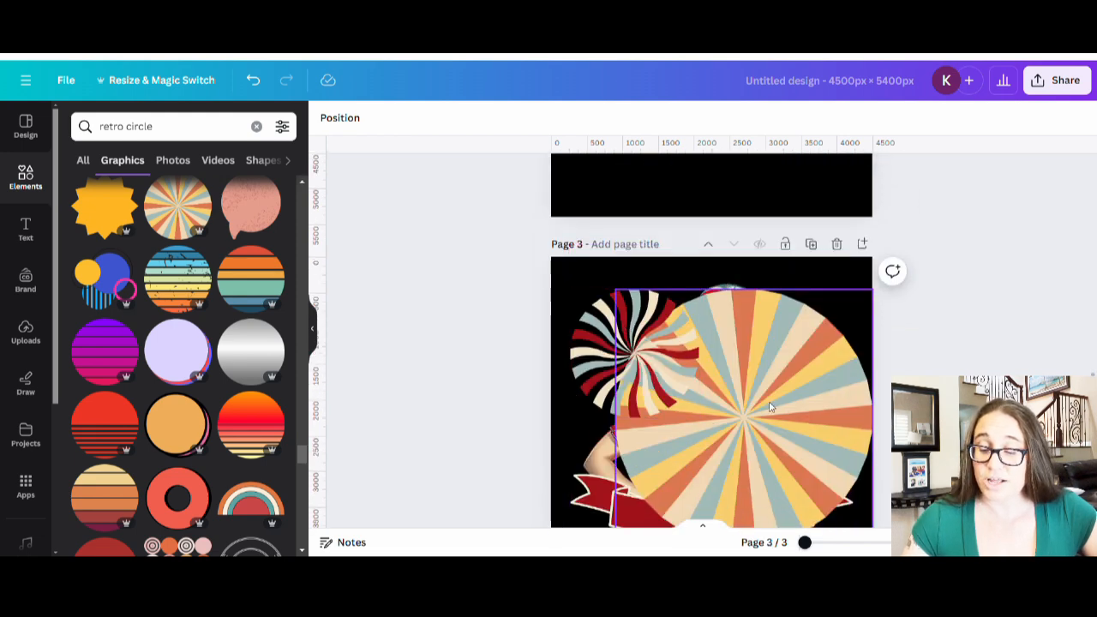
- Drag the sunburst off page 3, then enlarge the swirl and centre it on the page
{"action": "left_click_drag", "start_coordinate": [792, 426], "coordinate": [453, 340]}
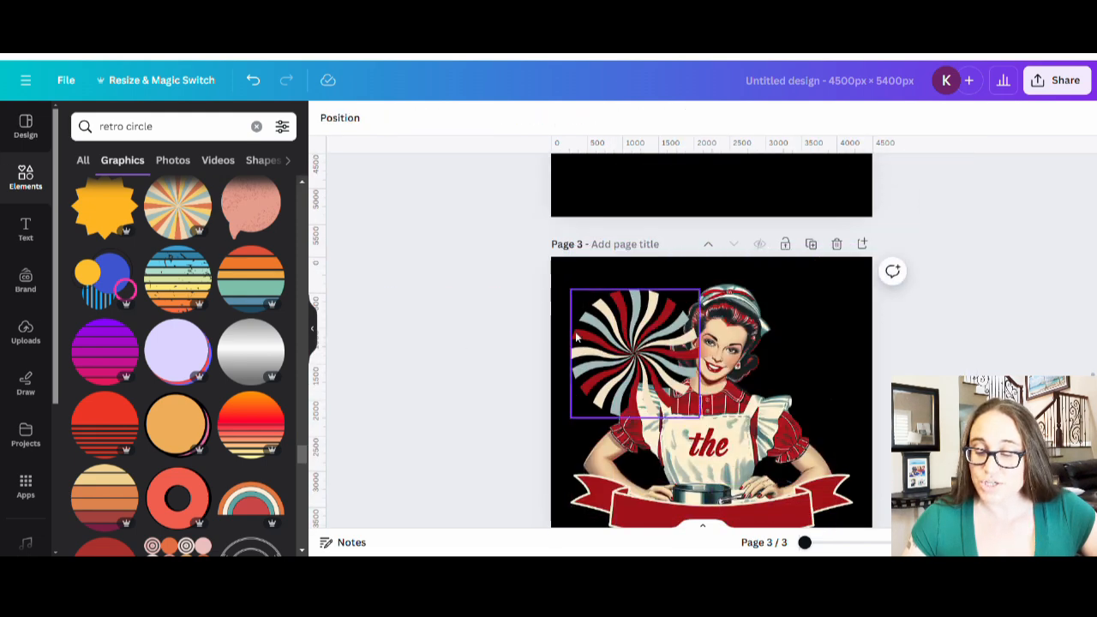
{"action": "left_click", "coordinate": [615, 352]}
{"action": "left_click_drag", "start_coordinate": [701, 420], "coordinate": [891, 546]}
{"action": "left_click_drag", "start_coordinate": [741, 336], "coordinate": [738, 318]}
{"action": "scroll", "coordinate": [738, 318], "scroll_direction": "down", "scroll_amount": 2}
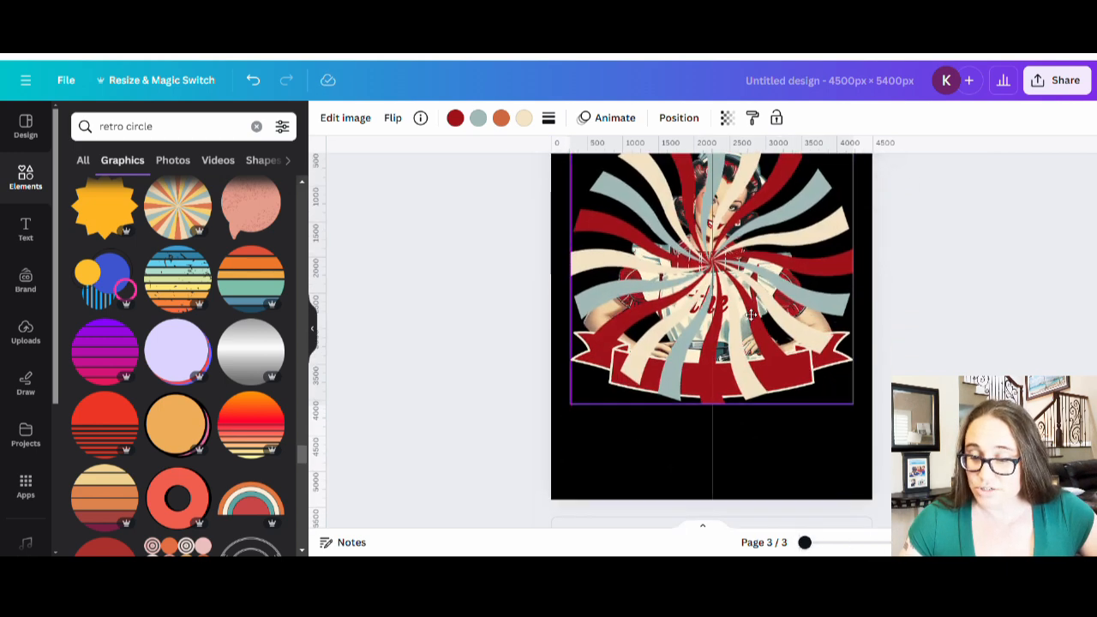
{"action": "scroll", "coordinate": [741, 319], "scroll_direction": "up", "scroll_amount": 3}
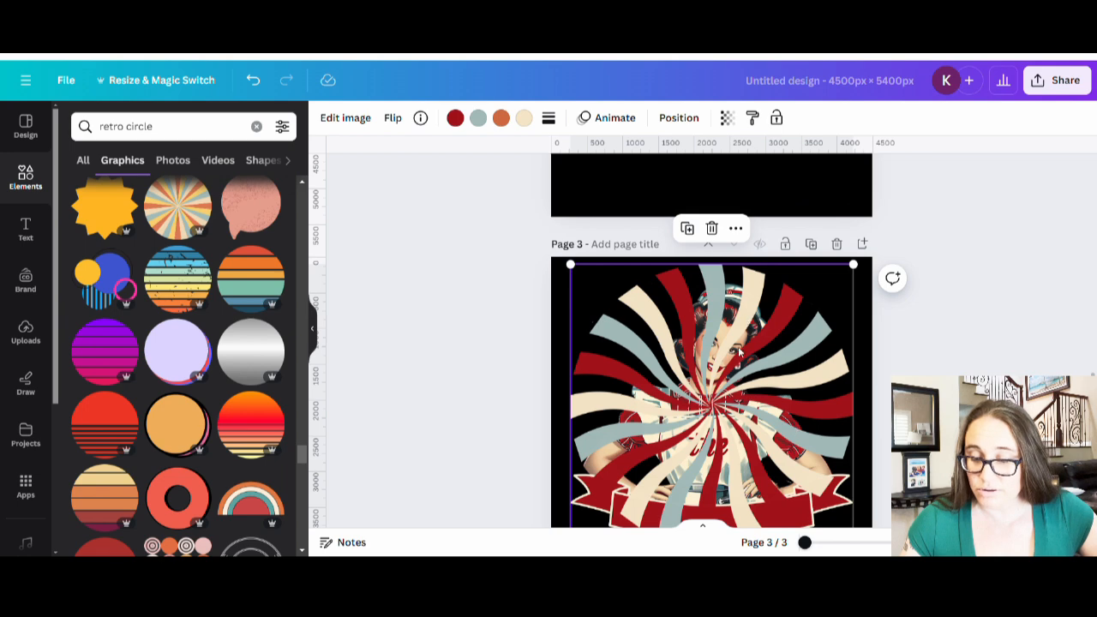
{"action": "scroll", "coordinate": [738, 350], "scroll_direction": "down", "scroll_amount": 1}
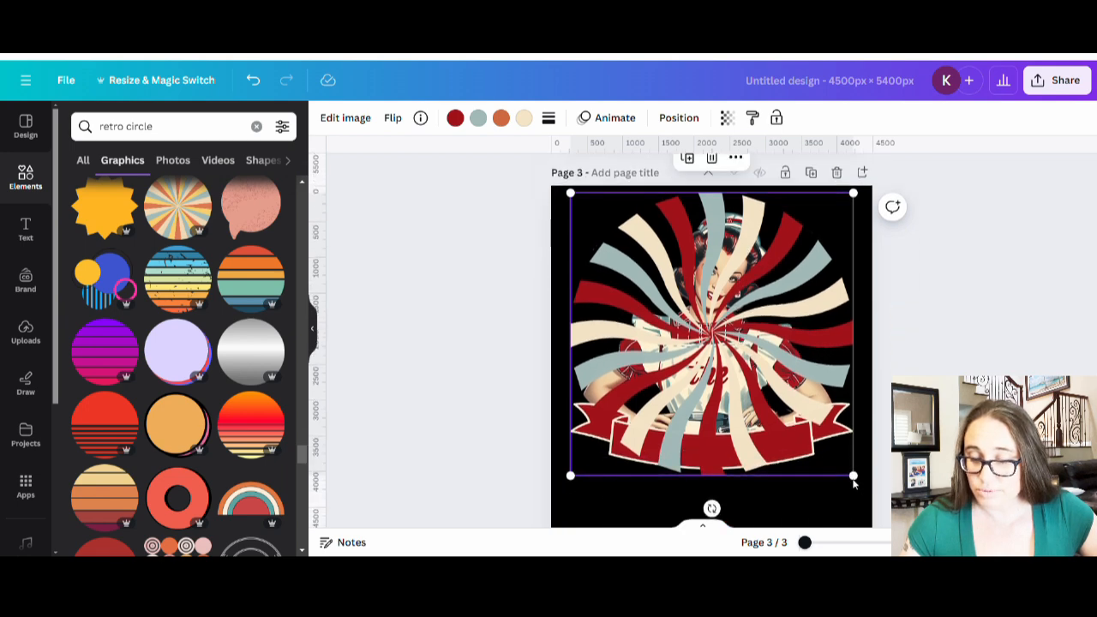
{"action": "left_click_drag", "start_coordinate": [859, 482], "coordinate": [867, 490]}
{"action": "left_click_drag", "start_coordinate": [782, 411], "coordinate": [786, 412]}
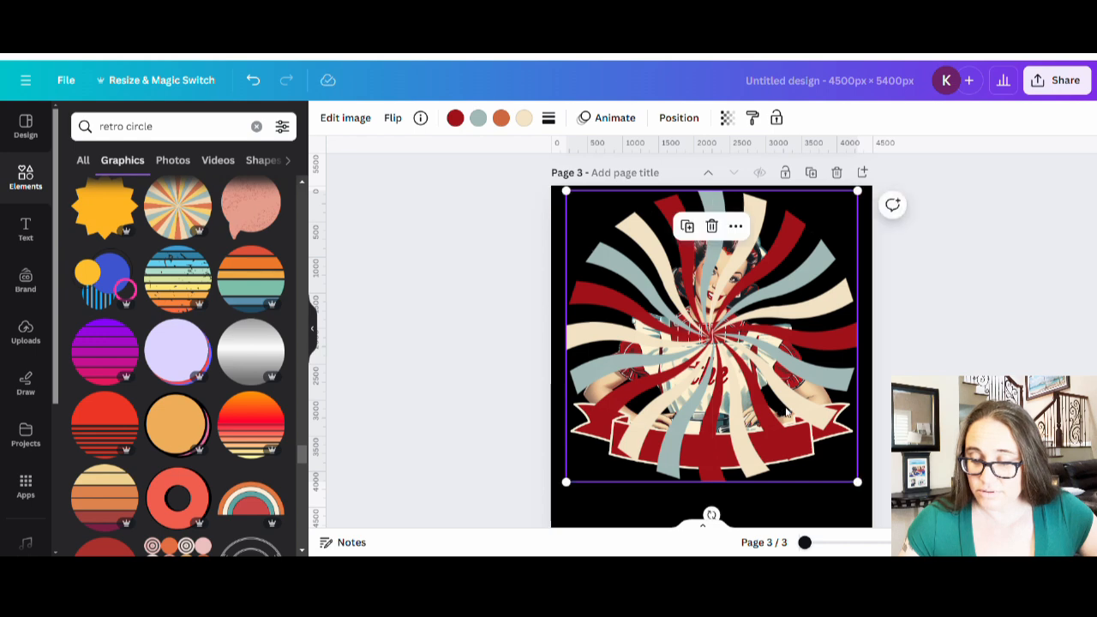
- Crop the swirl's bottom edge upward and apply the crop
{"action": "double_click", "coordinate": [791, 414]}
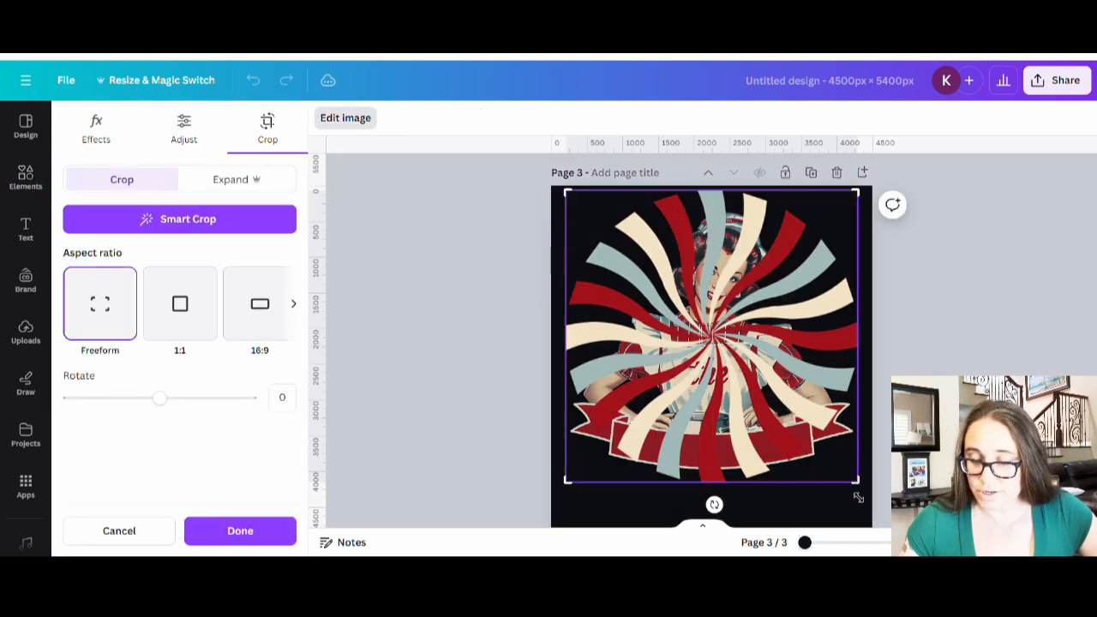
{"action": "left_click_drag", "start_coordinate": [862, 482], "coordinate": [869, 455]}
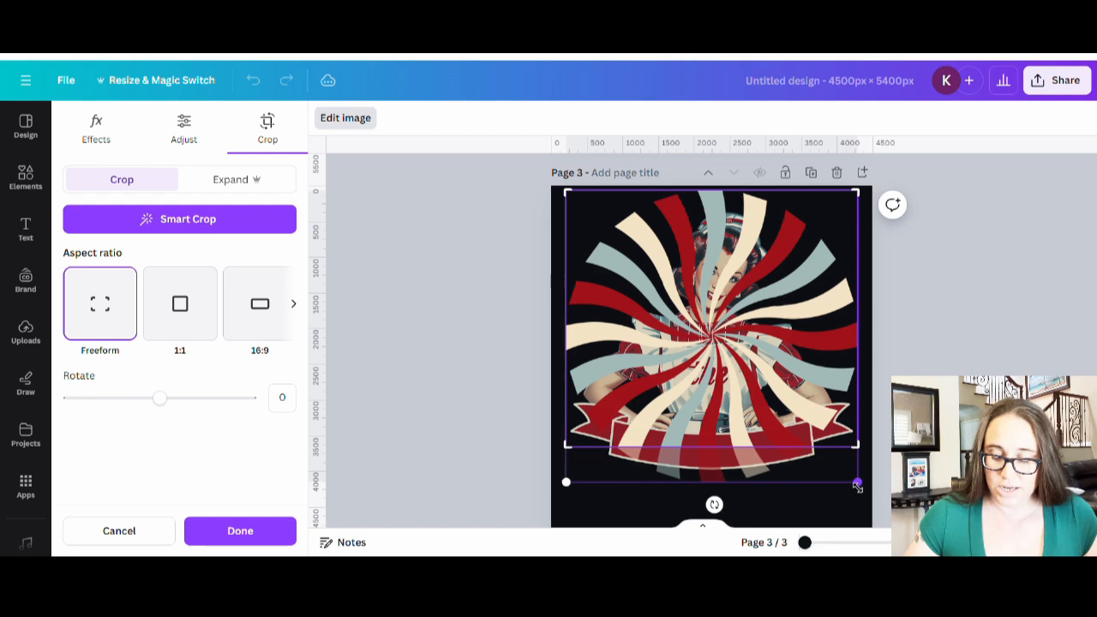
{"action": "left_click", "coordinate": [797, 518]}
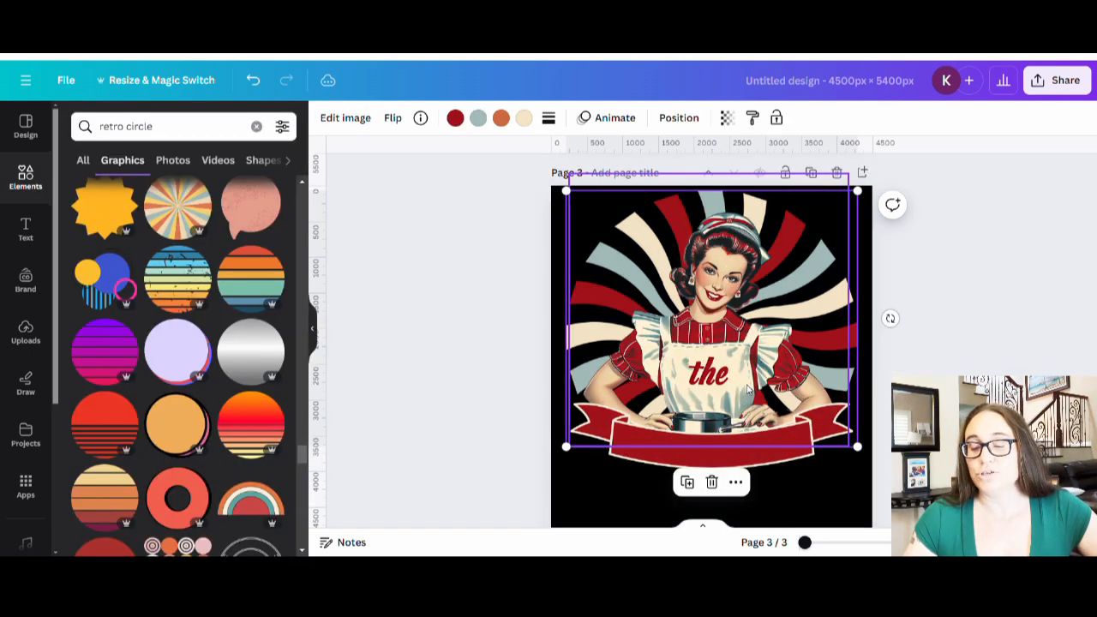
{"action": "left_click", "coordinate": [961, 345]}
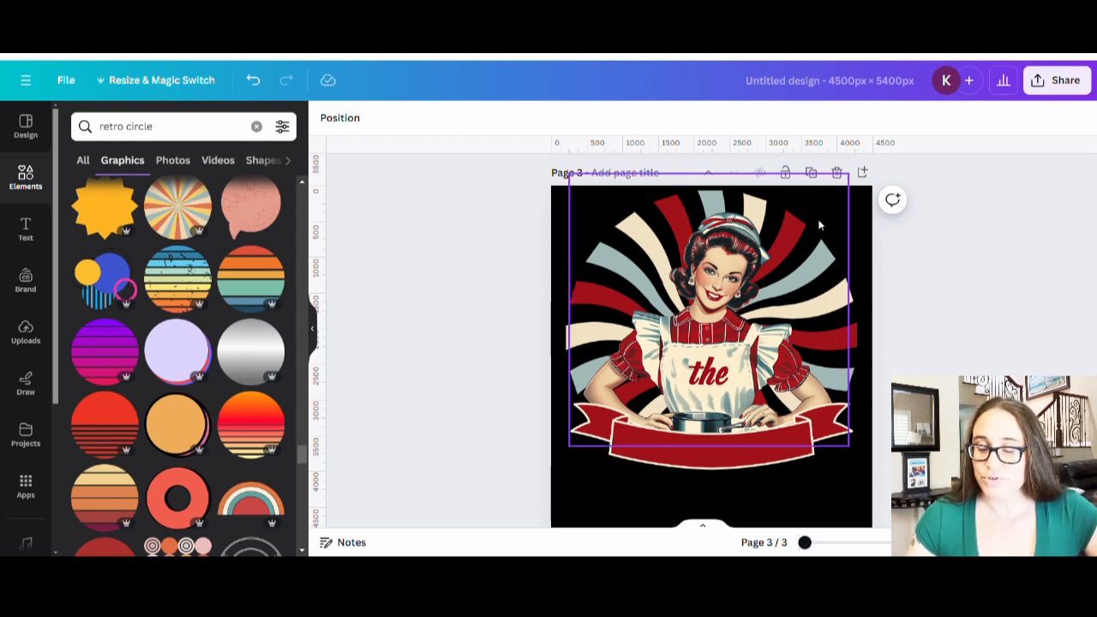
{"action": "scroll", "coordinate": [796, 353], "scroll_direction": "up", "scroll_amount": 5}
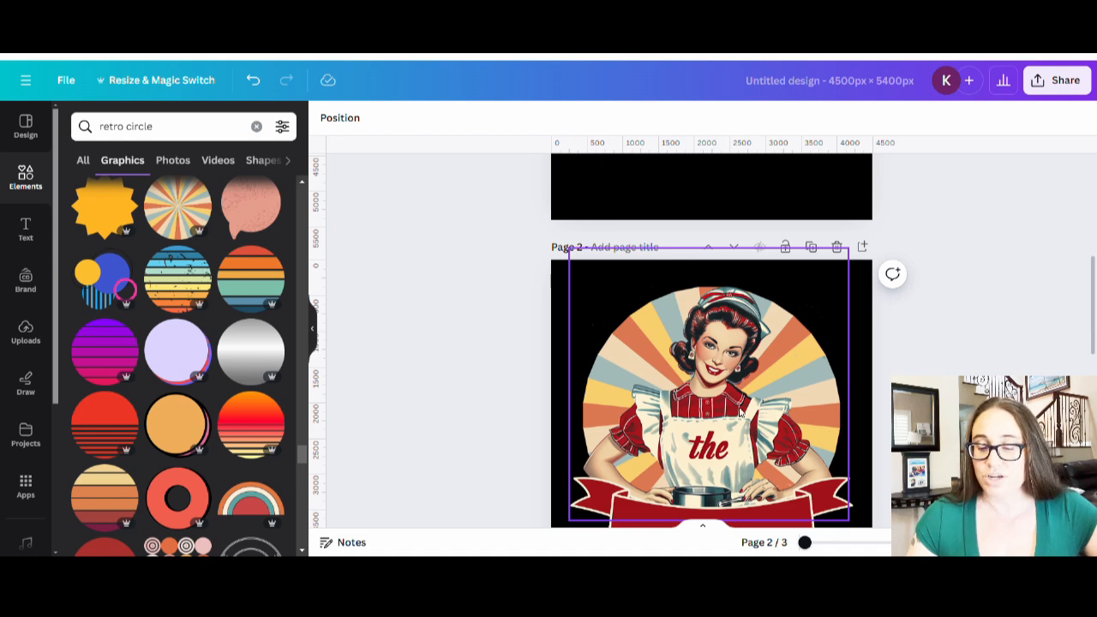
{"action": "scroll", "coordinate": [809, 443], "scroll_direction": "up", "scroll_amount": 4}
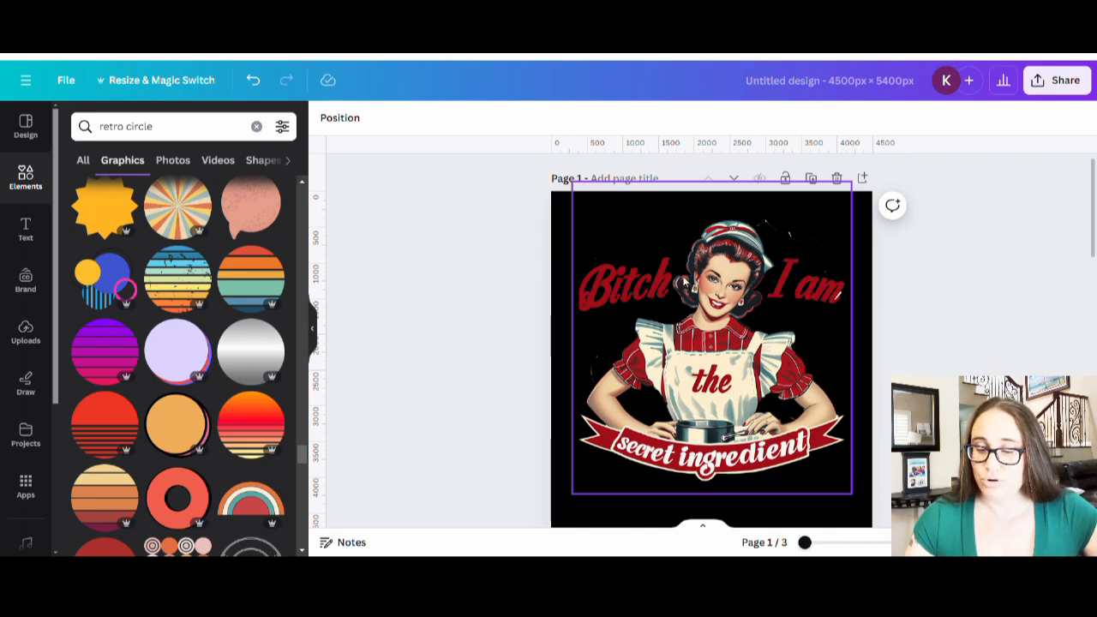
{"action": "scroll", "coordinate": [815, 282], "scroll_direction": "down", "scroll_amount": 5}
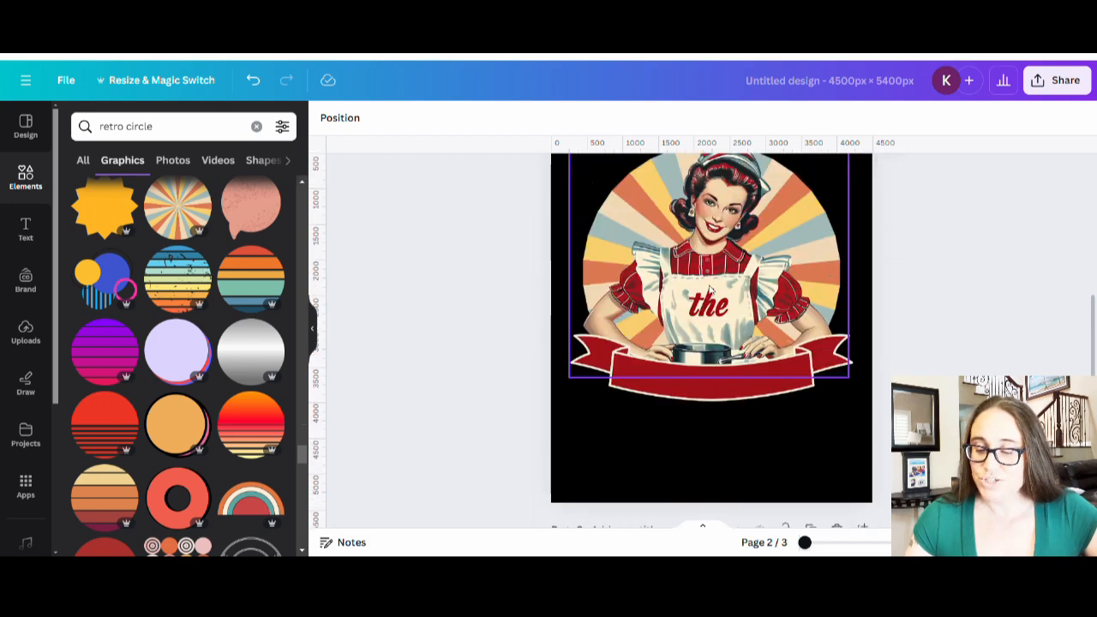
{"action": "scroll", "coordinate": [735, 319], "scroll_direction": "up", "scroll_amount": 1}
{"action": "scroll", "coordinate": [759, 331], "scroll_direction": "down", "scroll_amount": 6}
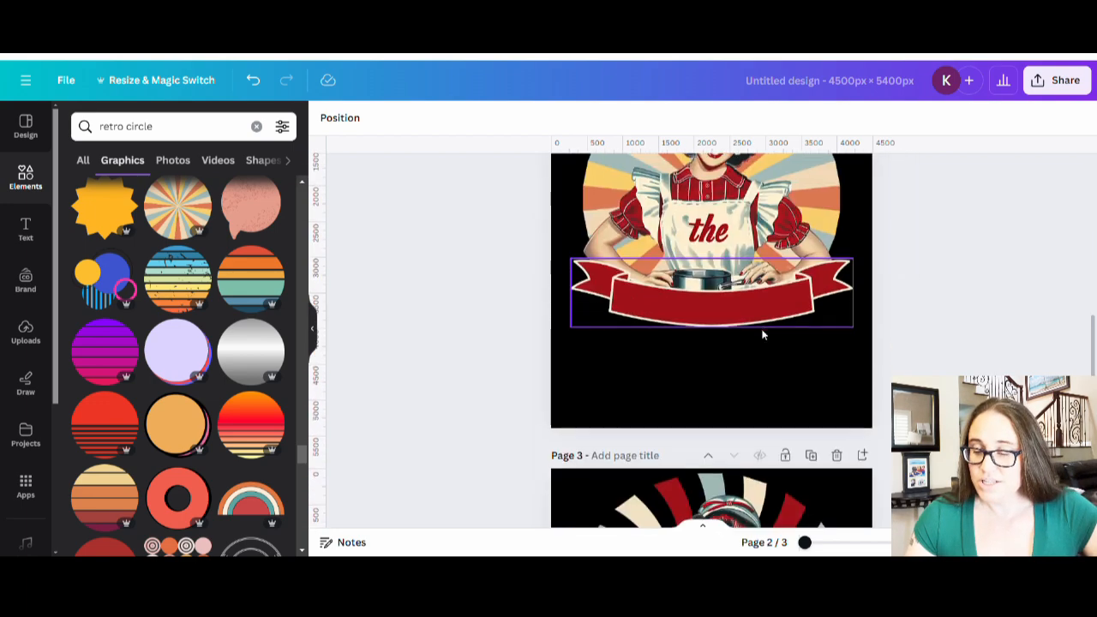
- Undo the last change, shrink and reposition the swirl, and send it behind the woman
{"action": "left_click", "coordinate": [740, 392]}
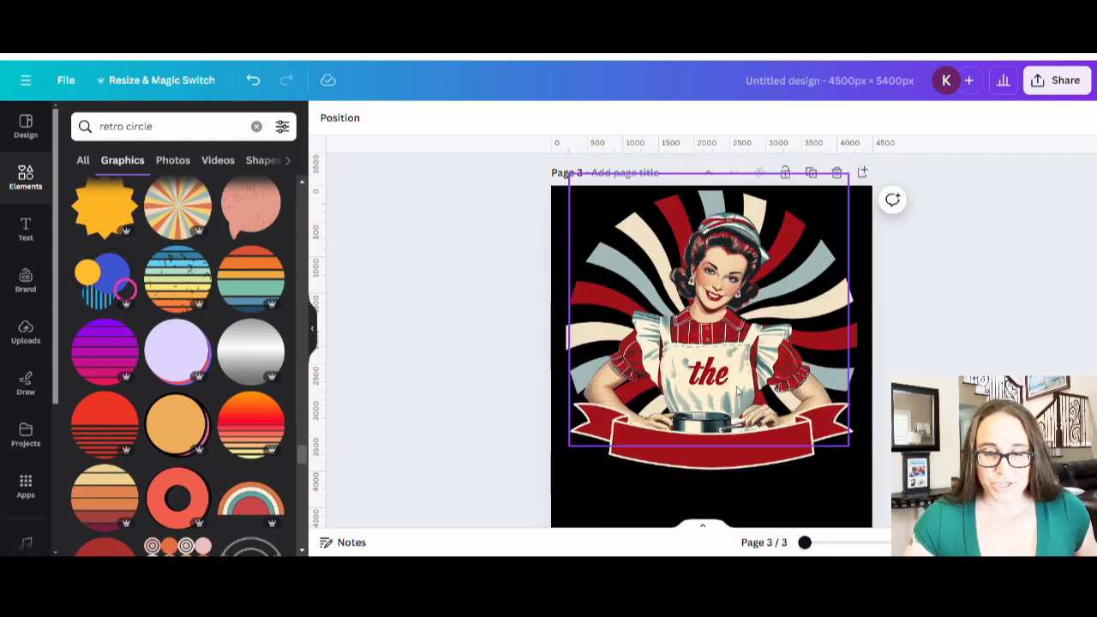
{"action": "left_click", "coordinate": [855, 330]}
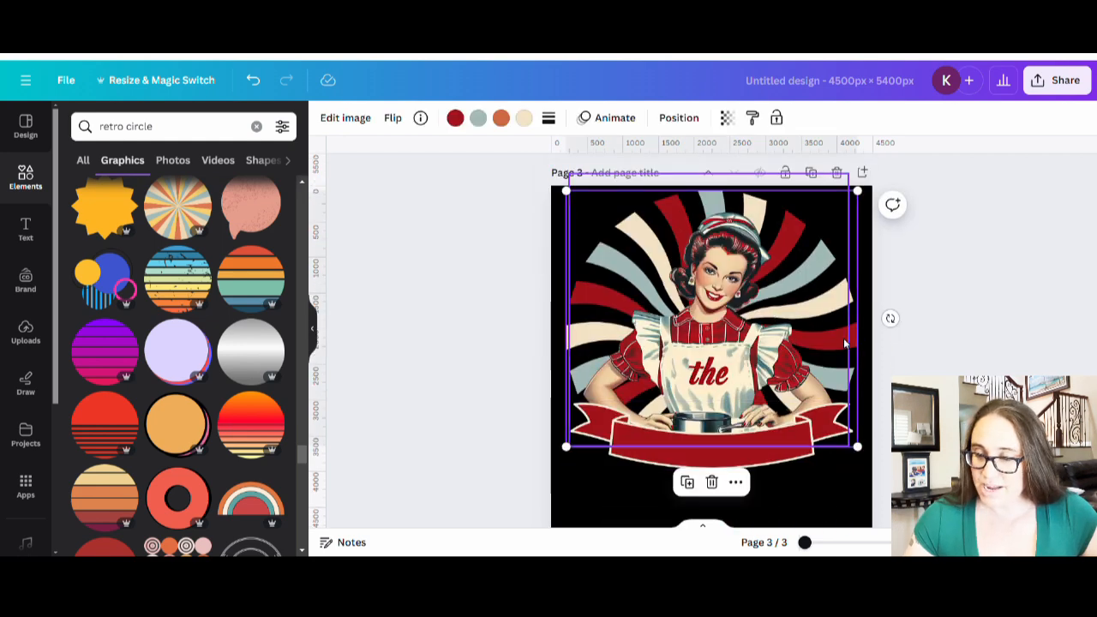
{"action": "left_click", "coordinate": [254, 80]}
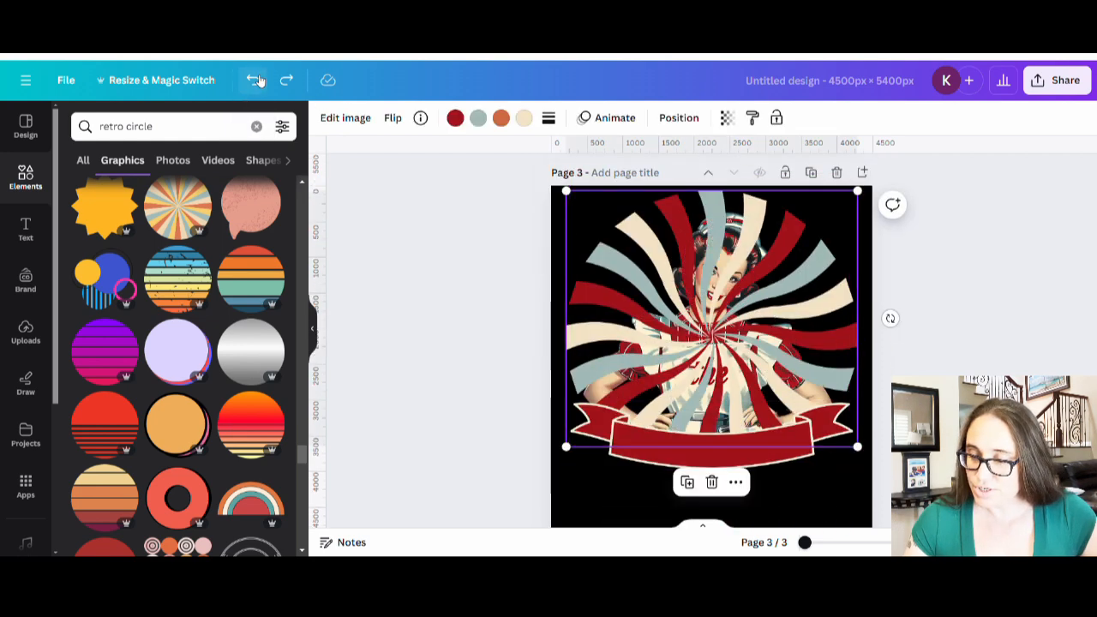
{"action": "left_click_drag", "start_coordinate": [857, 190], "coordinate": [819, 223]}
{"action": "left_click_drag", "start_coordinate": [688, 342], "coordinate": [713, 340]}
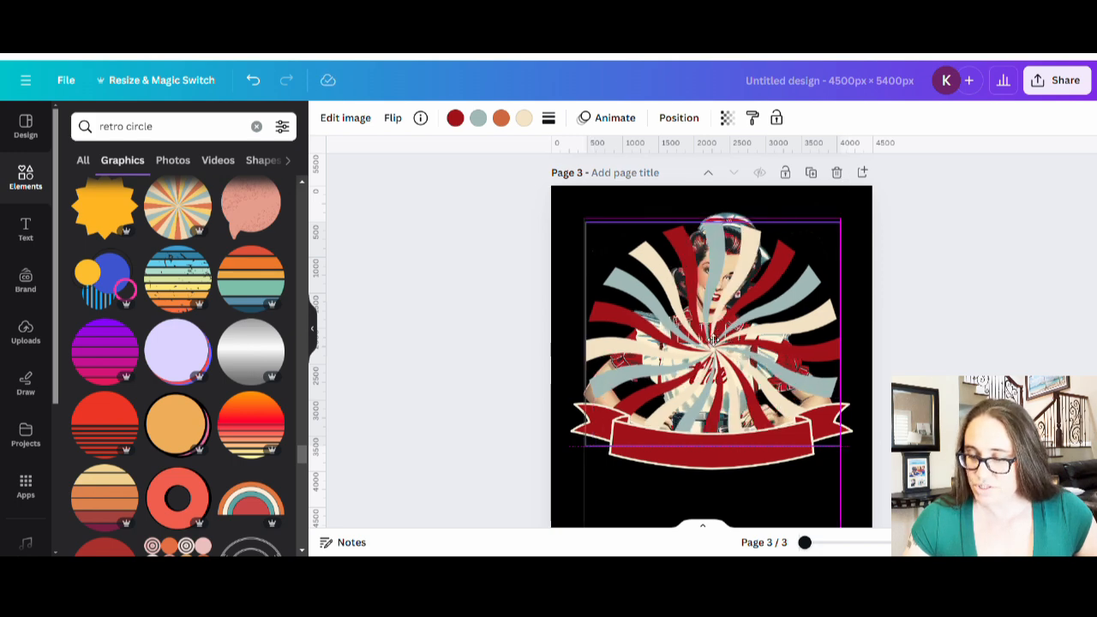
{"action": "left_click_drag", "start_coordinate": [713, 340], "coordinate": [712, 337]}
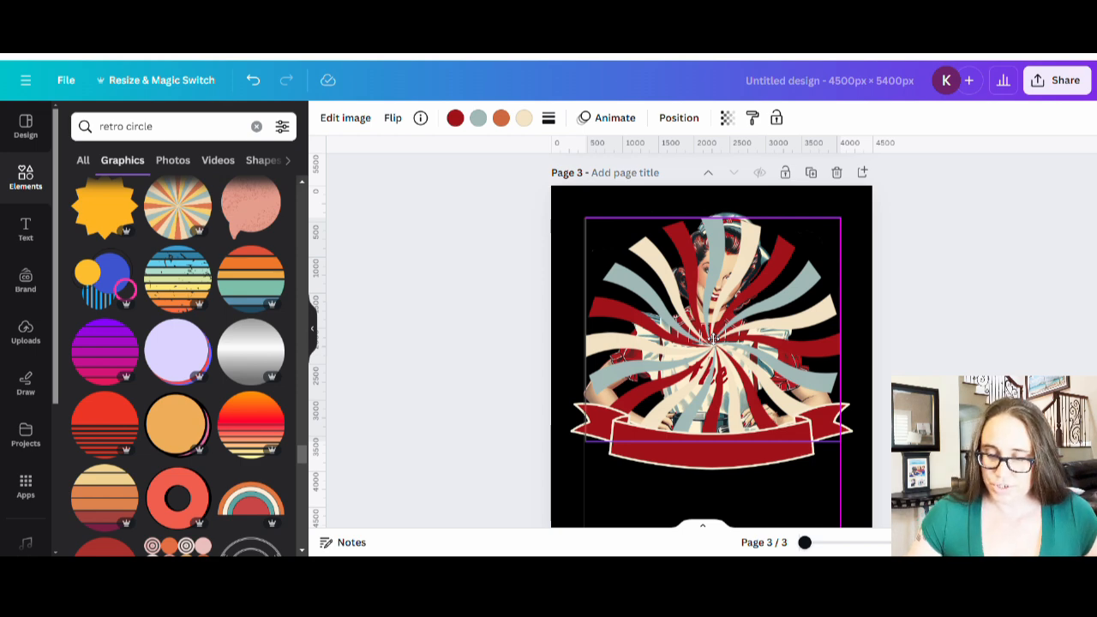
{"action": "left_click_drag", "start_coordinate": [713, 338], "coordinate": [710, 338]}
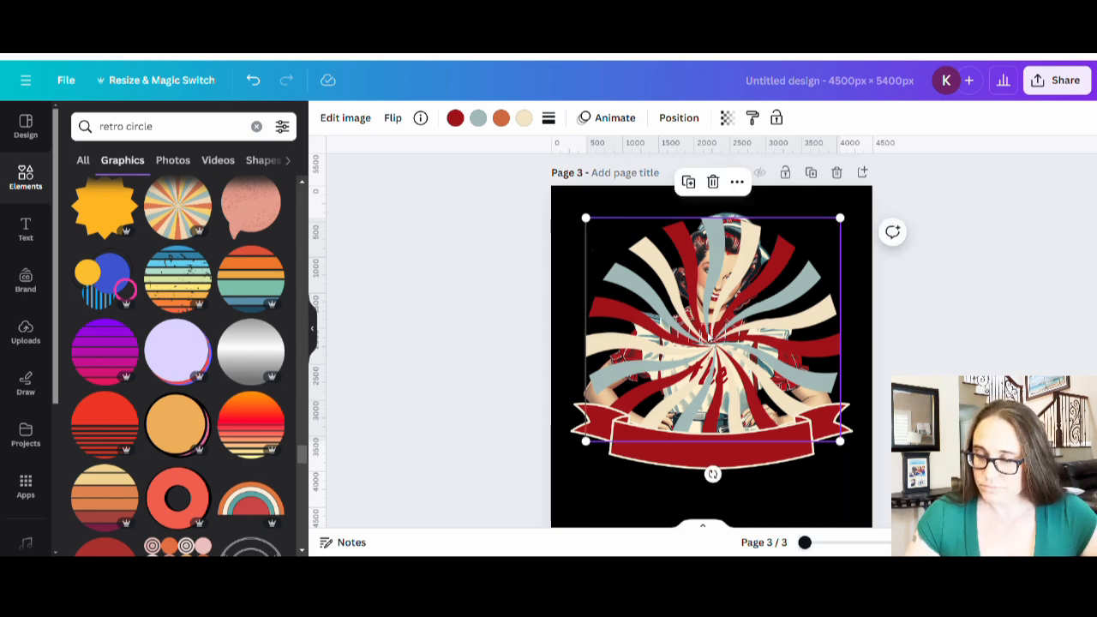
{"action": "key", "text": "ctrl+["}
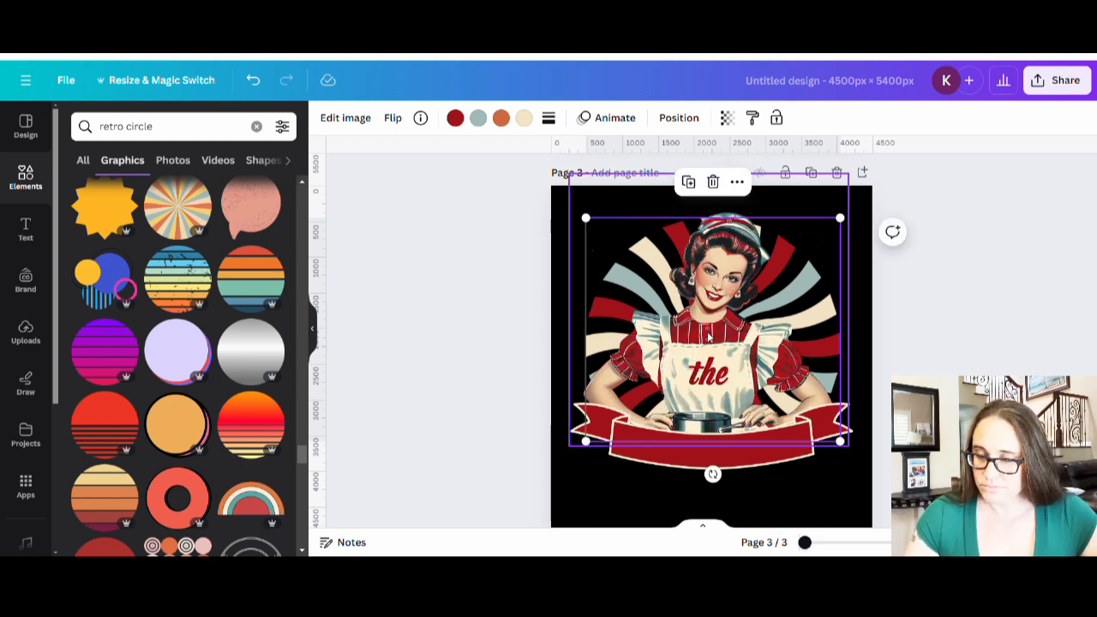
{"action": "left_click", "coordinate": [1015, 332]}
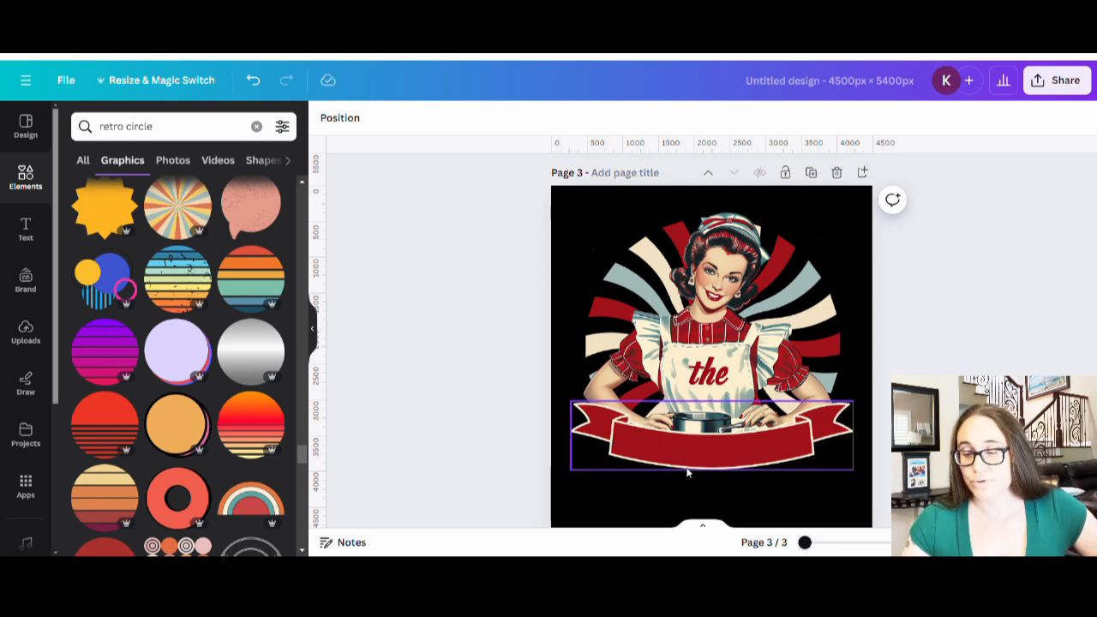
- Delete the old sunburst page, then select the swirl design now on page 2
{"action": "scroll", "coordinate": [845, 373], "scroll_direction": "up", "scroll_amount": 5}
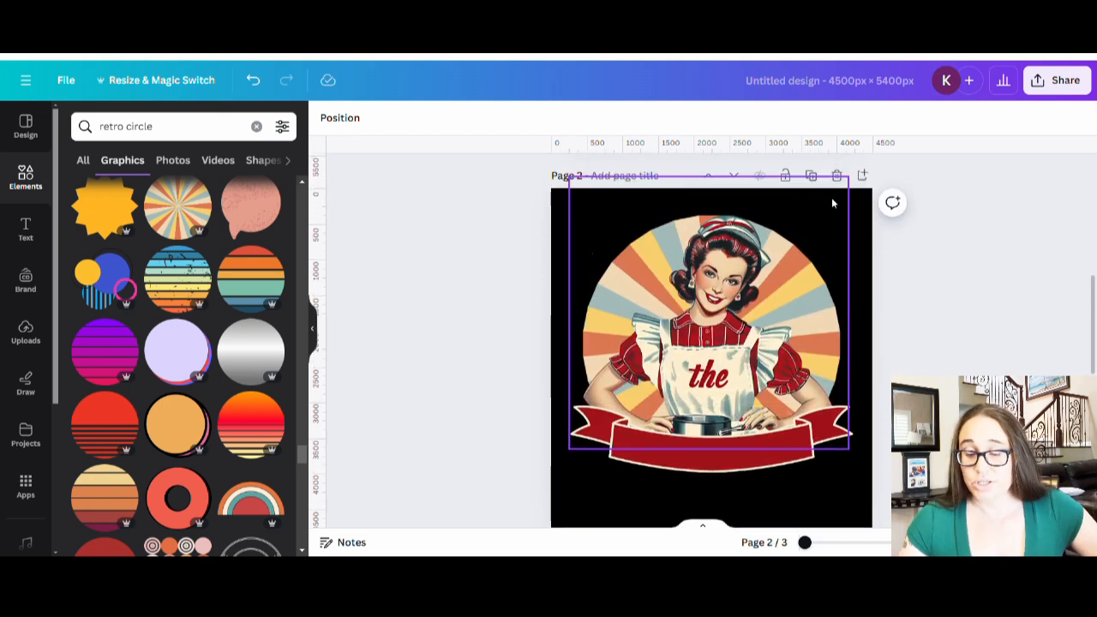
{"action": "left_click", "coordinate": [836, 175]}
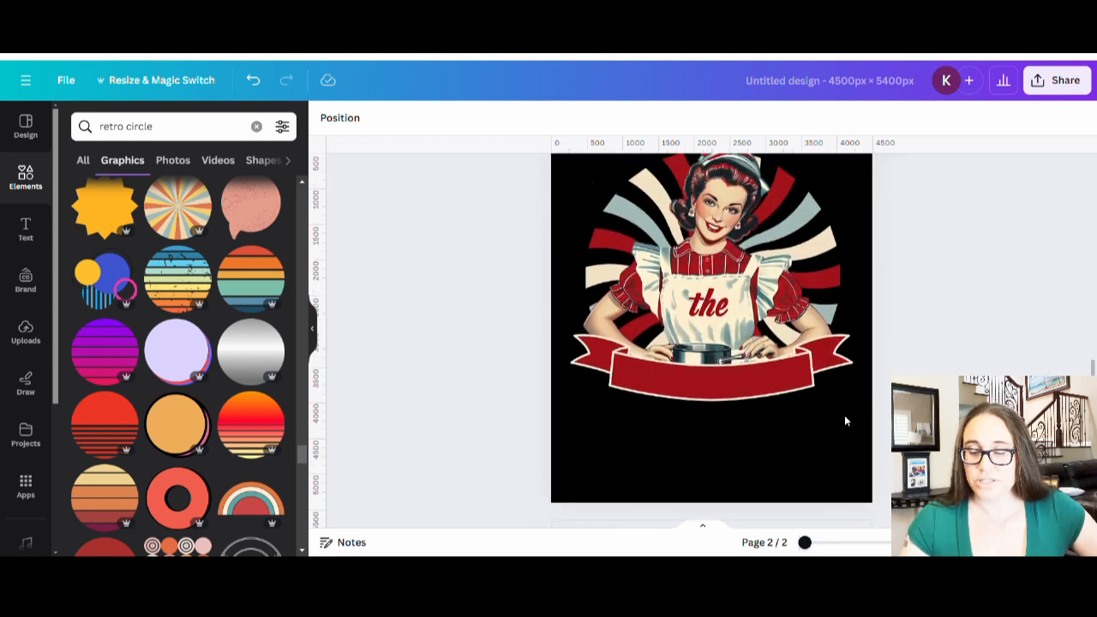
{"action": "scroll", "coordinate": [789, 442], "scroll_direction": "up", "scroll_amount": 5}
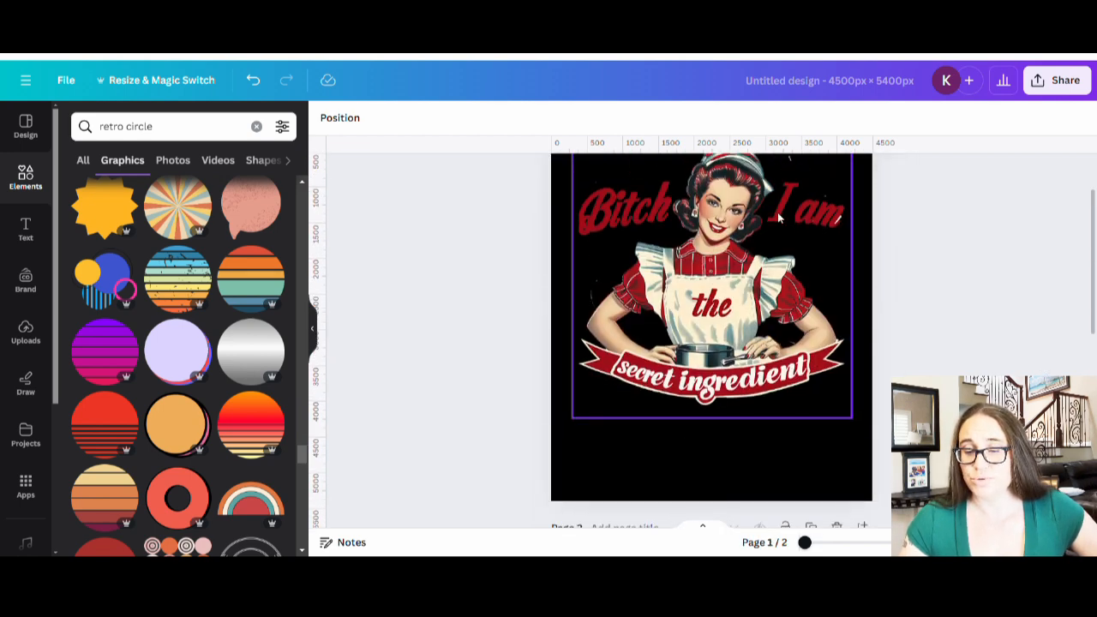
{"action": "scroll", "coordinate": [778, 219], "scroll_direction": "down", "scroll_amount": 1}
{"action": "scroll", "coordinate": [776, 304], "scroll_direction": "up", "scroll_amount": 2}
{"action": "scroll", "coordinate": [776, 304], "scroll_direction": "down", "scroll_amount": 5}
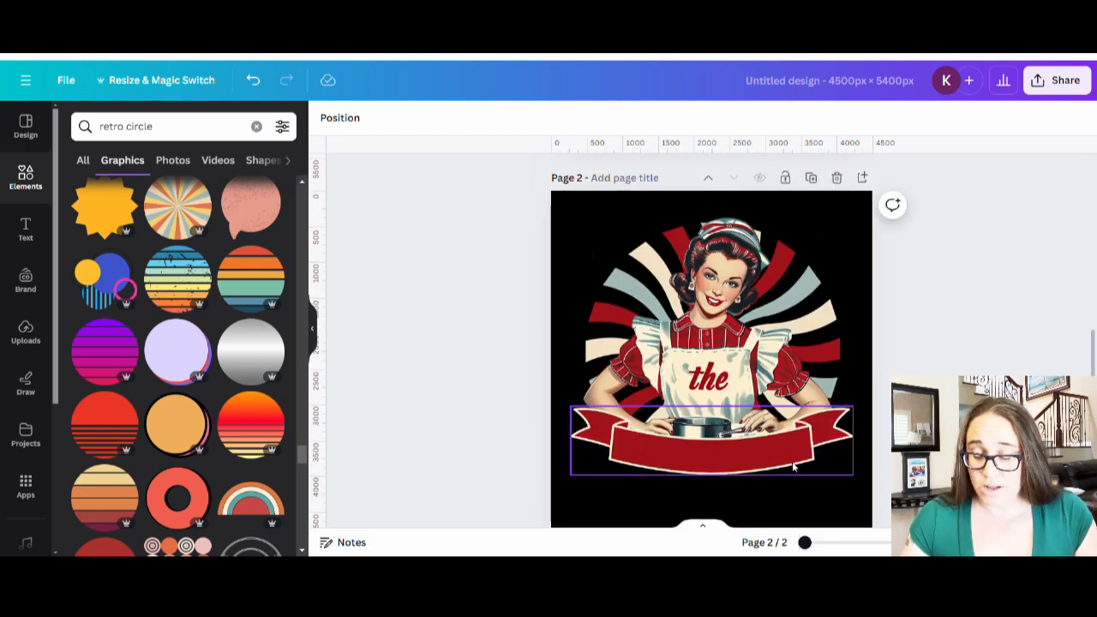
{"action": "left_click", "coordinate": [773, 504]}
- Add a 'Bitch' text box, enlarge it toward the upper left, and colour it cream
{"action": "key", "text": "t"}
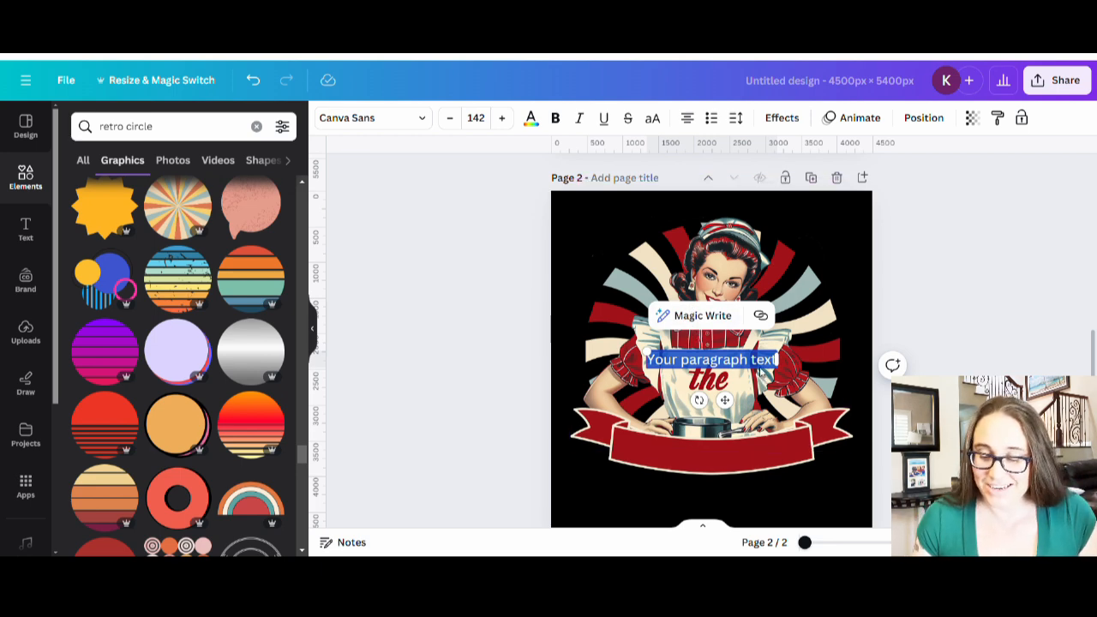
{"action": "type", "text": "Bitch"}
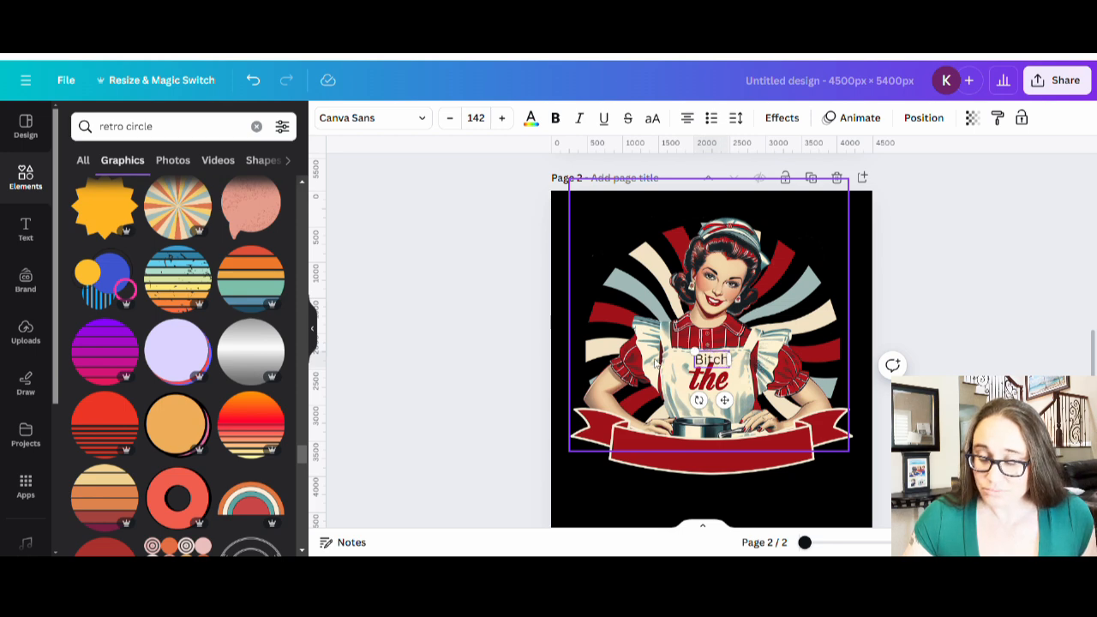
{"action": "left_click_drag", "start_coordinate": [695, 352], "coordinate": [603, 306]}
{"action": "left_click", "coordinate": [883, 403]}
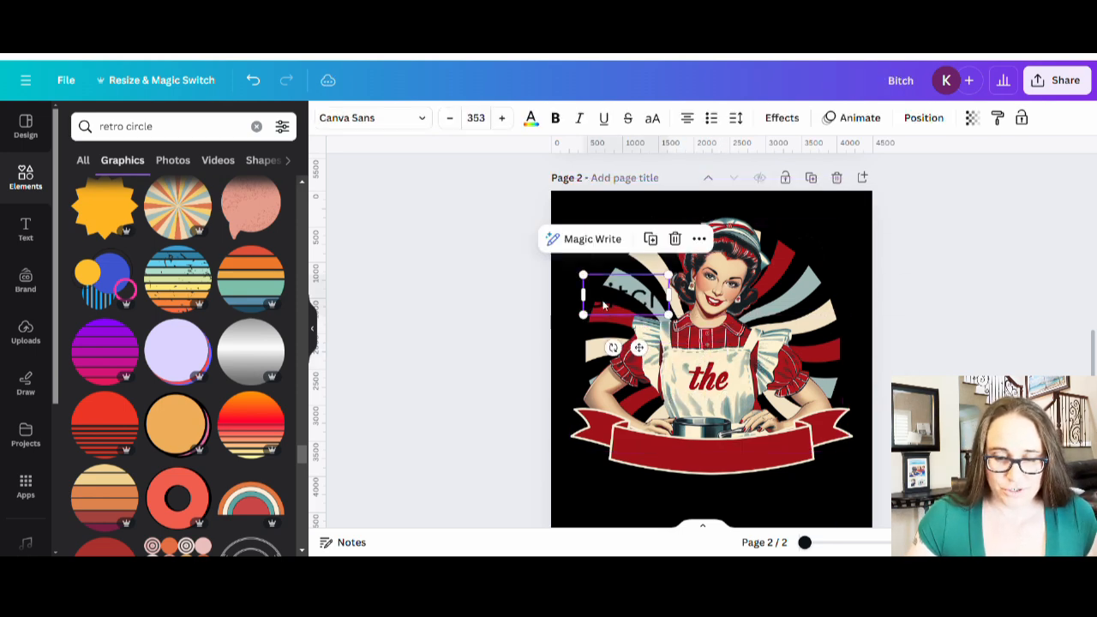
{"action": "left_click", "coordinate": [530, 117]}
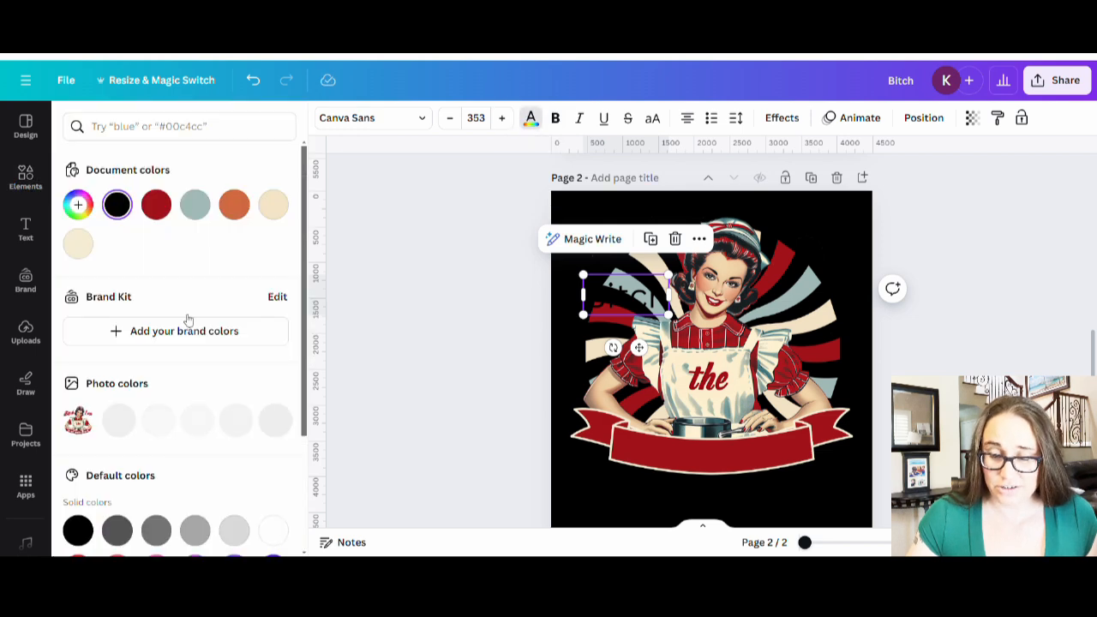
{"action": "left_click", "coordinate": [273, 206]}
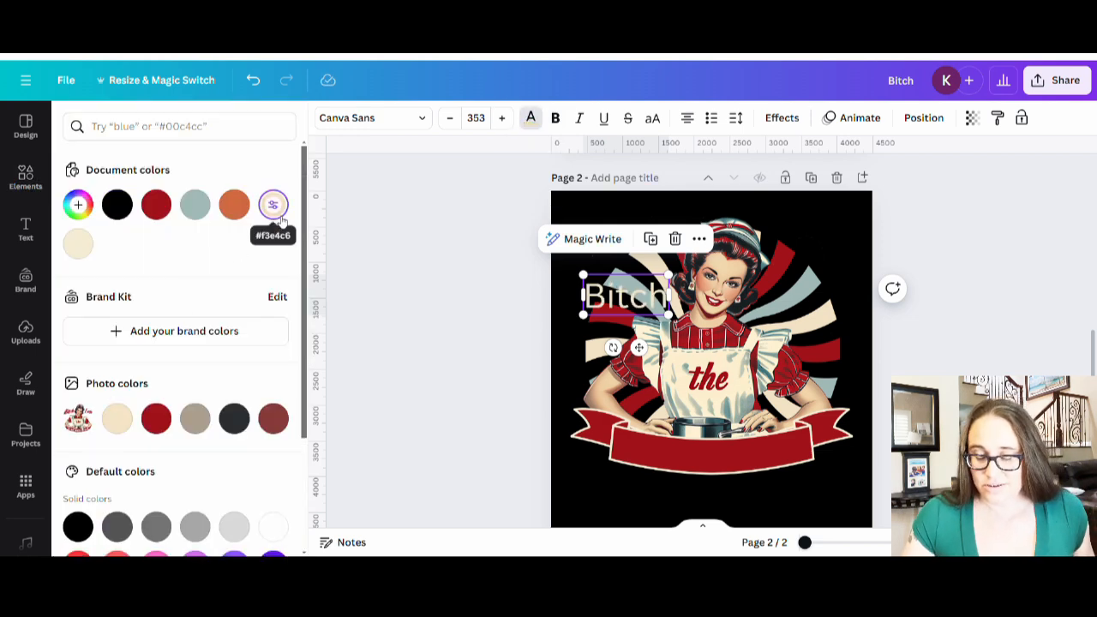
{"action": "left_click", "coordinate": [477, 325]}
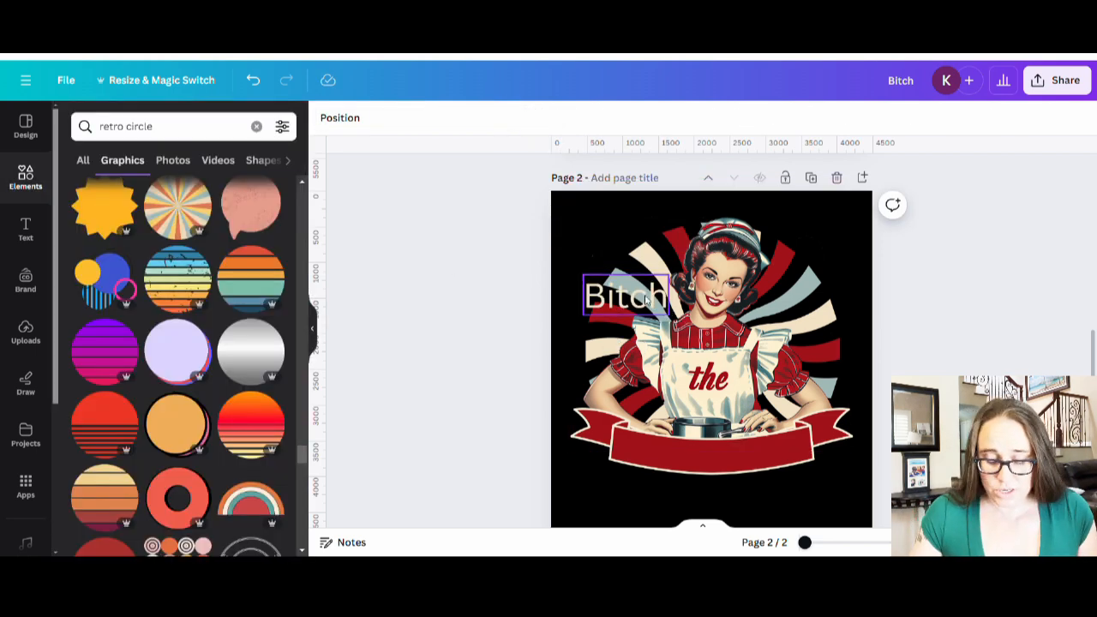
- Add an 'I Am' text box and move it to the upper right beside the woman's head
{"action": "key", "text": "t"}
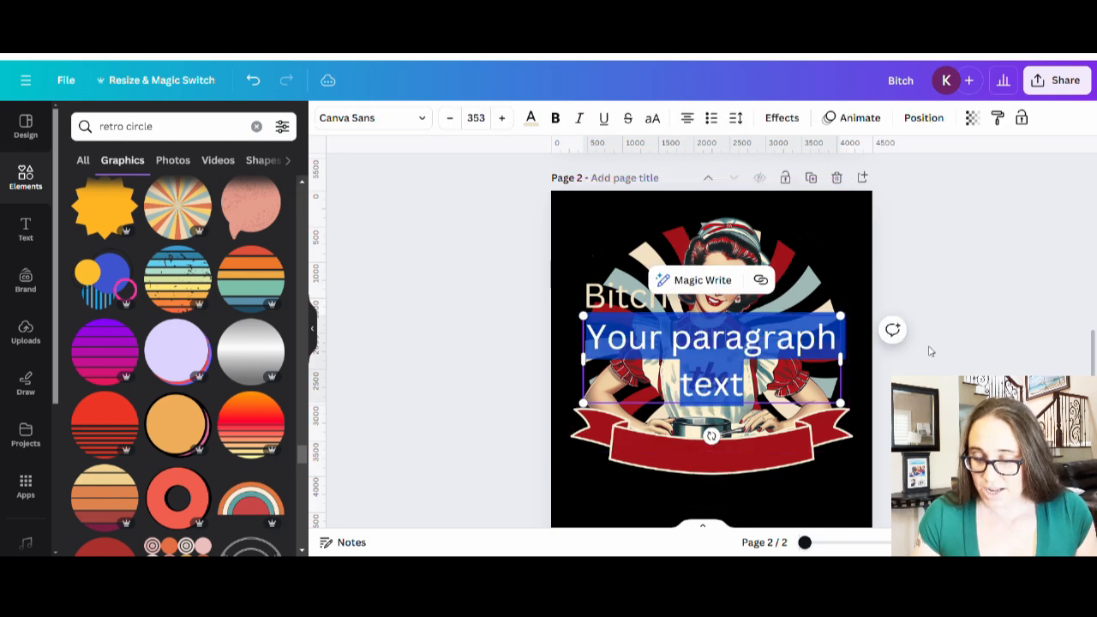
{"action": "key", "text": "BackSpace"}
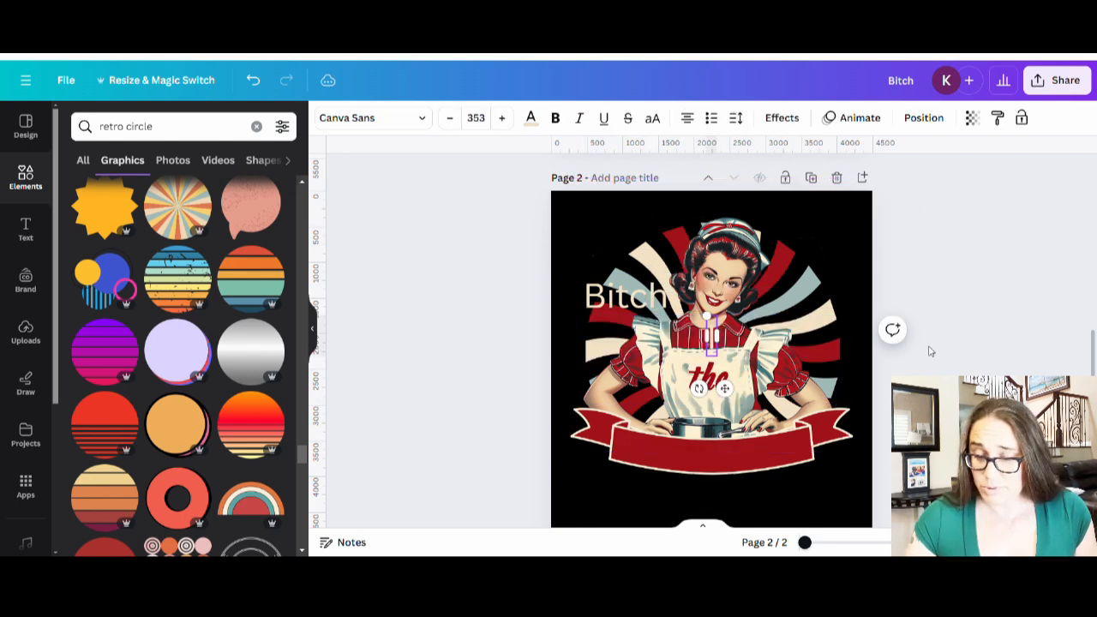
{"action": "type", "text": "I Am"}
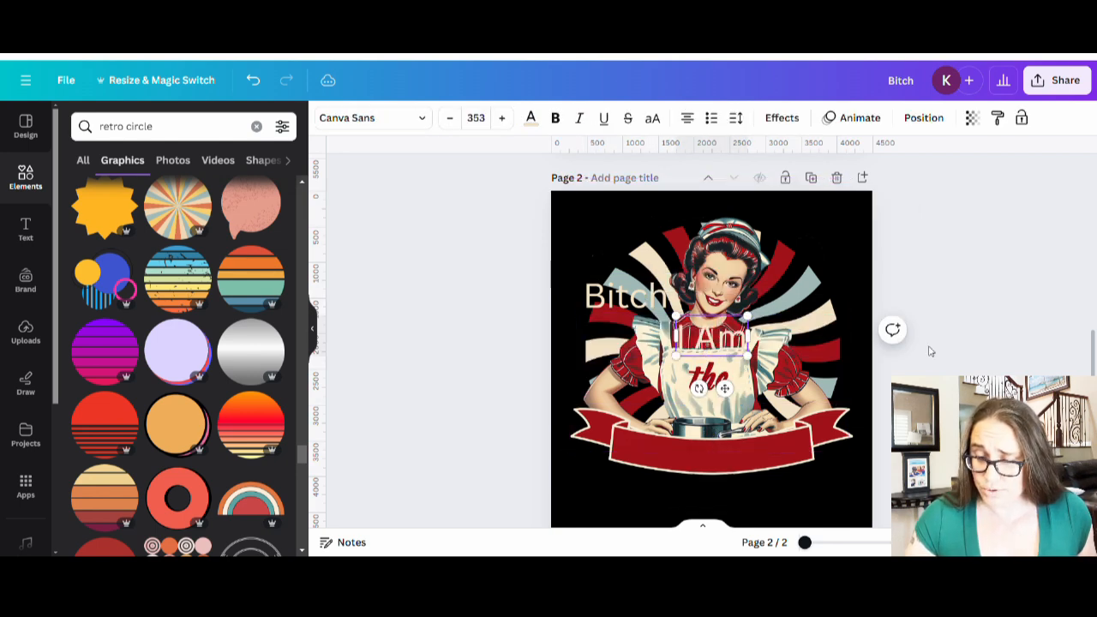
{"action": "left_click", "coordinate": [999, 269]}
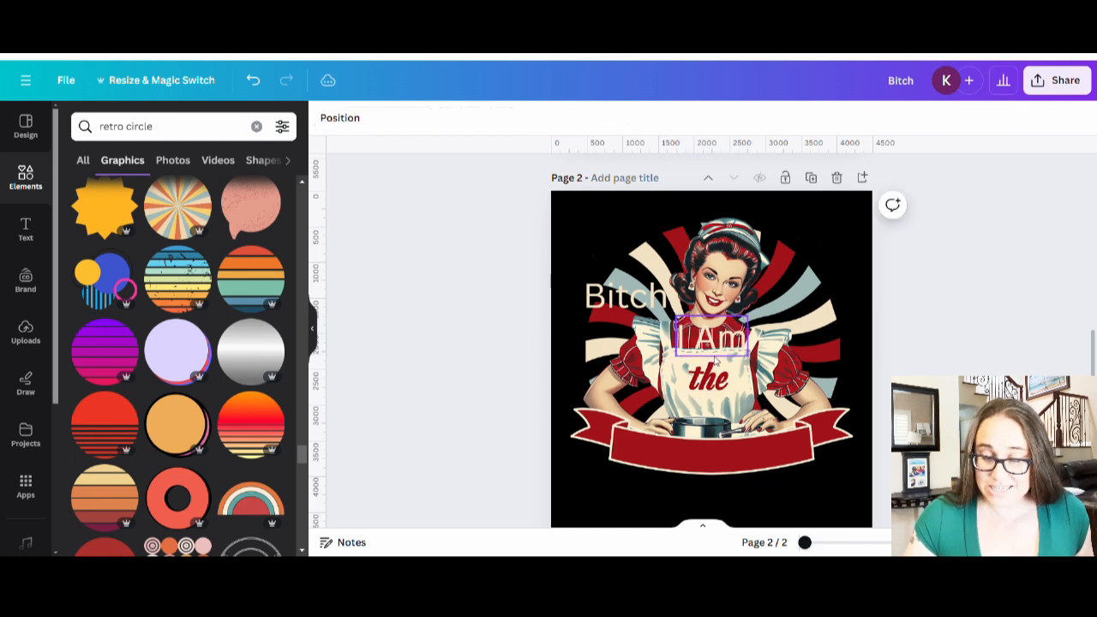
{"action": "left_click_drag", "start_coordinate": [715, 360], "coordinate": [809, 309]}
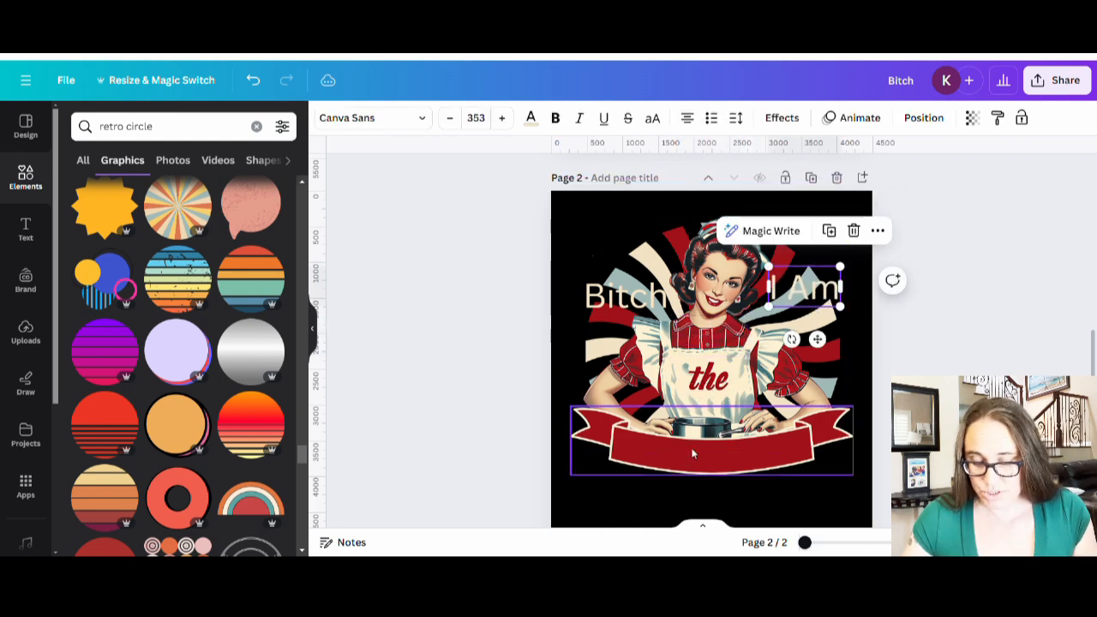
{"action": "left_click", "coordinate": [724, 506]}
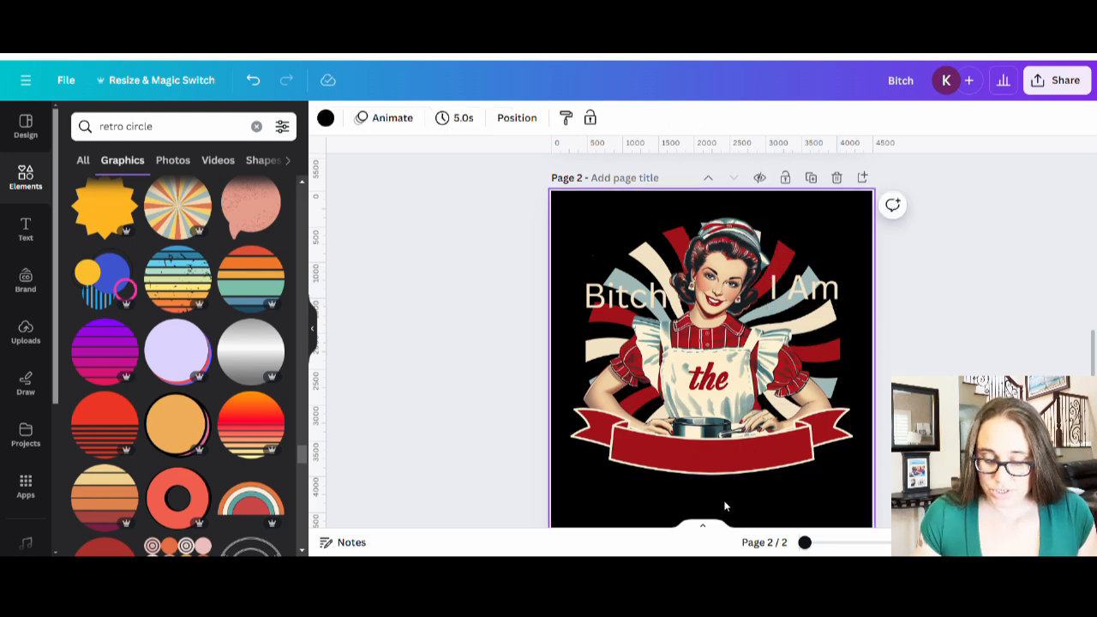
- Add a 'Secret Ingredient' text box and drag it down onto the red ribbon
{"action": "key", "text": "t"}
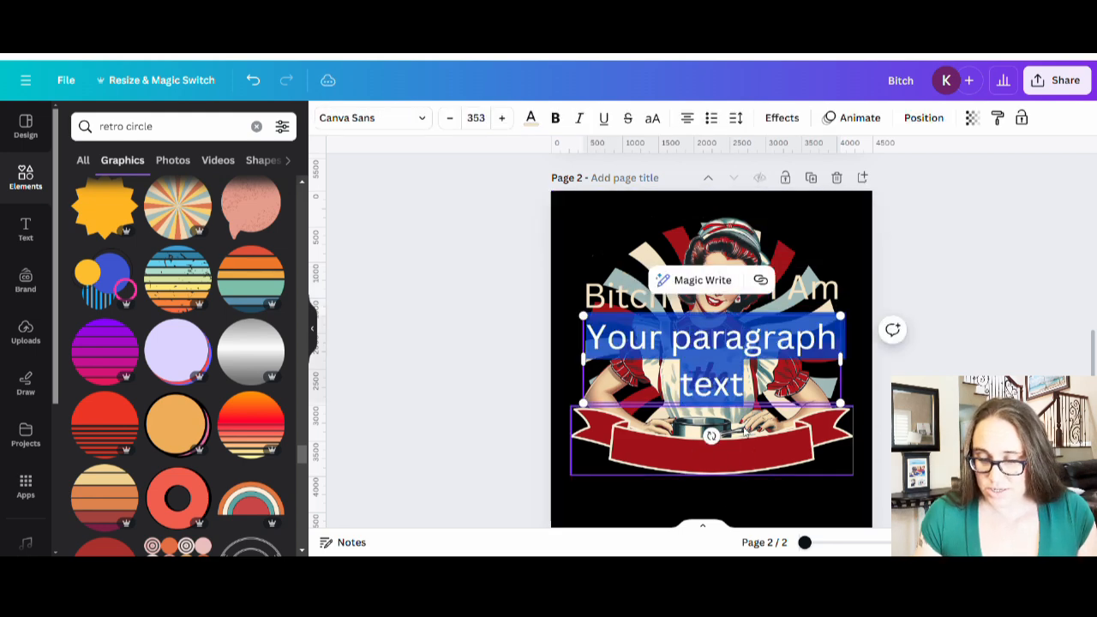
{"action": "type", "text": "The S"}
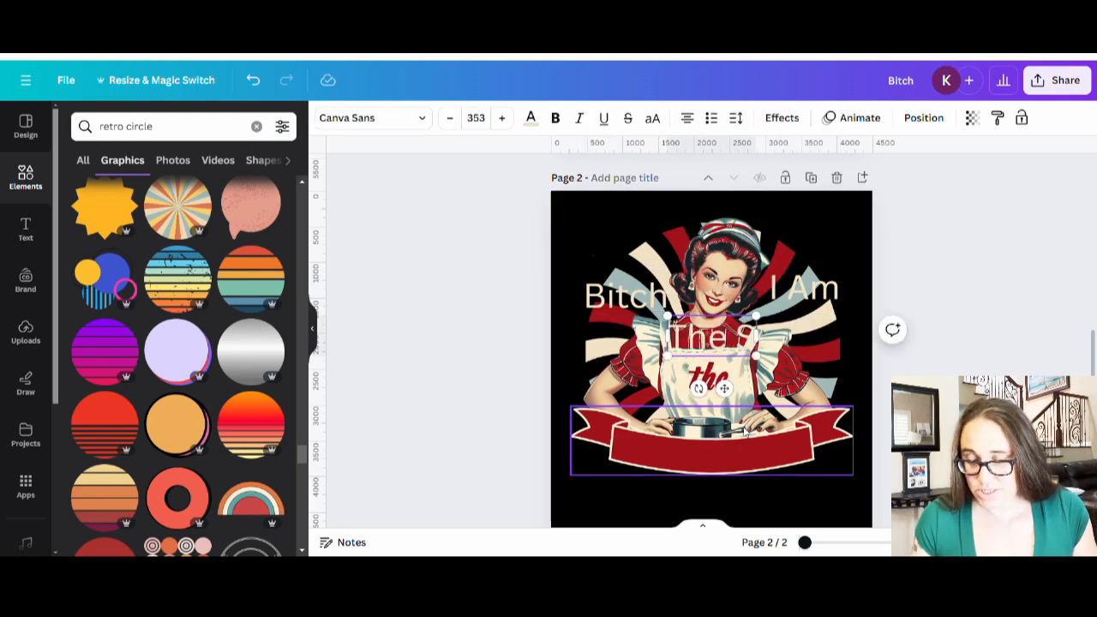
{"action": "type", "text": "ecret"}
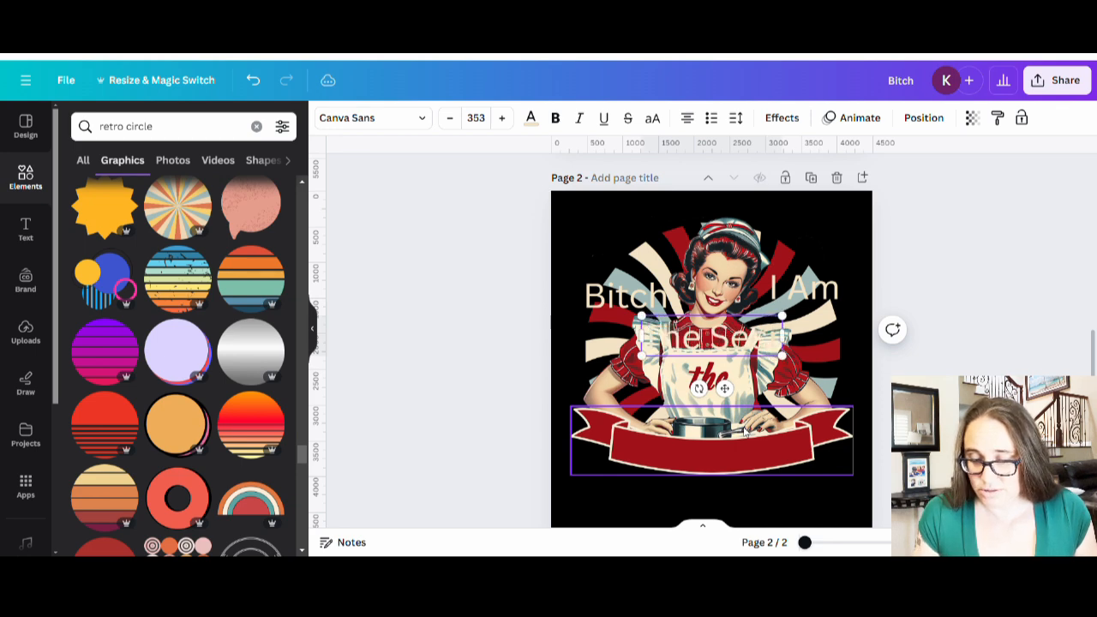
{"action": "key", "text": "BackSpace"}
{"action": "key", "text": "BackSpace"}
{"action": "key", "text": "BackSpace"}
{"action": "key", "text": "BackSpace"}
{"action": "key", "text": "BackSpace"}
{"action": "key", "text": "BackSpace"}
{"action": "key", "text": "BackSpace"}
{"action": "key", "text": "BackSpace"}
{"action": "key", "text": "BackSpace"}
{"action": "key", "text": "BackSpace"}
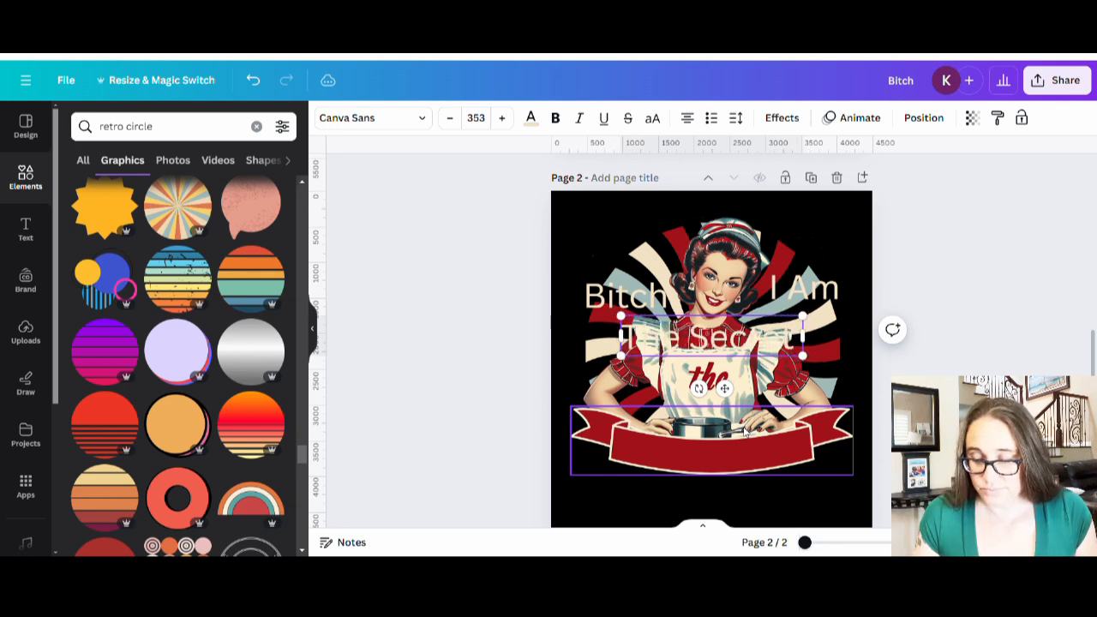
{"action": "type", "text": "Secret"}
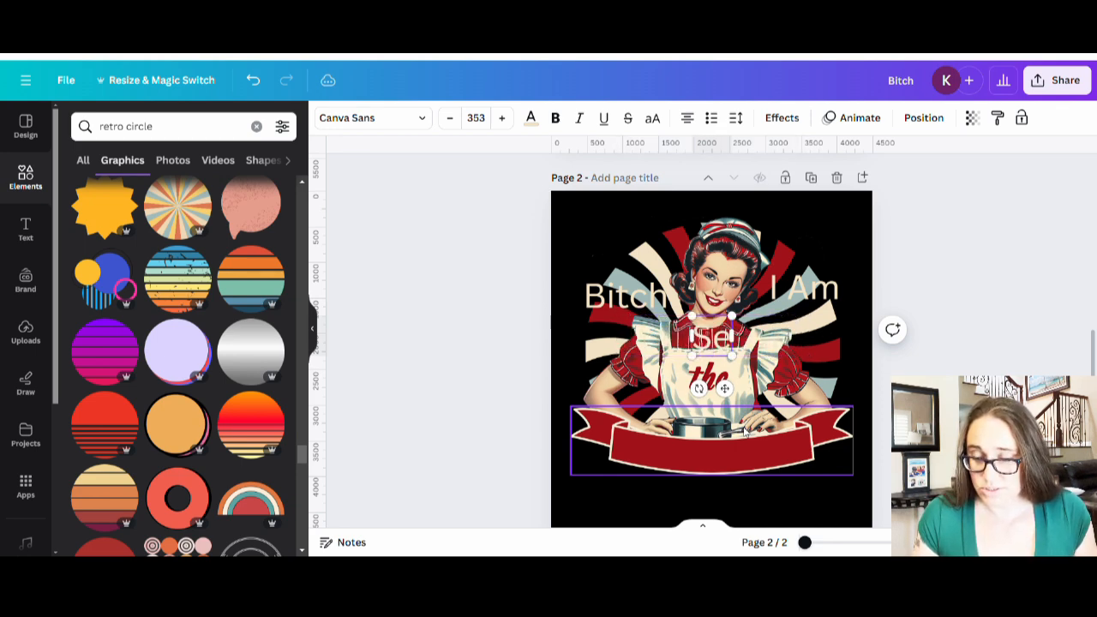
{"action": "type", "text": " Ingredien"}
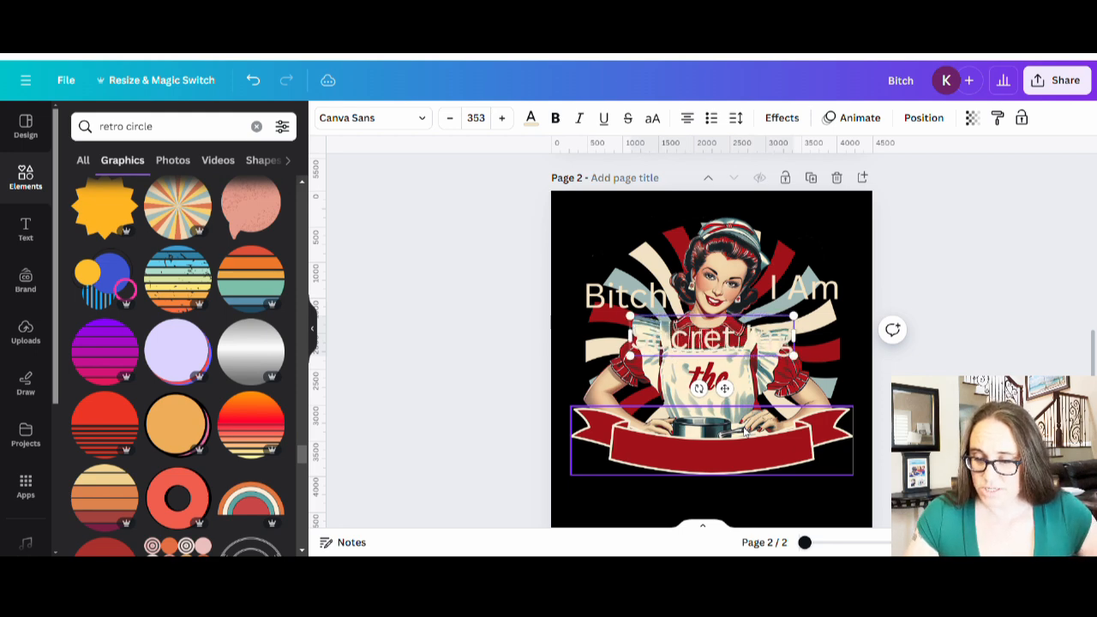
{"action": "type", "text": "t"}
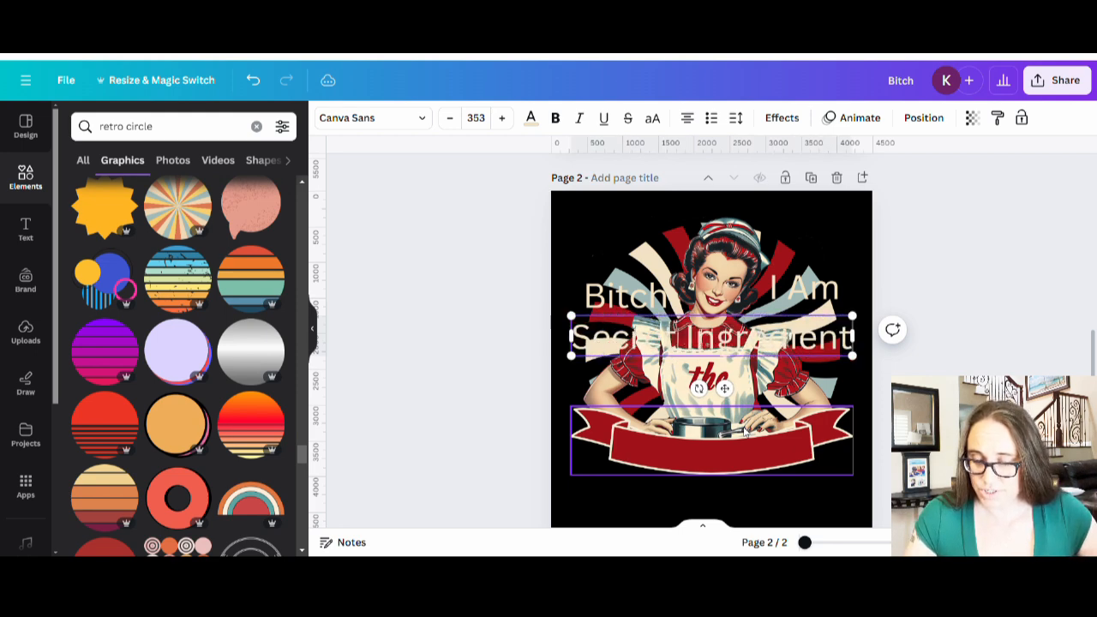
{"action": "left_click", "coordinate": [846, 449]}
{"action": "left_click_drag", "start_coordinate": [775, 338], "coordinate": [777, 445]}
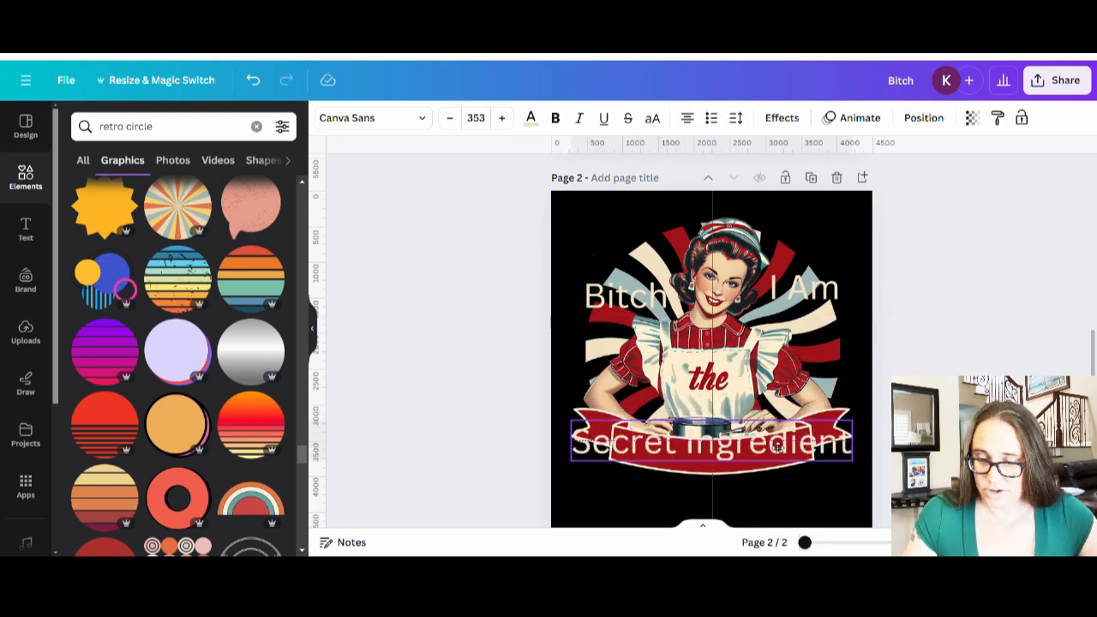
{"action": "scroll", "coordinate": [809, 445], "scroll_direction": "up", "scroll_amount": 3}
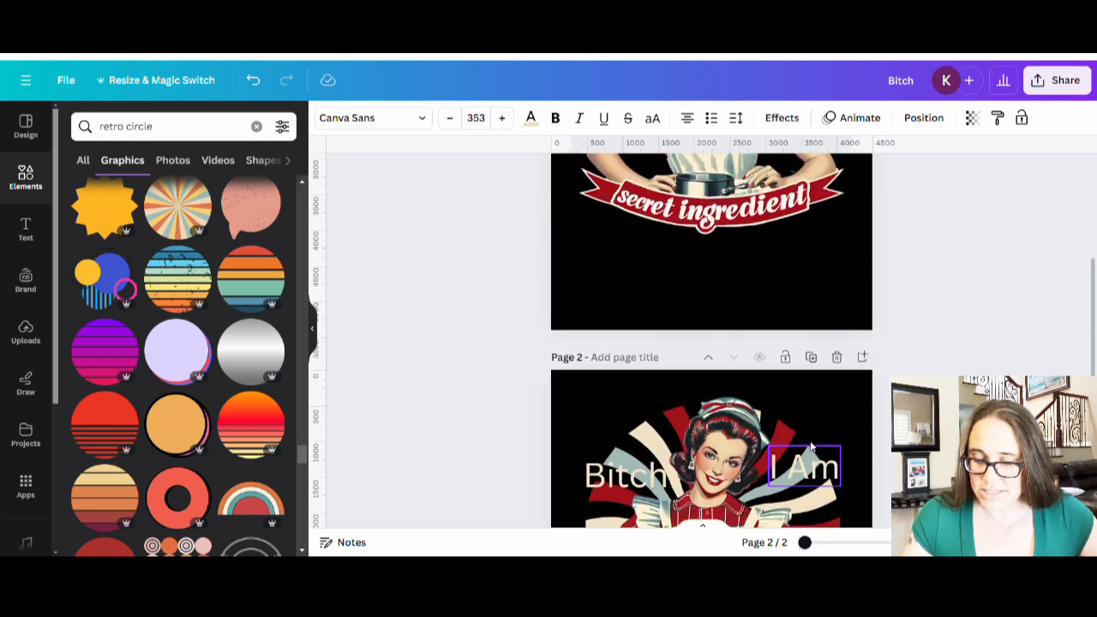
- Retype the ribbon wording as lowercase 'secret ingredient' and nudge it slightly right and down
{"action": "scroll", "coordinate": [784, 367], "scroll_direction": "up", "scroll_amount": 5}
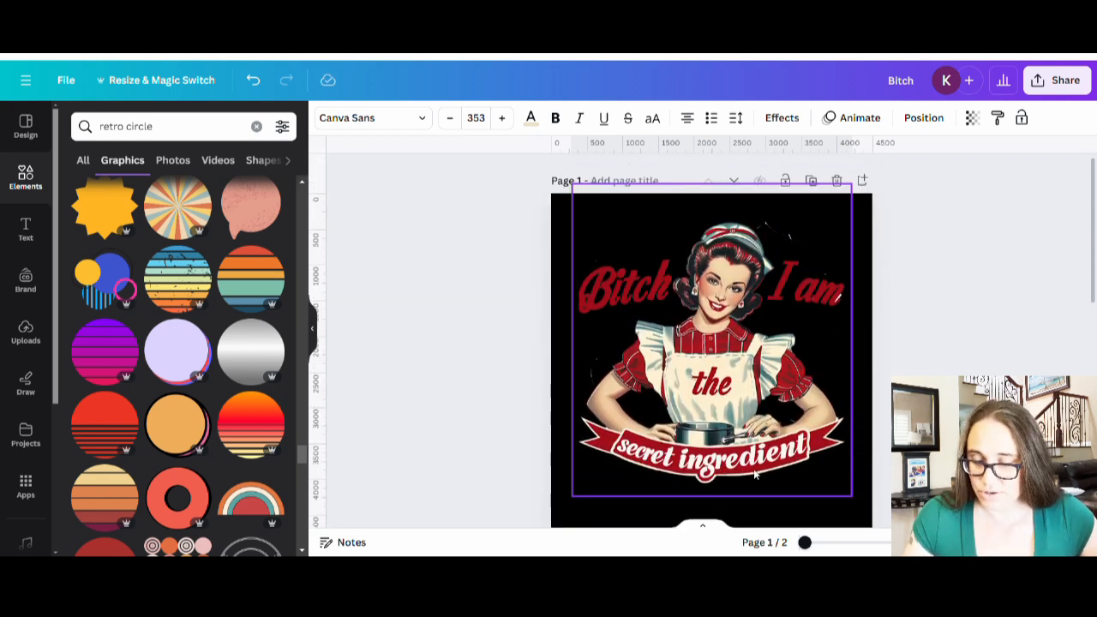
{"action": "scroll", "coordinate": [756, 473], "scroll_direction": "down", "scroll_amount": 5}
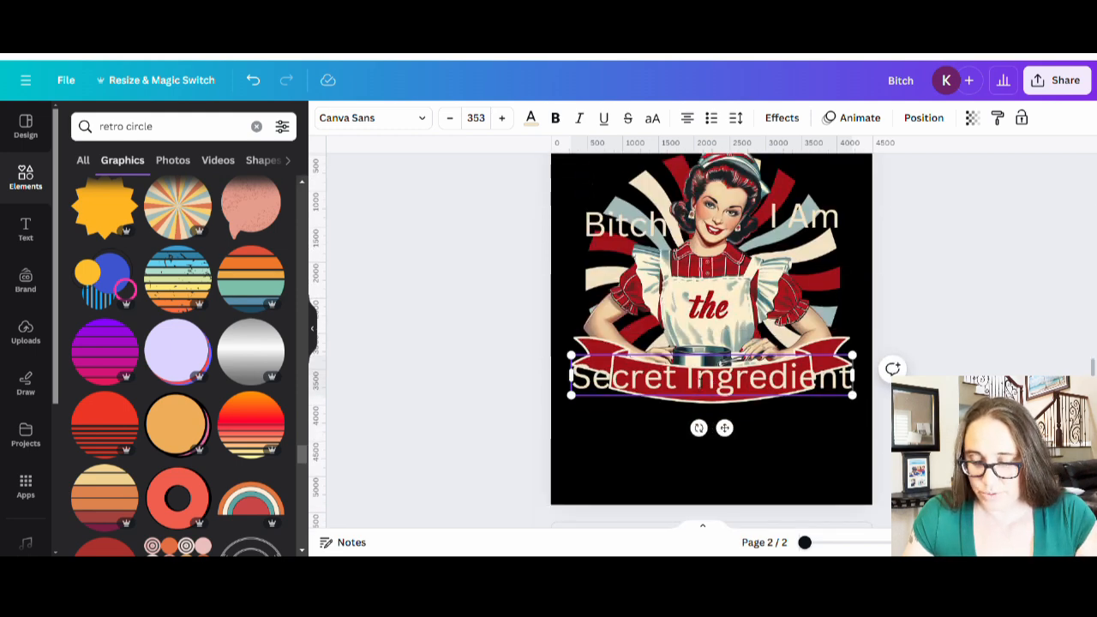
{"action": "double_click", "coordinate": [699, 382]}
{"action": "key", "text": "Left"}
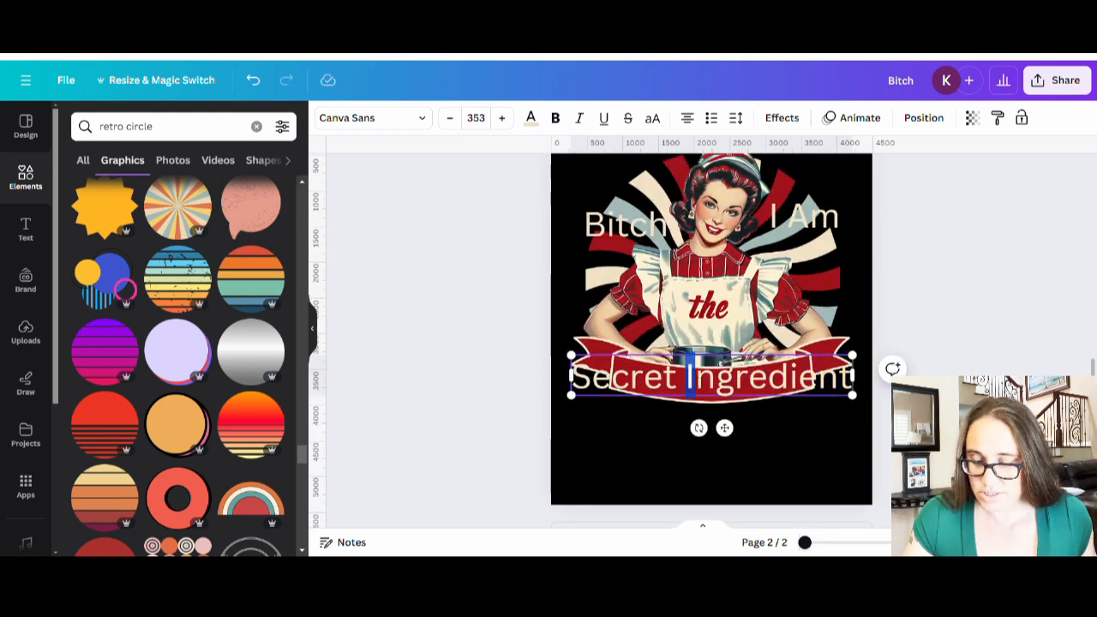
{"action": "key", "text": "Delete"}
{"action": "type", "text": "i"}
{"action": "left_click_drag", "start_coordinate": [593, 377], "coordinate": [573, 378]}
{"action": "type", "text": "i"}
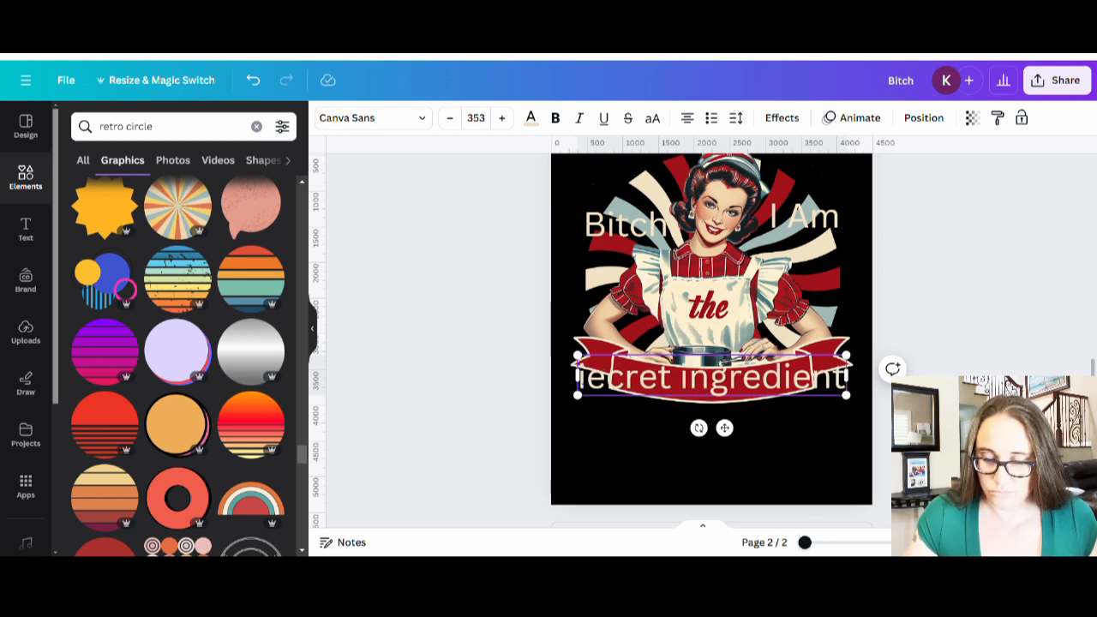
{"action": "left_click", "coordinate": [656, 463]}
{"action": "left_click", "coordinate": [587, 384]}
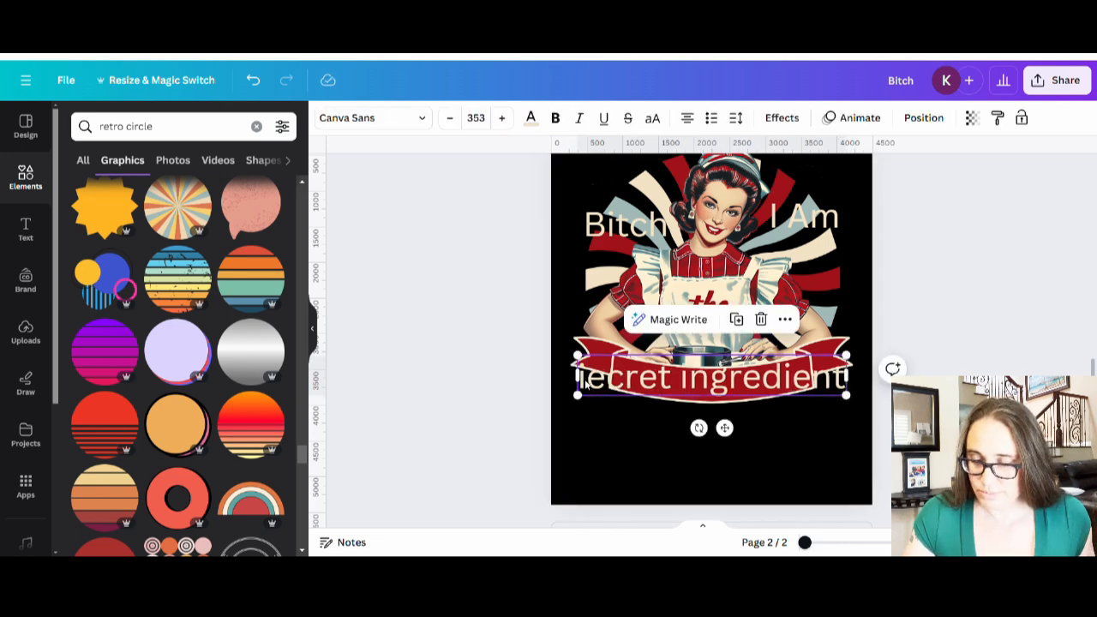
{"action": "left_click", "coordinate": [588, 384]}
{"action": "type", "text": "s"}
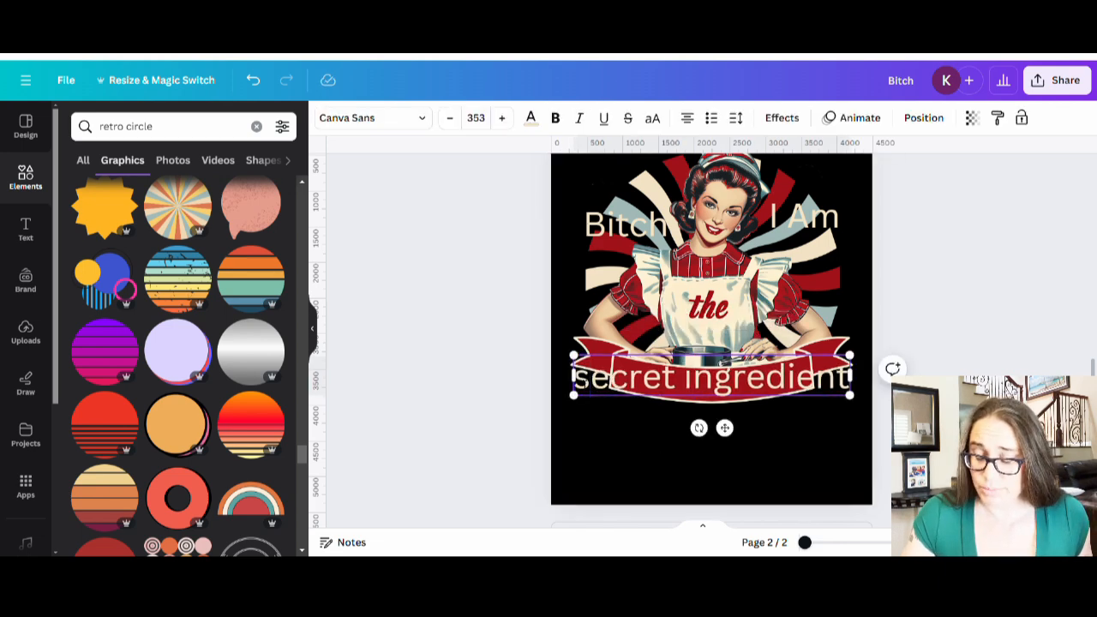
{"action": "left_click", "coordinate": [612, 510]}
{"action": "left_click_drag", "start_coordinate": [702, 389], "coordinate": [706, 393]}
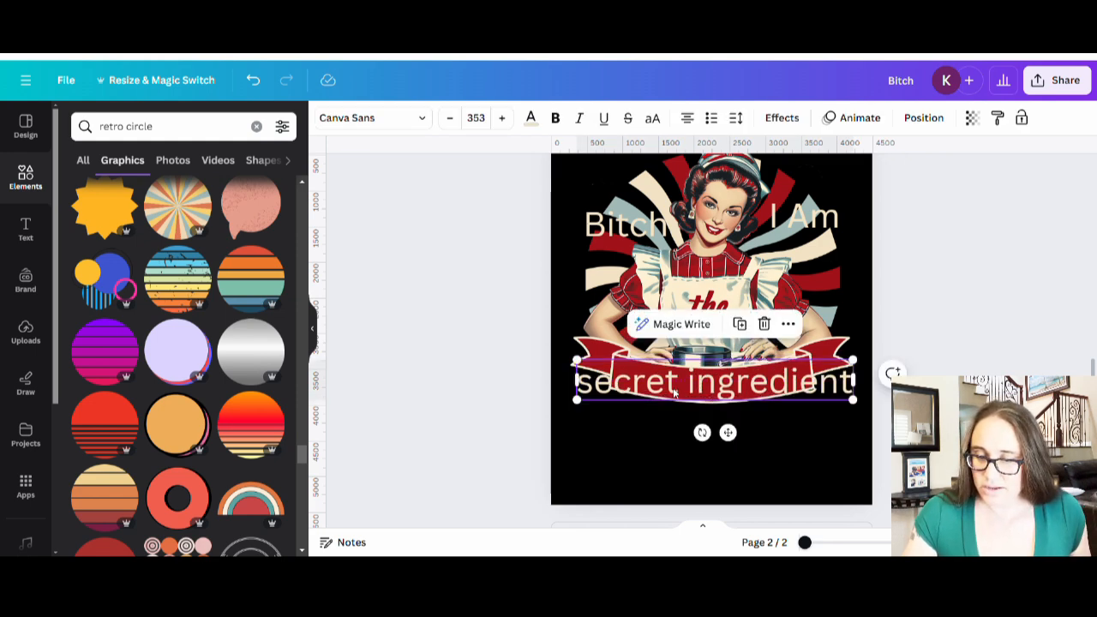
- Change 'I Am' to lowercase 'I am'
{"action": "scroll", "coordinate": [675, 393], "scroll_direction": "up", "scroll_amount": 5}
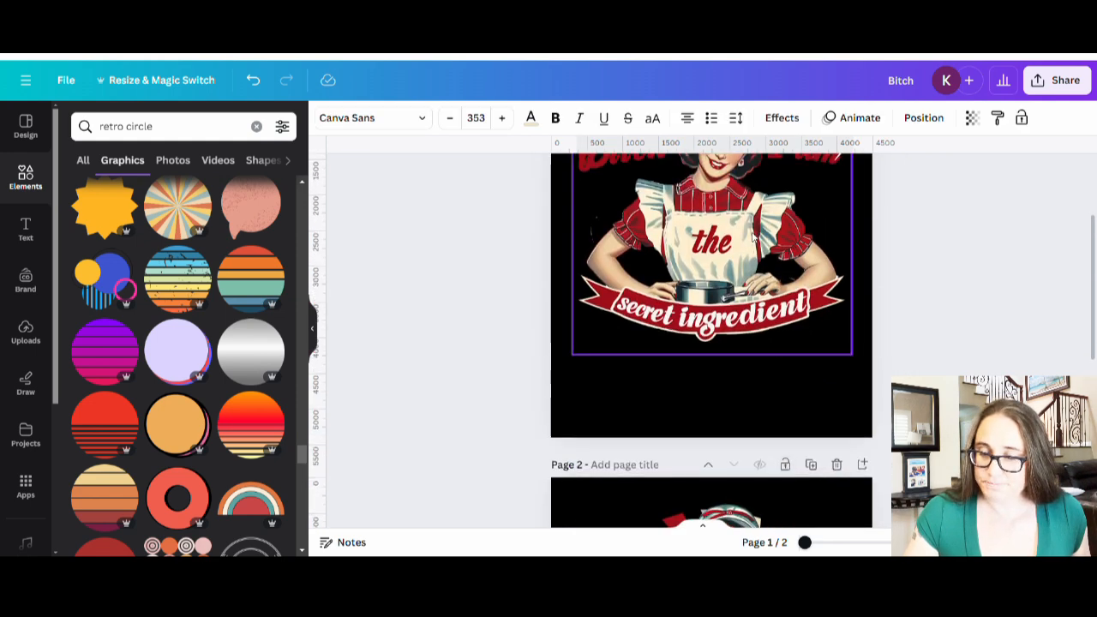
{"action": "scroll", "coordinate": [753, 235], "scroll_direction": "up", "scroll_amount": 2}
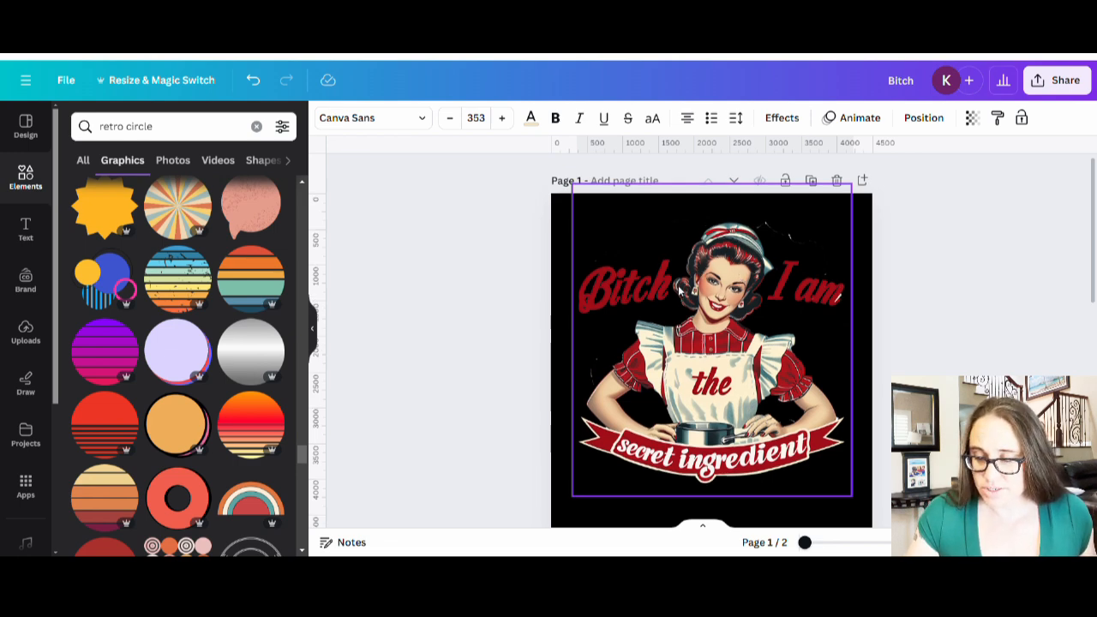
{"action": "scroll", "coordinate": [589, 306], "scroll_direction": "down", "scroll_amount": 5}
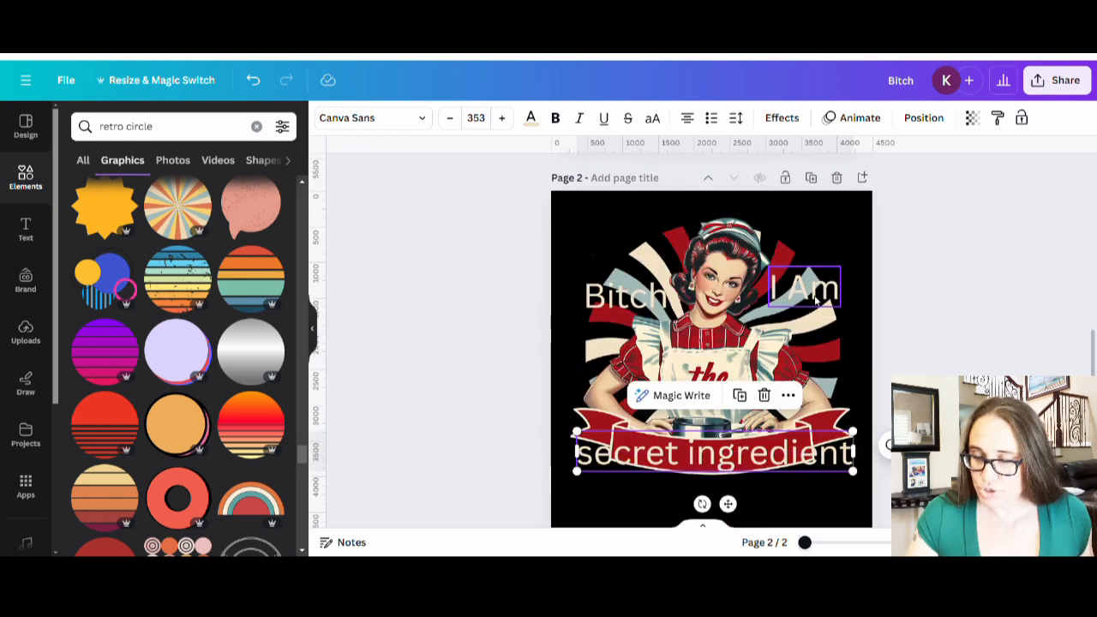
{"action": "left_click", "coordinate": [815, 293]}
{"action": "left_click", "coordinate": [810, 292]}
{"action": "left_click_drag", "start_coordinate": [810, 292], "coordinate": [802, 288]}
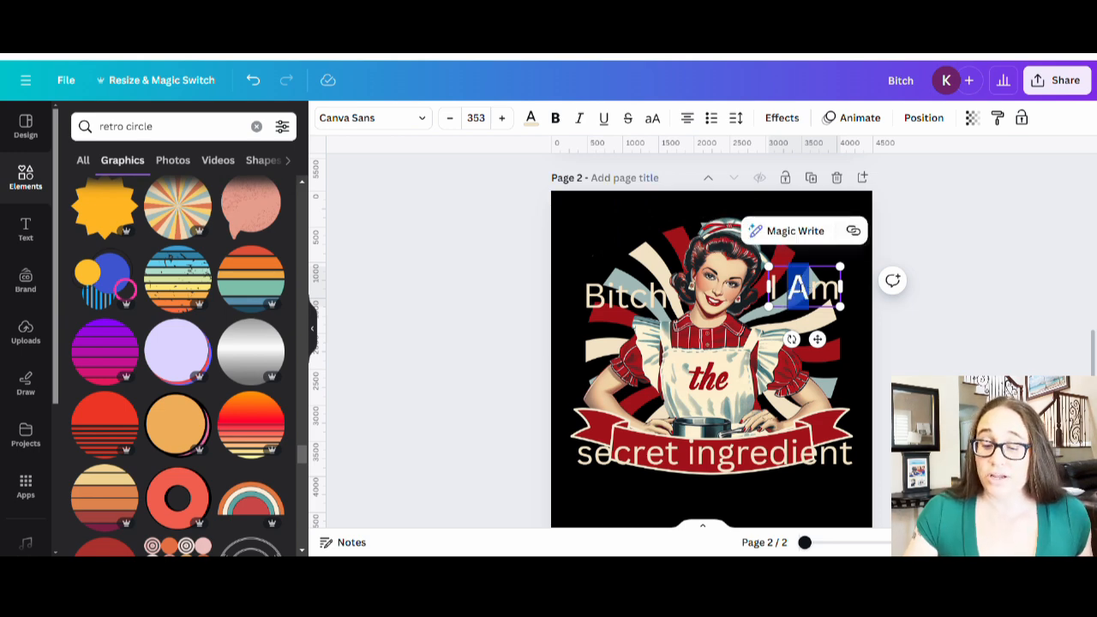
{"action": "type", "text": "a"}
{"action": "key", "text": "Escape"}
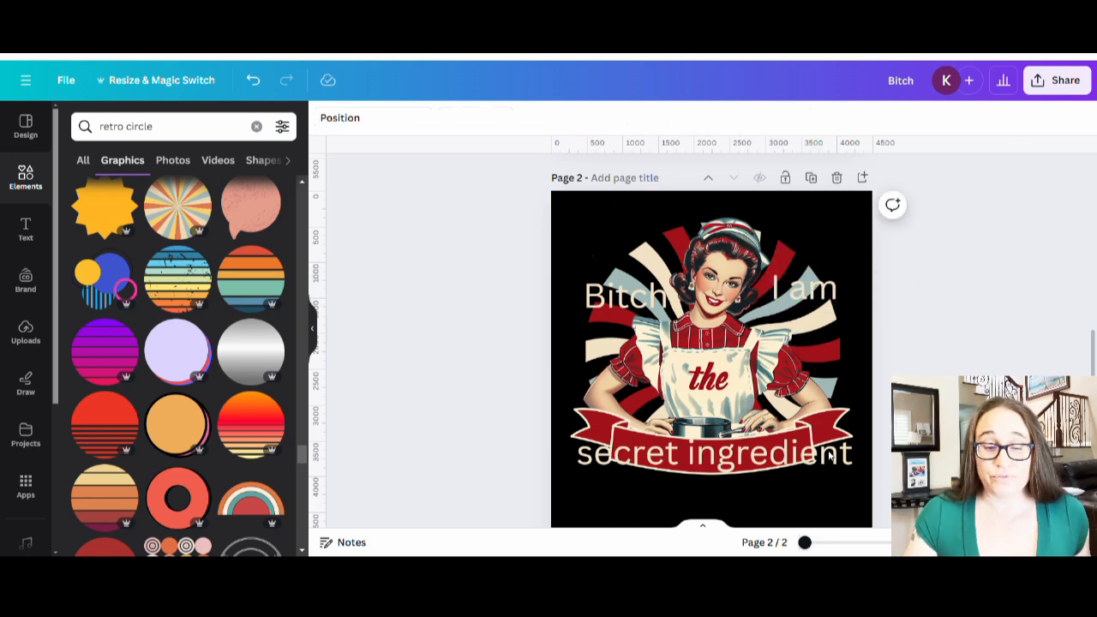
{"action": "left_click", "coordinate": [726, 451]}
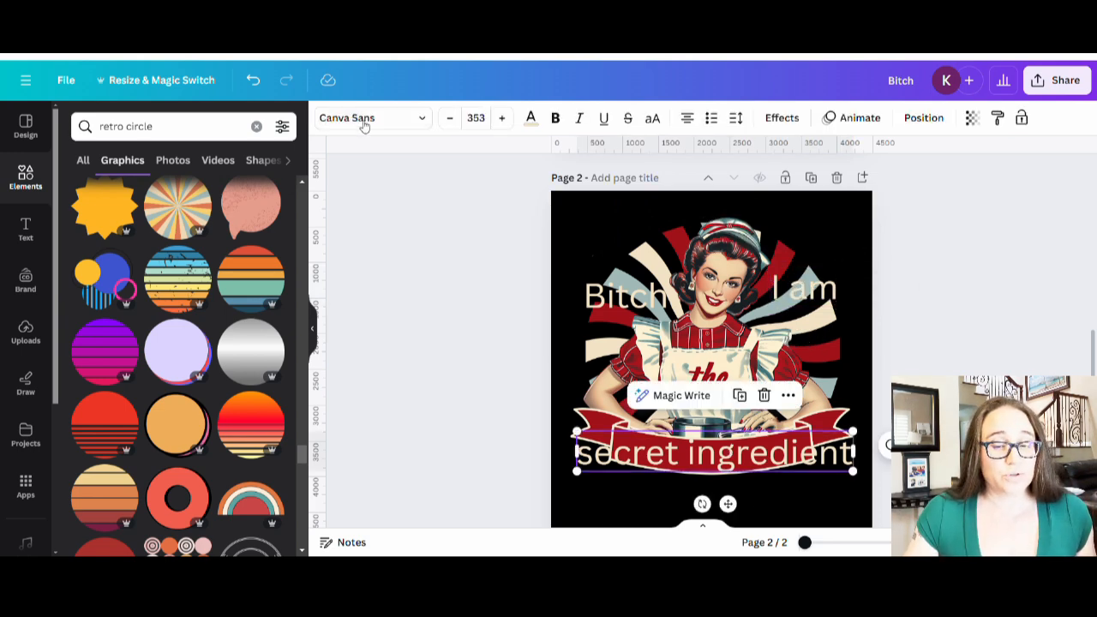
- Search fonts for 'script', try Malinda and Nexa Script, then set the ribbon text in Oleo Script
{"action": "left_click", "coordinate": [362, 119]}
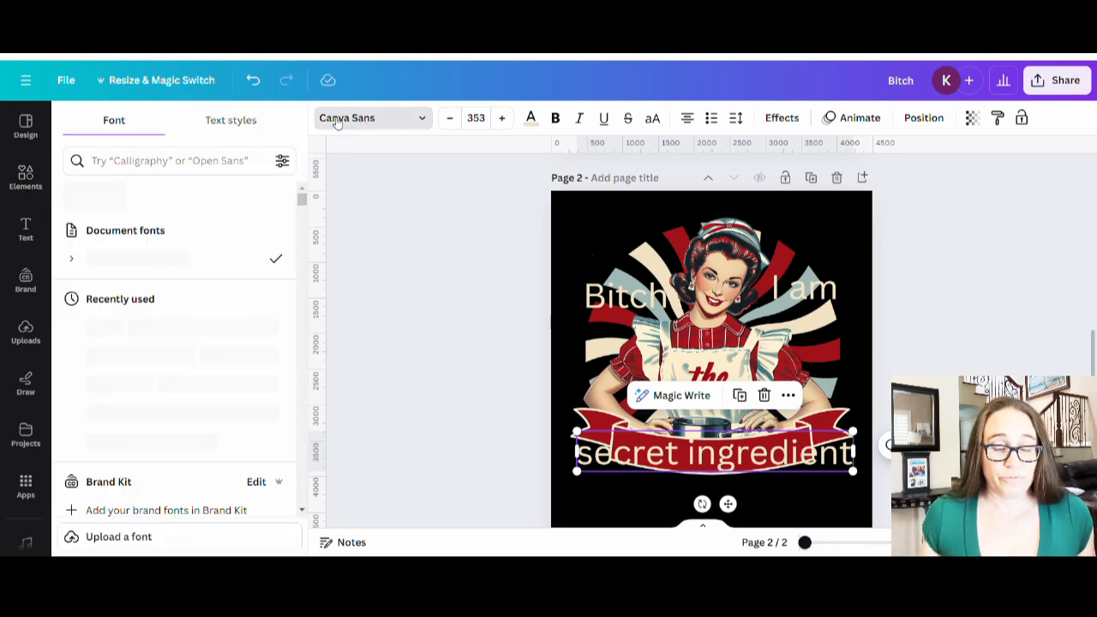
{"action": "left_click", "coordinate": [165, 165]}
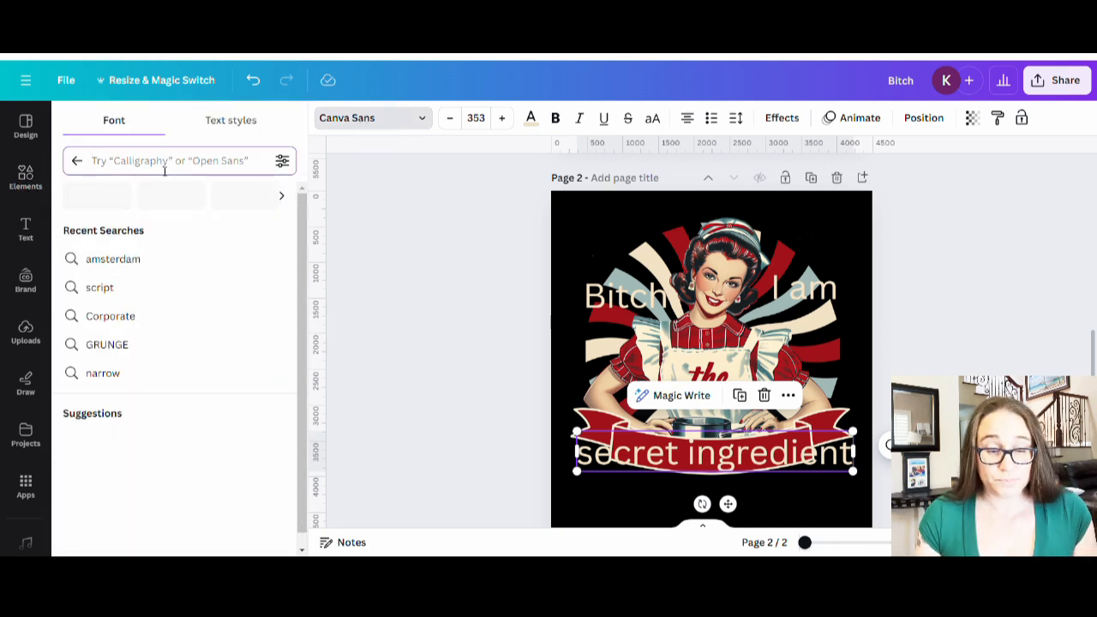
{"action": "type", "text": "sc"}
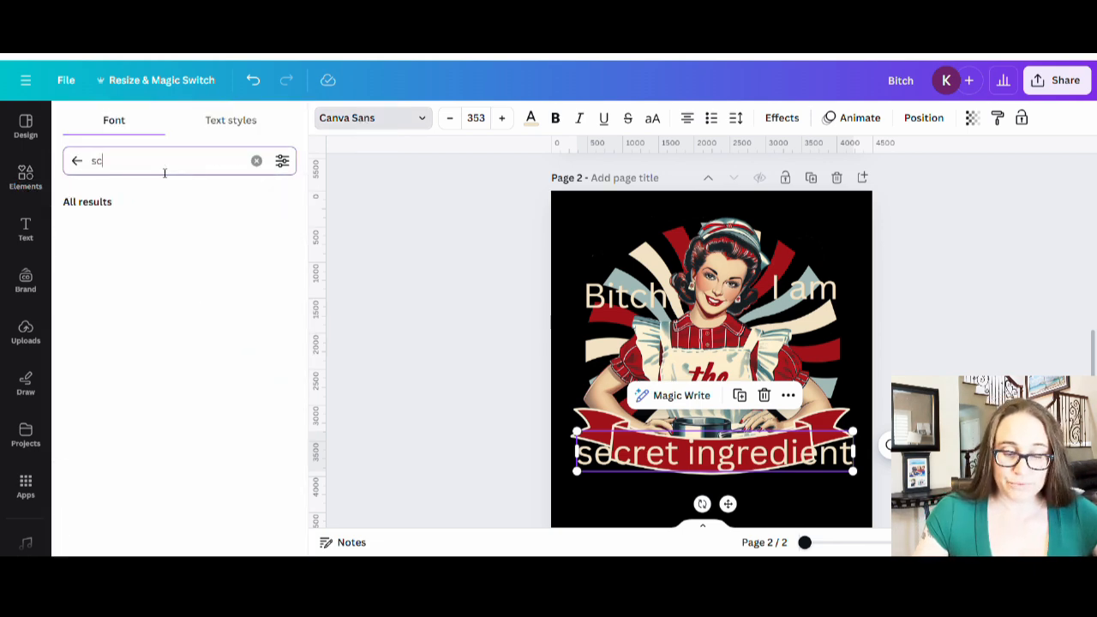
{"action": "type", "text": "ript"}
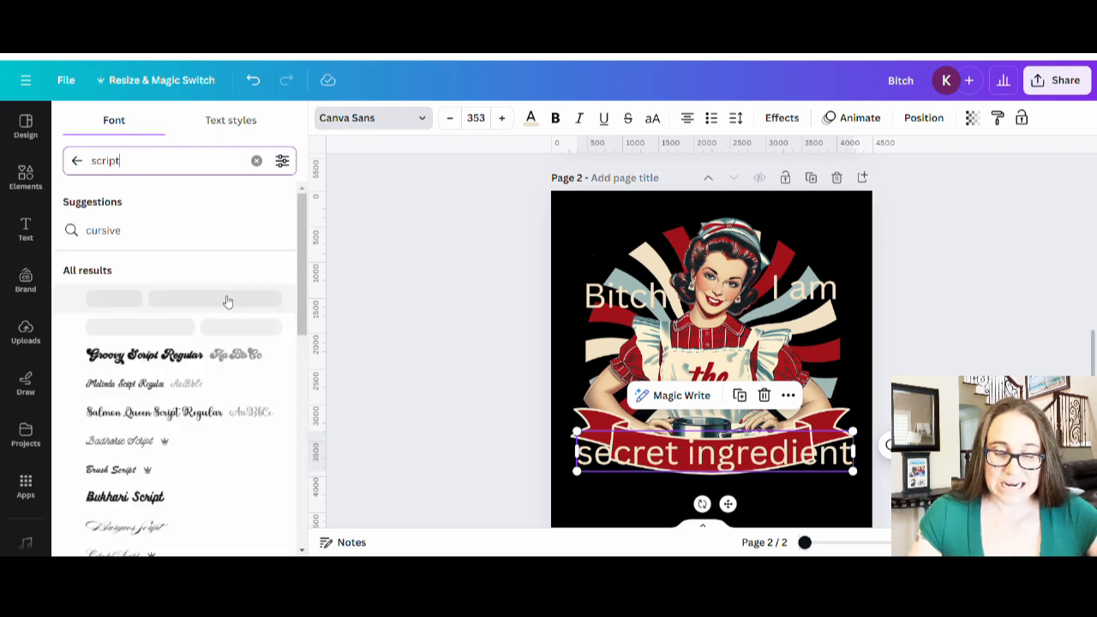
{"action": "scroll", "coordinate": [213, 287], "scroll_direction": "down", "scroll_amount": 2}
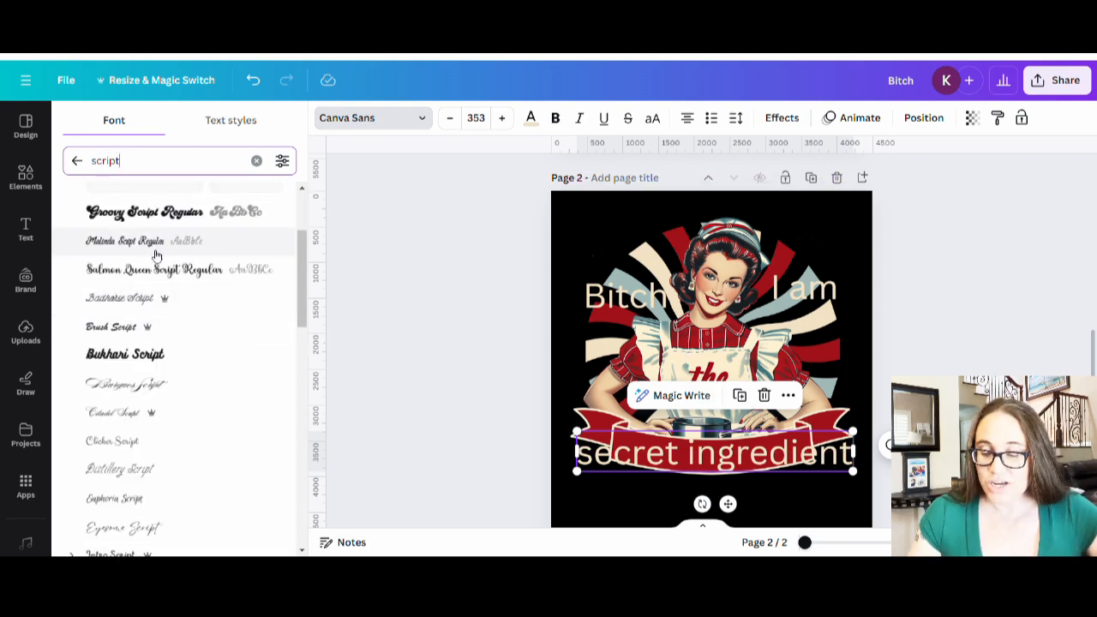
{"action": "left_click", "coordinate": [149, 247]}
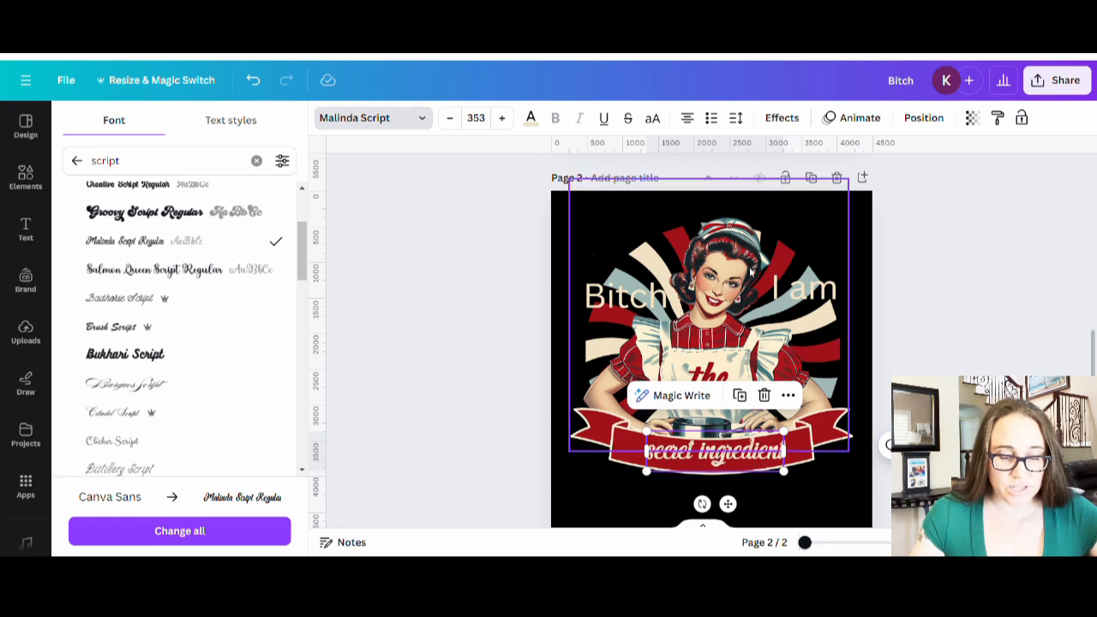
{"action": "scroll", "coordinate": [163, 257], "scroll_direction": "down", "scroll_amount": 5}
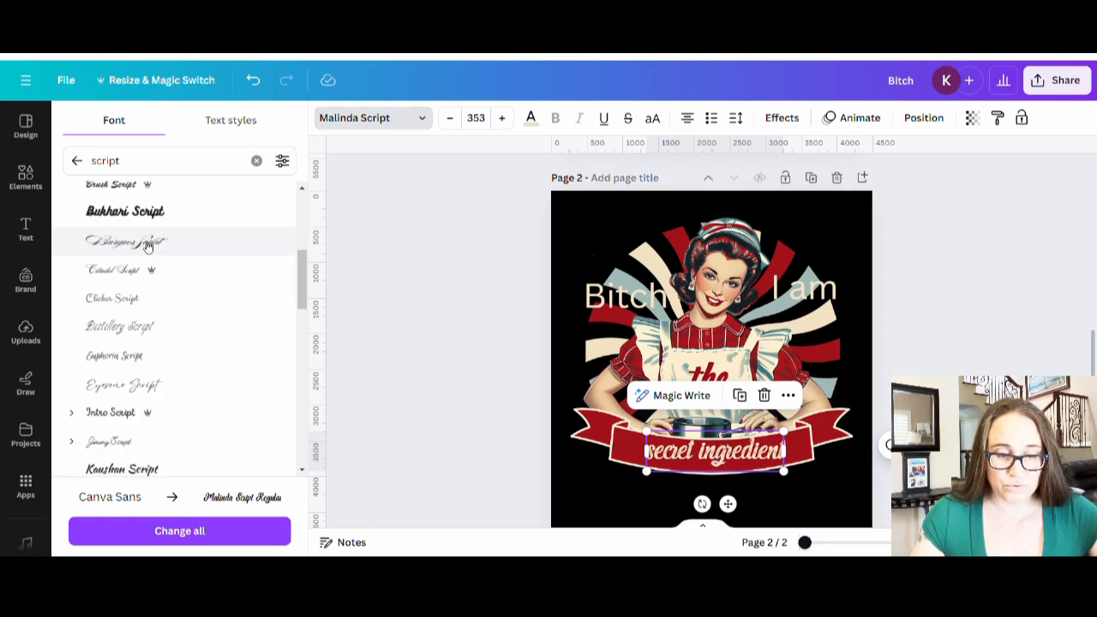
{"action": "scroll", "coordinate": [170, 291], "scroll_direction": "down", "scroll_amount": 3}
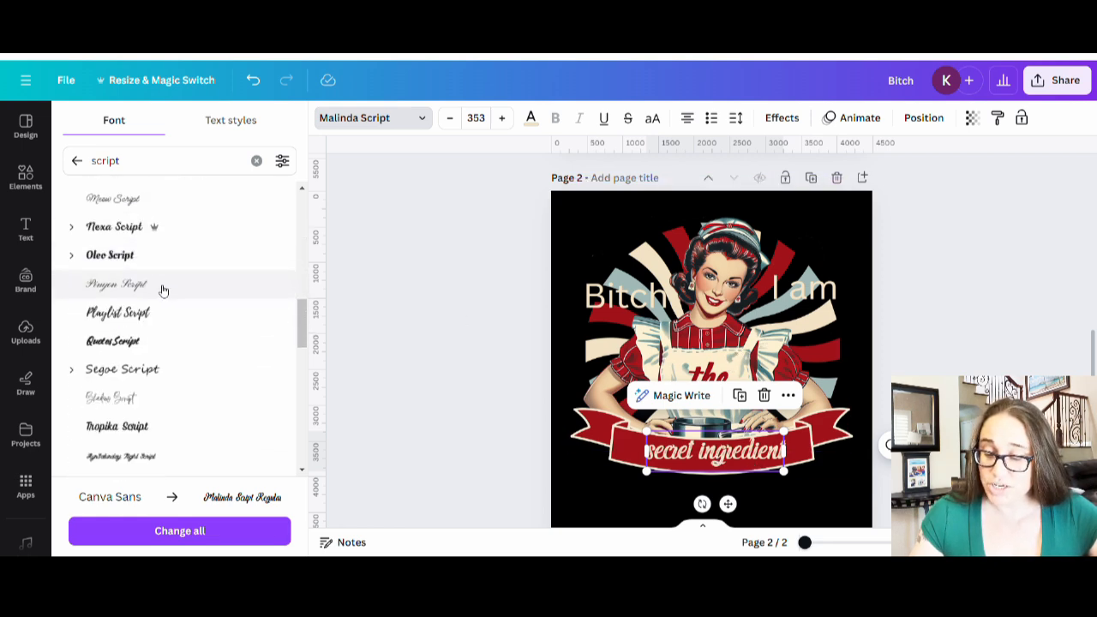
{"action": "left_click", "coordinate": [112, 256]}
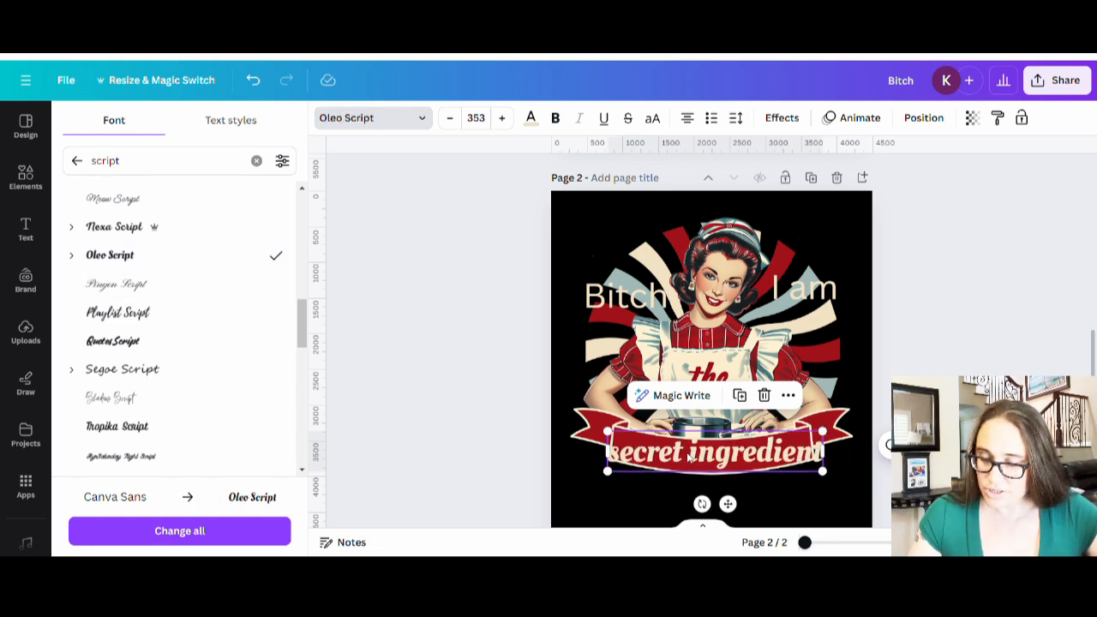
{"action": "left_click", "coordinate": [106, 230]}
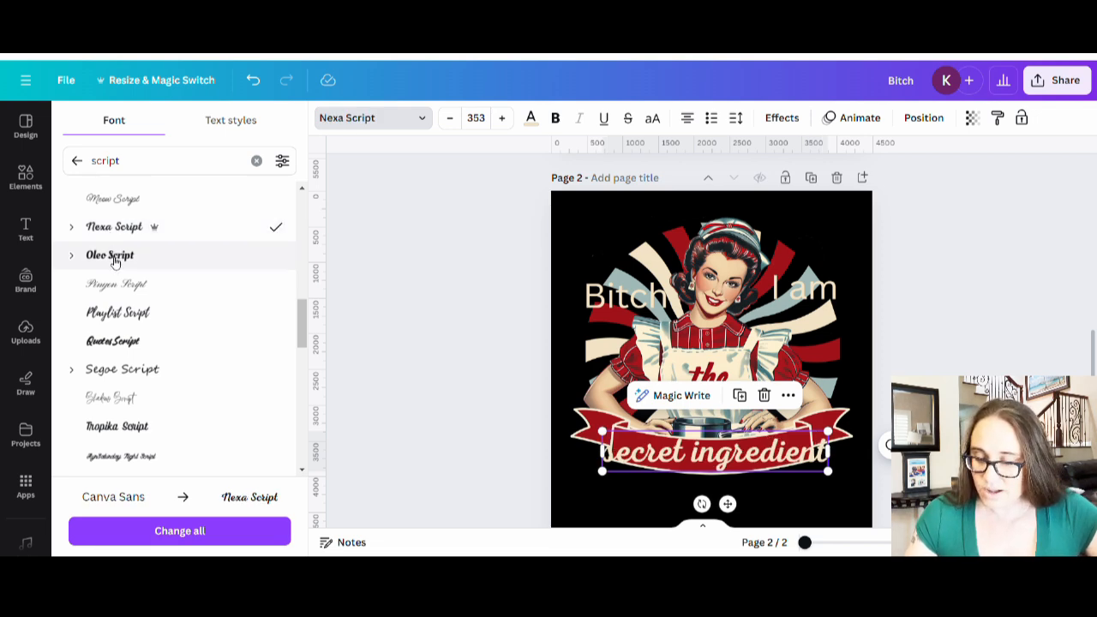
{"action": "left_click", "coordinate": [115, 262]}
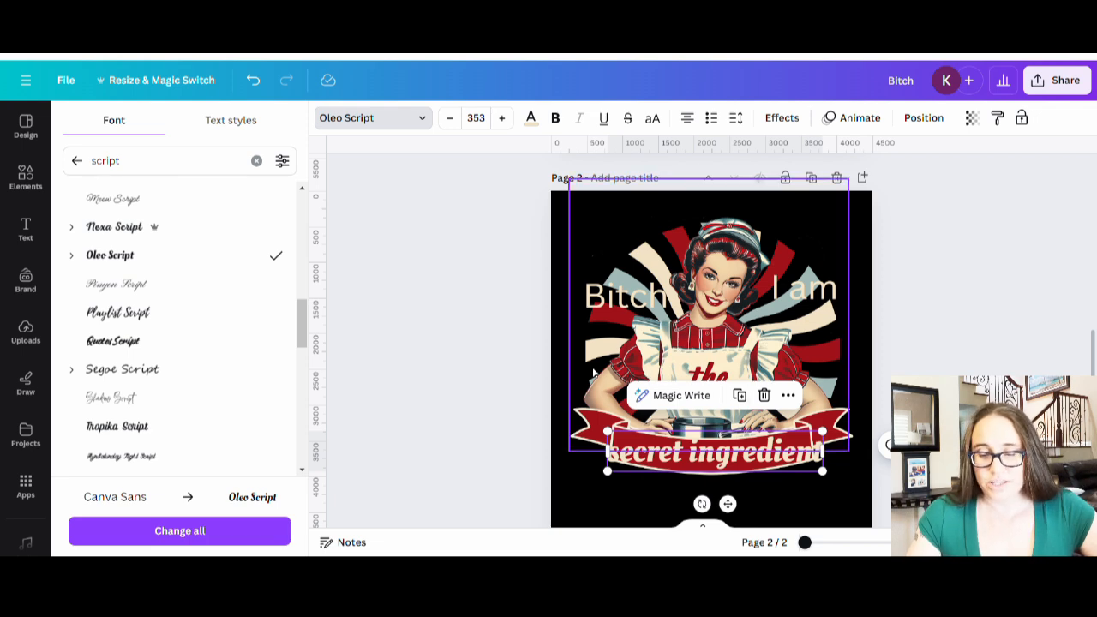
{"action": "left_click", "coordinate": [644, 296]}
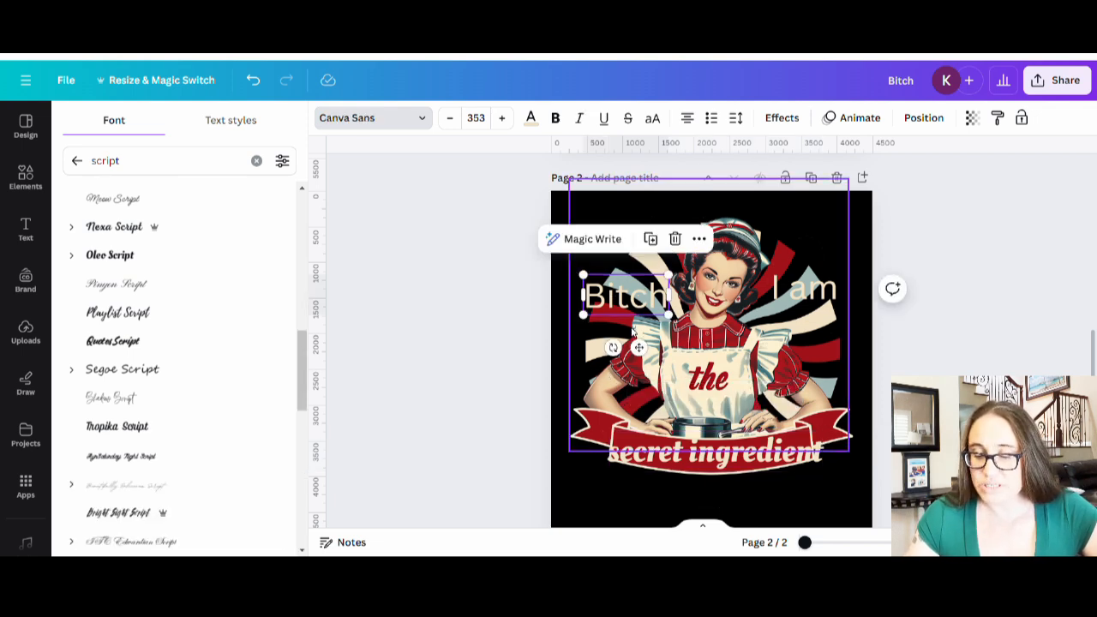
- Apply Oleo Script to 'Bitch' and 'I am', nudging 'I am' slightly down and left
{"action": "scroll", "coordinate": [649, 351], "scroll_direction": "up", "scroll_amount": 5}
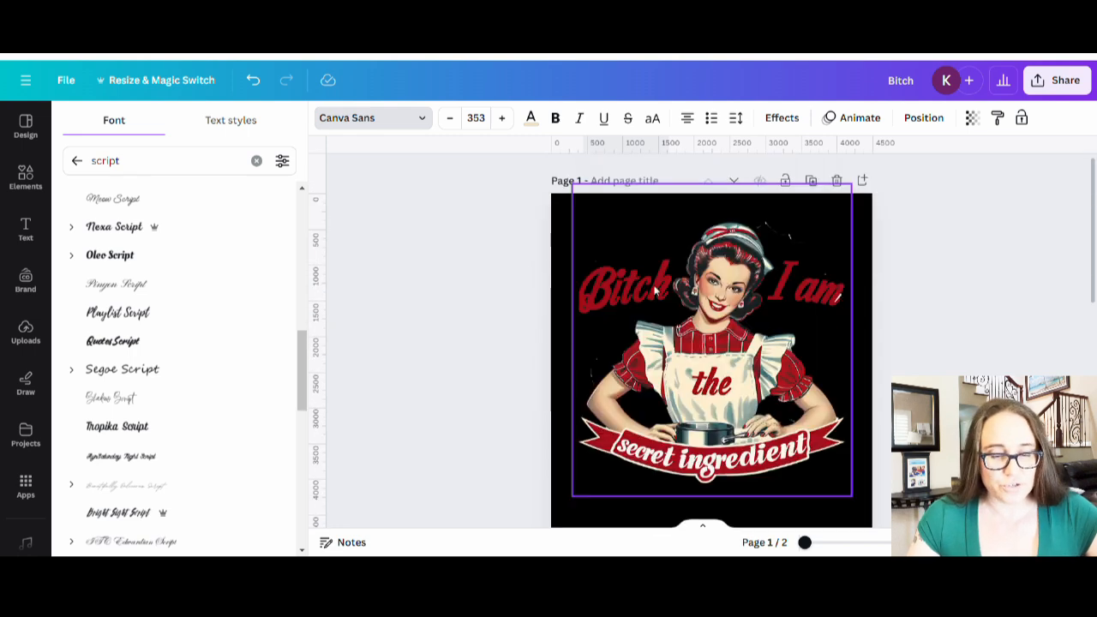
{"action": "scroll", "coordinate": [638, 343], "scroll_direction": "down", "scroll_amount": 5}
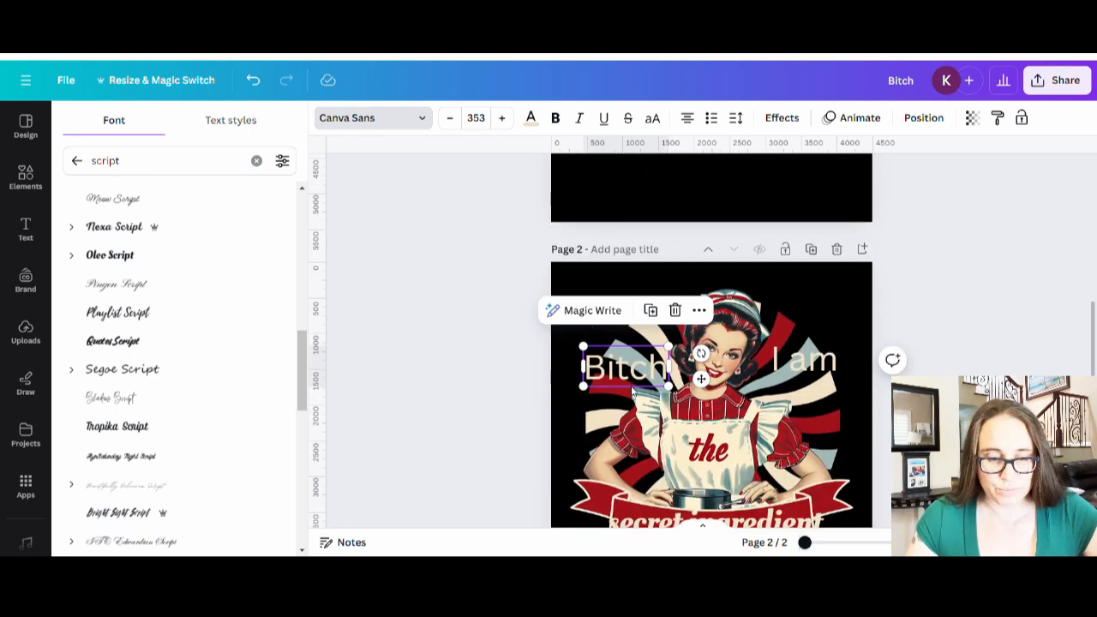
{"action": "left_click", "coordinate": [128, 257]}
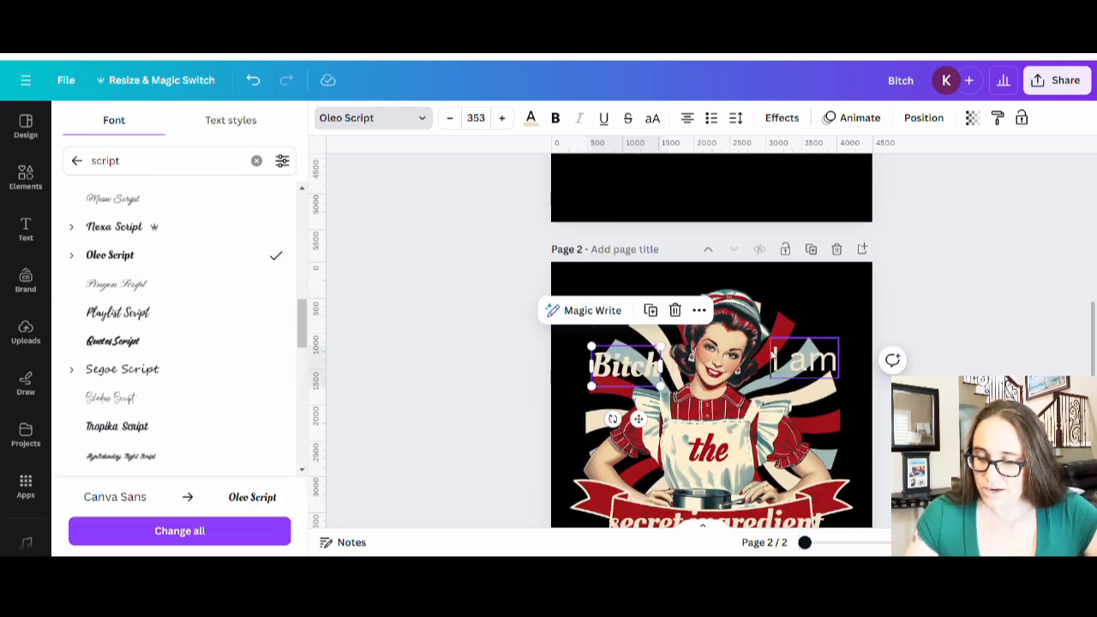
{"action": "left_click", "coordinate": [775, 360]}
{"action": "left_click", "coordinate": [128, 257]}
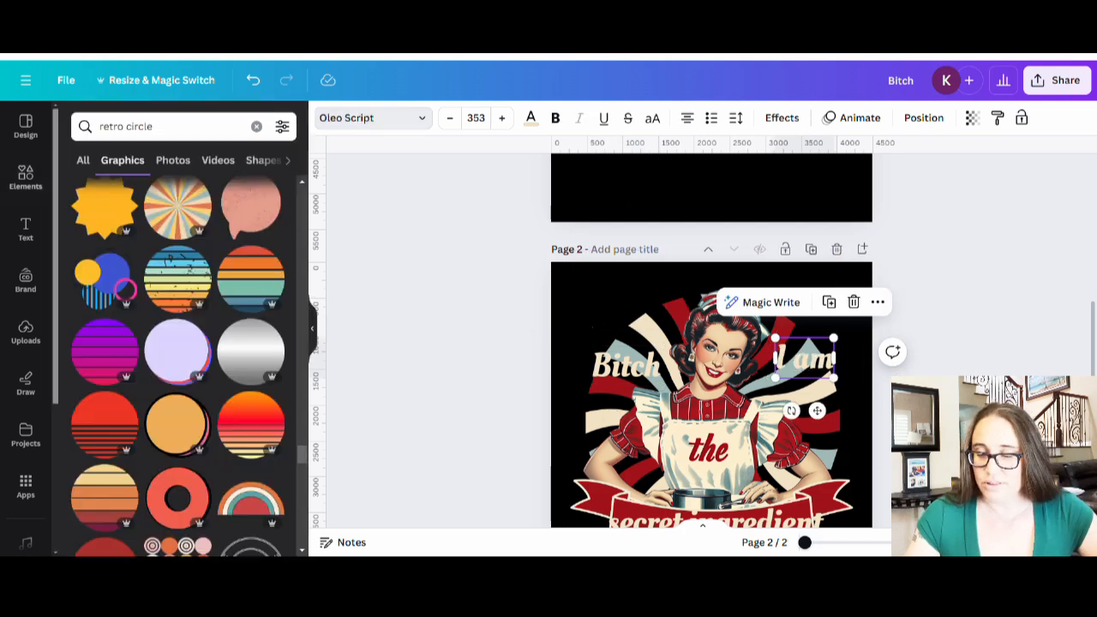
{"action": "left_click_drag", "start_coordinate": [805, 358], "coordinate": [800, 367]}
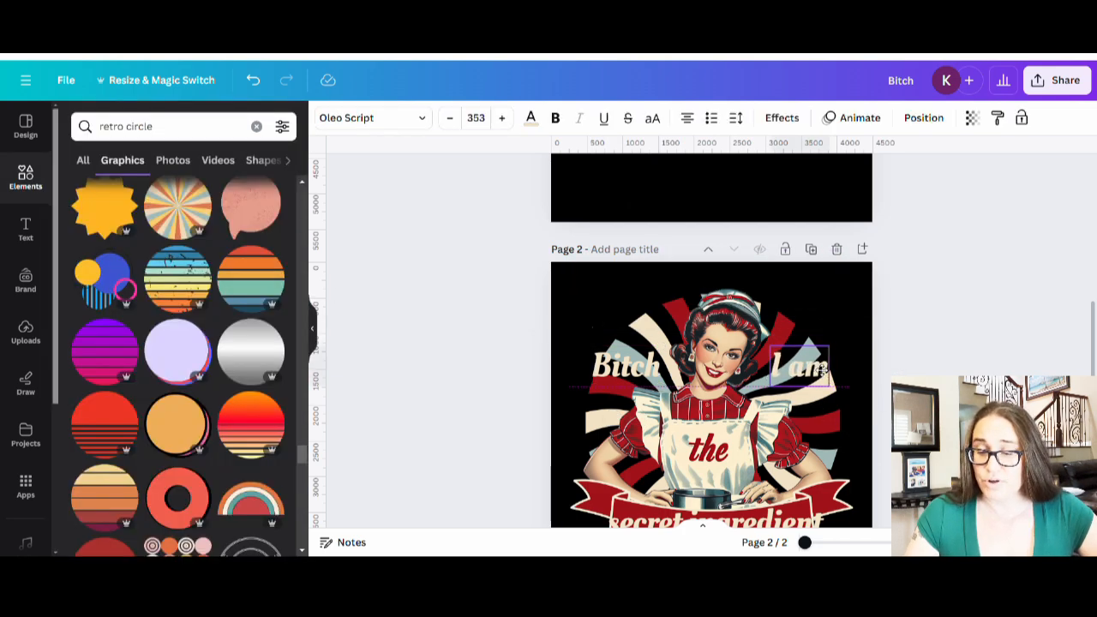
{"action": "left_click", "coordinate": [929, 319]}
{"action": "scroll", "coordinate": [930, 318], "scroll_direction": "down", "scroll_amount": 2}
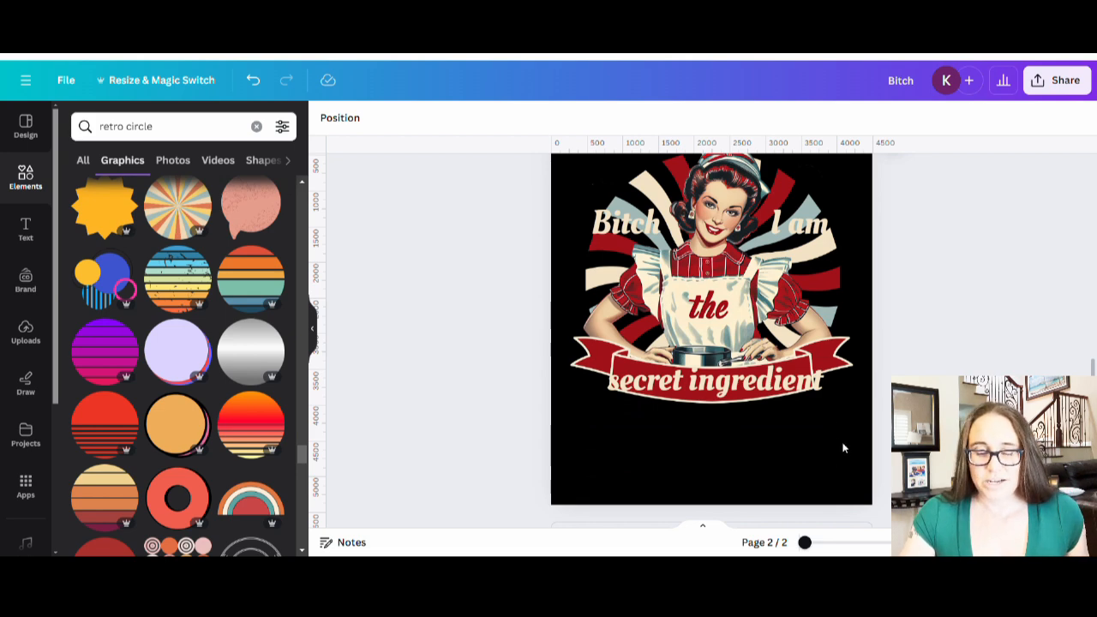
{"action": "scroll", "coordinate": [721, 476], "scroll_direction": "up", "scroll_amount": 3}
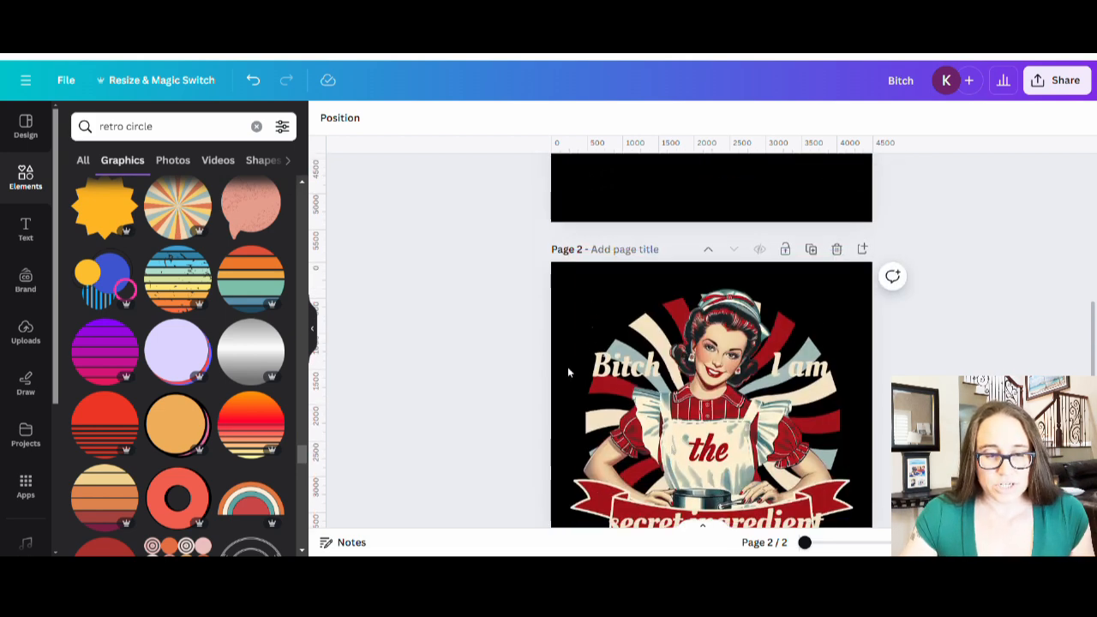
{"action": "left_click", "coordinate": [614, 371]}
{"action": "left_click", "coordinate": [347, 119]}
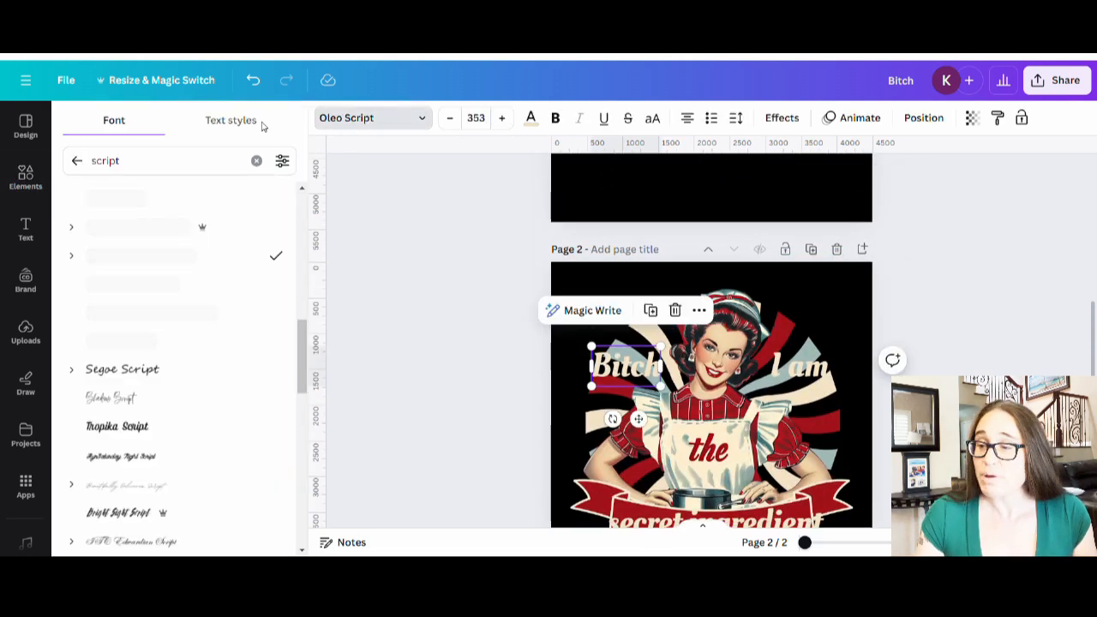
- Search for the Bugaki font and apply it to both 'Bitch' and 'I am'
{"action": "left_click_drag", "start_coordinate": [171, 163], "coordinate": [73, 152]}
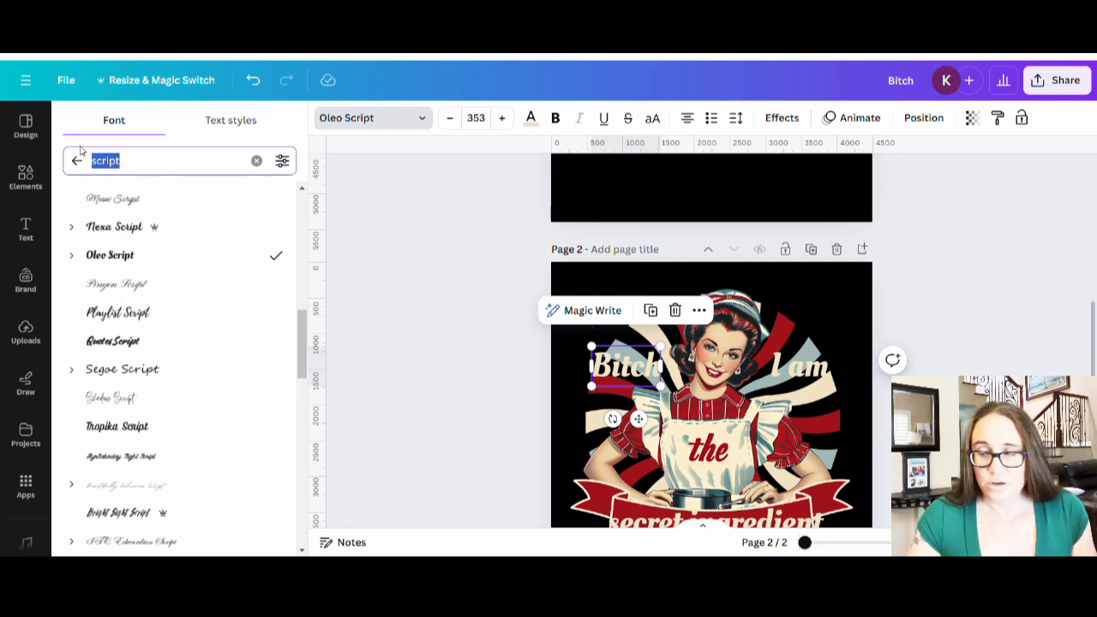
{"action": "type", "text": "Bugi"}
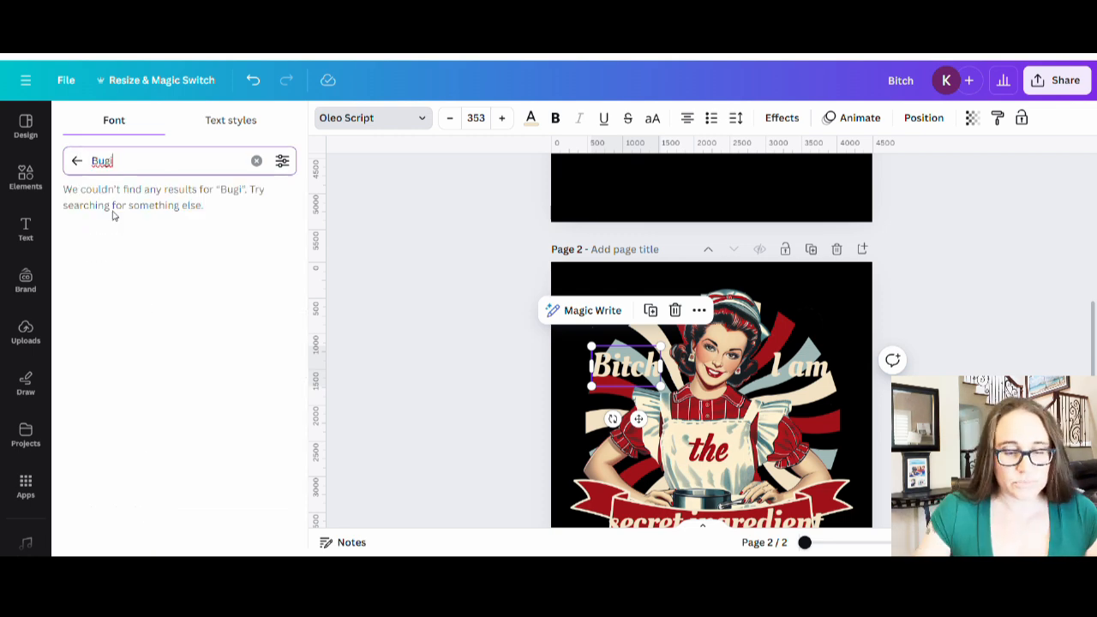
{"action": "key", "text": "BackSpace"}
{"action": "type", "text": "a"}
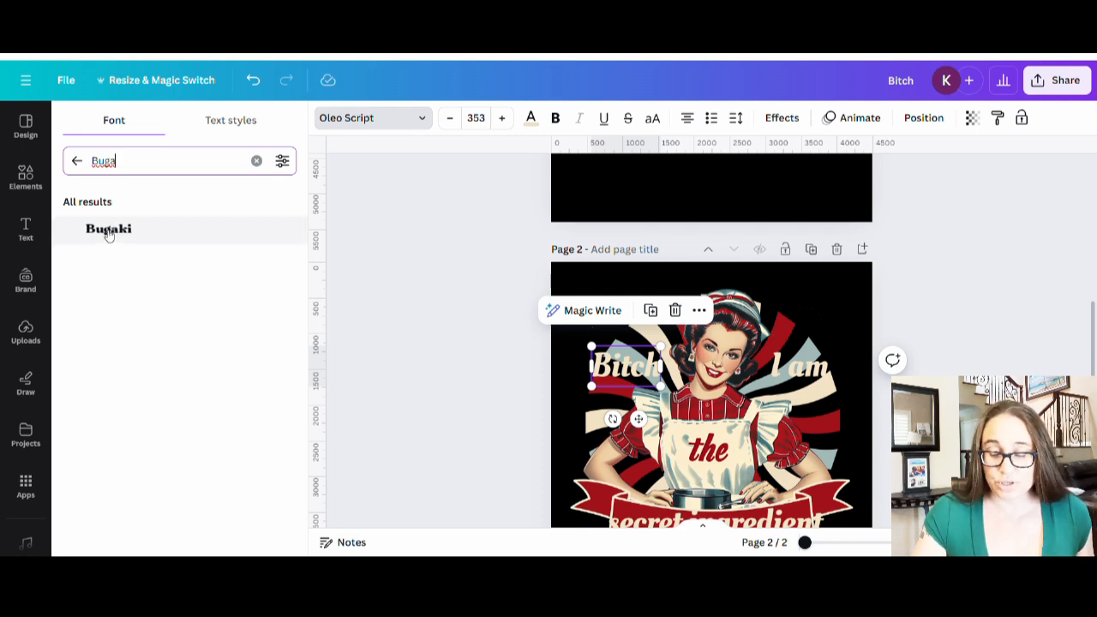
{"action": "left_click", "coordinate": [109, 230]}
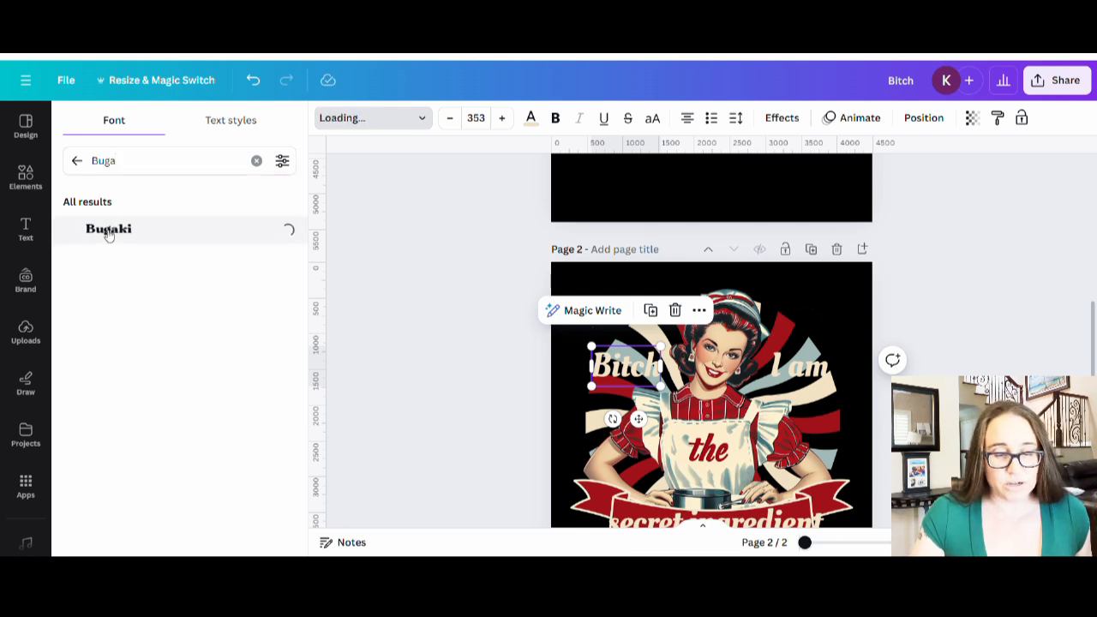
{"action": "left_click", "coordinate": [812, 371]}
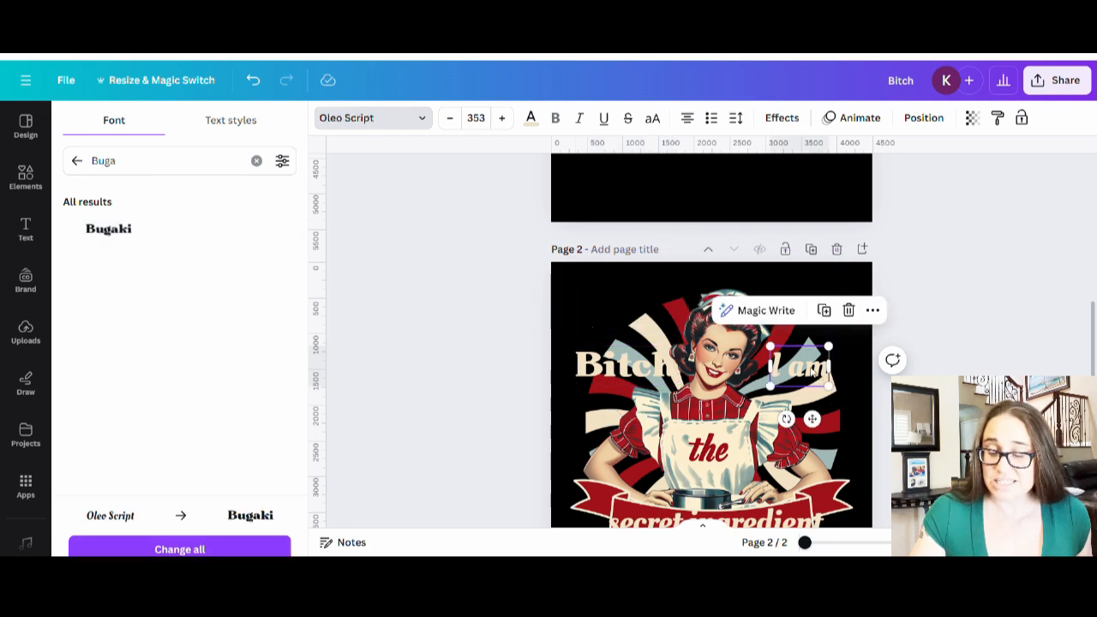
{"action": "left_click", "coordinate": [159, 229]}
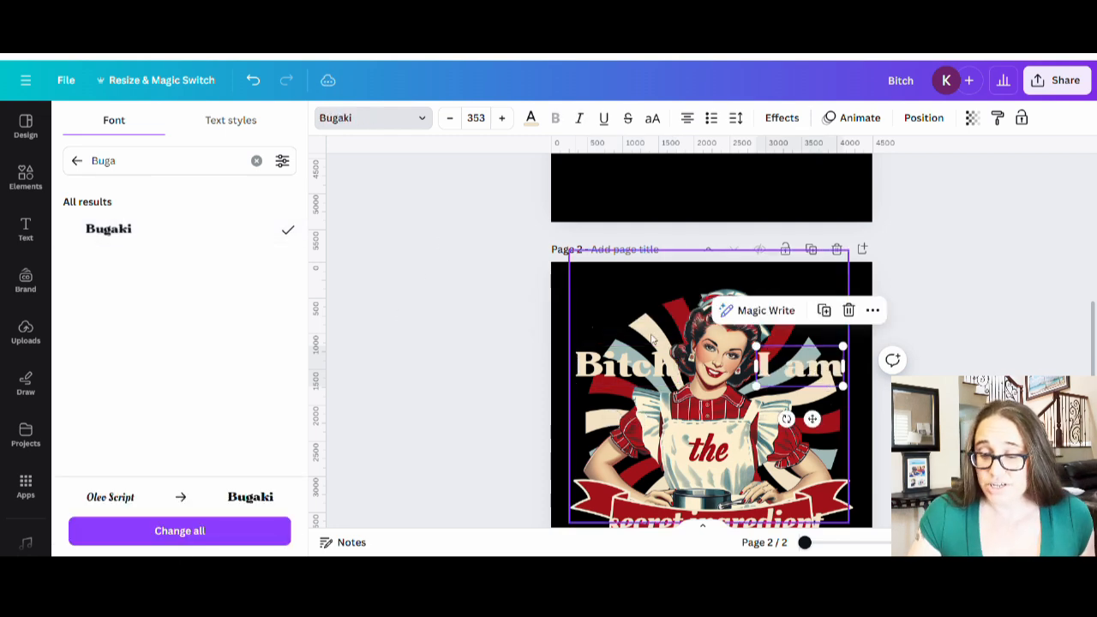
{"action": "left_click", "coordinate": [450, 340]}
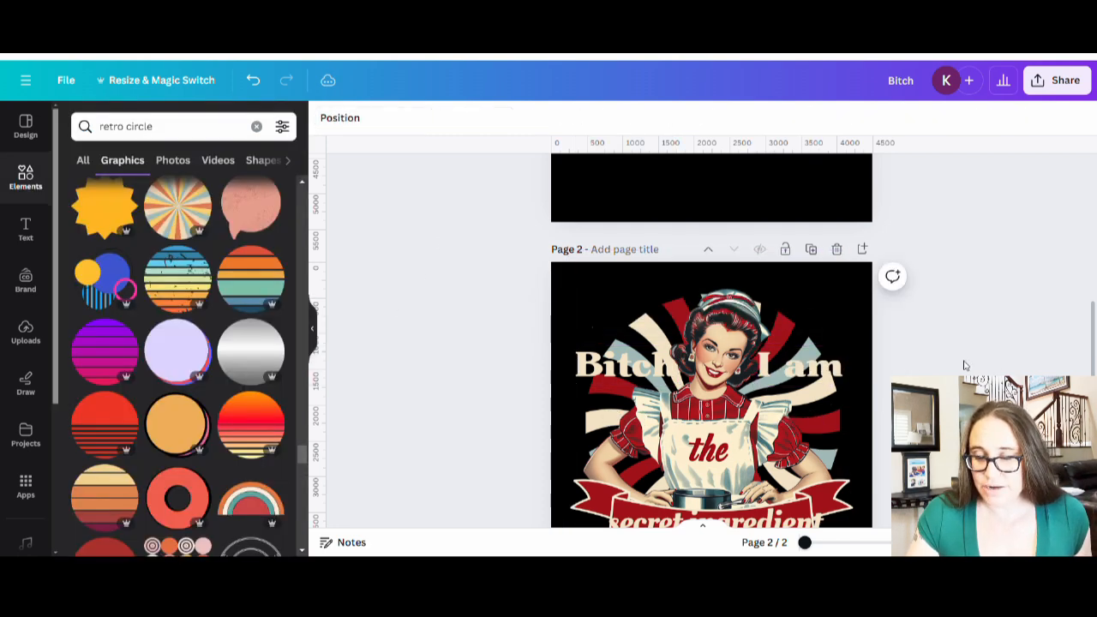
{"action": "scroll", "coordinate": [964, 366], "scroll_direction": "down", "scroll_amount": 3}
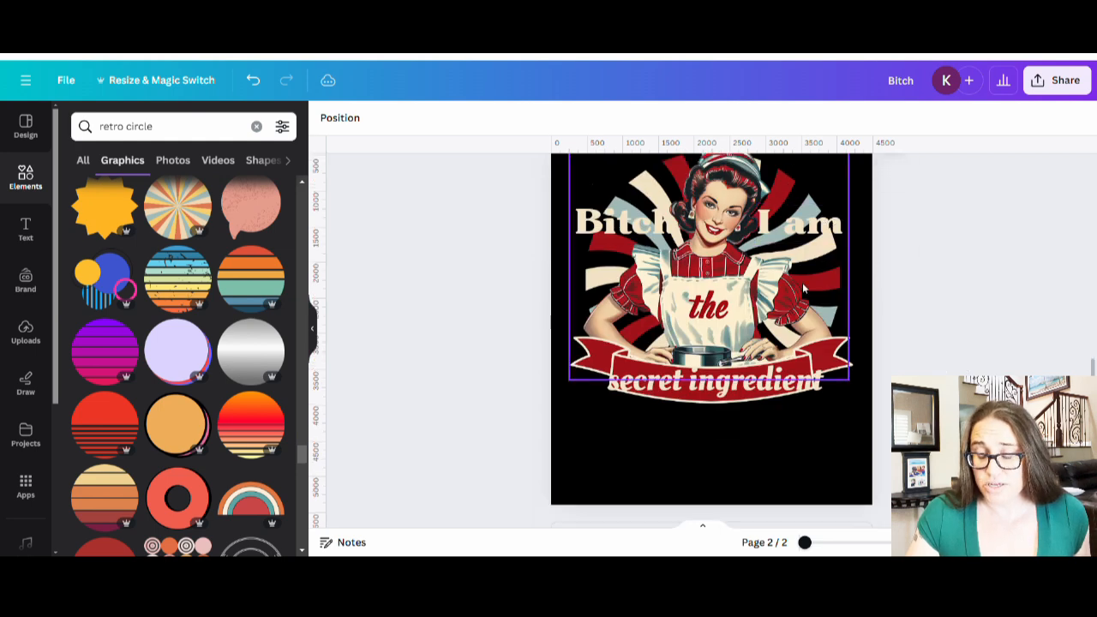
{"action": "left_click", "coordinate": [708, 388]}
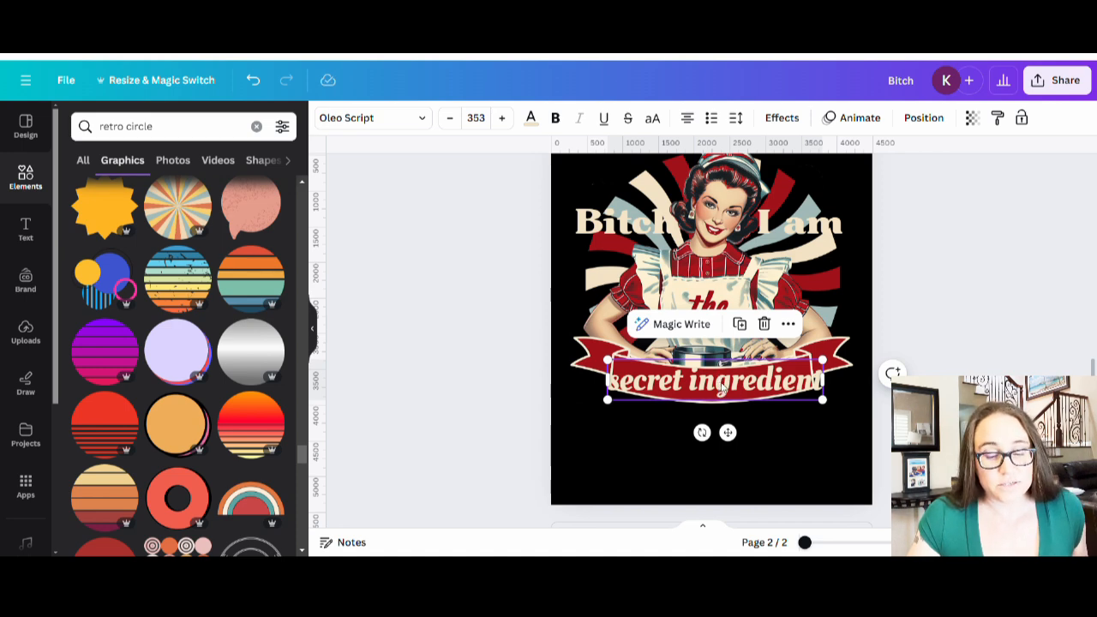
- Apply the Curve effect to 'secret ingredient', flipped to follow the ribbon's arc
{"action": "left_click", "coordinate": [779, 120]}
{"action": "scroll", "coordinate": [199, 420], "scroll_direction": "down", "scroll_amount": 1}
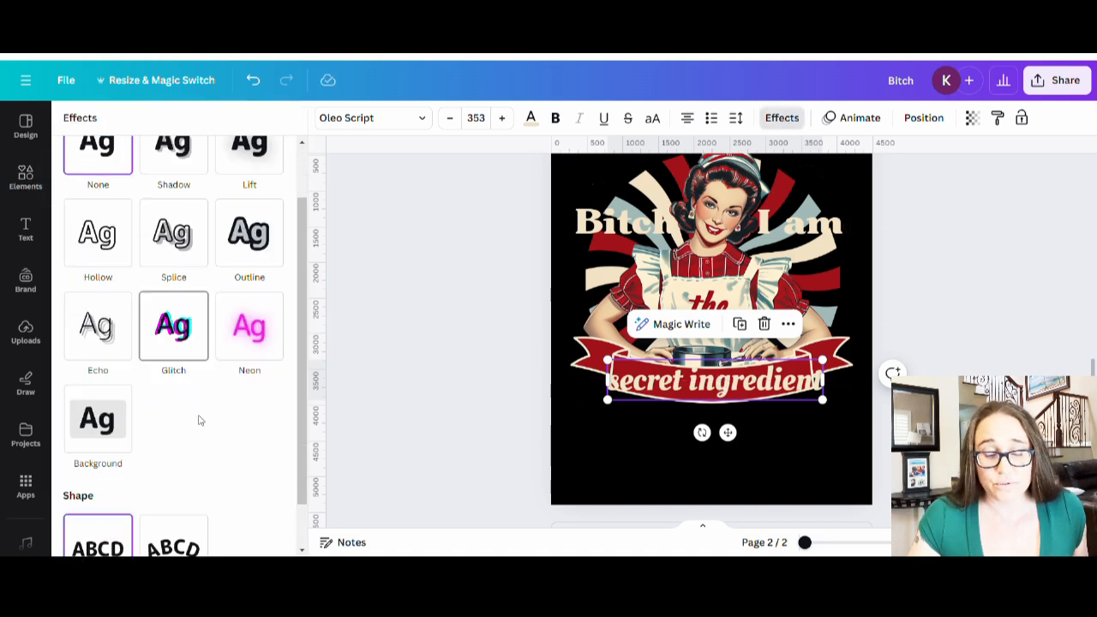
{"action": "scroll", "coordinate": [199, 420], "scroll_direction": "down", "scroll_amount": 1}
{"action": "left_click", "coordinate": [171, 493]}
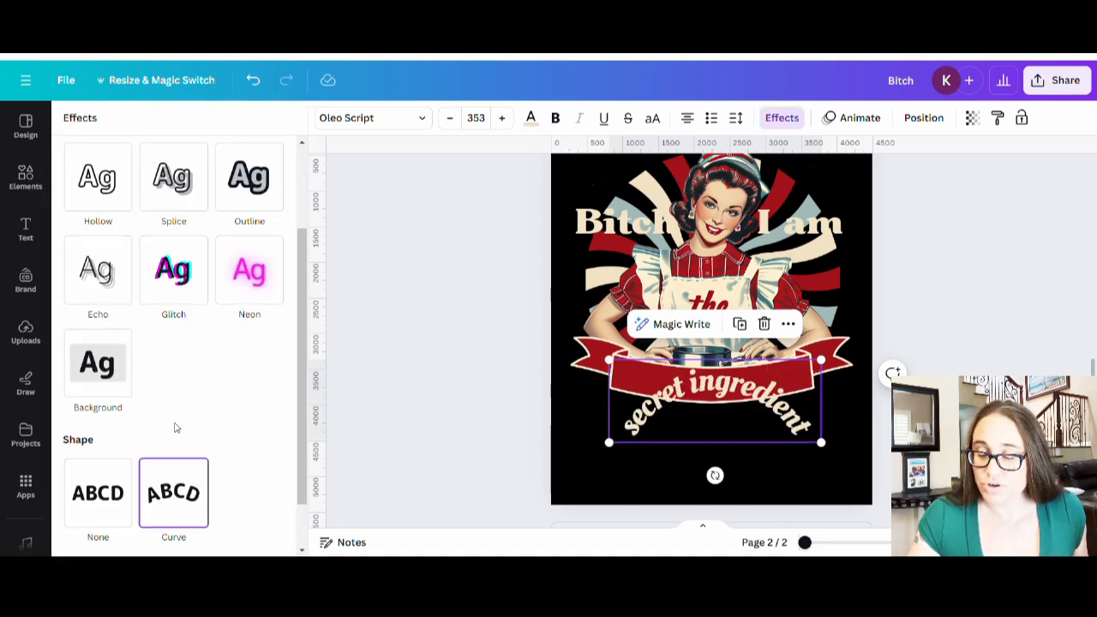
{"action": "scroll", "coordinate": [125, 522], "scroll_direction": "down", "scroll_amount": 1}
{"action": "left_click", "coordinate": [120, 528]}
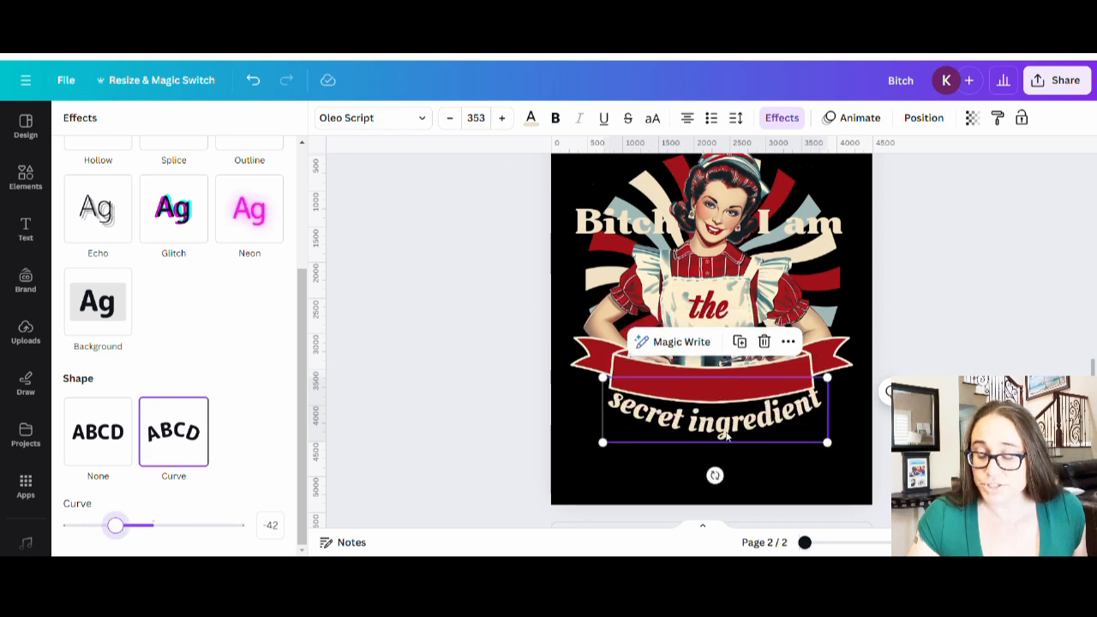
- Shrink the curved text, set the curve to -24, and centre it on the ribbon
{"action": "left_click_drag", "start_coordinate": [727, 436], "coordinate": [727, 397]}
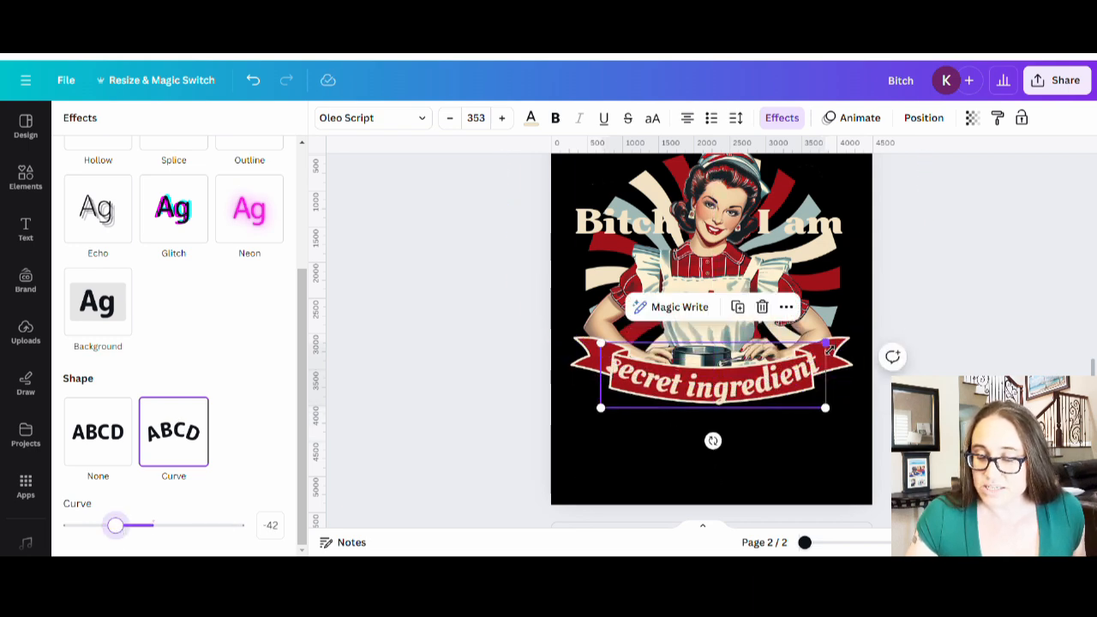
{"action": "left_click_drag", "start_coordinate": [827, 346], "coordinate": [799, 351]}
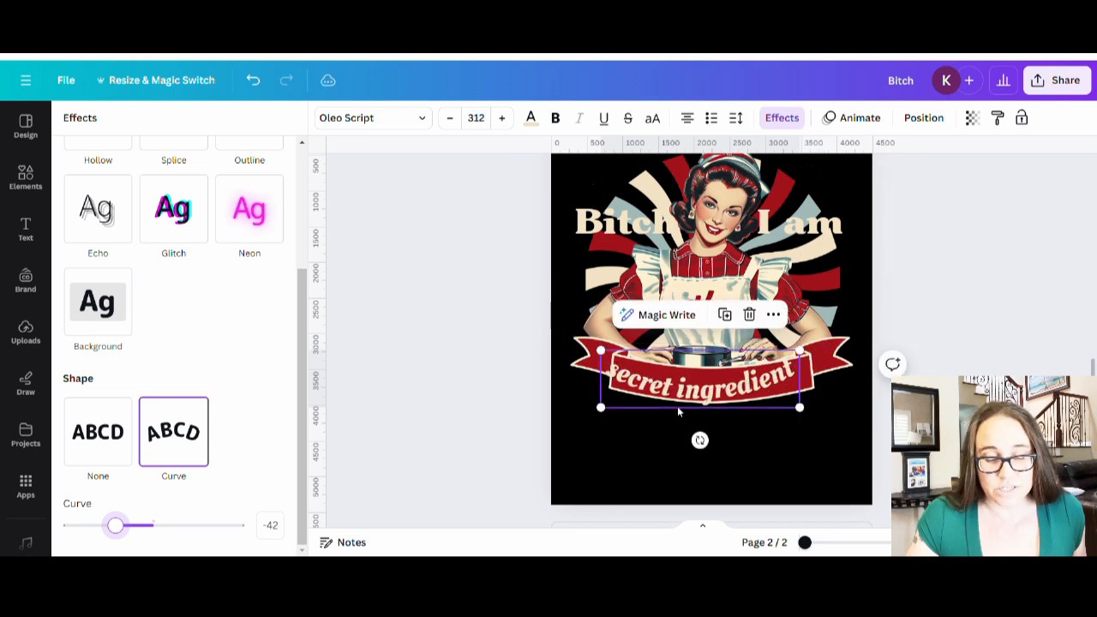
{"action": "left_click_drag", "start_coordinate": [677, 406], "coordinate": [708, 388]}
{"action": "left_click_drag", "start_coordinate": [97, 537], "coordinate": [136, 536]}
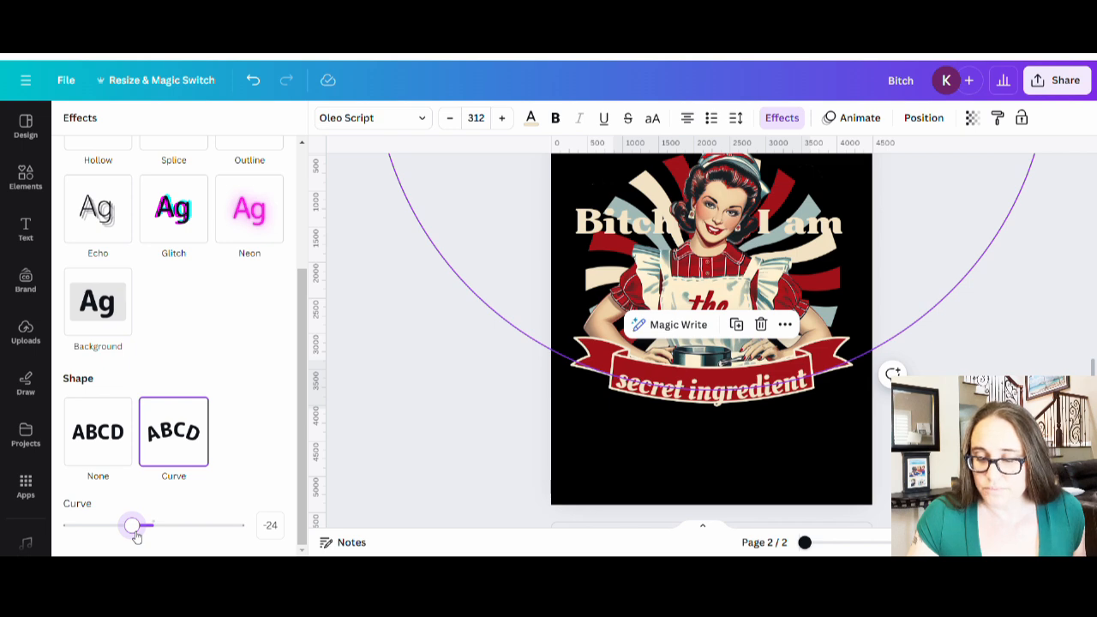
{"action": "left_click_drag", "start_coordinate": [135, 536], "coordinate": [135, 537]}
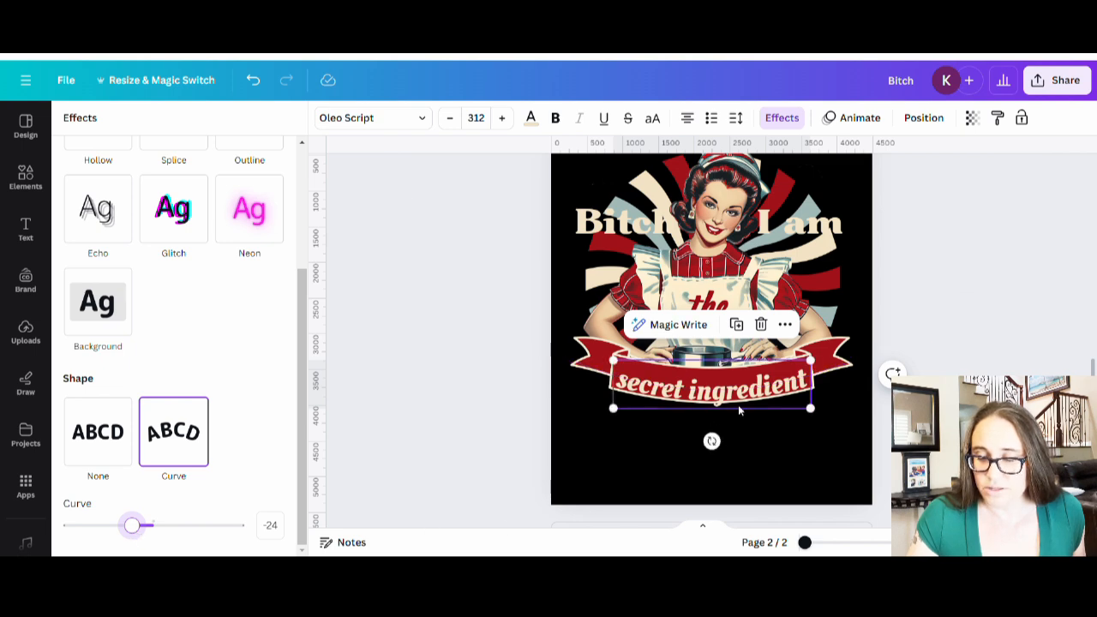
{"action": "left_click_drag", "start_coordinate": [733, 404], "coordinate": [737, 401]}
{"action": "left_click", "coordinate": [771, 468]}
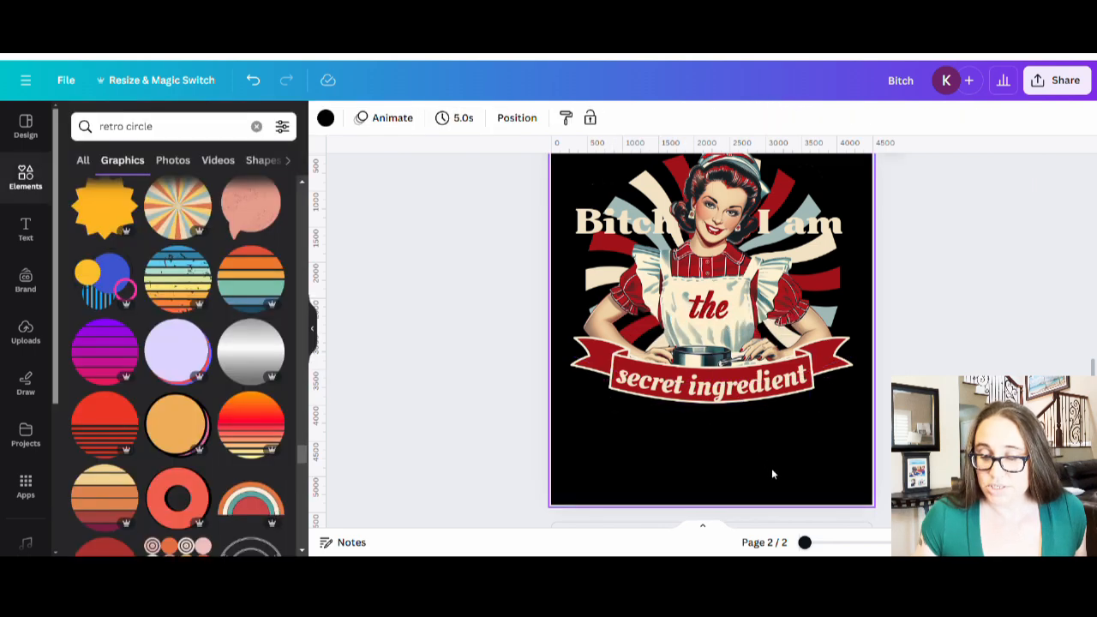
{"action": "left_click", "coordinate": [752, 393]}
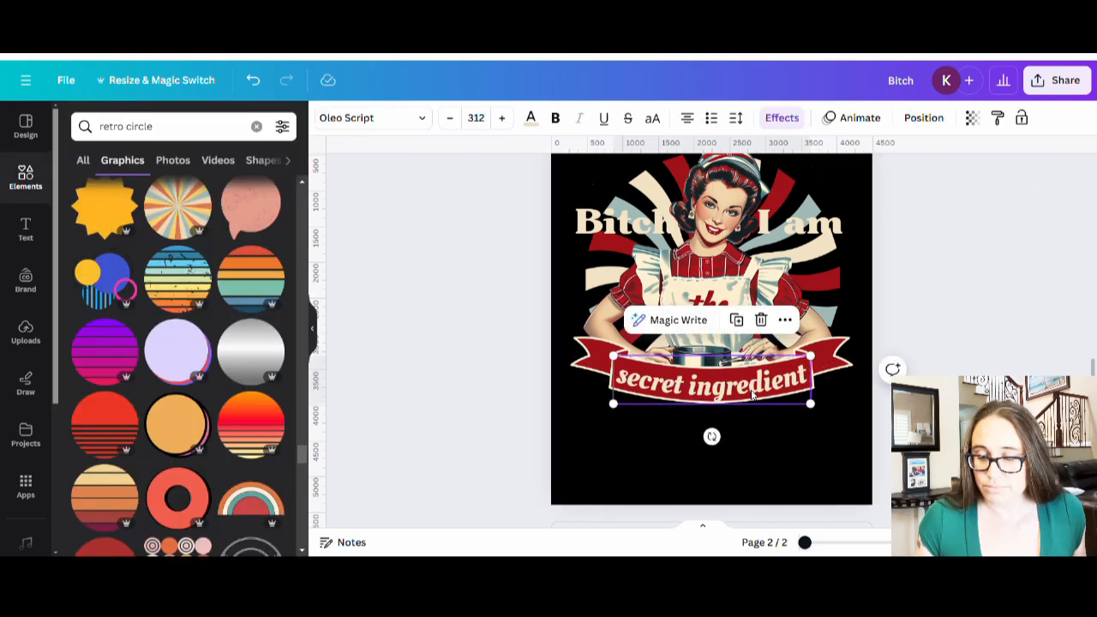
{"action": "key", "text": "Up"}
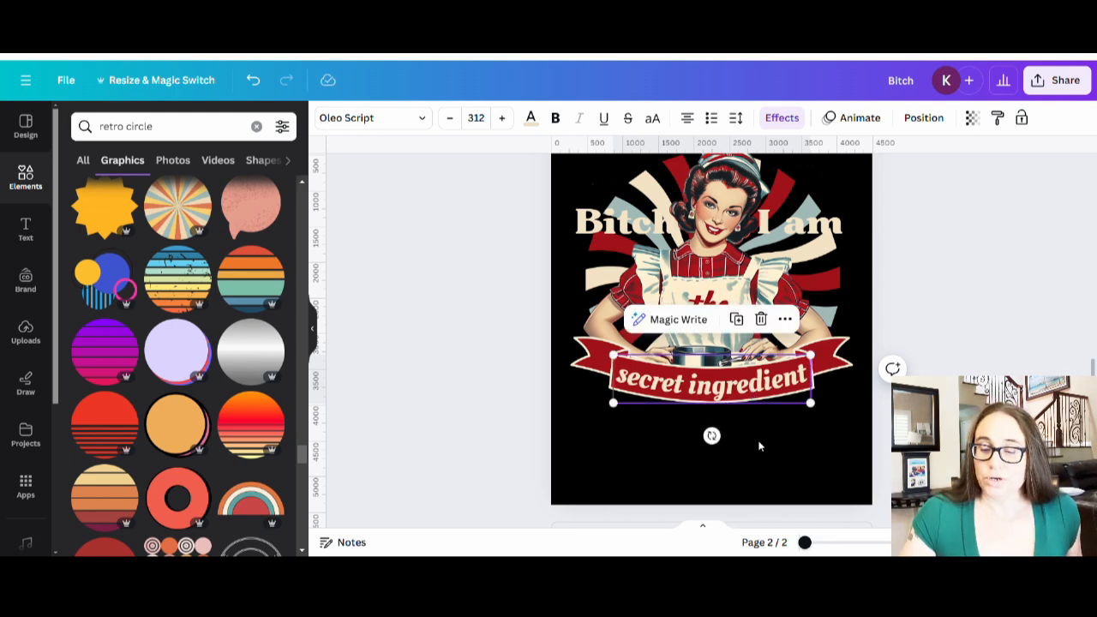
{"action": "left_click", "coordinate": [761, 449]}
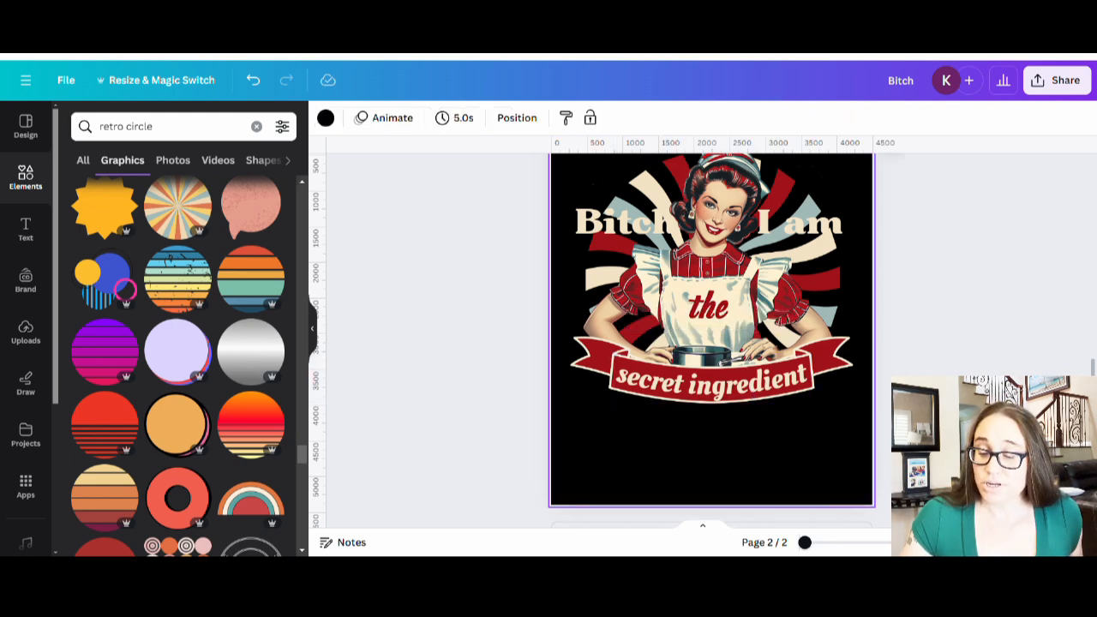
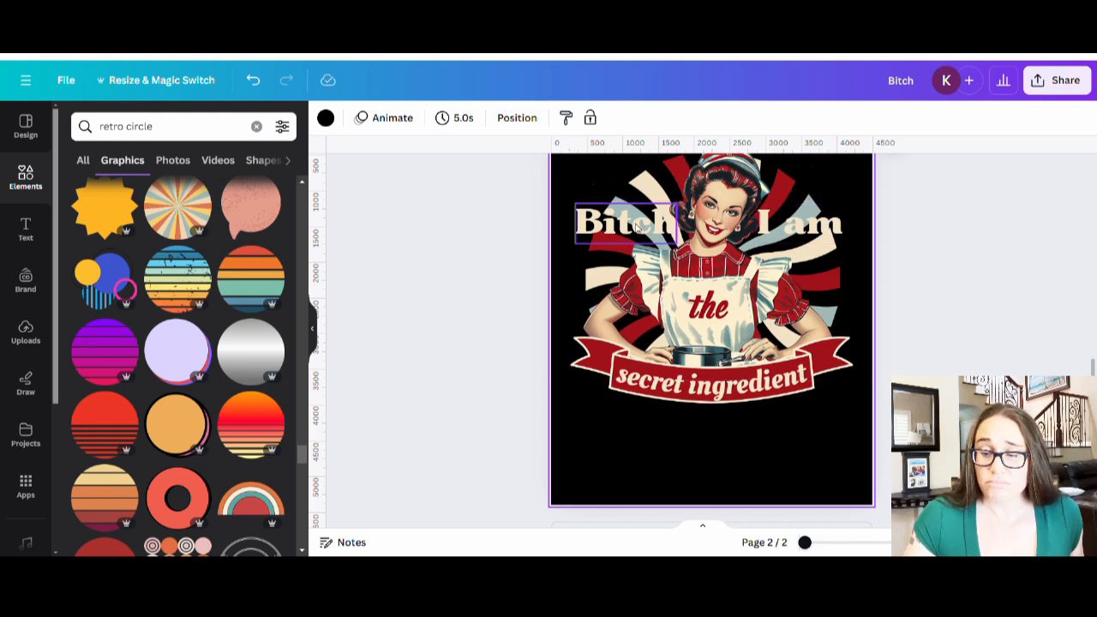
- Give 'Bitch' a dark red outline and thicken it to 77
{"action": "left_click", "coordinate": [644, 221]}
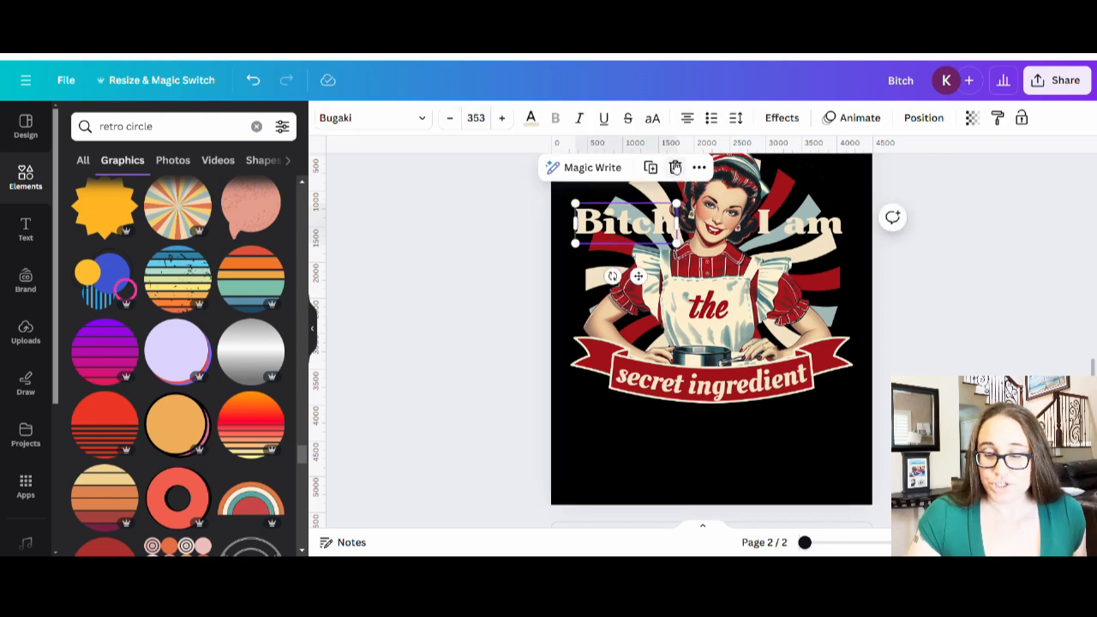
{"action": "left_click", "coordinate": [775, 122]}
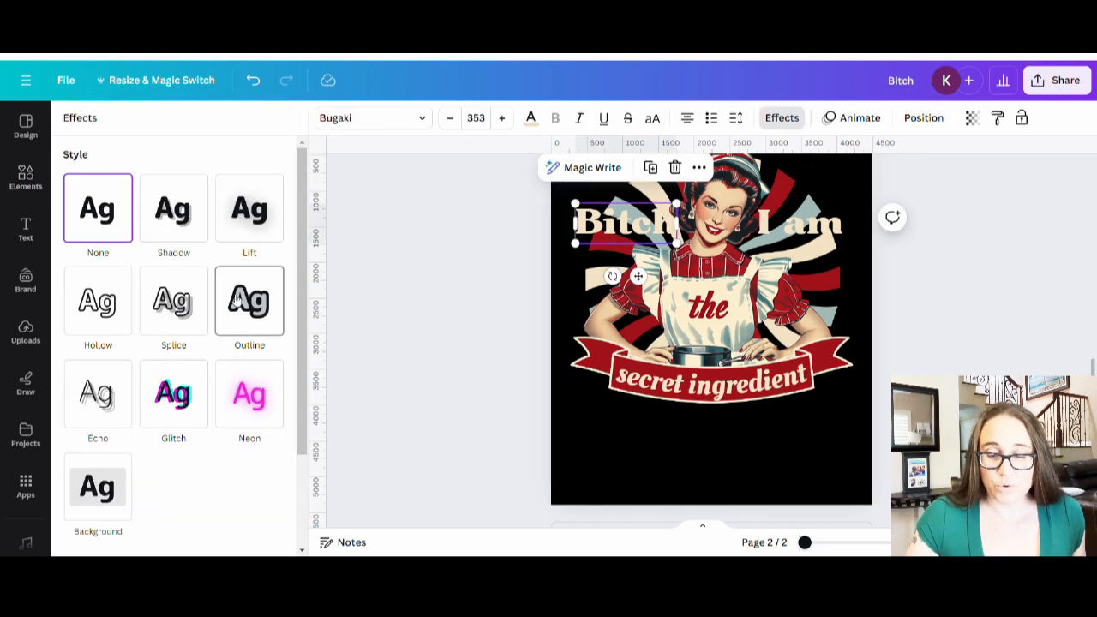
{"action": "left_click", "coordinate": [248, 302]}
{"action": "left_click", "coordinate": [272, 425]}
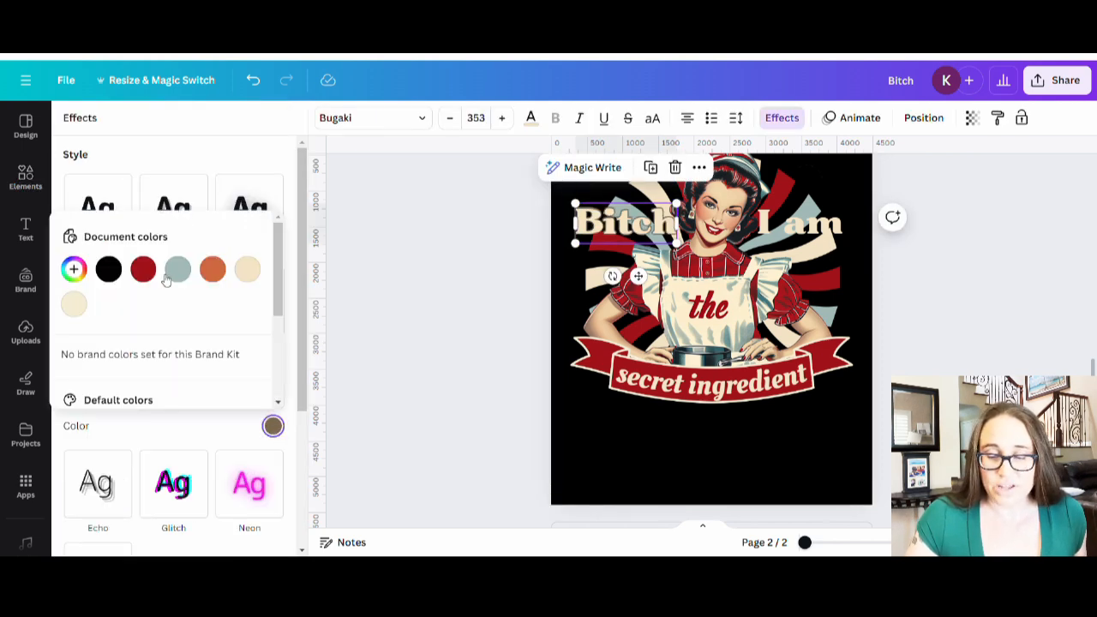
{"action": "left_click", "coordinate": [143, 270]}
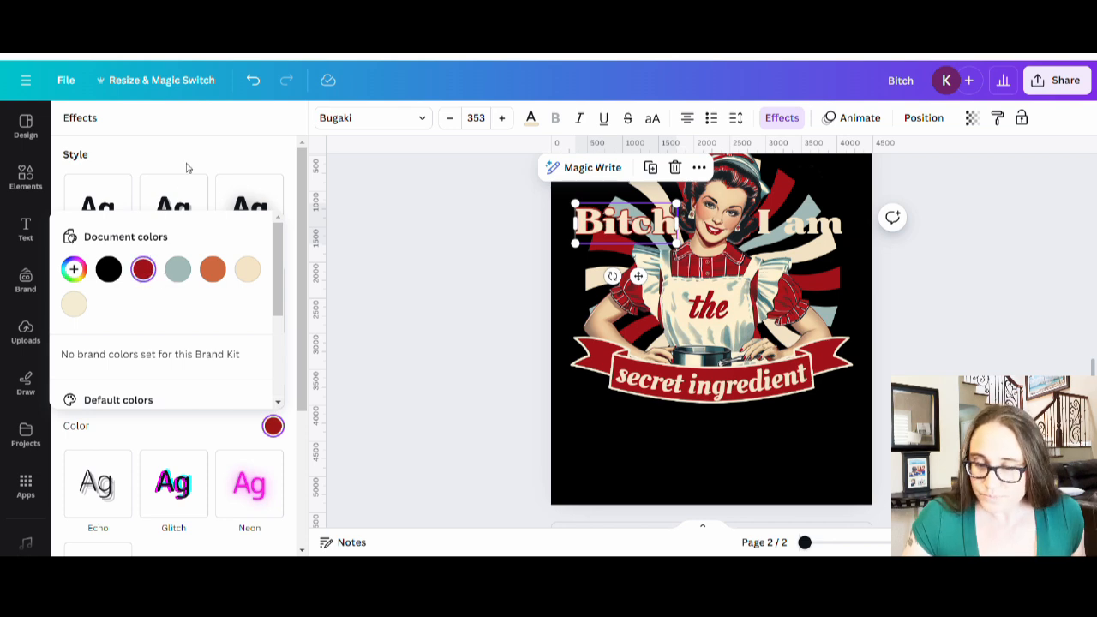
{"action": "left_click", "coordinate": [186, 163]}
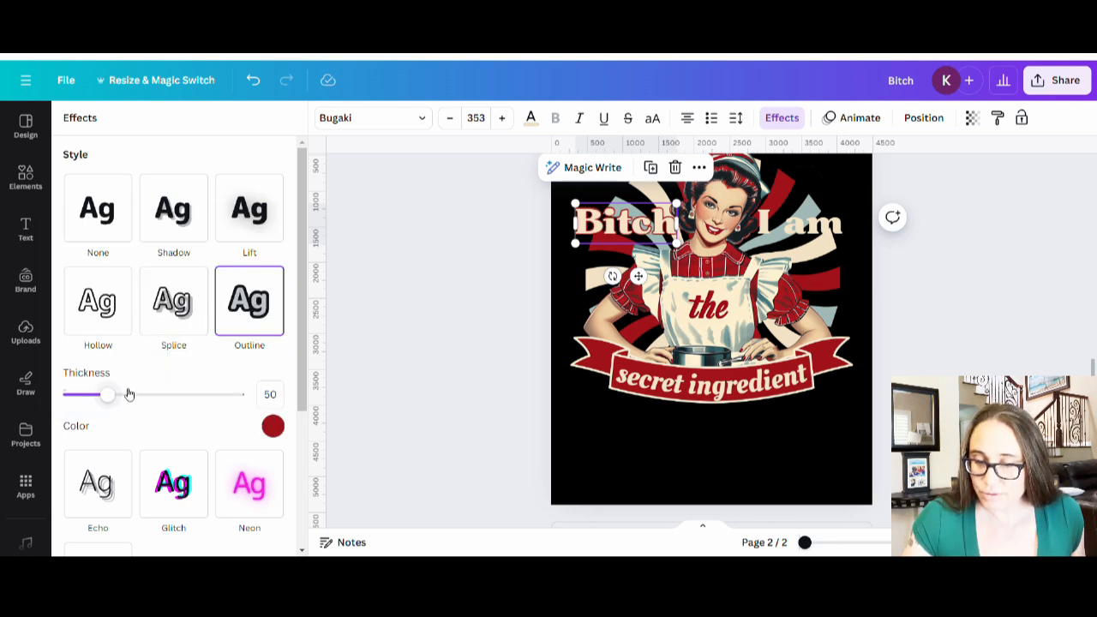
{"action": "left_click_drag", "start_coordinate": [110, 399], "coordinate": [137, 402]}
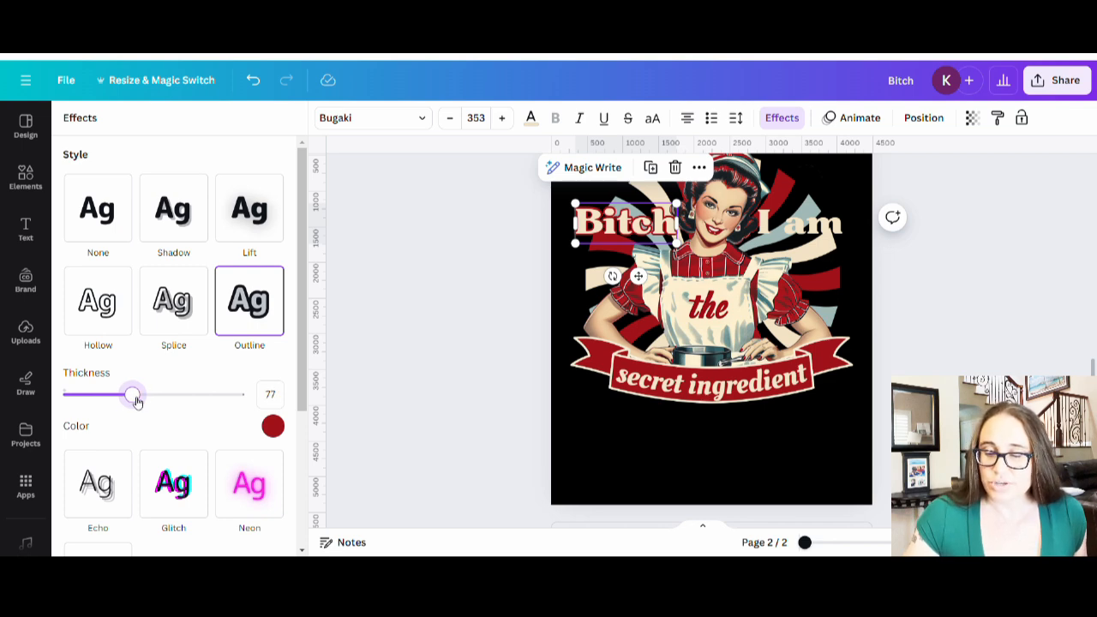
{"action": "left_click", "coordinate": [611, 460]}
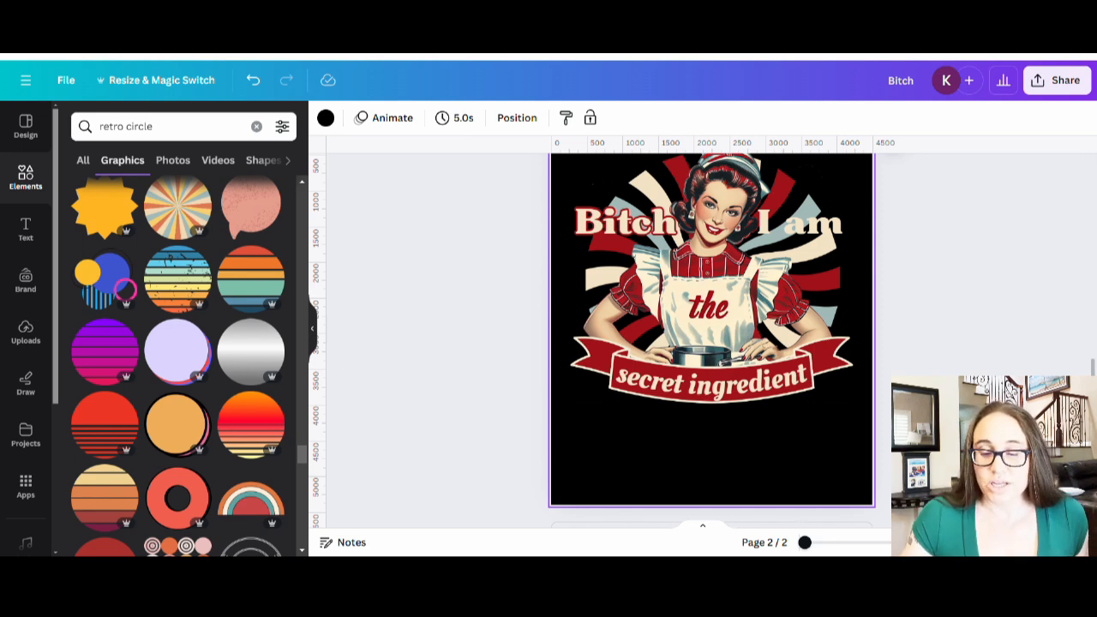
- Turn the 'Bitch' lettering red and change its outline colour to cream
{"action": "left_click", "coordinate": [637, 224]}
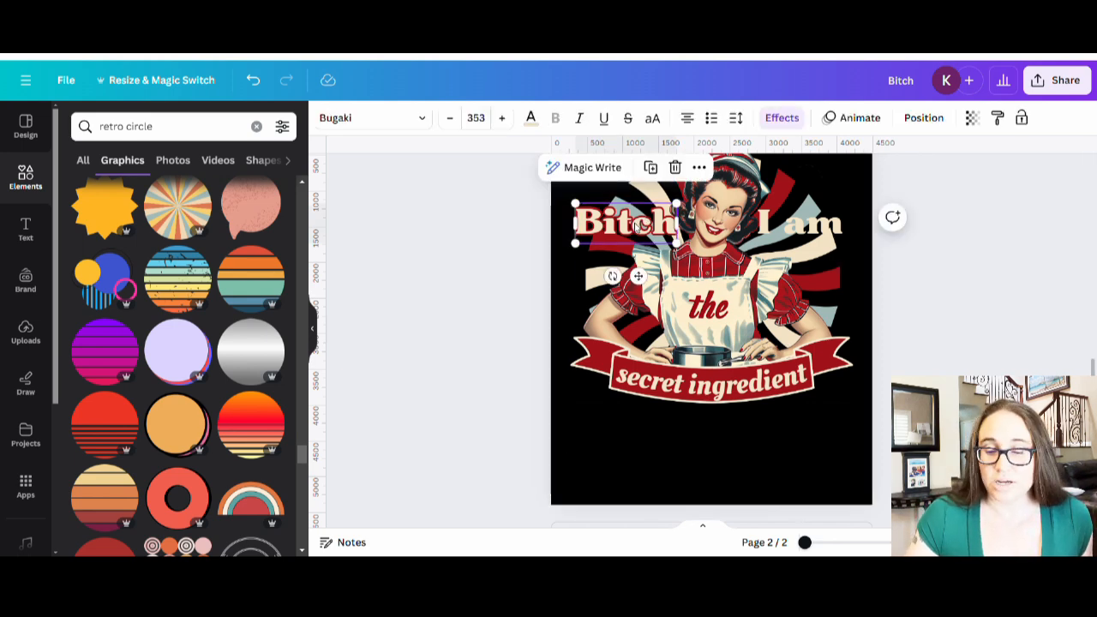
{"action": "left_click", "coordinate": [532, 117]}
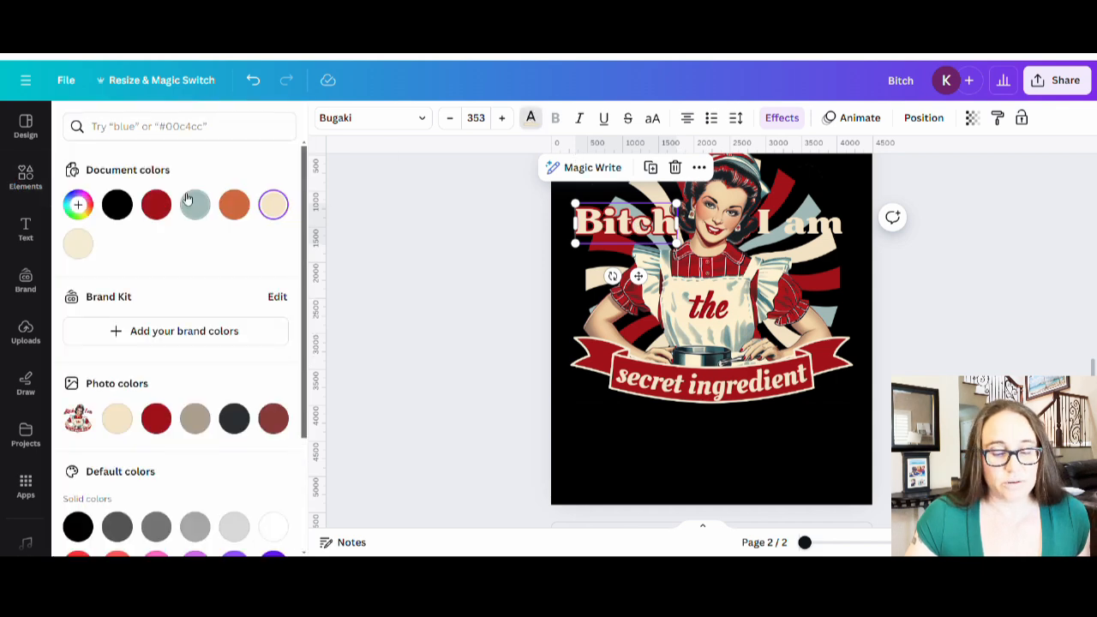
{"action": "left_click", "coordinate": [156, 204]}
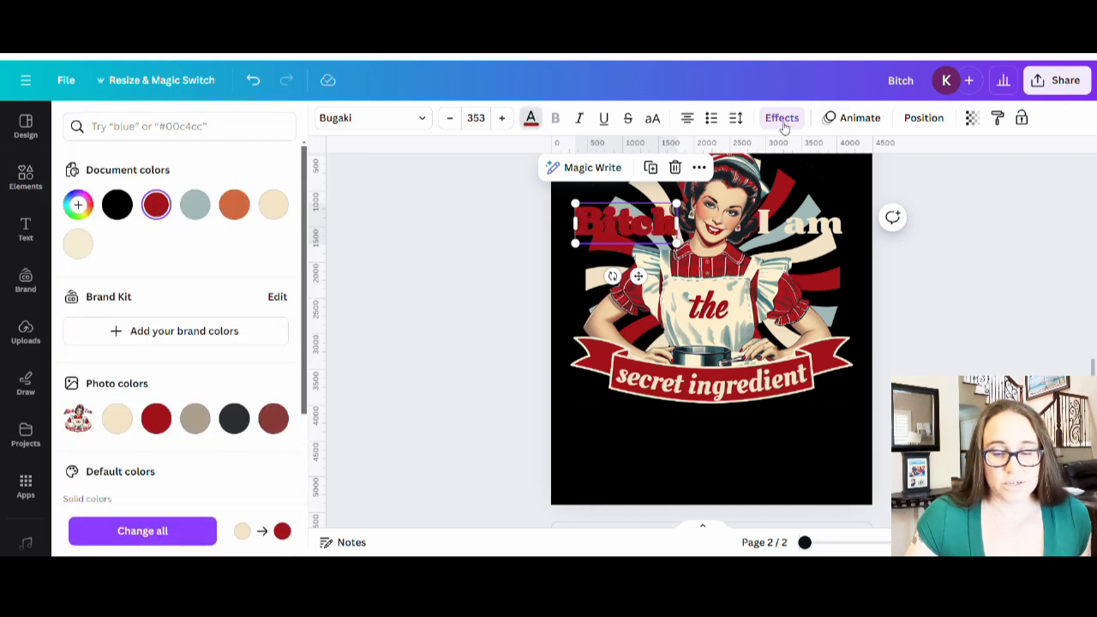
{"action": "left_click", "coordinate": [781, 119]}
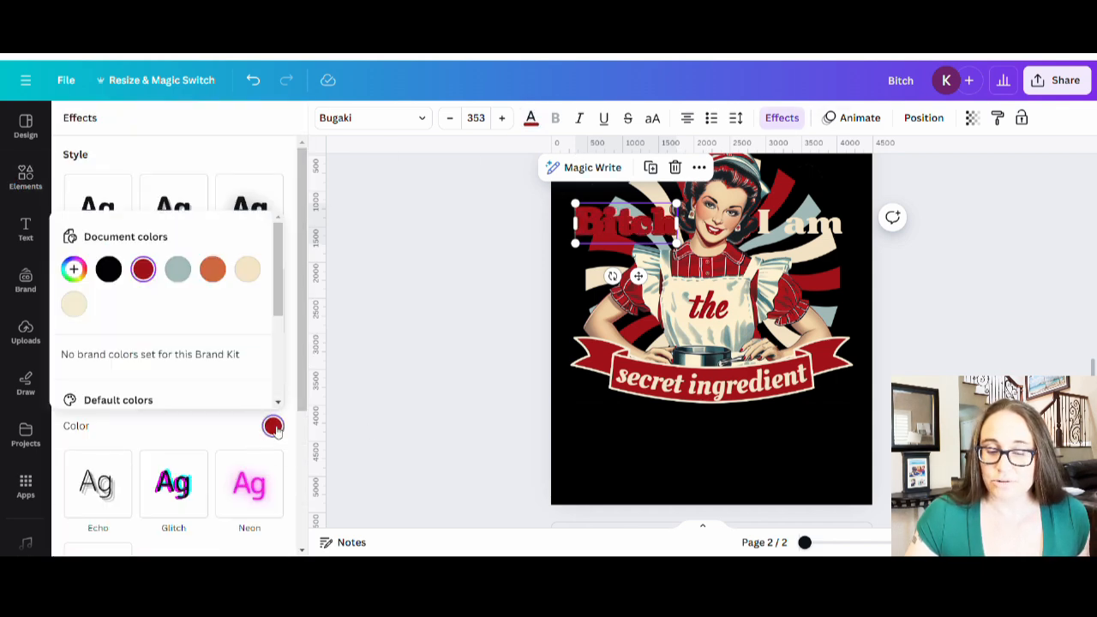
{"action": "left_click", "coordinate": [247, 271]}
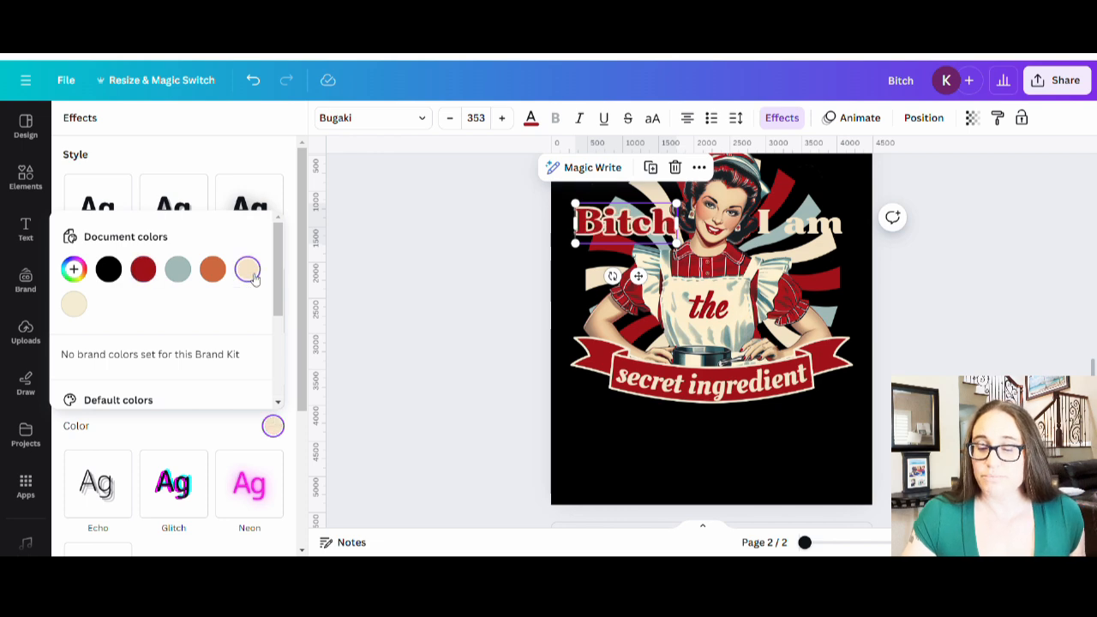
{"action": "left_click", "coordinate": [394, 328]}
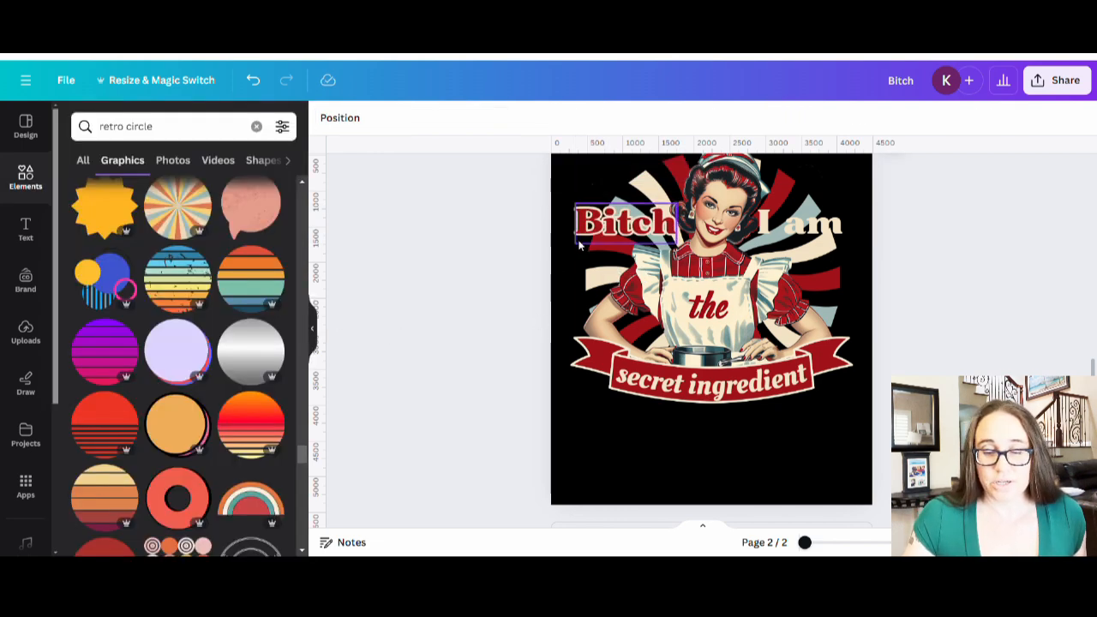
- Turn 'I am' red with a cream outline at thickness 79, matching 'Bitch'
{"action": "left_click", "coordinate": [794, 225]}
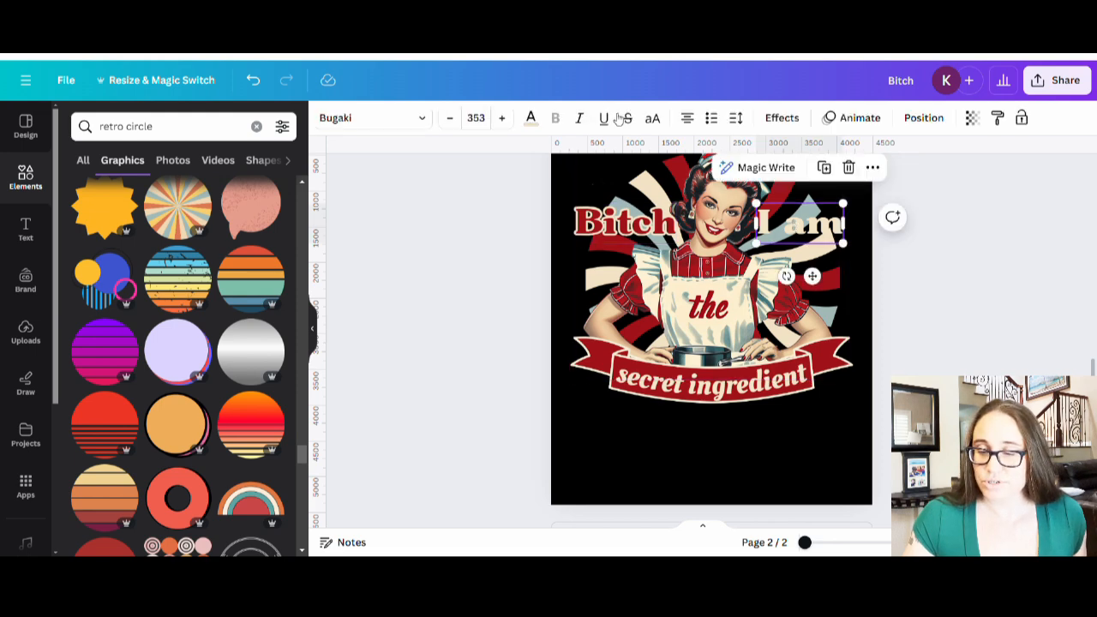
{"action": "left_click", "coordinate": [530, 117]}
{"action": "left_click", "coordinate": [156, 203]}
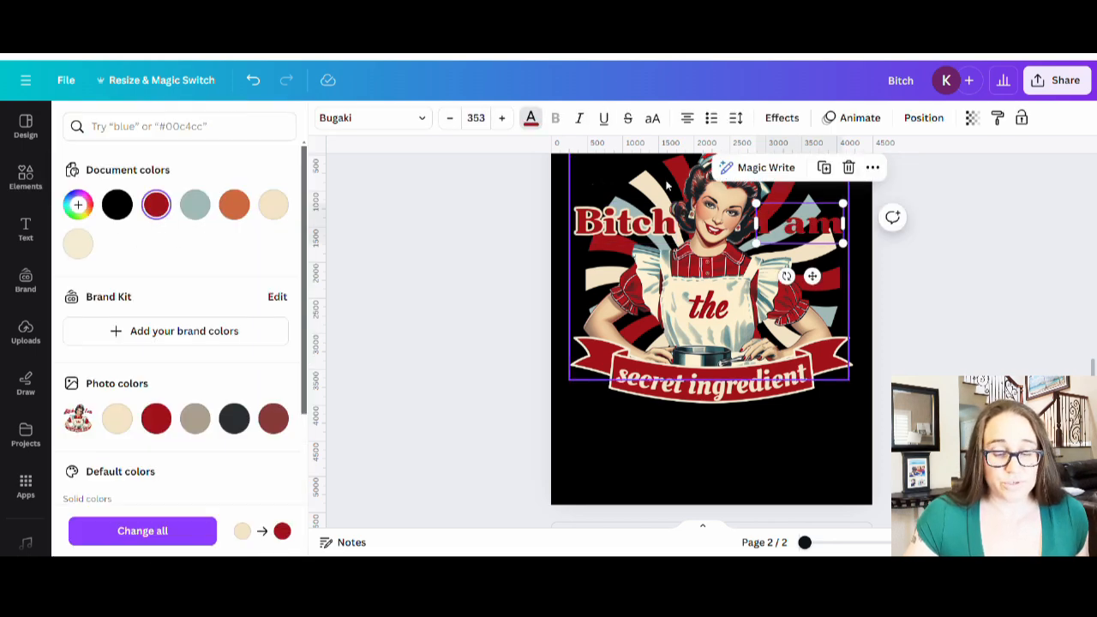
{"action": "left_click", "coordinate": [779, 117]}
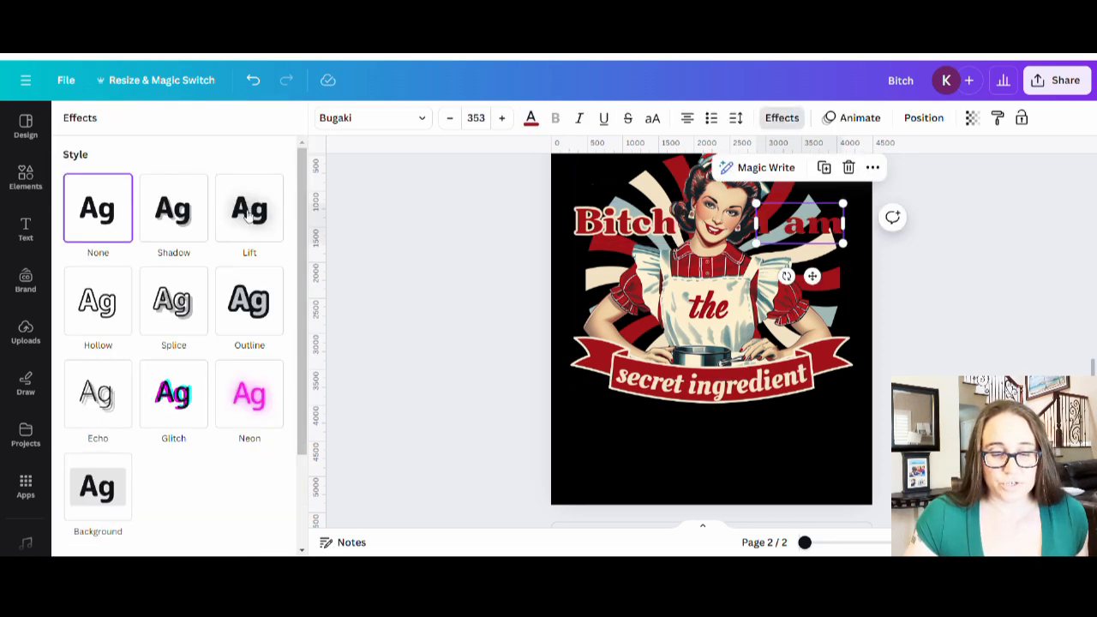
{"action": "left_click", "coordinate": [236, 310]}
{"action": "left_click", "coordinate": [273, 426]}
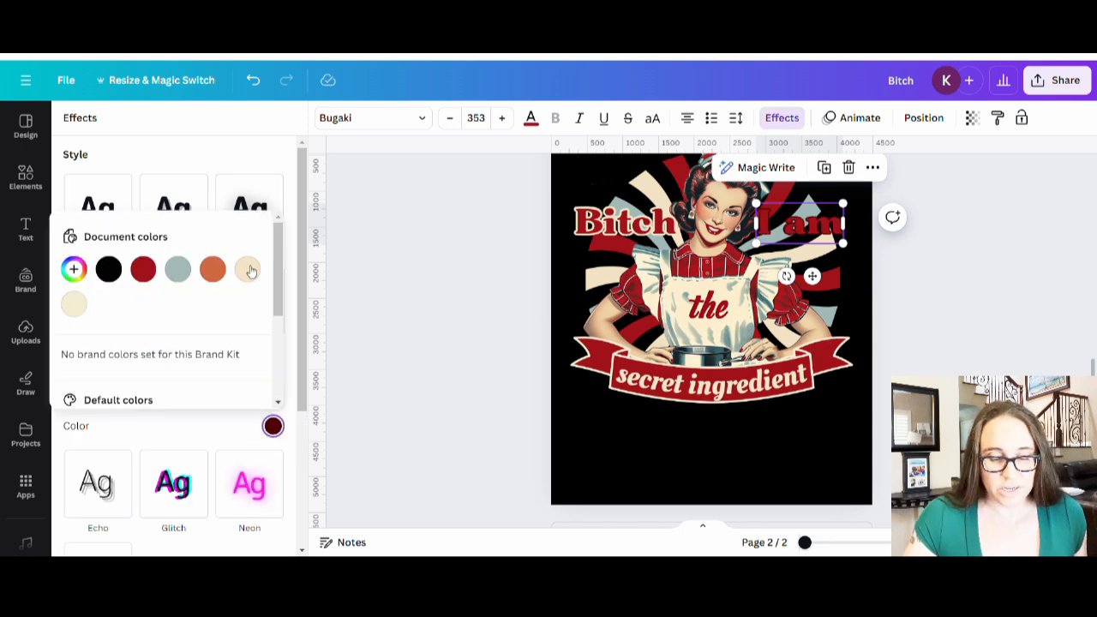
{"action": "left_click", "coordinate": [247, 269]}
{"action": "left_click", "coordinate": [225, 156]}
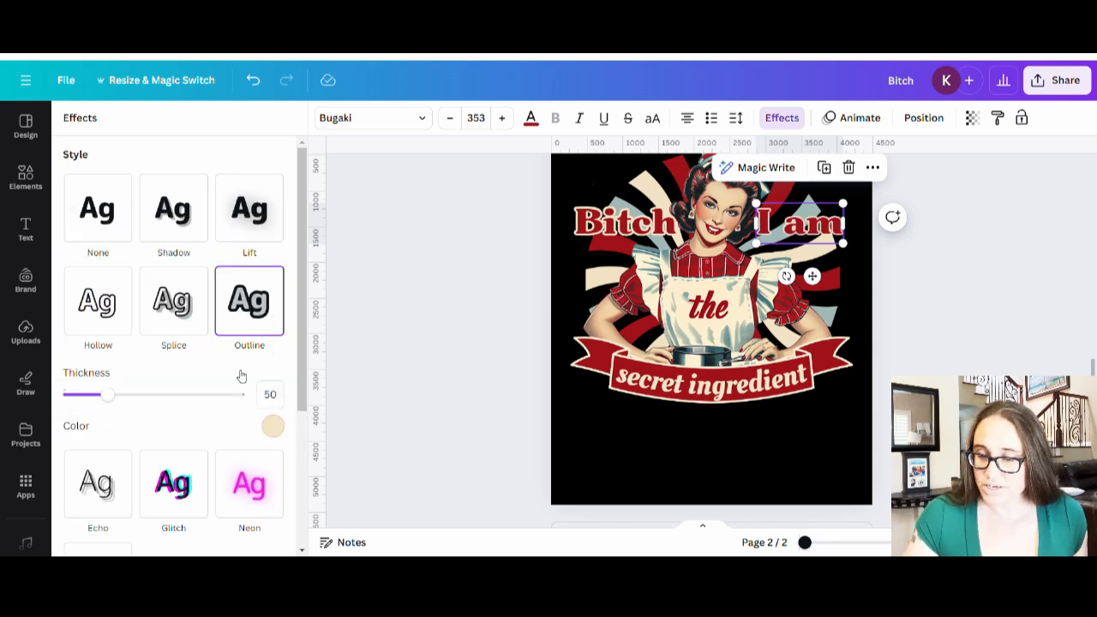
{"action": "left_click_drag", "start_coordinate": [110, 394], "coordinate": [139, 401]}
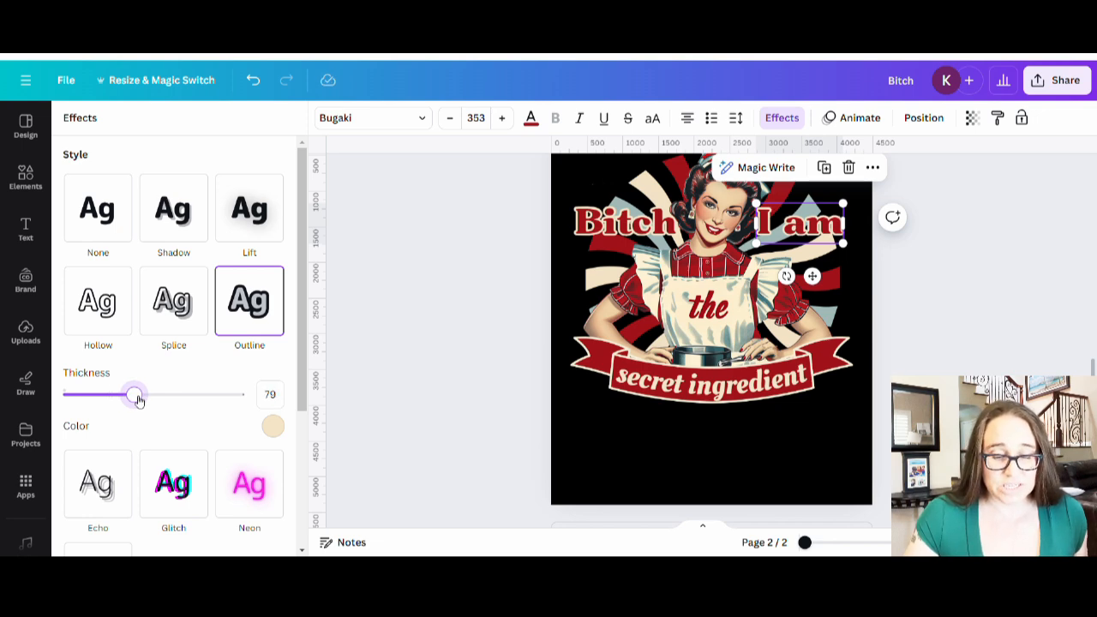
{"action": "left_click", "coordinate": [614, 220]}
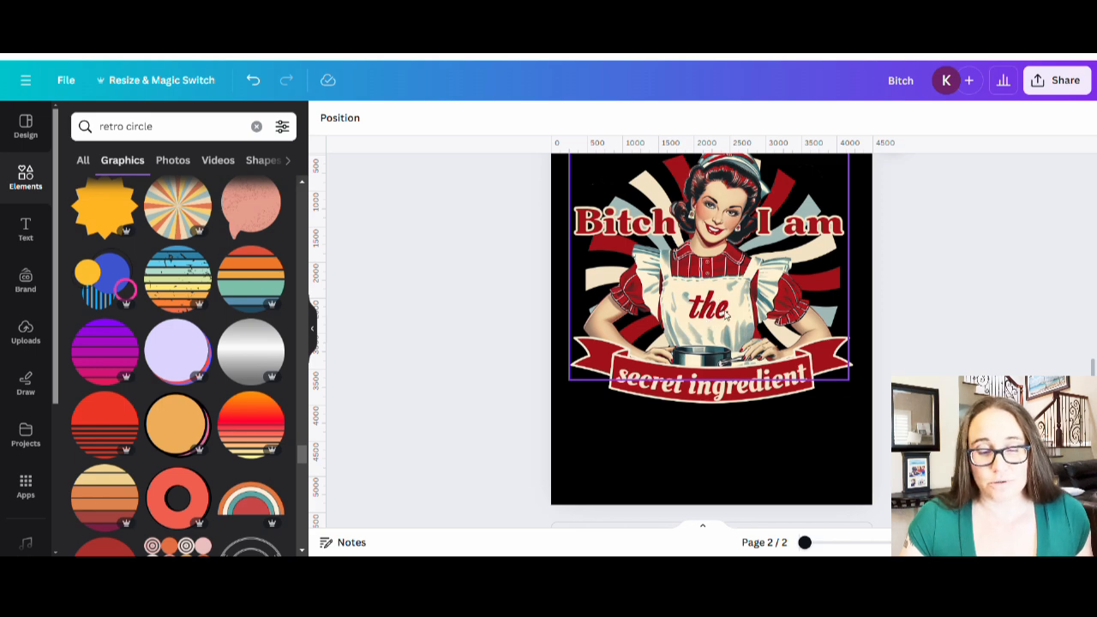
- Add a cream circle, shrink it to 570 by 570, and place it over the apron
{"action": "key", "text": "c"}
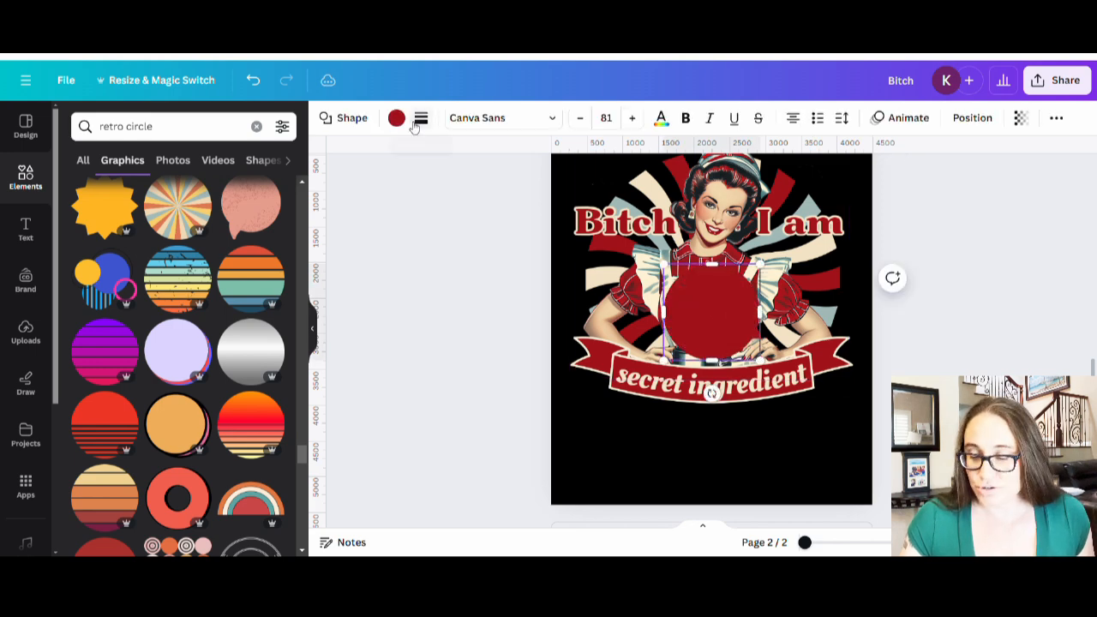
{"action": "left_click", "coordinate": [420, 119]}
{"action": "left_click", "coordinate": [418, 120]}
{"action": "left_click", "coordinate": [396, 118]}
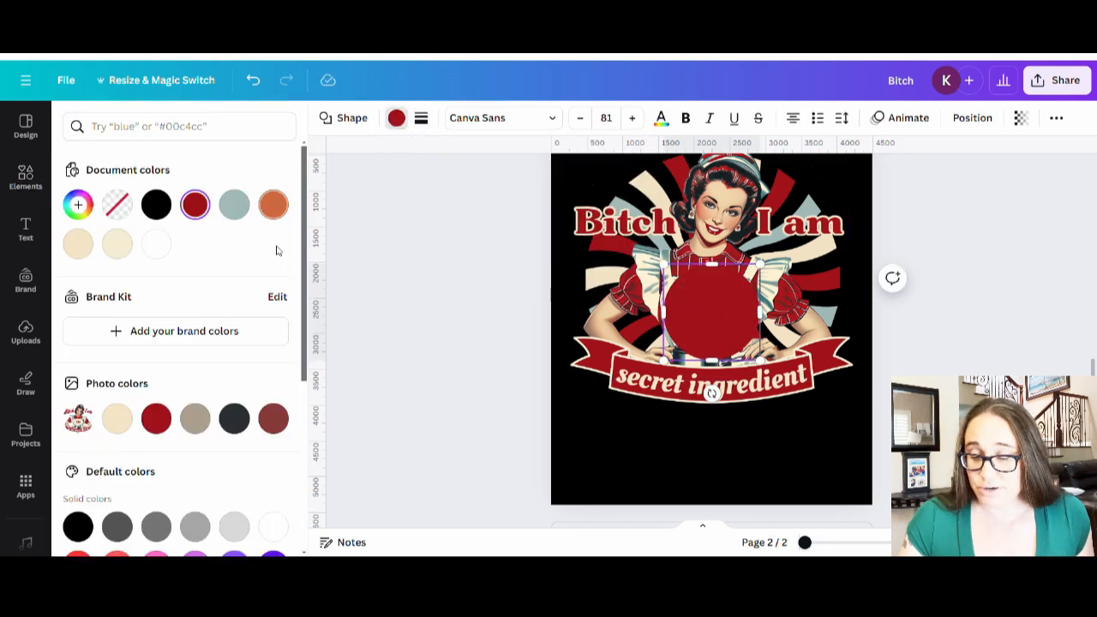
{"action": "left_click", "coordinate": [116, 243]}
{"action": "left_click_drag", "start_coordinate": [760, 358], "coordinate": [700, 317]}
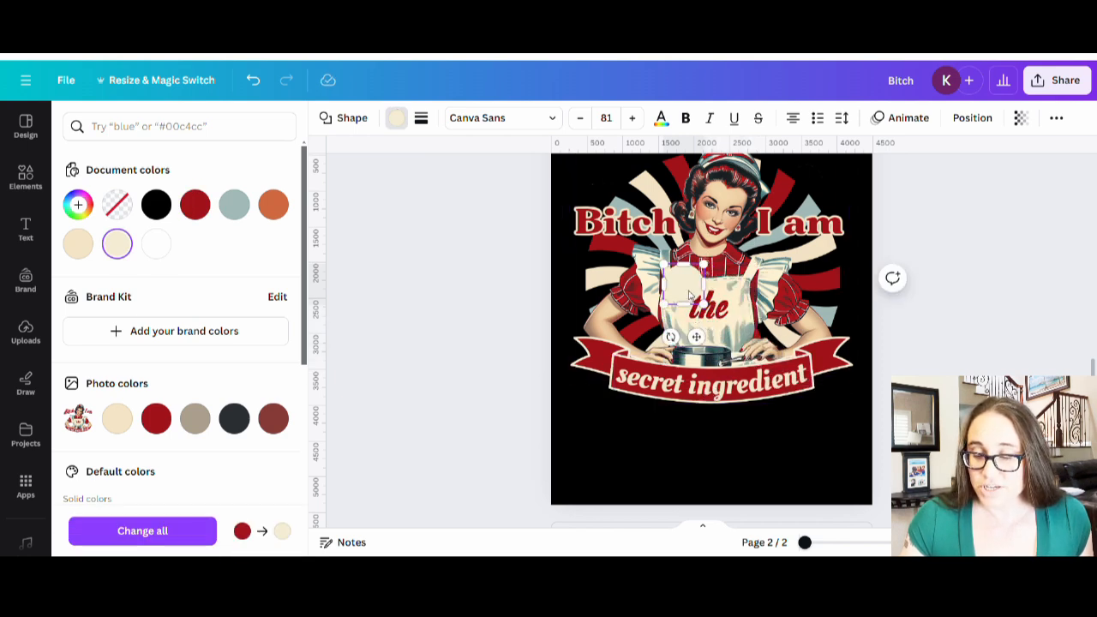
{"action": "left_click", "coordinate": [427, 316]}
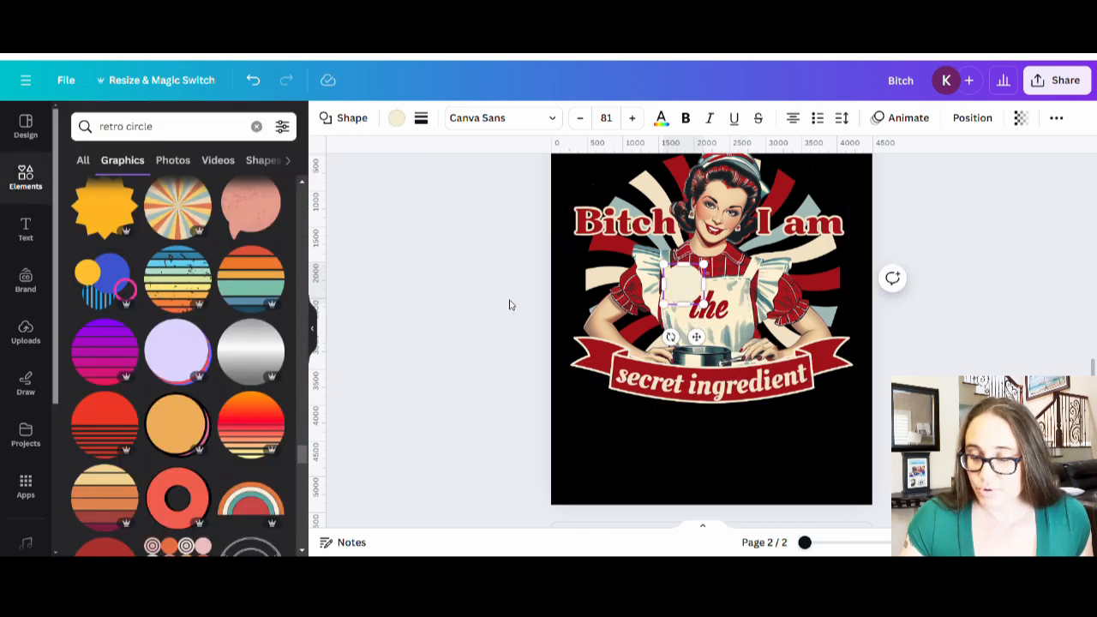
{"action": "left_click_drag", "start_coordinate": [703, 287], "coordinate": [718, 307]}
{"action": "left_click", "coordinate": [514, 420]}
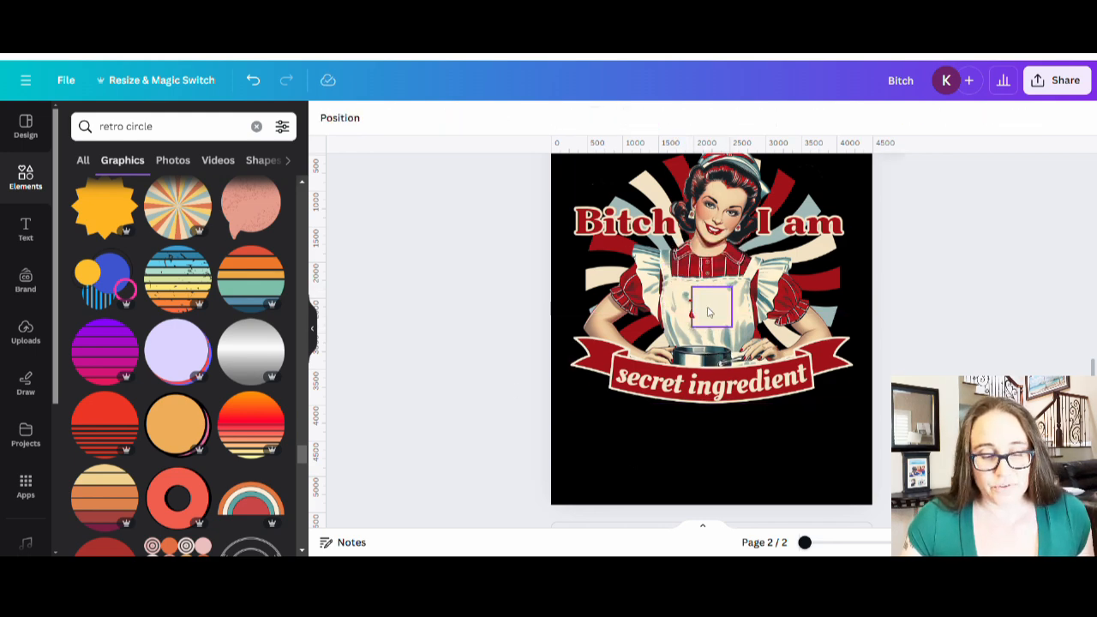
- Recolour the patch with the apron's exact cream using the eyedropper
{"action": "left_click", "coordinate": [709, 313]}
{"action": "left_click", "coordinate": [396, 119]}
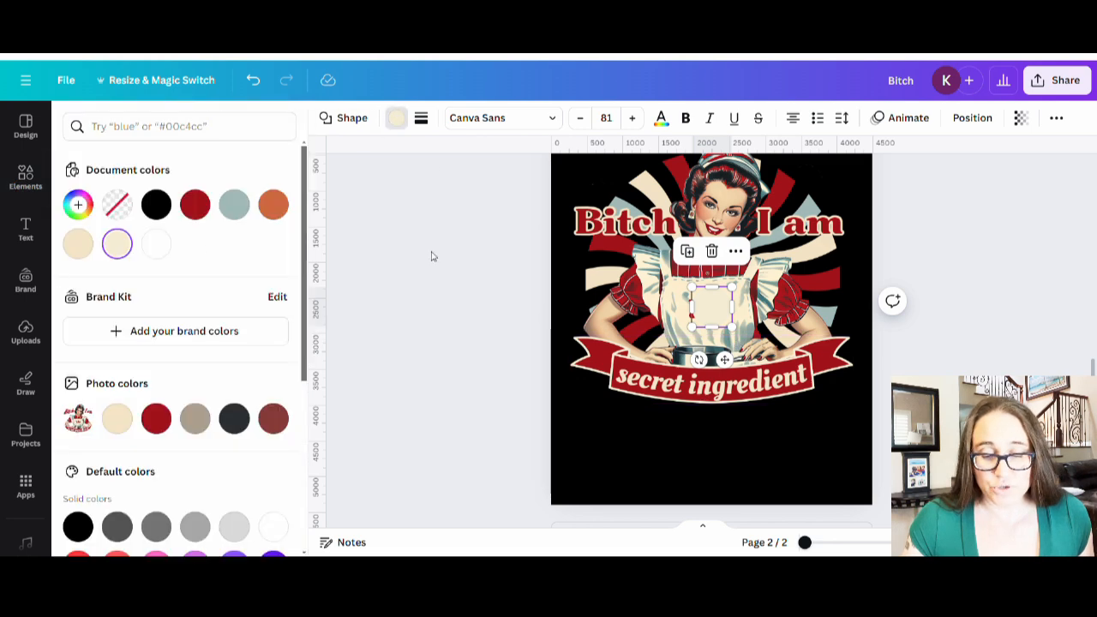
{"action": "left_click", "coordinate": [77, 203]}
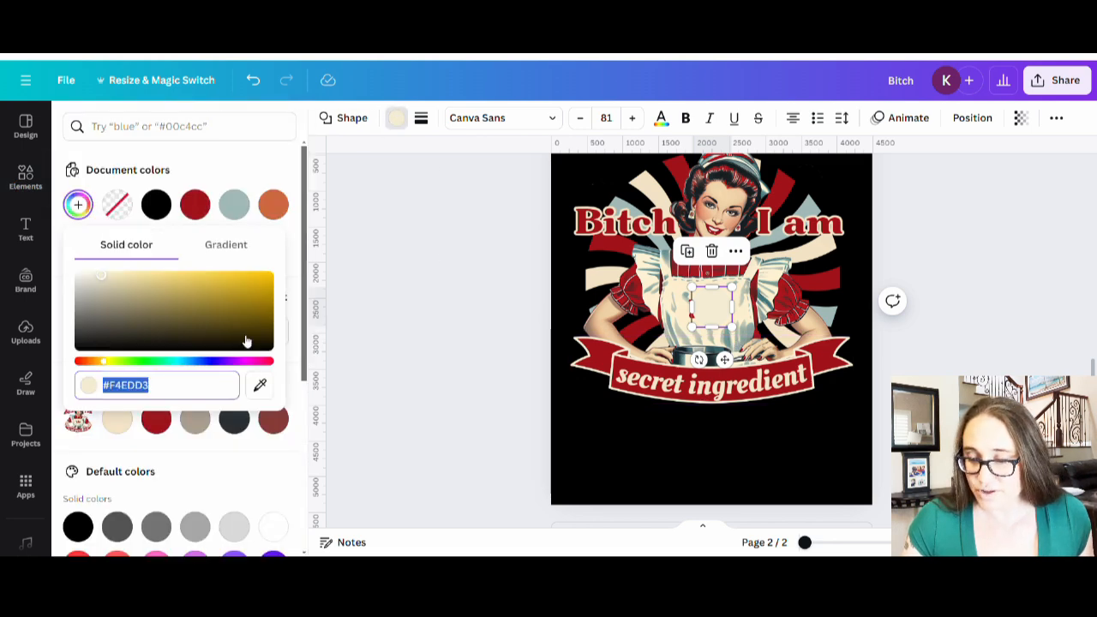
{"action": "left_click", "coordinate": [260, 384]}
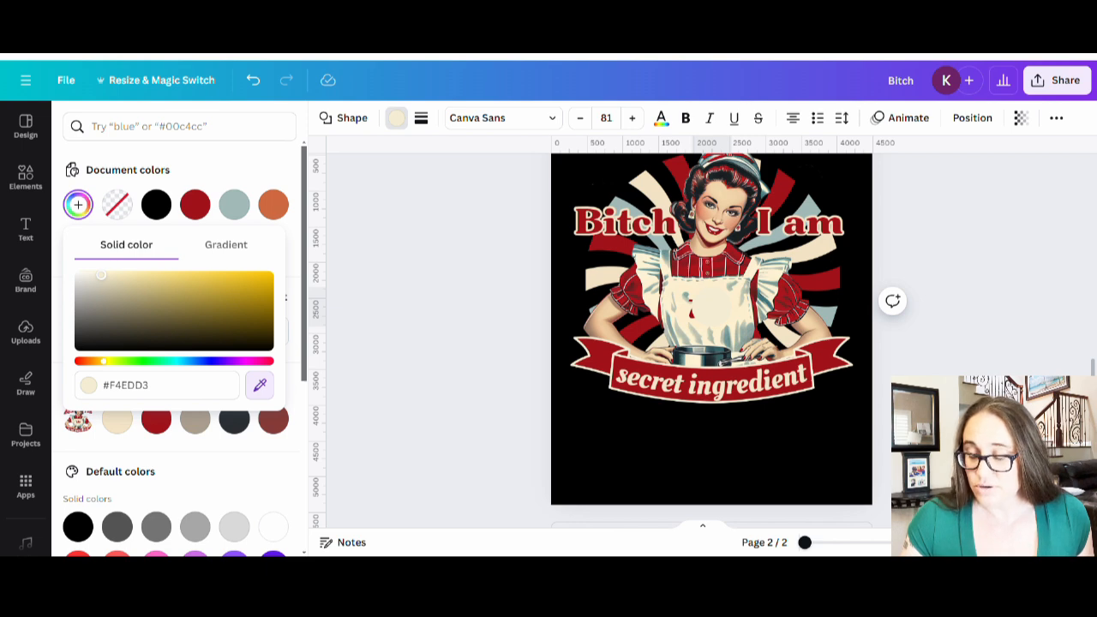
{"action": "left_click", "coordinate": [738, 305]}
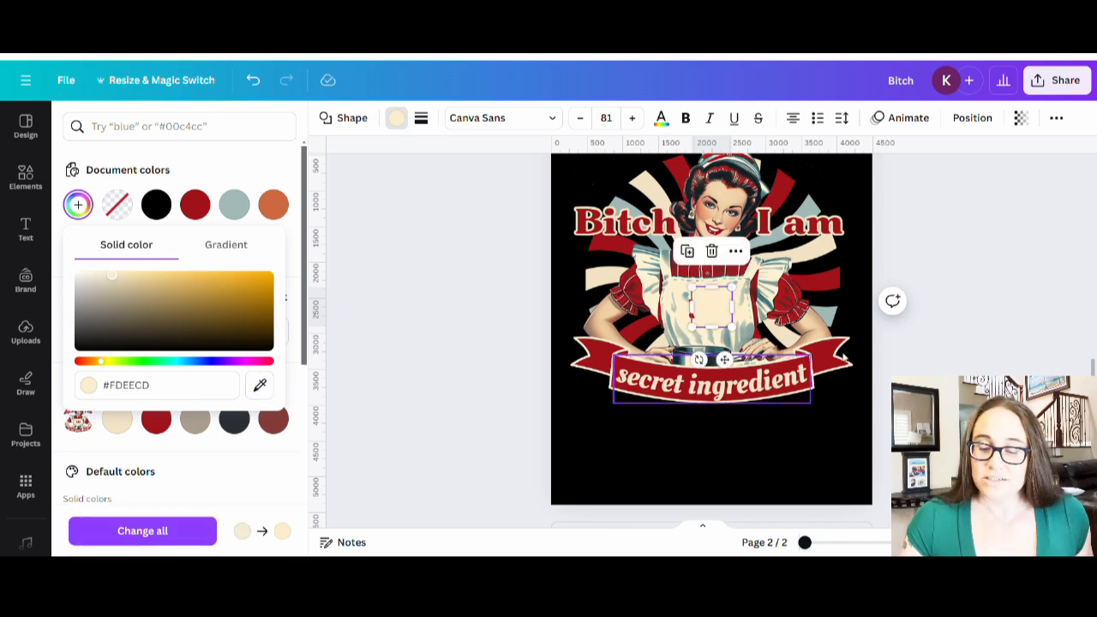
{"action": "left_click", "coordinate": [480, 429]}
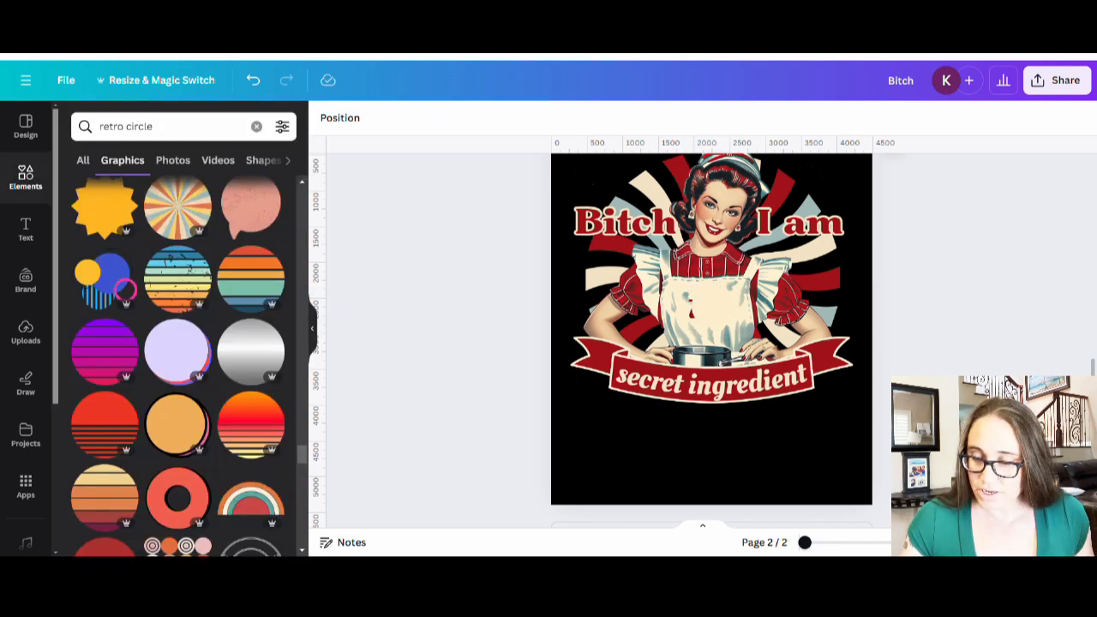
- Nudge the cream patch slightly left so it blends into the apron
{"action": "left_click", "coordinate": [705, 317]}
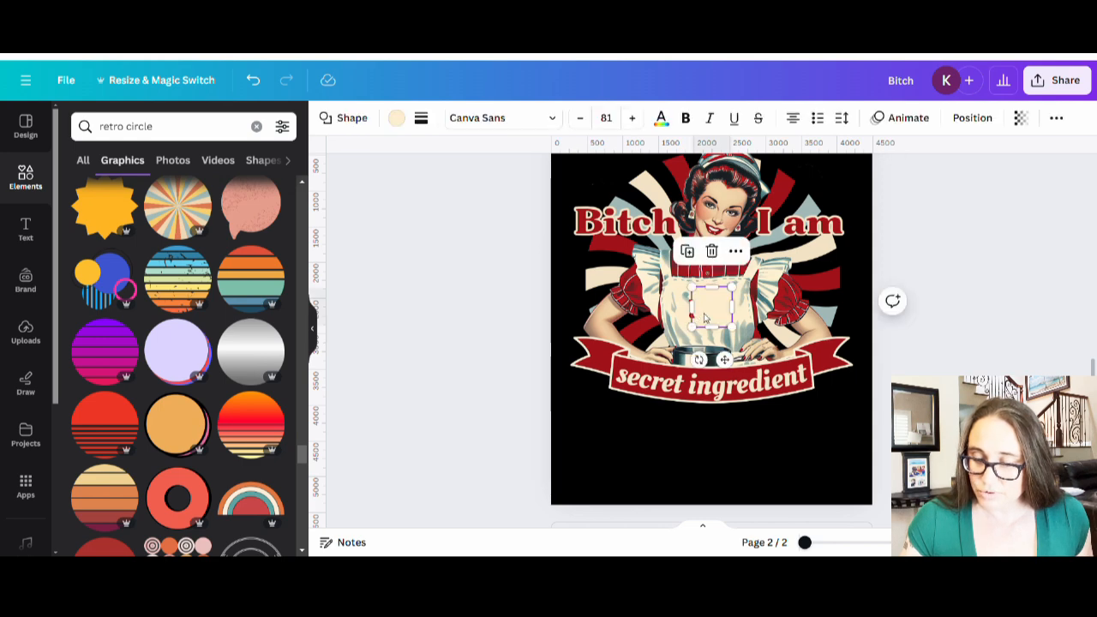
{"action": "mouse_move", "coordinate": [705, 317]}
{"action": "left_mouse_down"}
{"action": "mouse_move", "coordinate": [689, 316]}
{"action": "mouse_move", "coordinate": [717, 302]}
{"action": "left_mouse_up"}
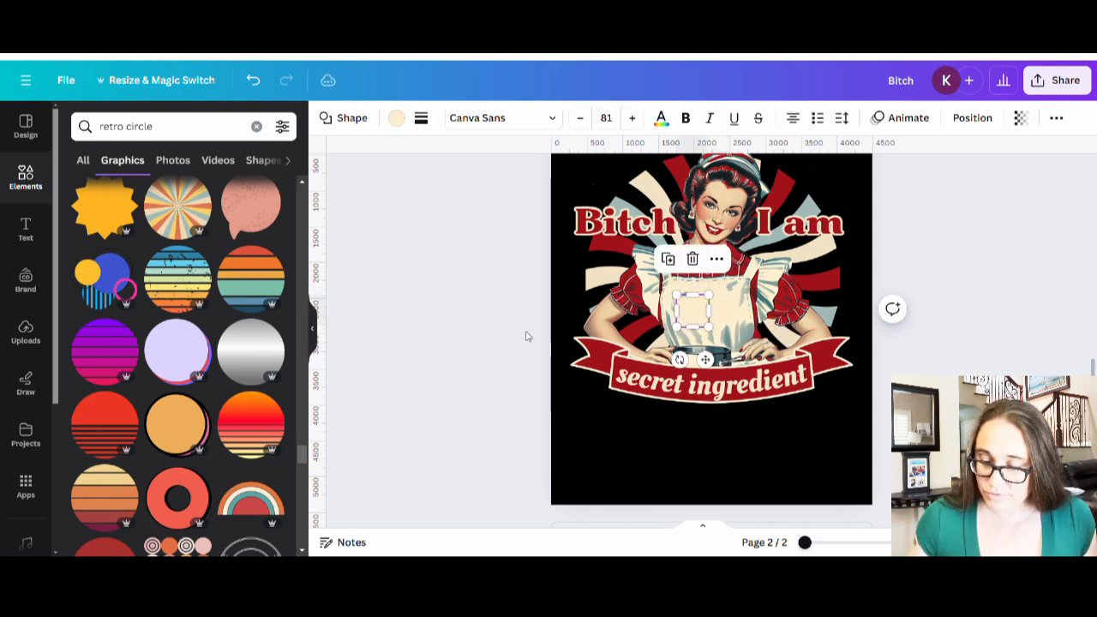
{"action": "left_click", "coordinate": [473, 333]}
{"action": "left_click", "coordinate": [696, 317]}
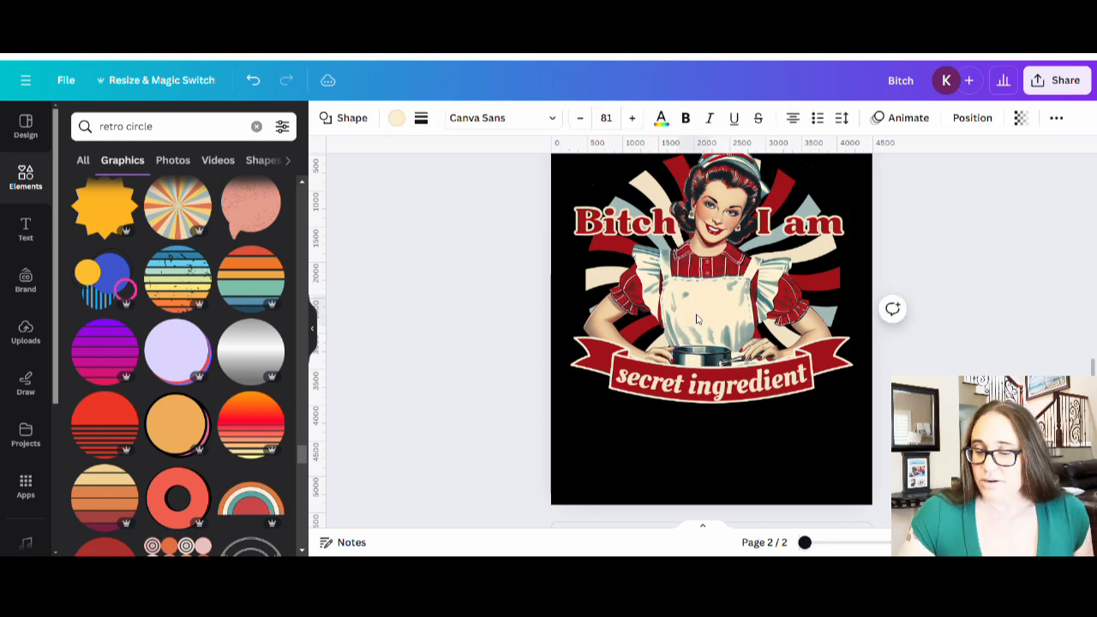
{"action": "left_click", "coordinate": [973, 334]}
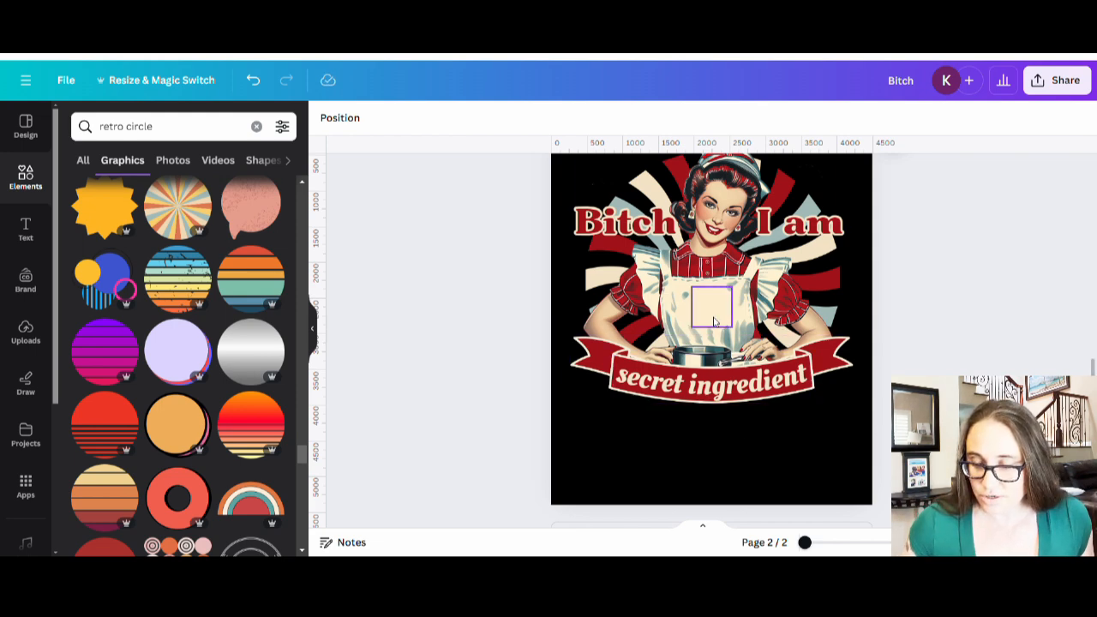
{"action": "left_click", "coordinate": [713, 321]}
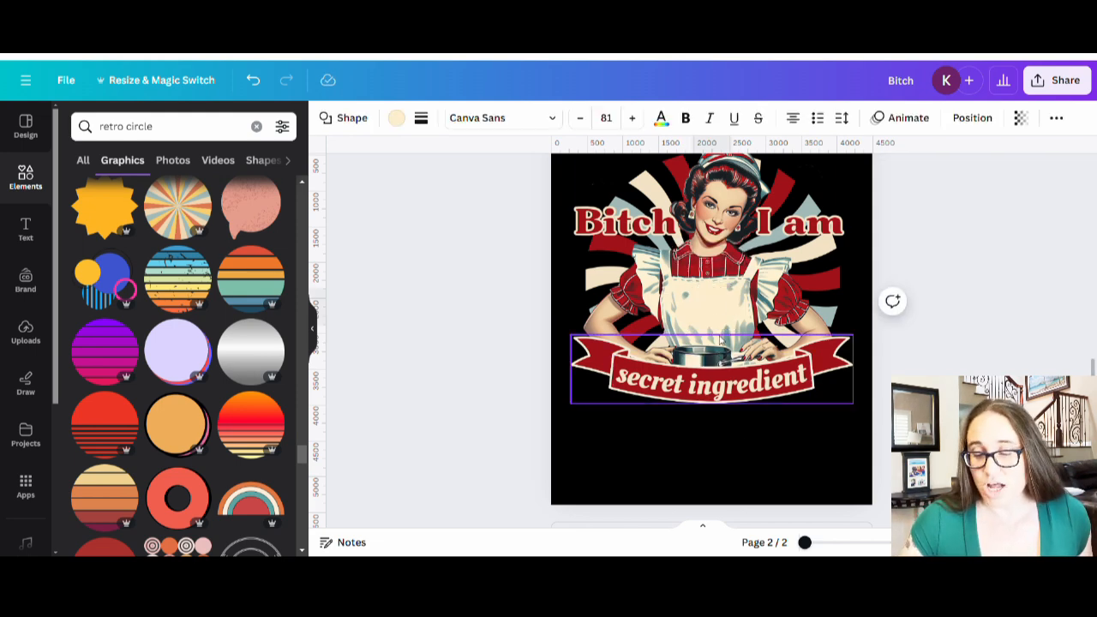
{"action": "left_click", "coordinate": [914, 318]}
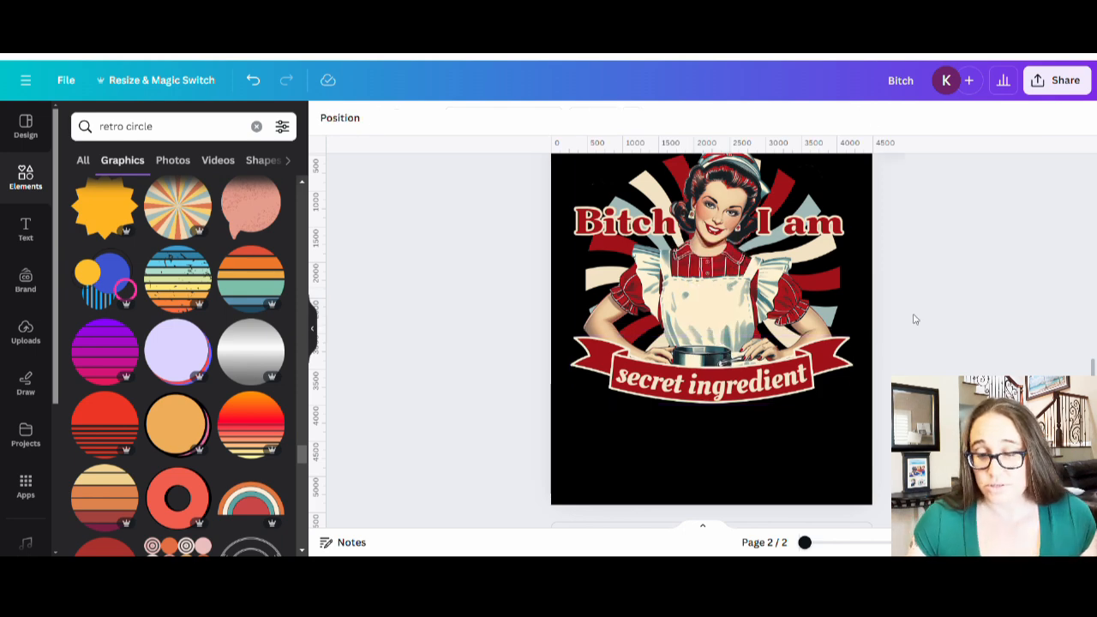
- Add a new text box reading 'the'
{"action": "left_click", "coordinate": [707, 467]}
{"action": "key", "text": "t"}
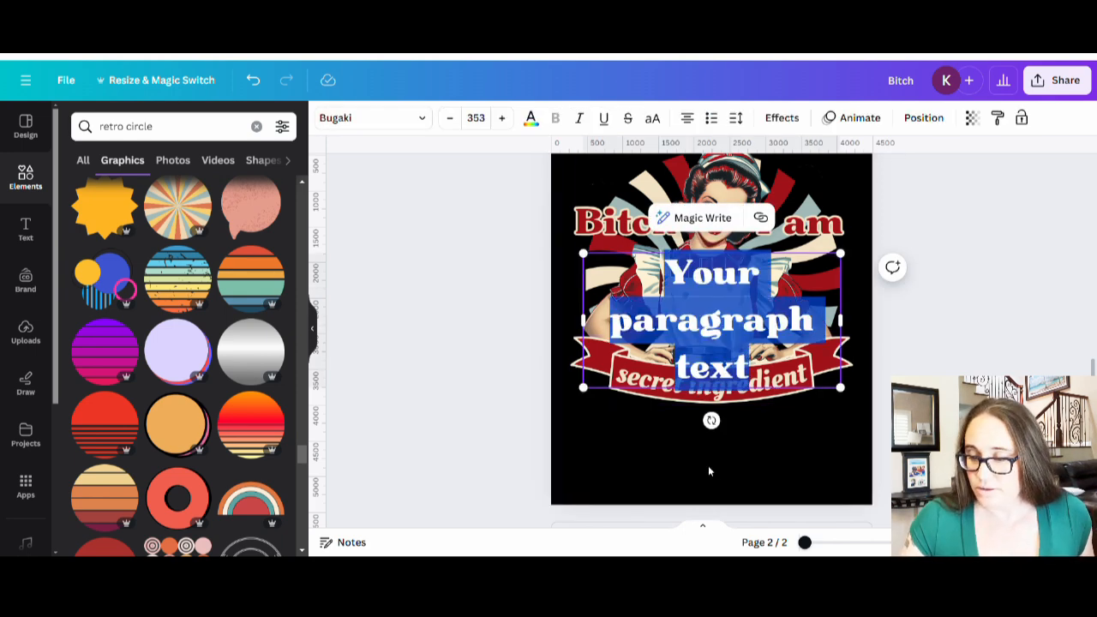
{"action": "type", "text": "the"}
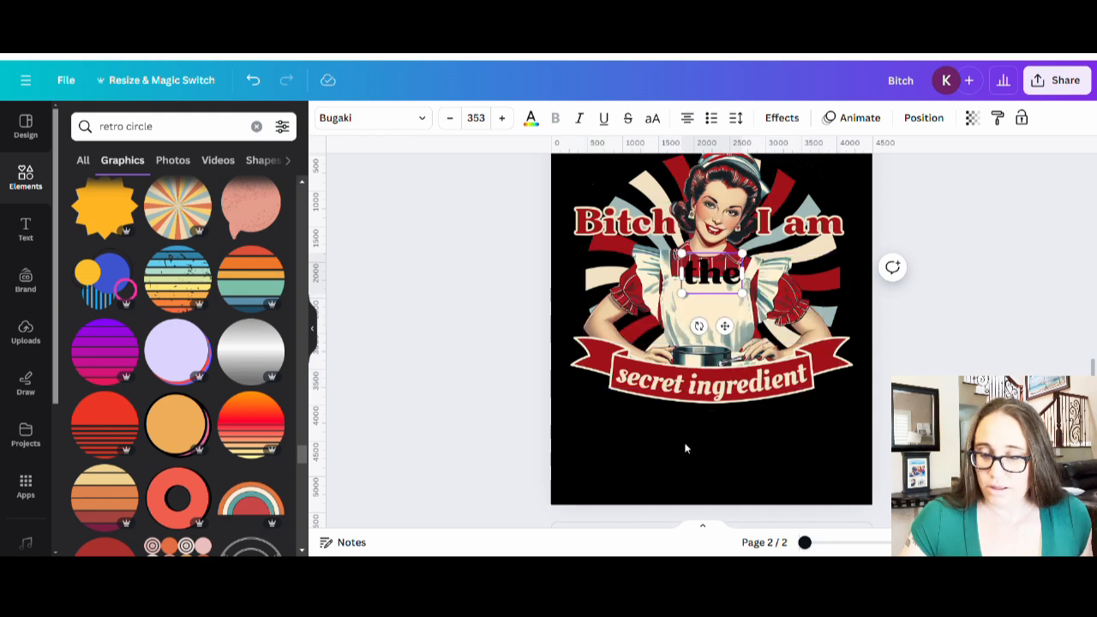
{"action": "left_click", "coordinate": [884, 353]}
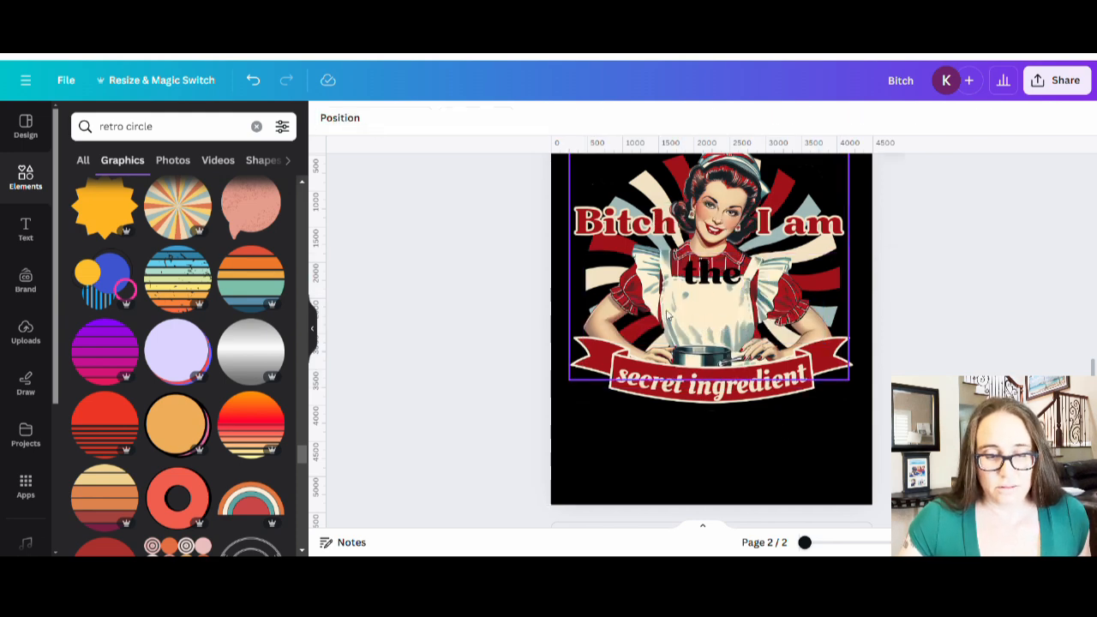
- Make 'the' the design's red and move it to the centre of the apron
{"action": "left_click", "coordinate": [704, 277]}
{"action": "left_click", "coordinate": [530, 117]}
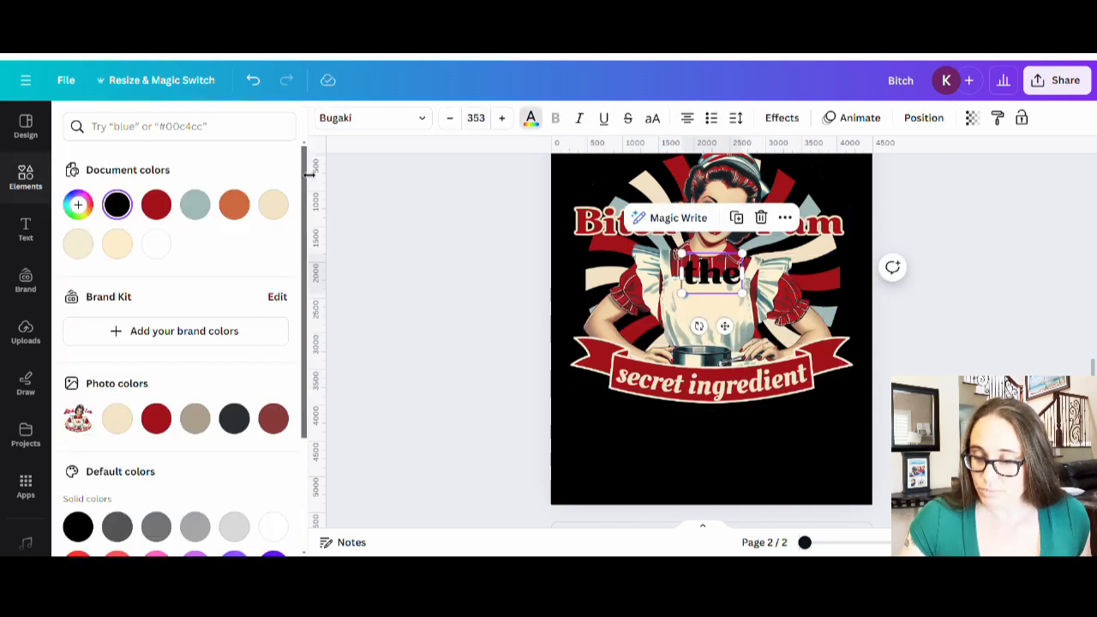
{"action": "left_click", "coordinate": [156, 204]}
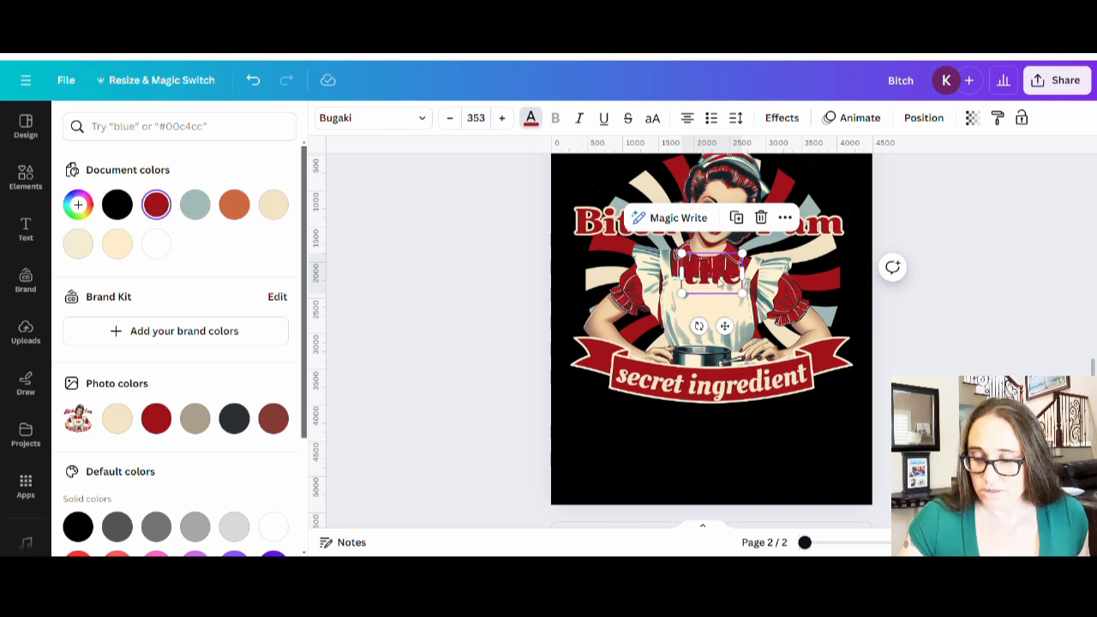
{"action": "left_click_drag", "start_coordinate": [719, 281], "coordinate": [720, 318]}
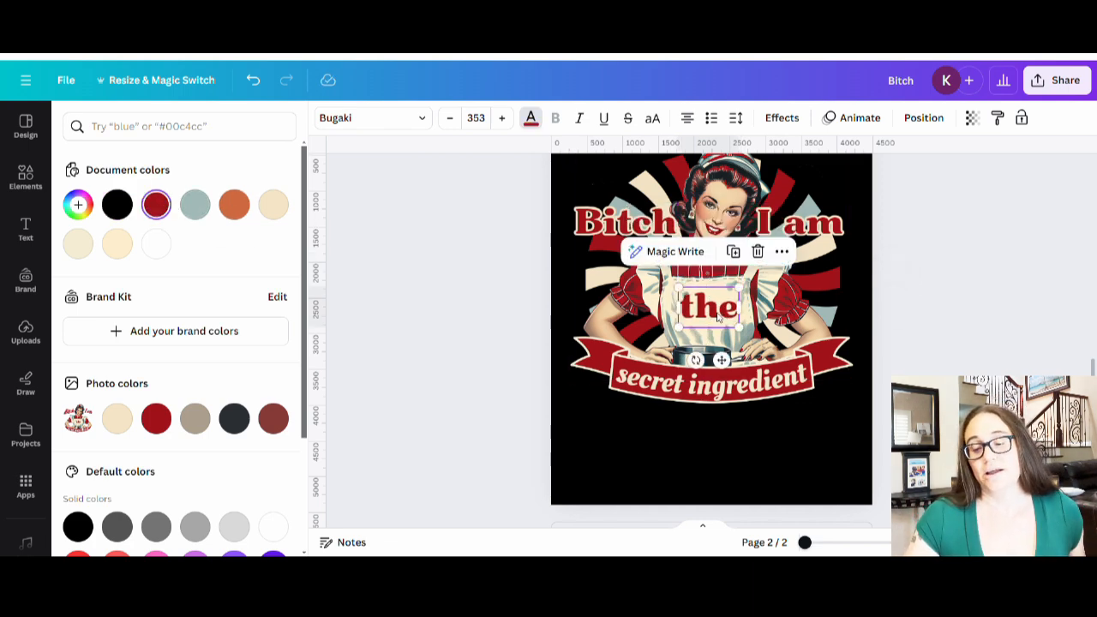
{"action": "left_click", "coordinate": [1007, 301]}
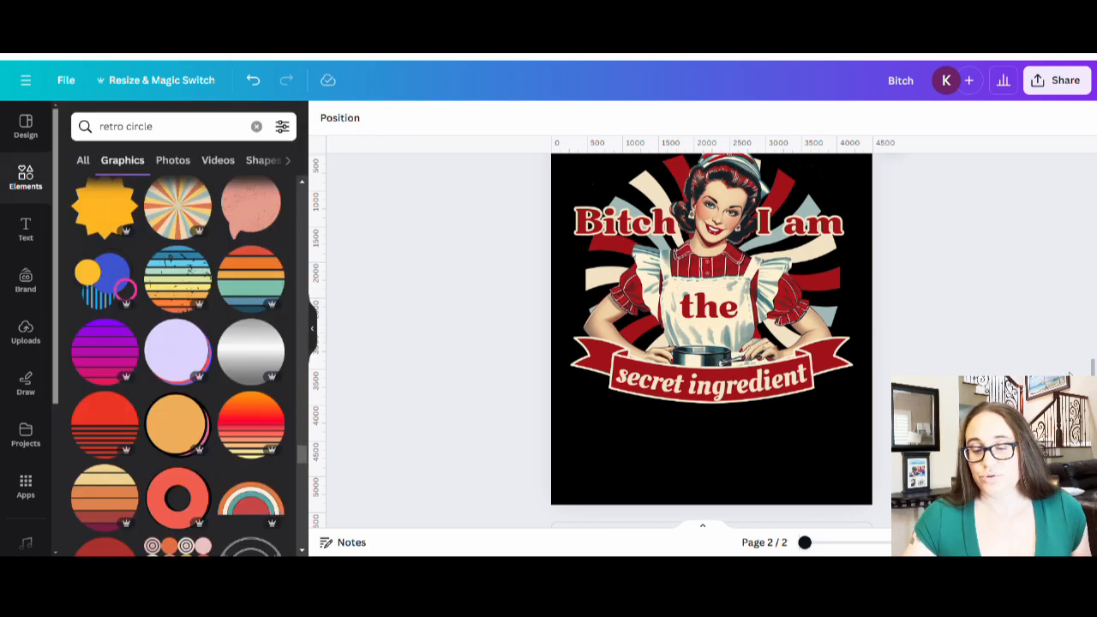
{"action": "scroll", "coordinate": [1085, 367], "scroll_direction": "up", "scroll_amount": 5}
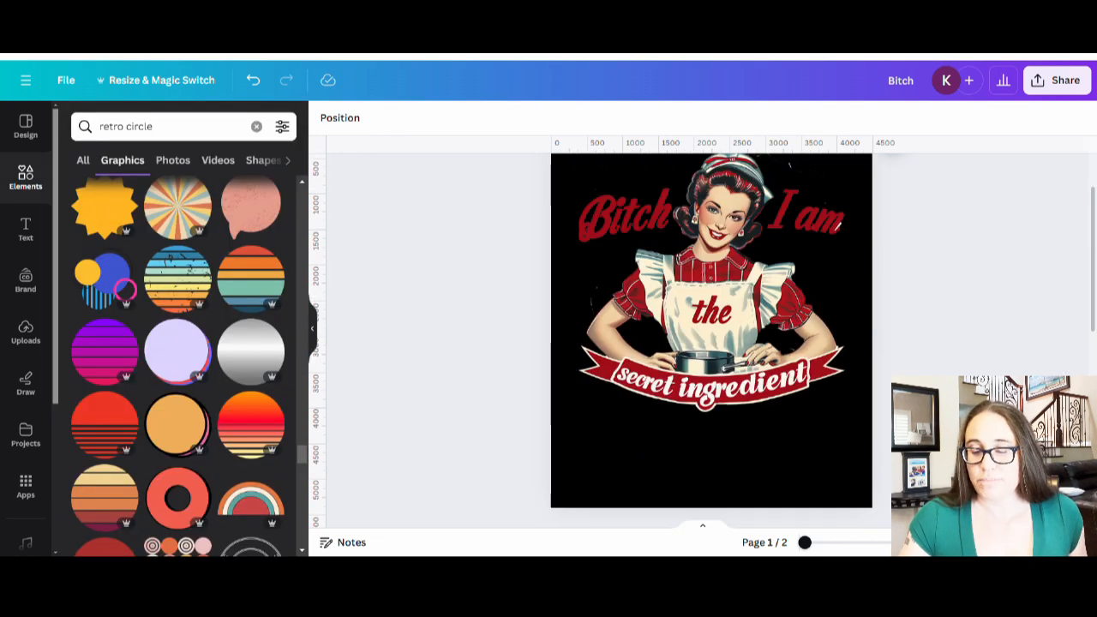
{"action": "scroll", "coordinate": [729, 374], "scroll_direction": "down", "scroll_amount": 5}
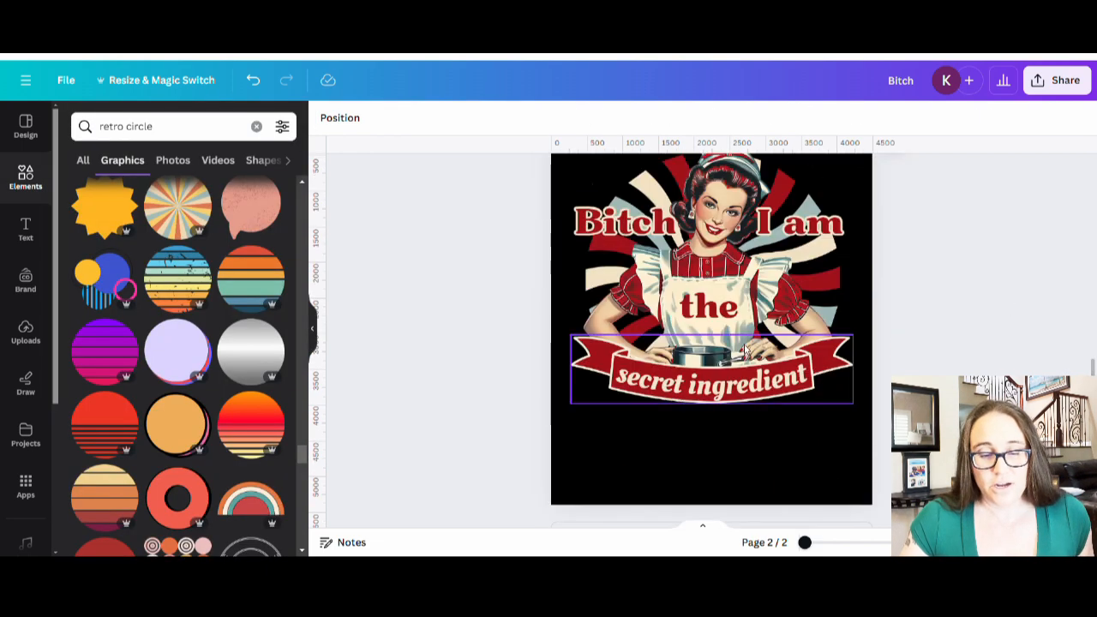
{"action": "left_click", "coordinate": [709, 309]}
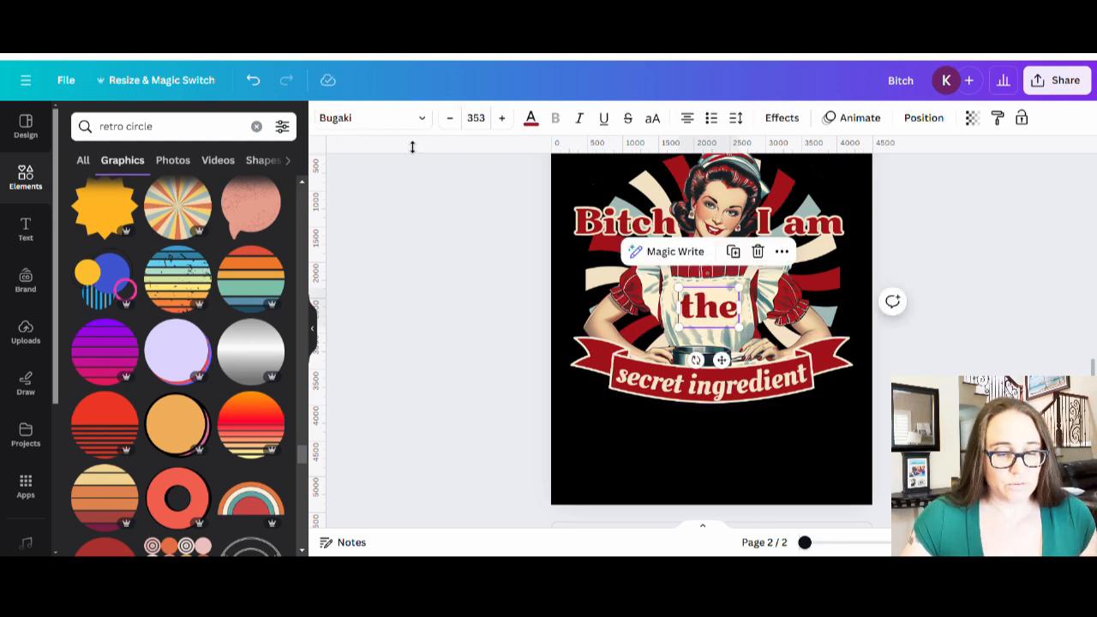
- Set 'the' in Oleo Script, enlarge it to size 472, and centre it on the apron
{"action": "left_click", "coordinate": [377, 117]}
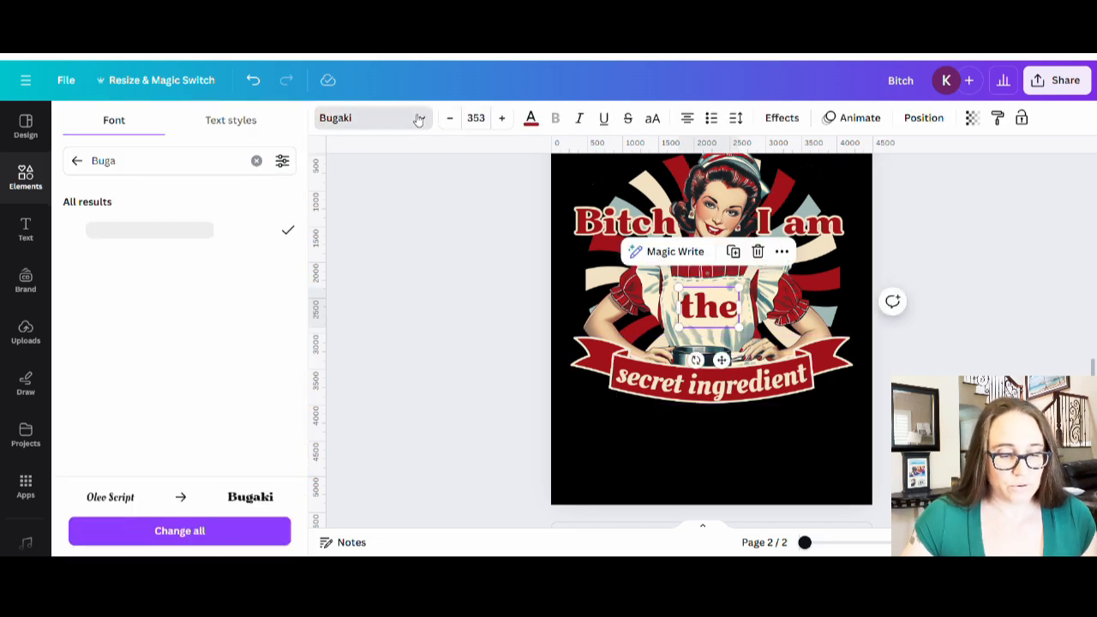
{"action": "left_click", "coordinate": [77, 160]}
{"action": "left_click", "coordinate": [120, 315]}
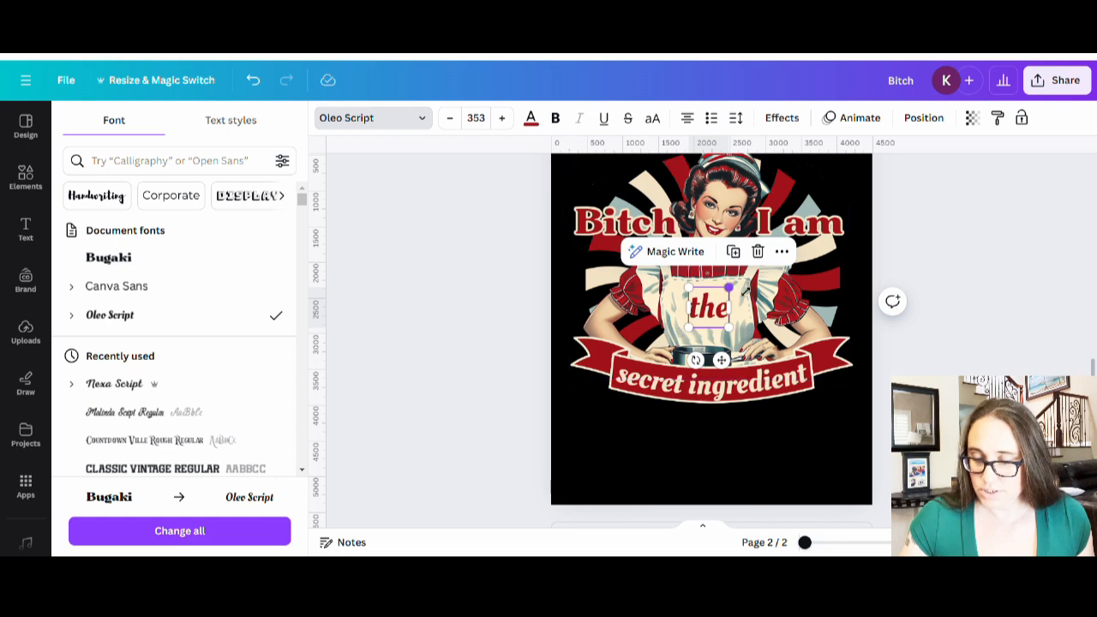
{"action": "left_click_drag", "start_coordinate": [728, 285], "coordinate": [742, 272]}
{"action": "left_click_drag", "start_coordinate": [703, 320], "coordinate": [712, 315]}
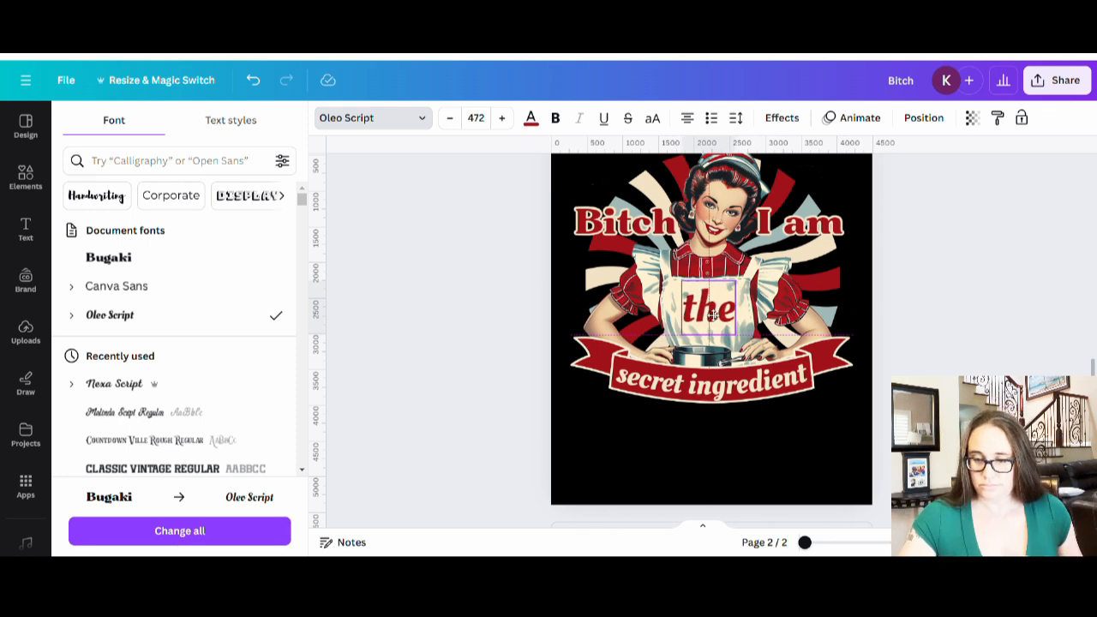
{"action": "left_click", "coordinate": [999, 347]}
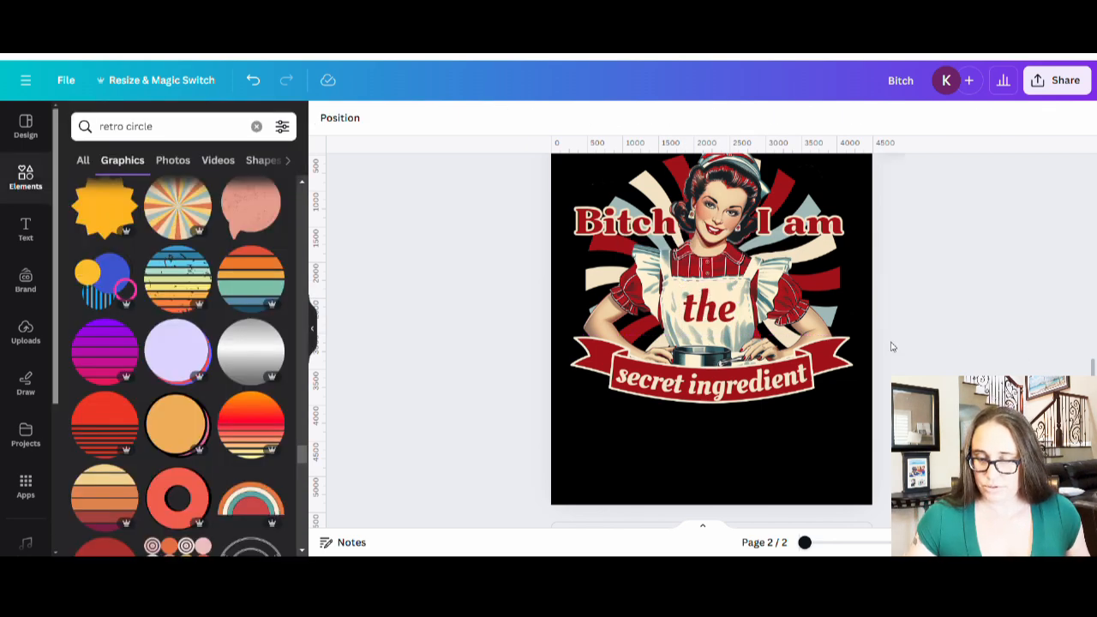
{"action": "left_click", "coordinate": [725, 315]}
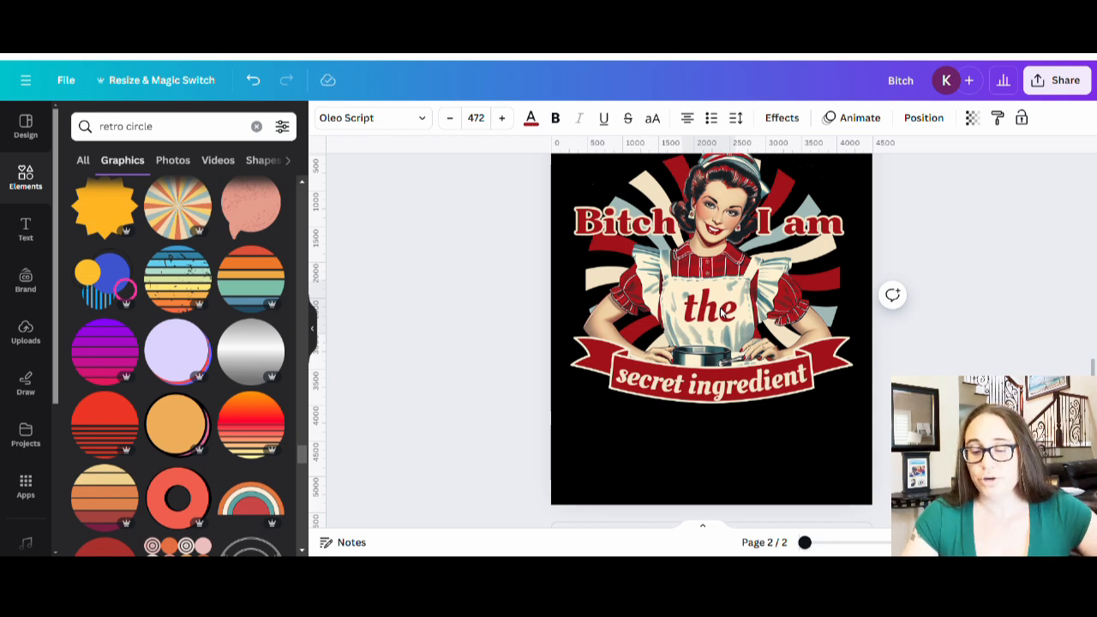
{"action": "left_click", "coordinate": [916, 277]}
{"action": "scroll", "coordinate": [1093, 341], "scroll_direction": "up", "scroll_amount": 1}
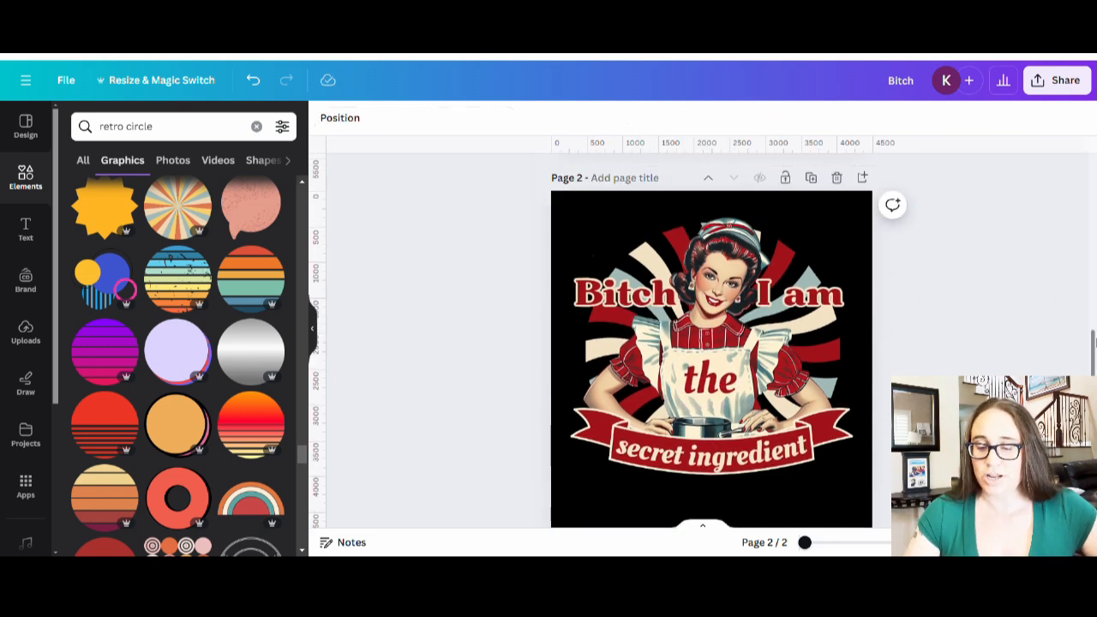
{"action": "scroll", "coordinate": [1062, 346], "scroll_direction": "down", "scroll_amount": 1}
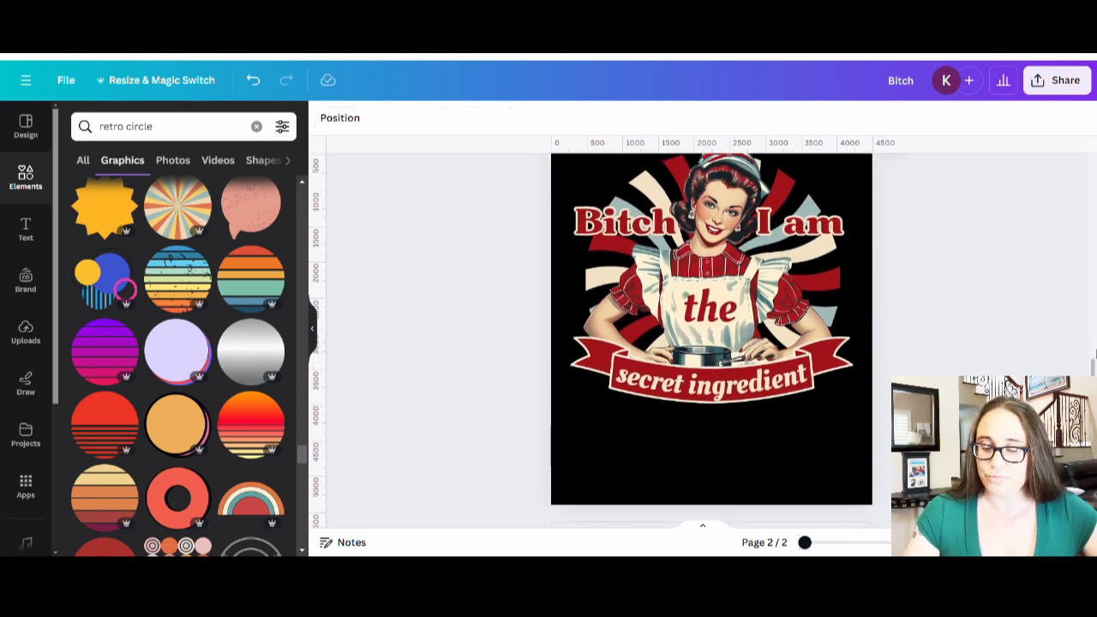
{"action": "scroll", "coordinate": [1063, 346], "scroll_direction": "up", "scroll_amount": 1}
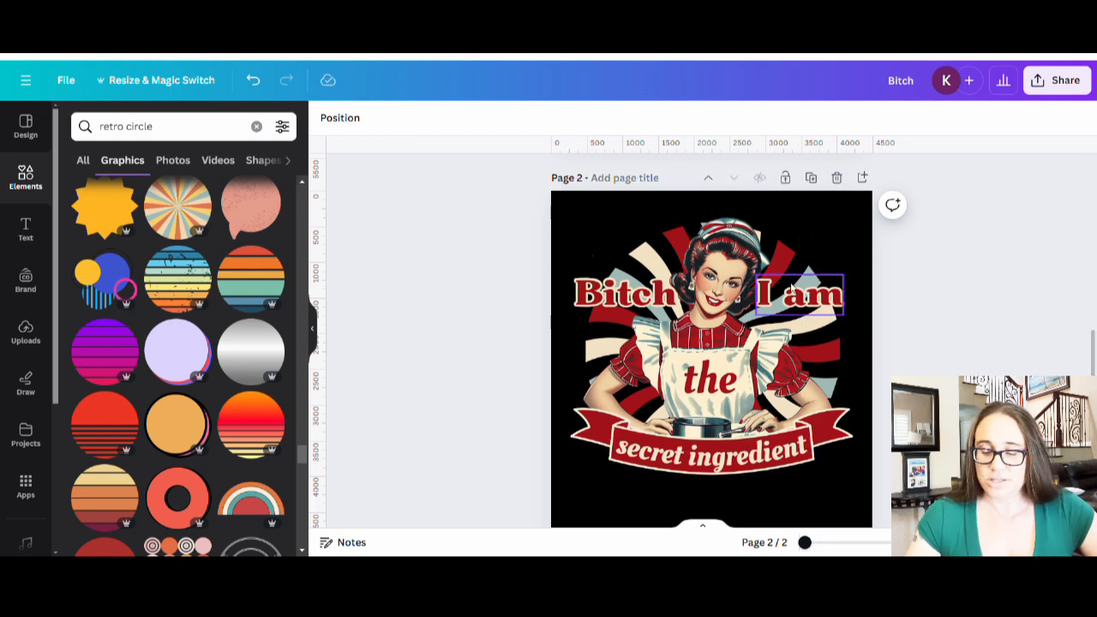
{"action": "scroll", "coordinate": [869, 462], "scroll_direction": "up", "scroll_amount": 5}
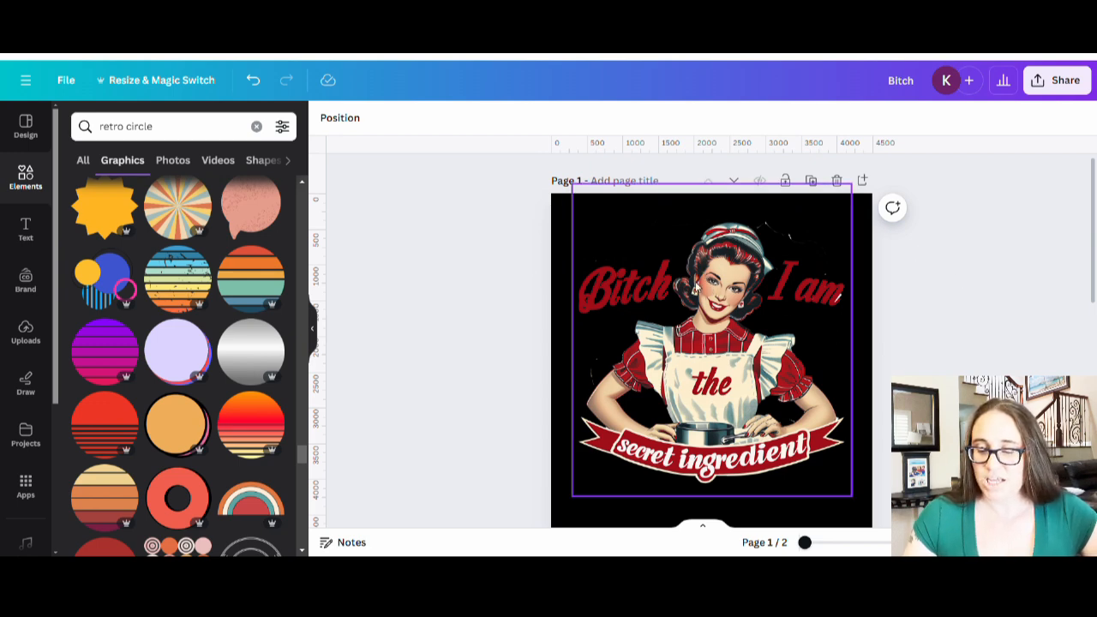
{"action": "scroll", "coordinate": [694, 290], "scroll_direction": "down", "scroll_amount": 3}
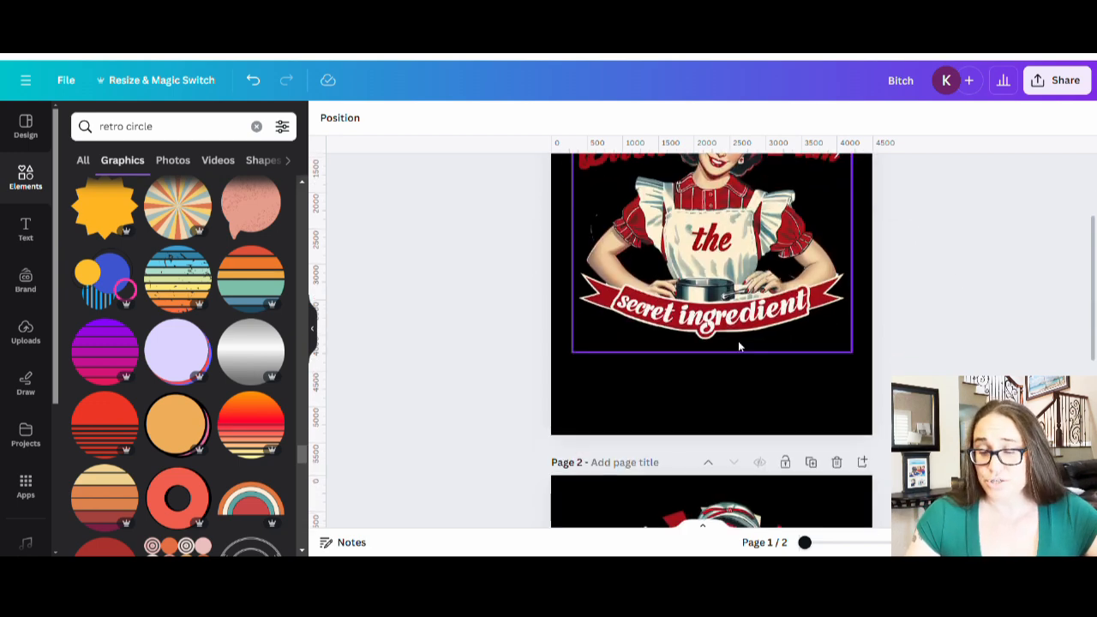
{"action": "scroll", "coordinate": [737, 340], "scroll_direction": "down", "scroll_amount": 6}
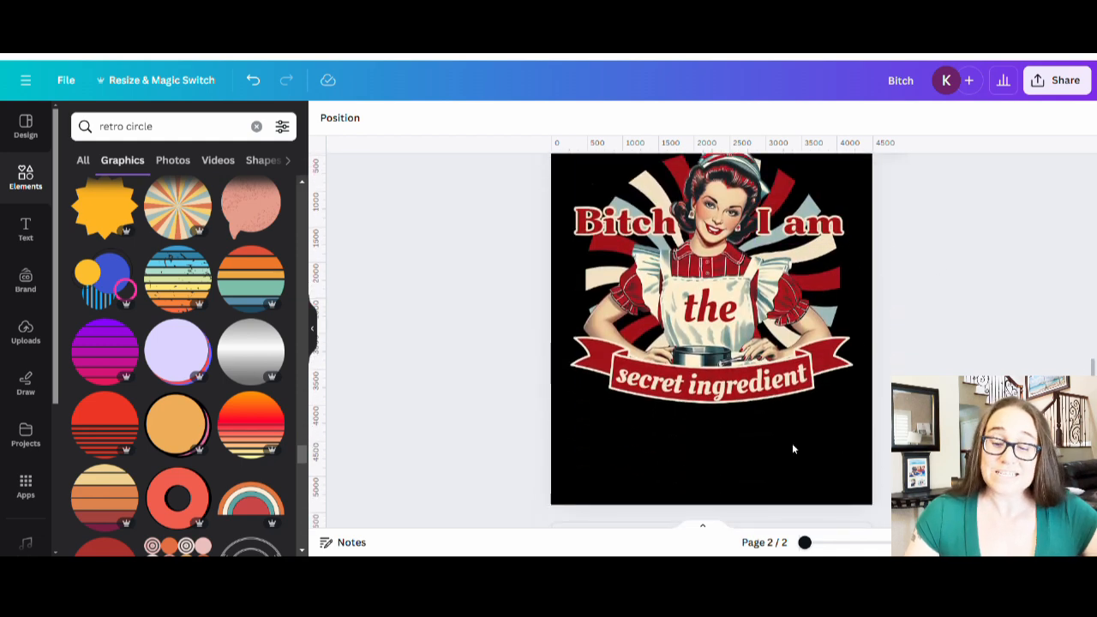
{"action": "scroll", "coordinate": [863, 226], "scroll_direction": "up", "scroll_amount": 1}
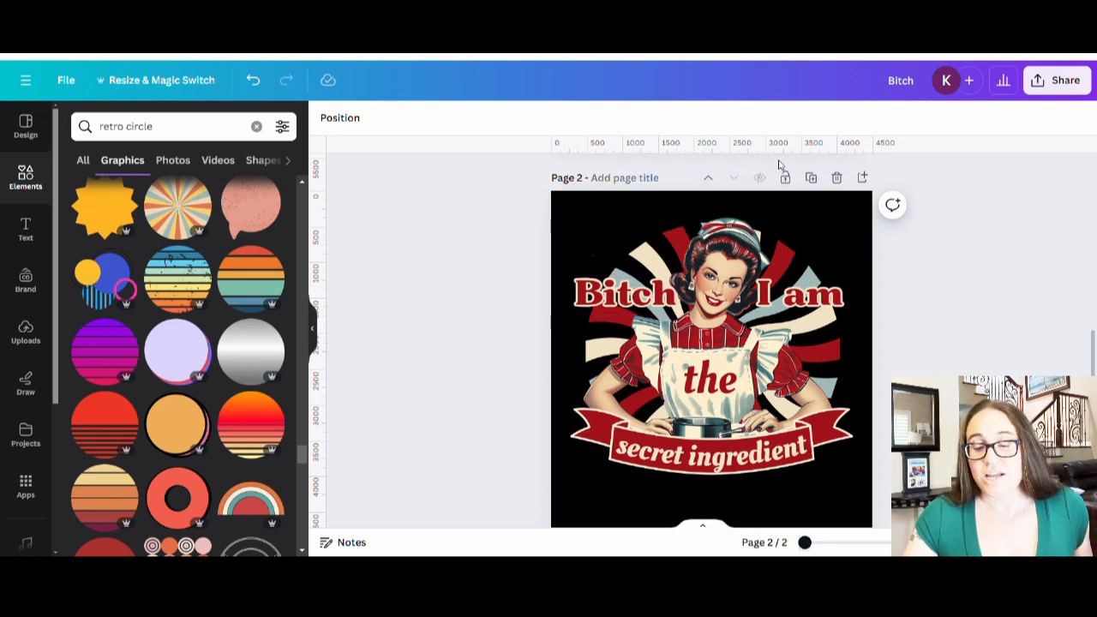
- Duplicate Page 2 into a new Page 3 and title Page 2 'secret ingredient'
{"action": "left_click", "coordinate": [811, 177]}
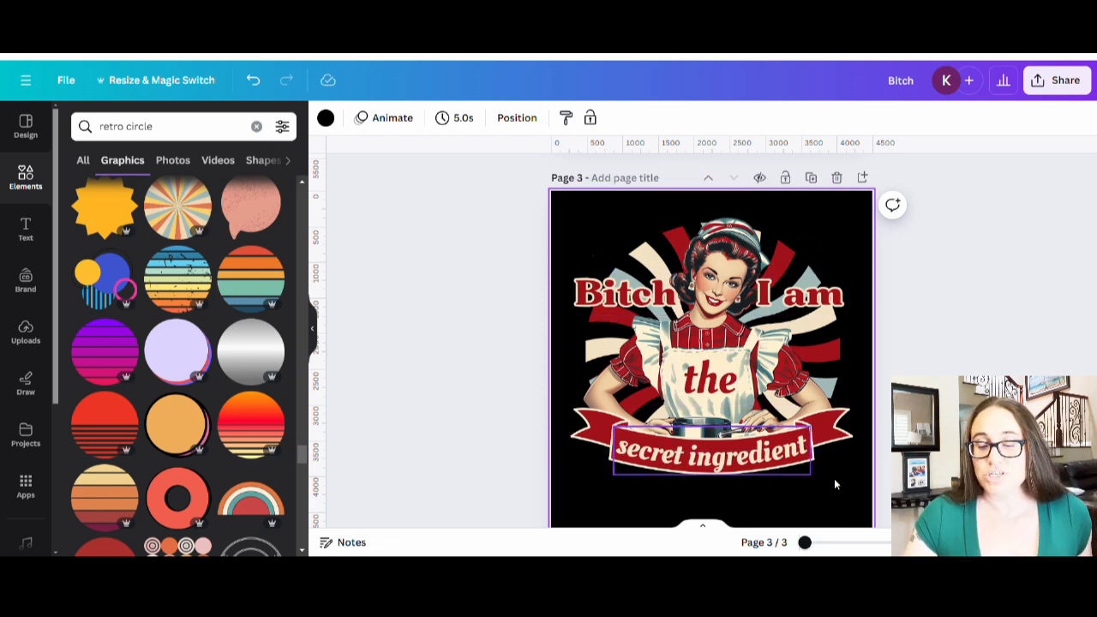
{"action": "scroll", "coordinate": [923, 343], "scroll_direction": "up", "scroll_amount": 5}
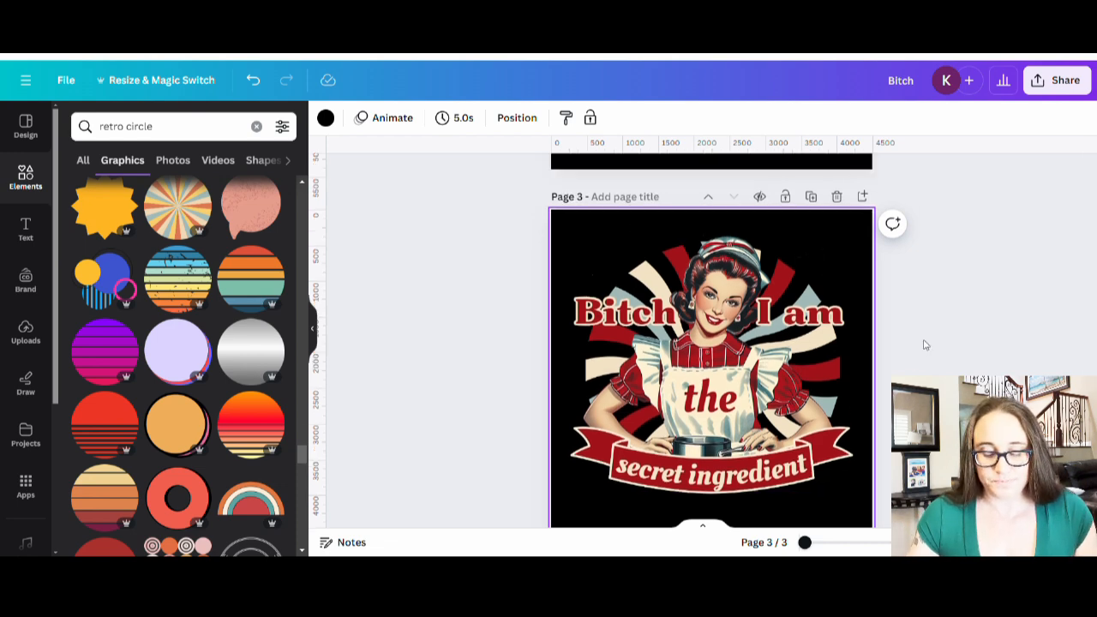
{"action": "left_click", "coordinate": [613, 181]}
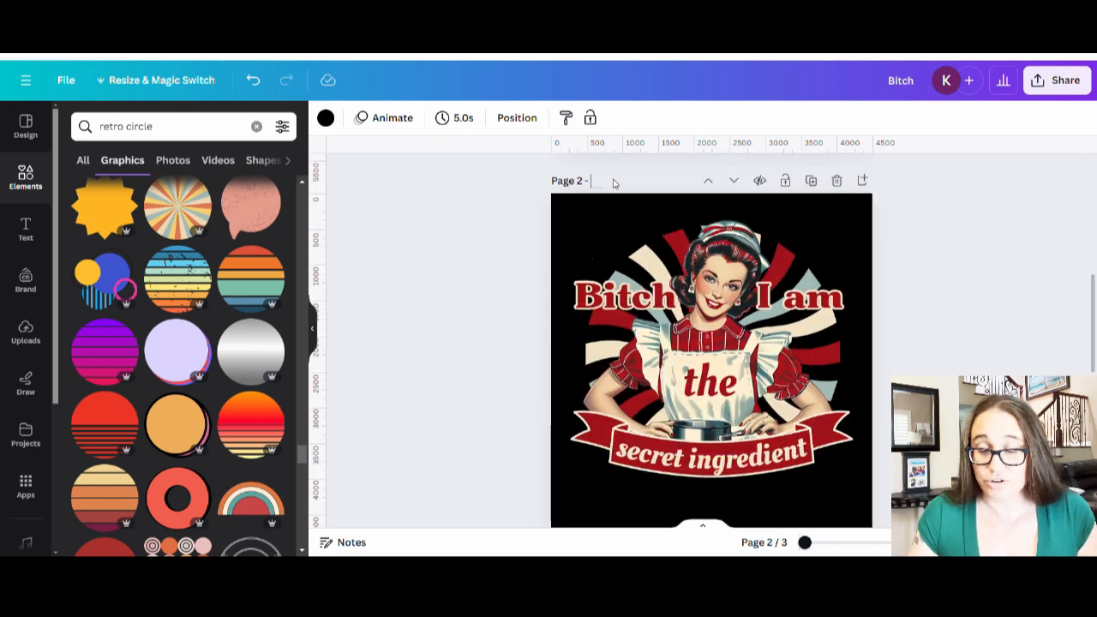
{"action": "type", "text": "secret ingredient"}
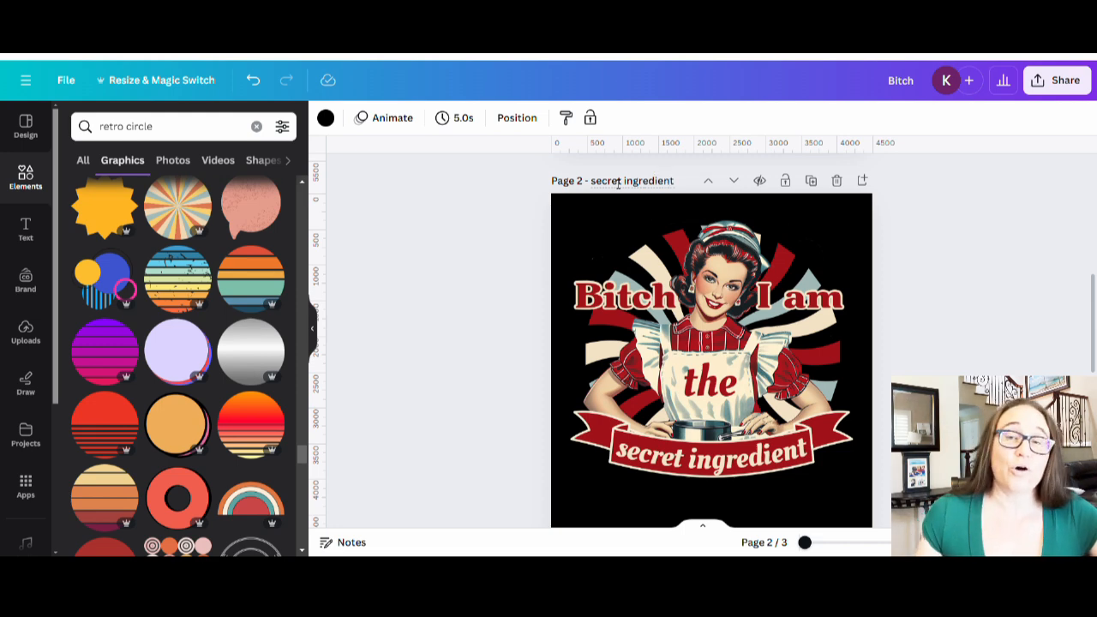
{"action": "left_click", "coordinate": [1016, 300]}
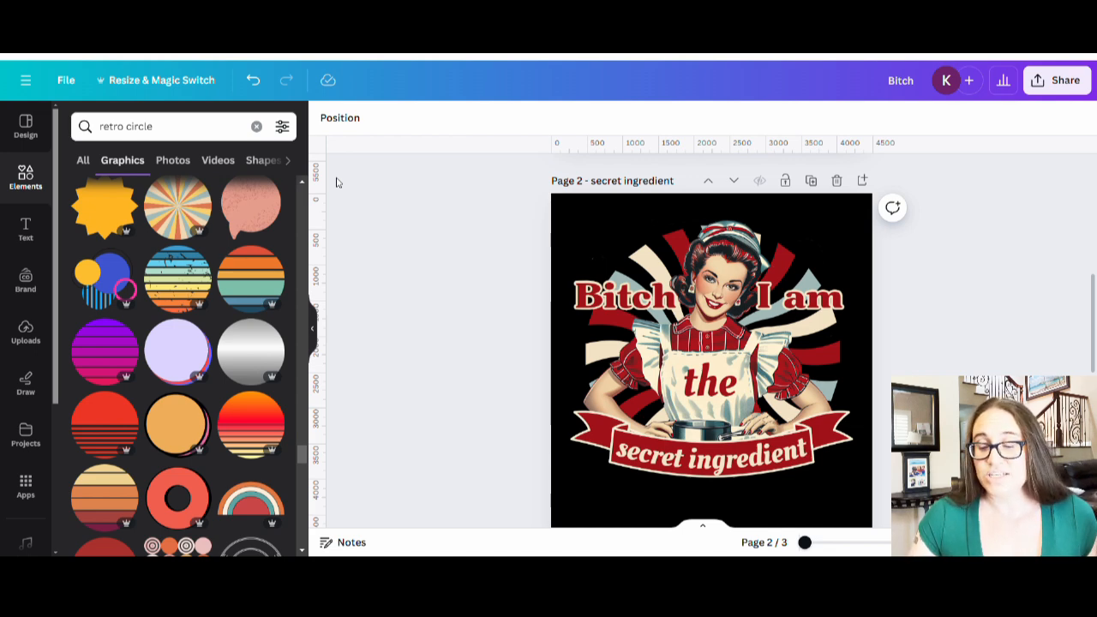
{"action": "scroll", "coordinate": [334, 180], "scroll_direction": "up", "scroll_amount": 5}
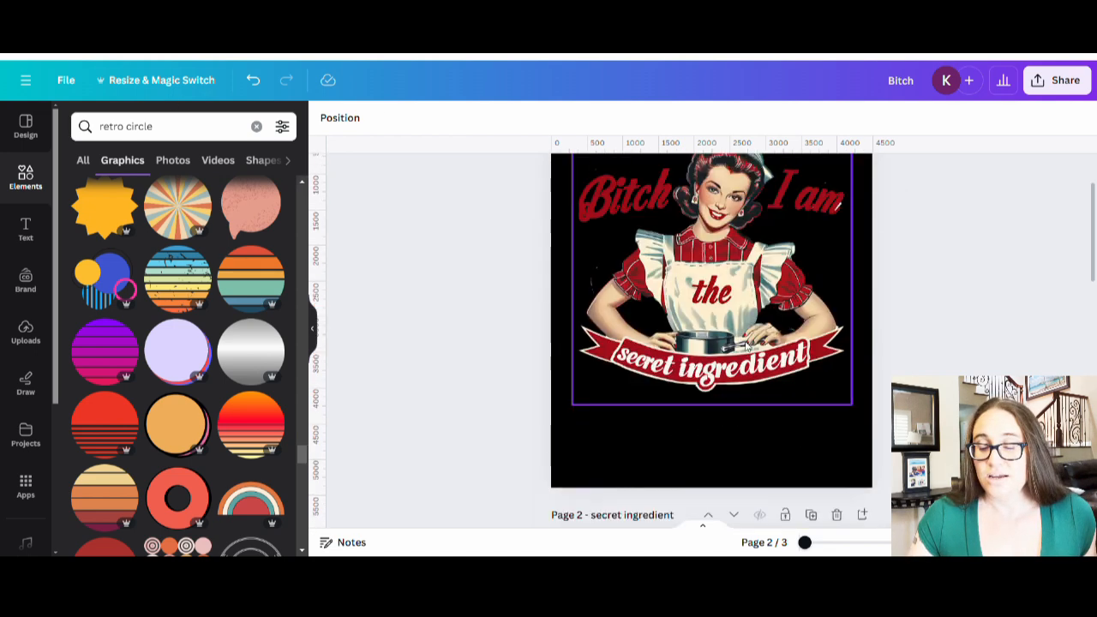
{"action": "scroll", "coordinate": [742, 224], "scroll_direction": "up", "scroll_amount": 1}
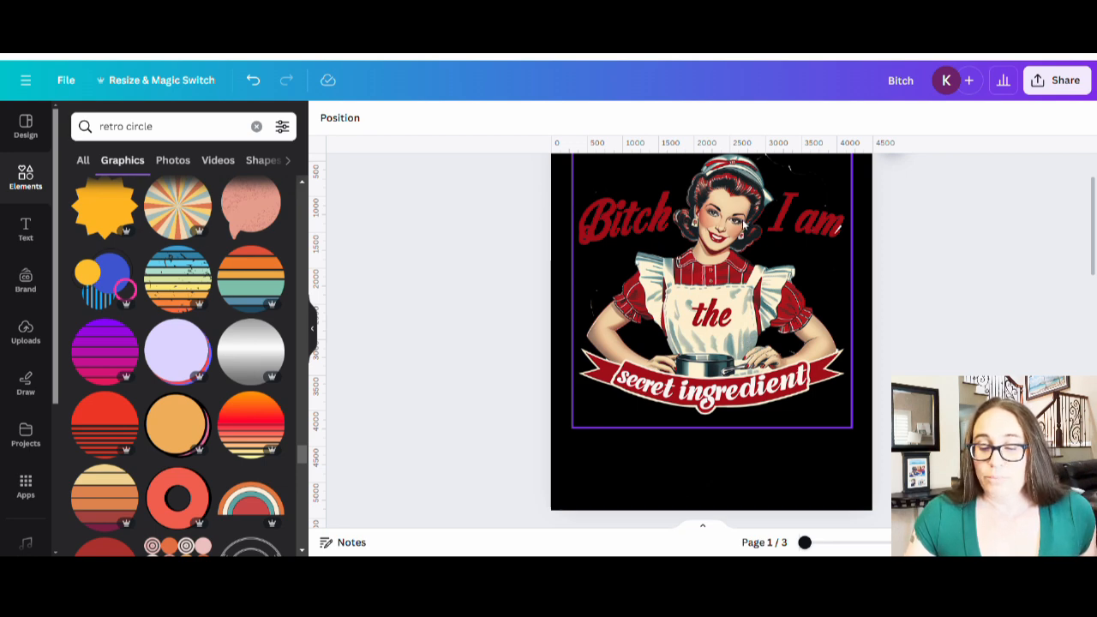
{"action": "scroll", "coordinate": [742, 218], "scroll_direction": "down", "scroll_amount": 3}
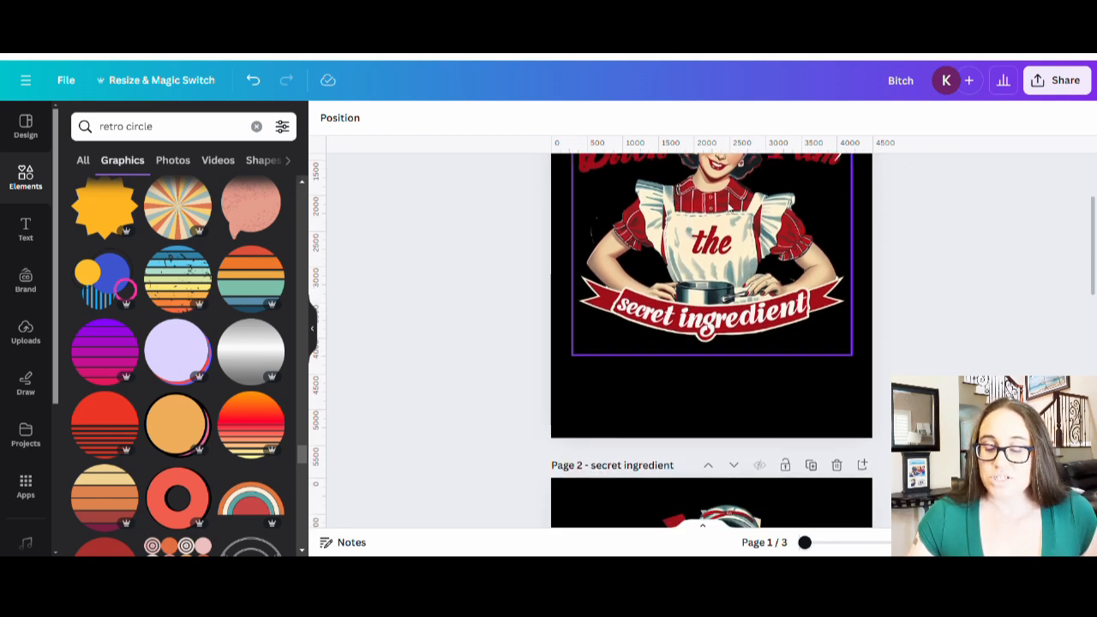
{"action": "scroll", "coordinate": [729, 208], "scroll_direction": "down", "scroll_amount": 6}
{"action": "scroll", "coordinate": [713, 415], "scroll_direction": "down", "scroll_amount": 3}
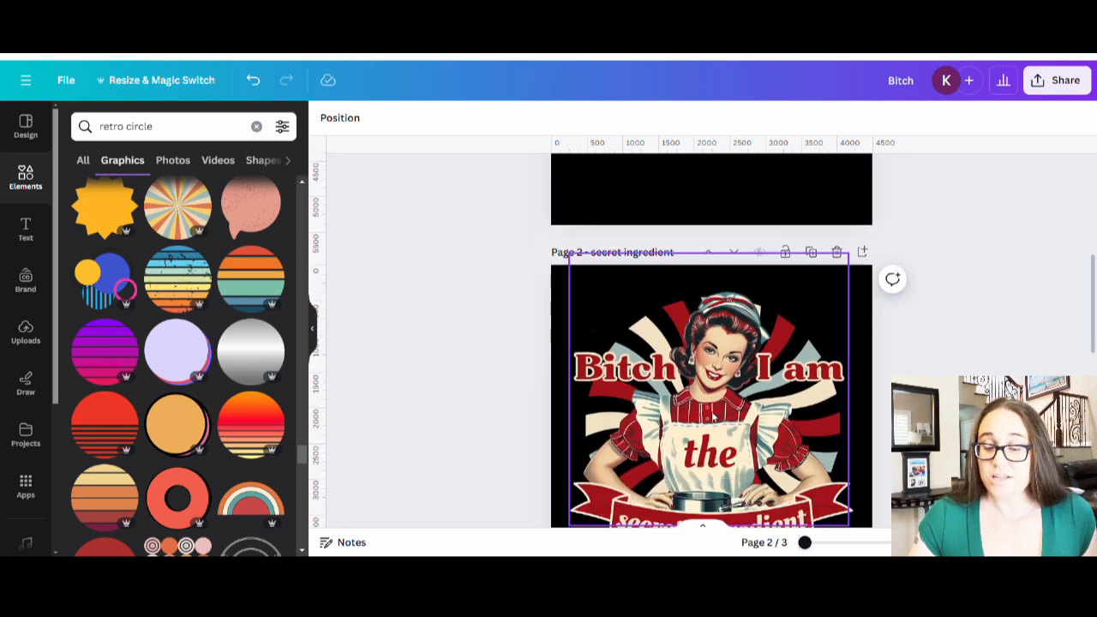
{"action": "scroll", "coordinate": [713, 414], "scroll_direction": "down", "scroll_amount": 3}
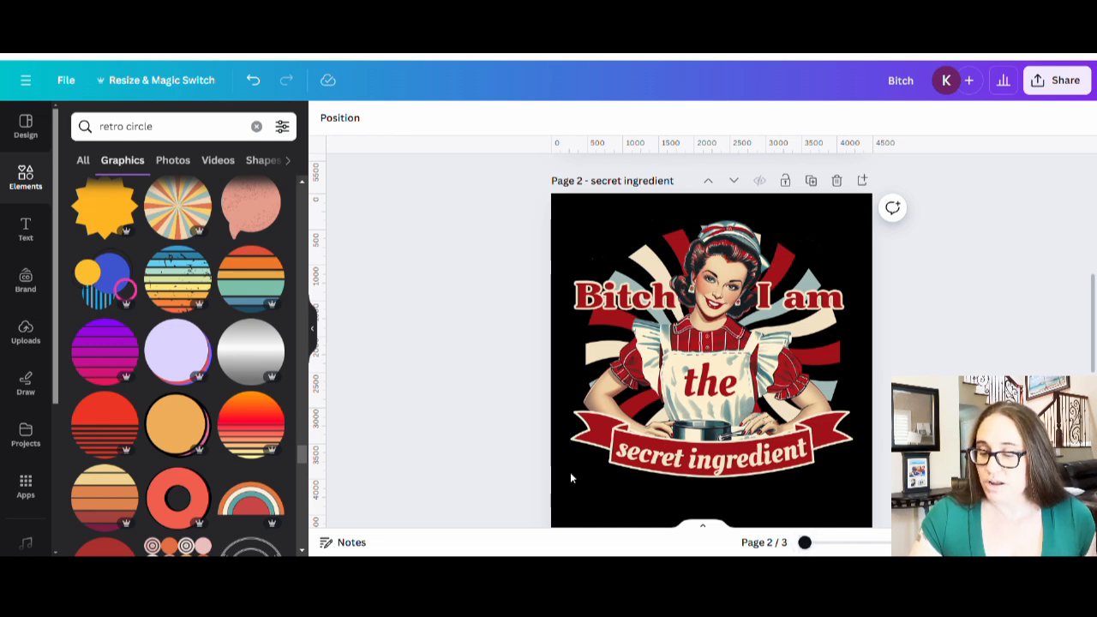
- Download only Page 2 as a PNG with transparent background
{"action": "left_click", "coordinate": [1044, 85]}
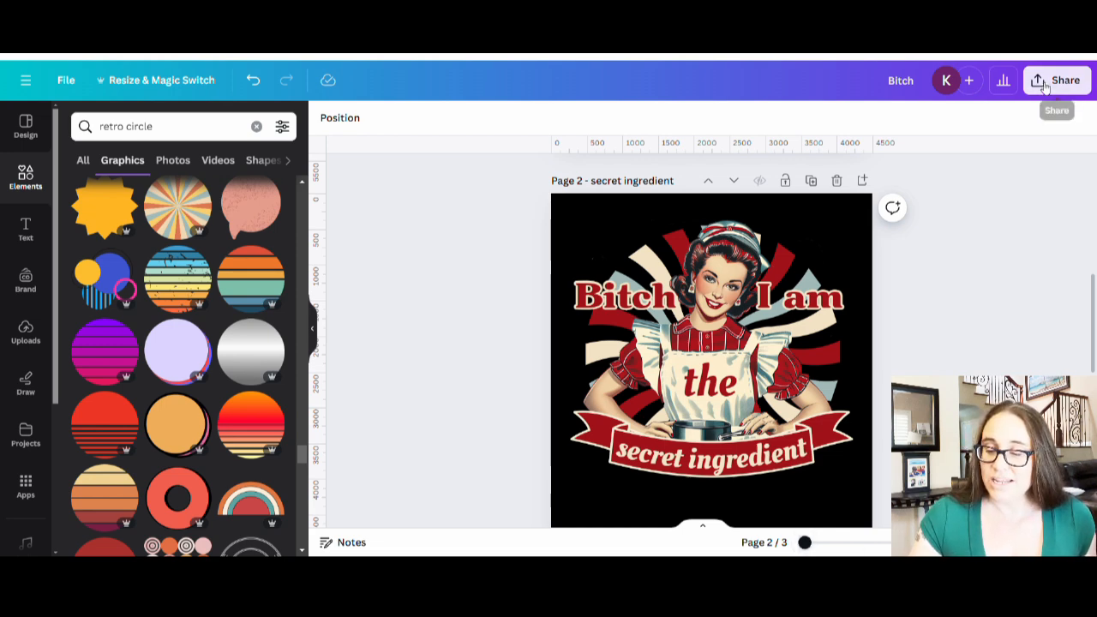
{"action": "left_click", "coordinate": [847, 446]}
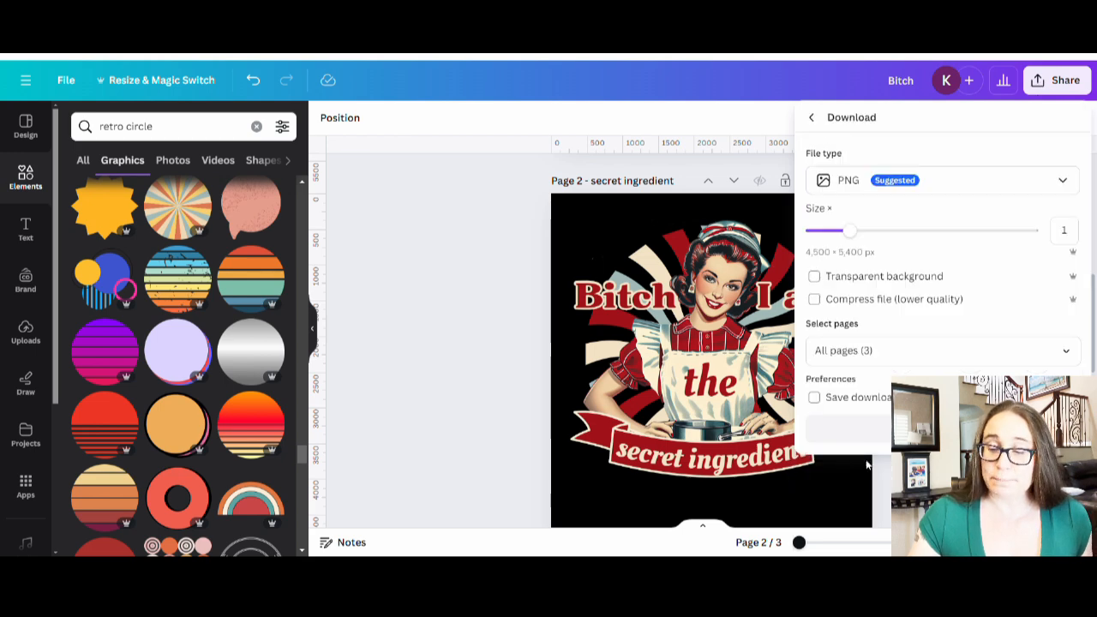
{"action": "left_click", "coordinate": [815, 277]}
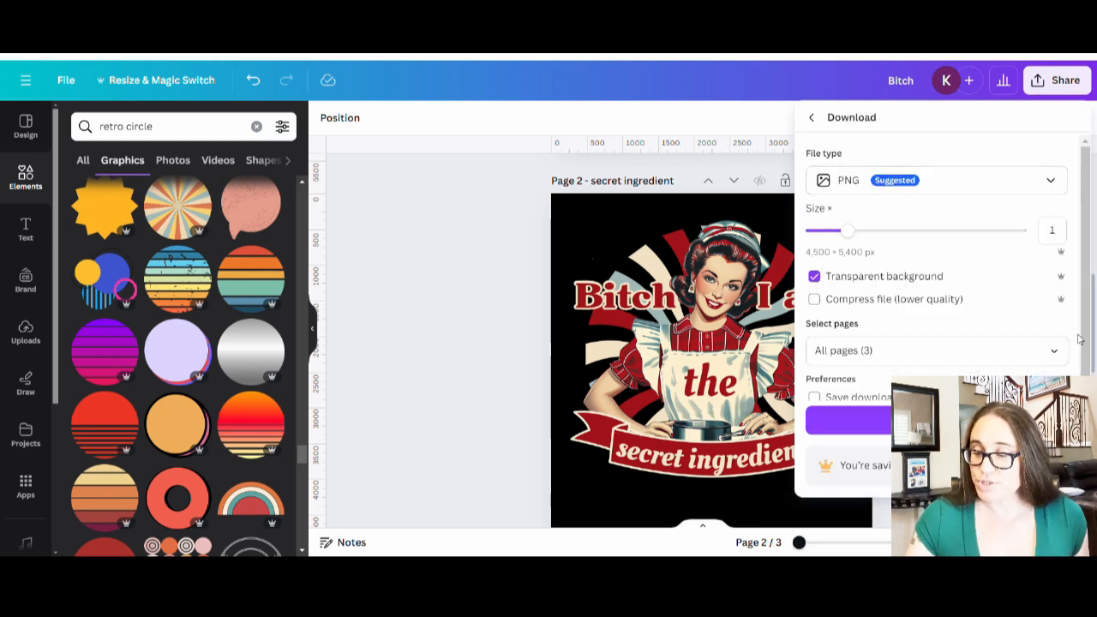
{"action": "left_click", "coordinate": [1053, 349]}
{"action": "left_click", "coordinate": [1043, 123]}
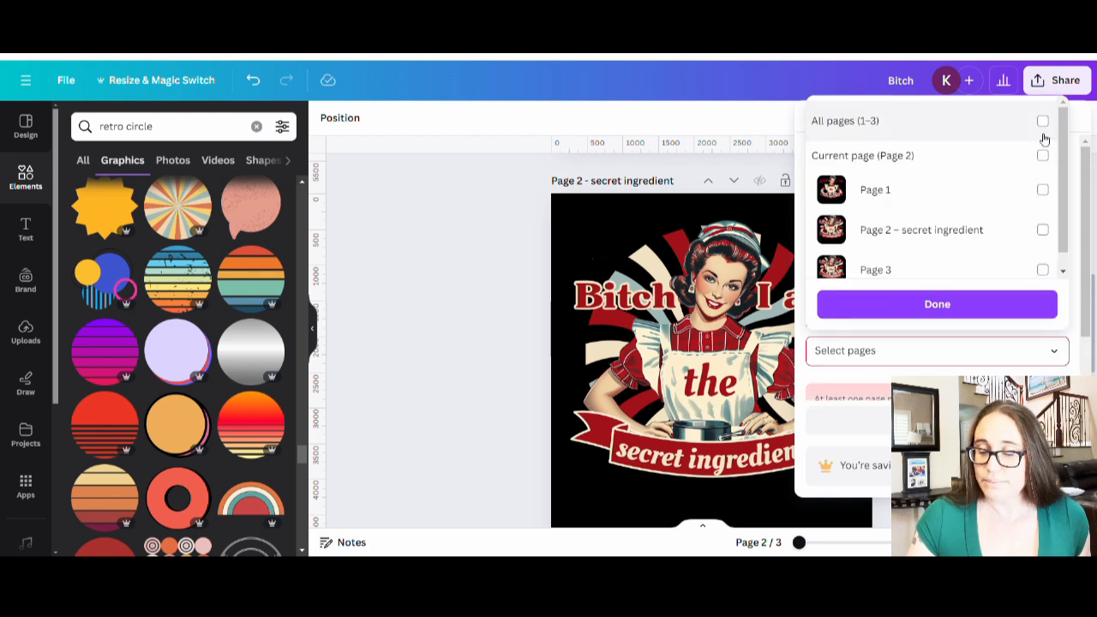
{"action": "left_click", "coordinate": [1041, 155]}
{"action": "left_click", "coordinate": [928, 305]}
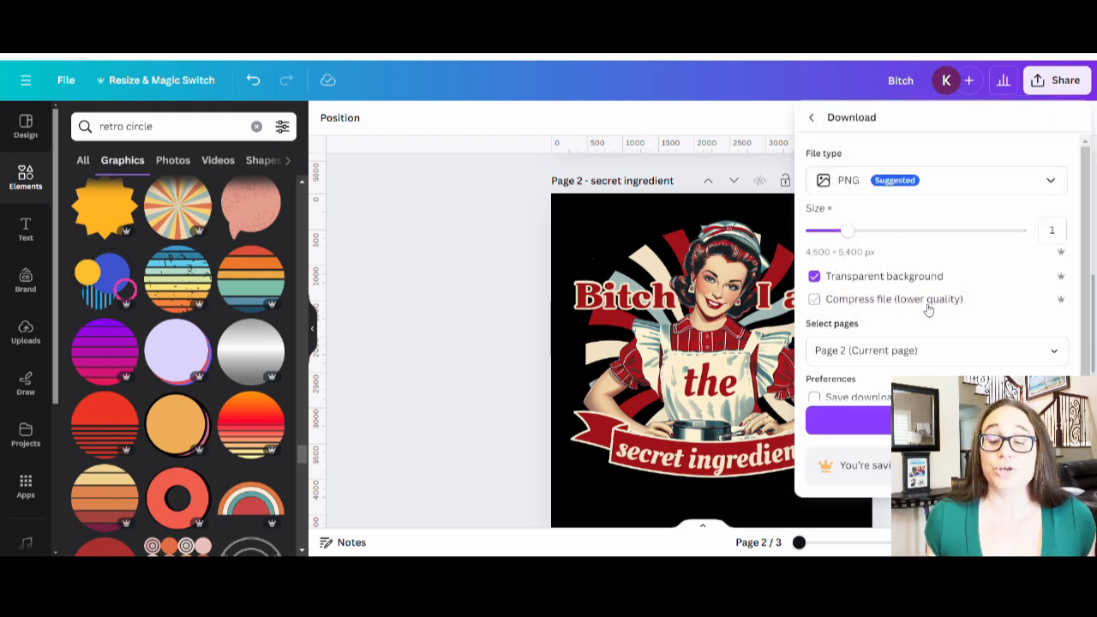
{"action": "left_click", "coordinate": [874, 419]}
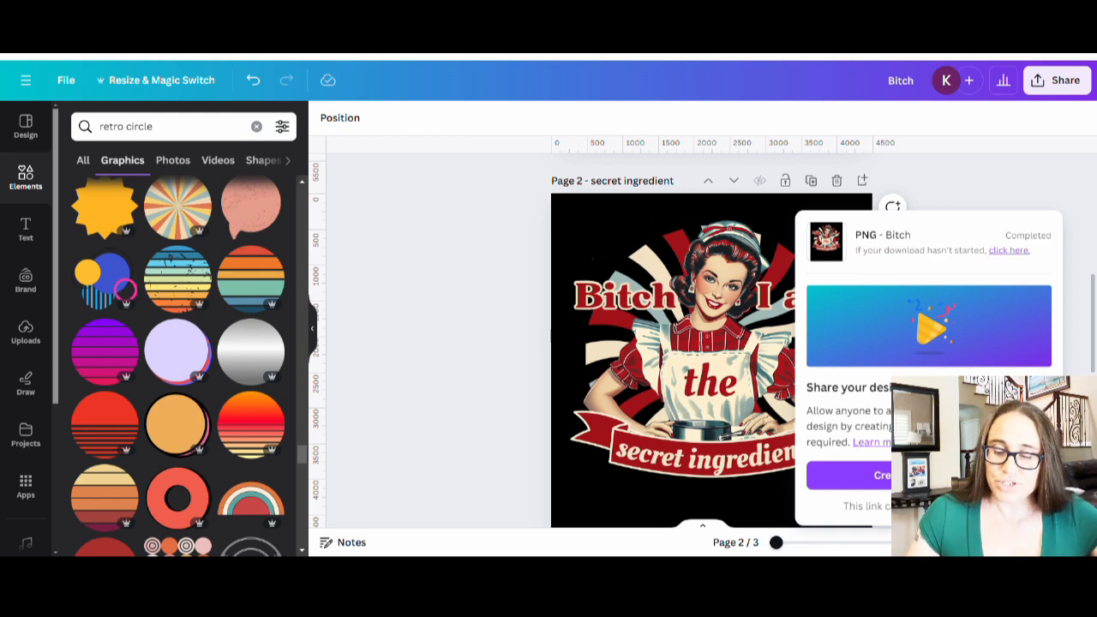
{"action": "left_click", "coordinate": [417, 319]}
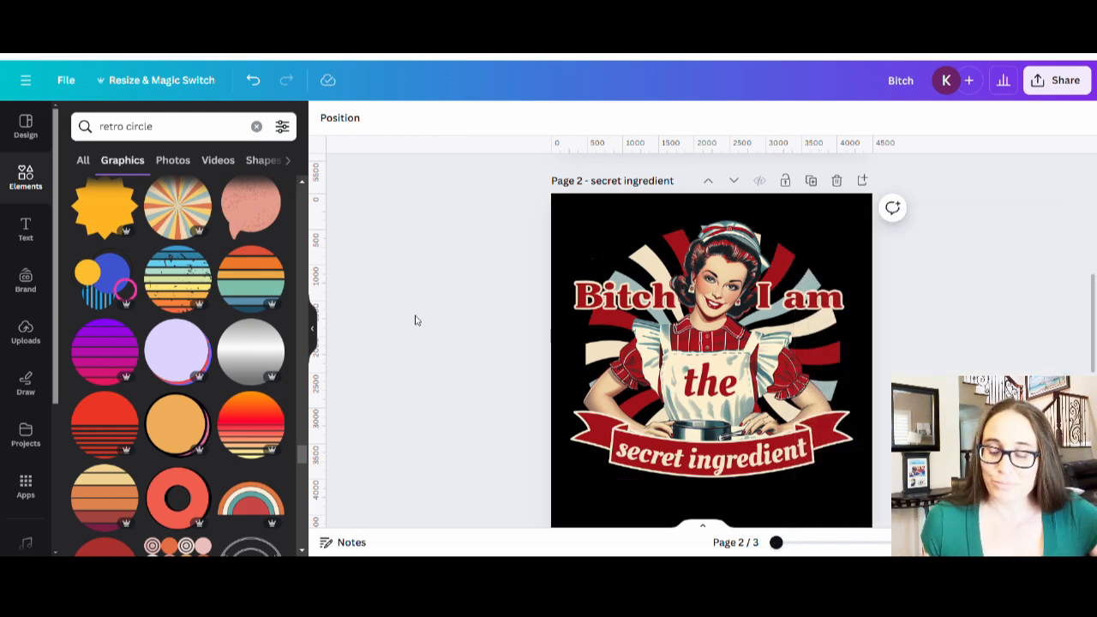